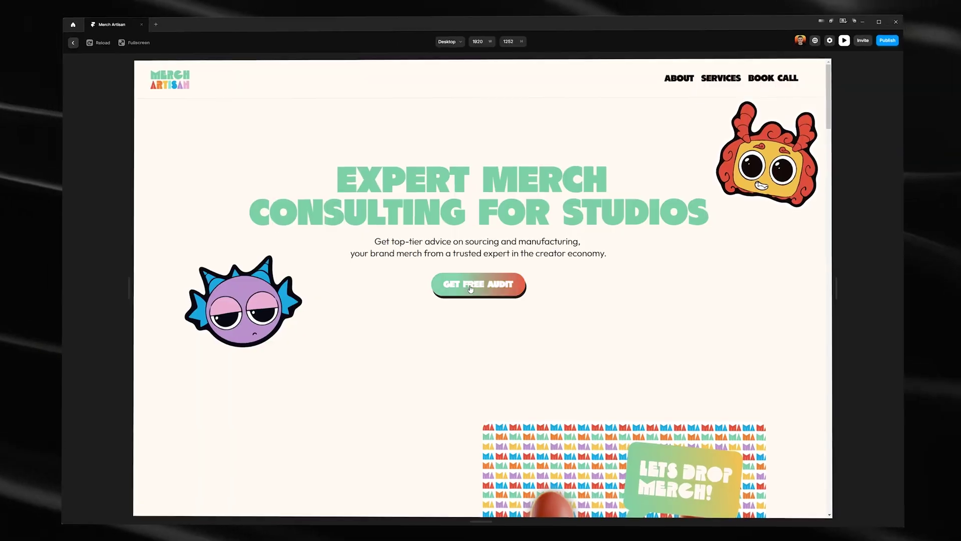
Preview the Merch Artisan website from the hero section down through its feature cards.
scroll(565, 251, down, 10)
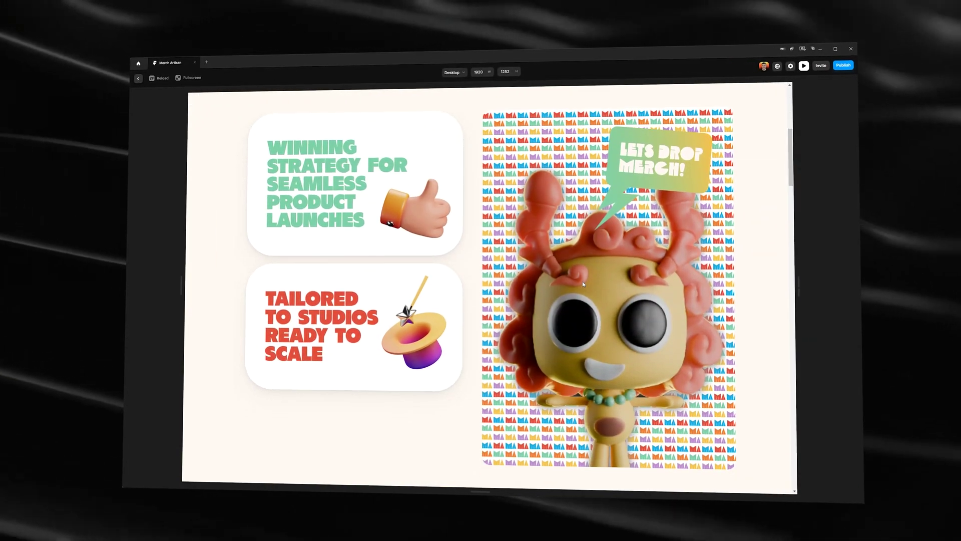
scroll(565, 252, down, 8)
scroll(399, 271, down, 10)
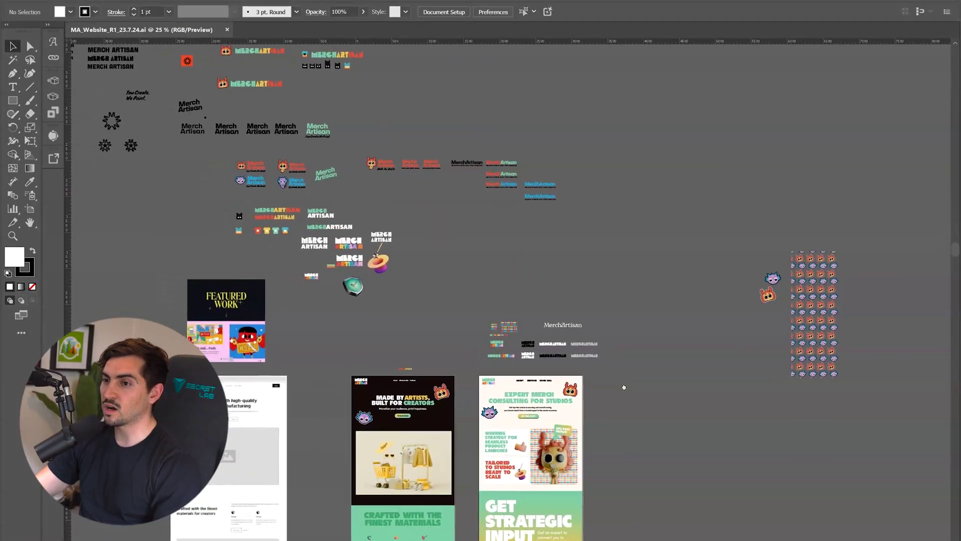
Switch to Illustrator and review the cream website mockup from its hero section down to the footer.
drag(624, 387, 832, 534)
drag(596, 381, 411, 89)
scroll(599, 268, up, 3)
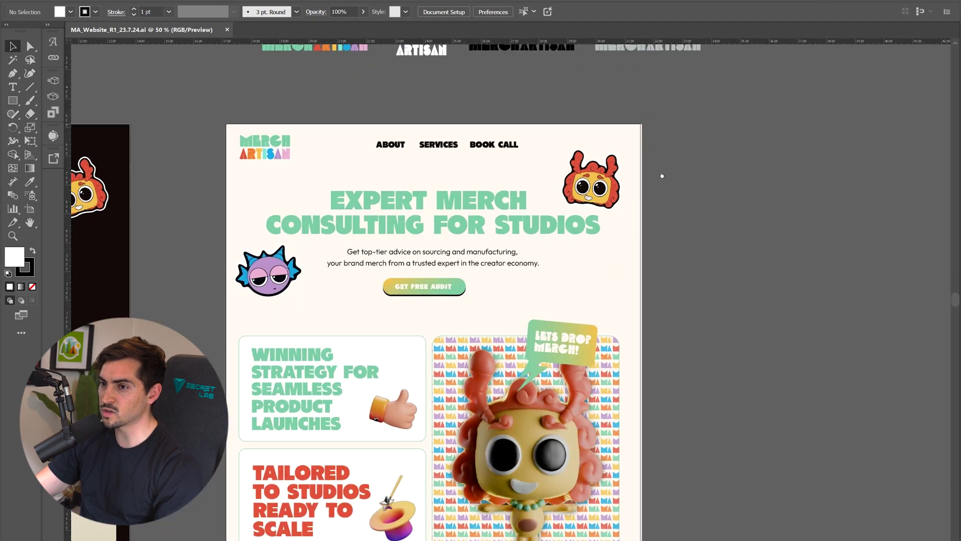
scroll(661, 176, up, 2)
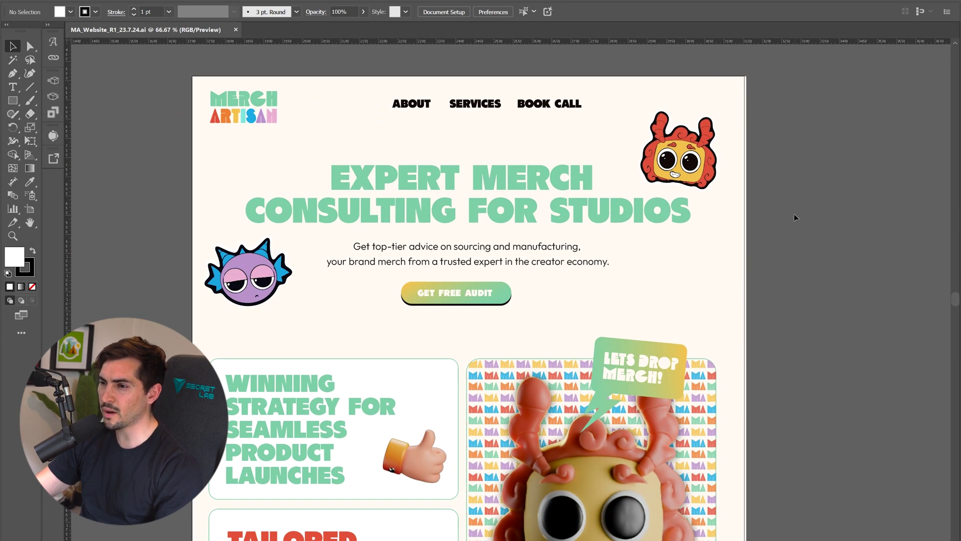
scroll(796, 218, down, 5)
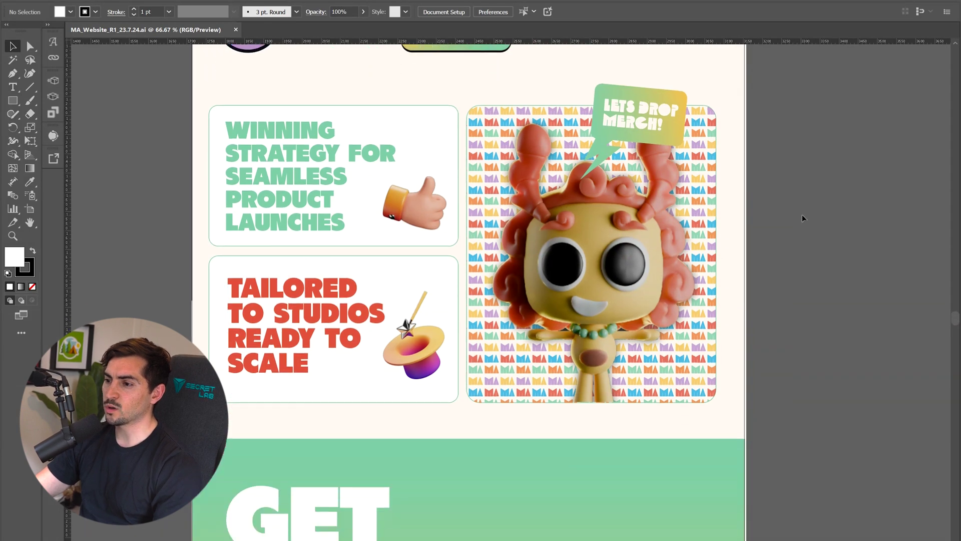
scroll(724, 288, down, 1)
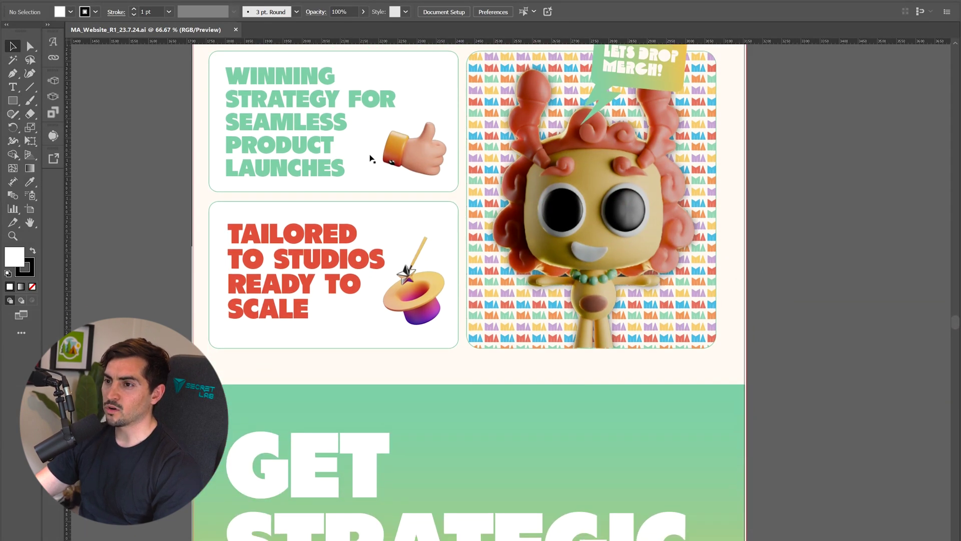
scroll(371, 158, down, 7)
scroll(886, 332, down, 5)
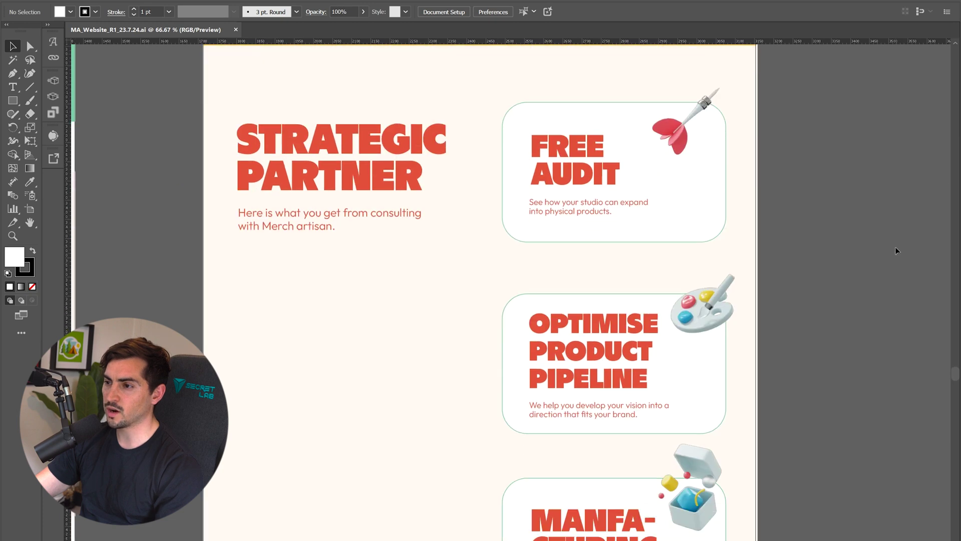
scroll(894, 254, down, 6)
scroll(722, 203, down, 12)
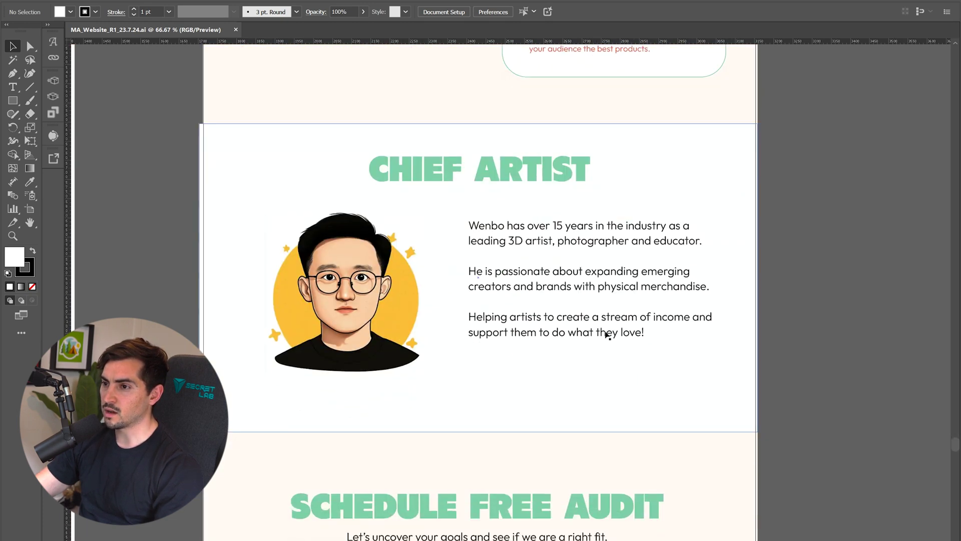
scroll(450, 262, down, 8)
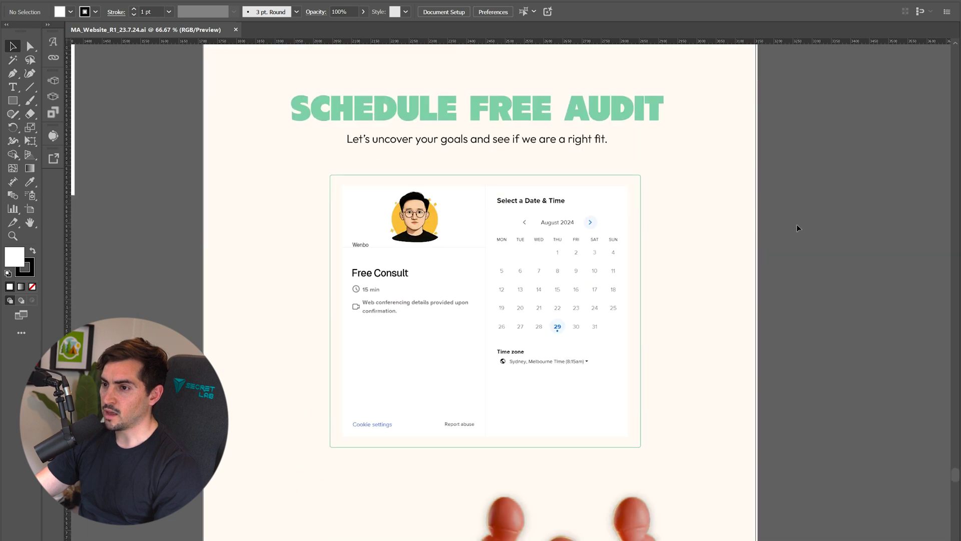
scroll(798, 228, down, 4)
scroll(806, 230, up, 3)
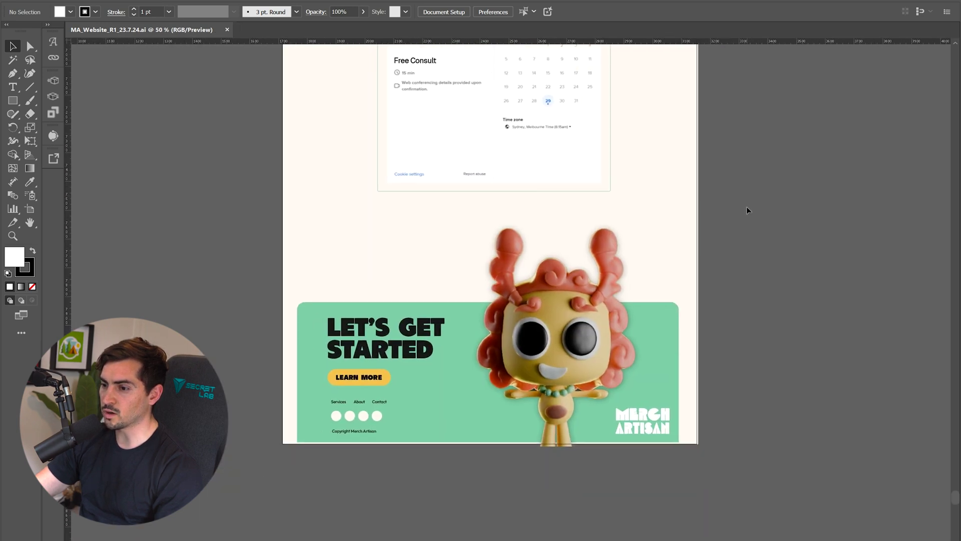
scroll(747, 209, down, 1)
Inspect the character artwork in the mockup's footer and return to the hero section.
click(580, 315)
scroll(571, 319, up, 3)
scroll(582, 311, down, 5)
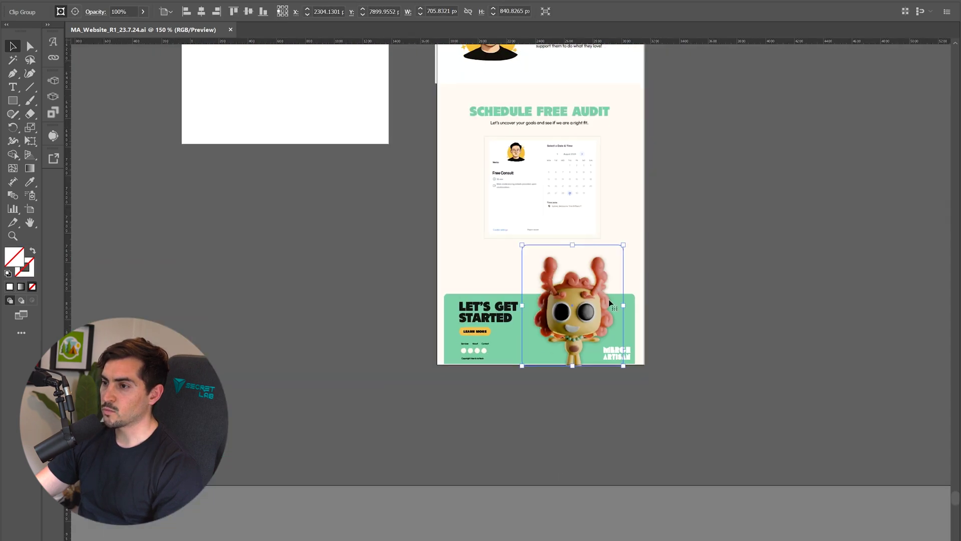
click(683, 251)
scroll(624, 349, up, 15)
scroll(629, 344, up, 10)
scroll(665, 190, down, 4)
scroll(621, 225, up, 5)
scroll(579, 258, up, 3)
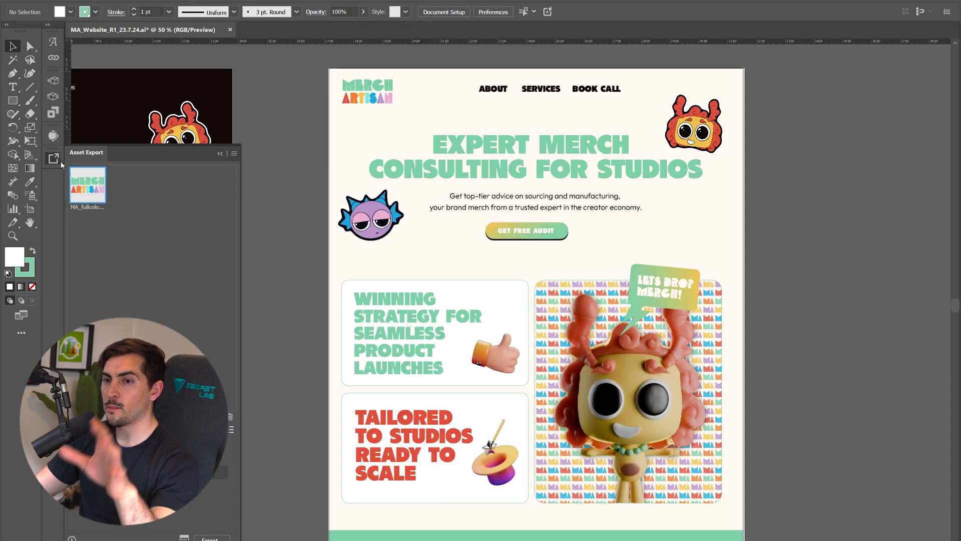
Collect the two hero mascots, thumbs-up, magic hat and service card illustrations for export as multiple assets.
click(54, 158)
click(54, 158)
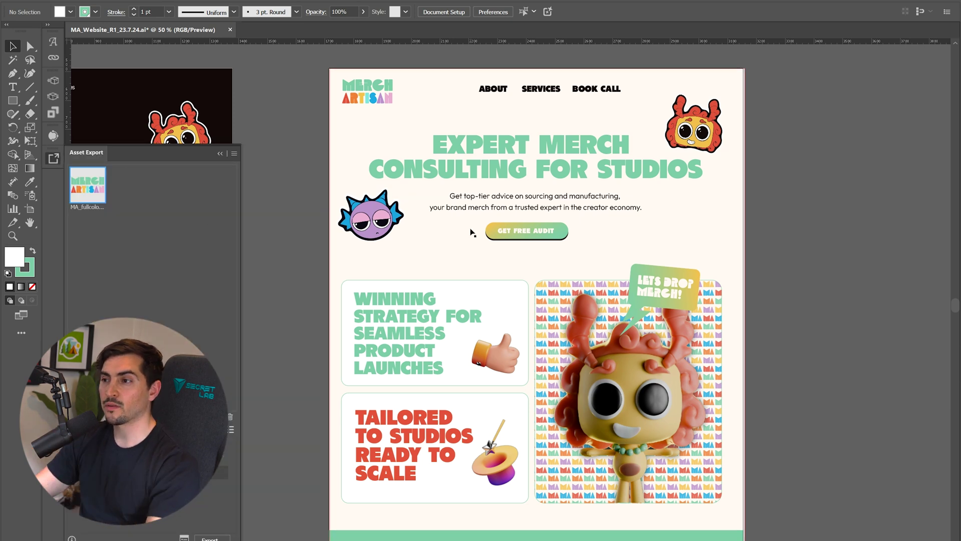
click(386, 213)
shift+click(700, 118)
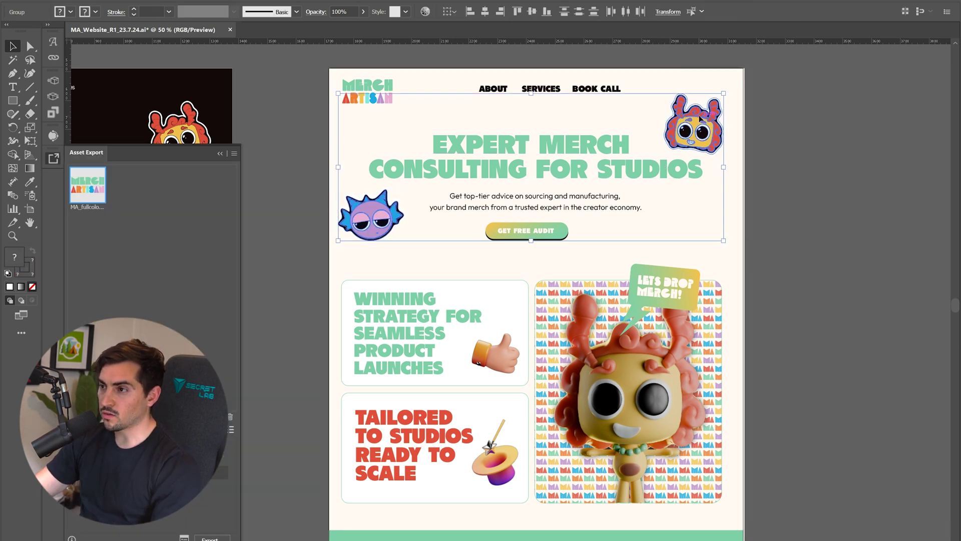
shift+click(497, 354)
shift+click(614, 456)
drag(701, 482, 629, 146)
drag(610, 443, 610, 221)
shift+click(627, 411)
drag(684, 502, 706, 258)
shift+click(660, 284)
shift+click(655, 430)
drag(686, 506, 673, 242)
shift+click(638, 325)
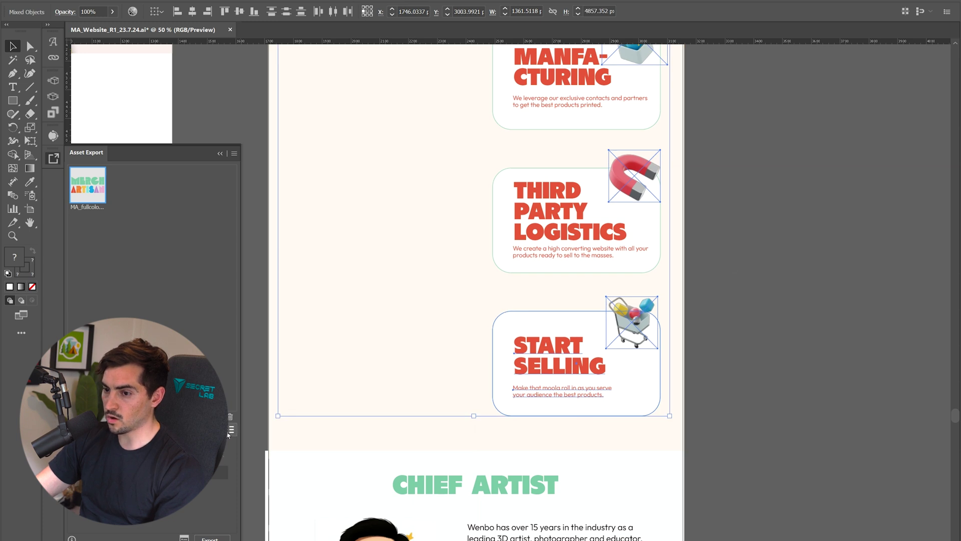
right_click(616, 336)
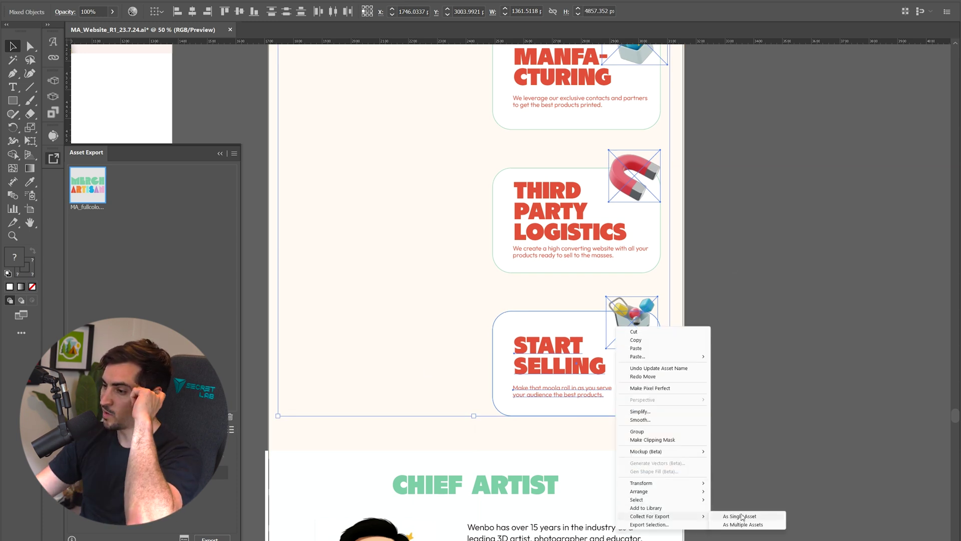
click(735, 525)
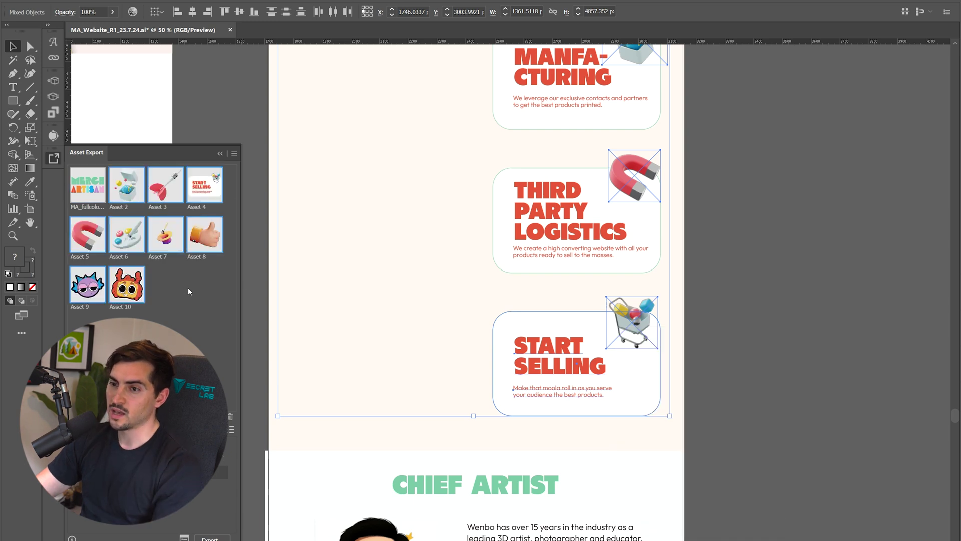
Collect the shopping cart and the Chief Artist portrait individually for export, replacing the combined Start Selling card asset.
click(570, 326)
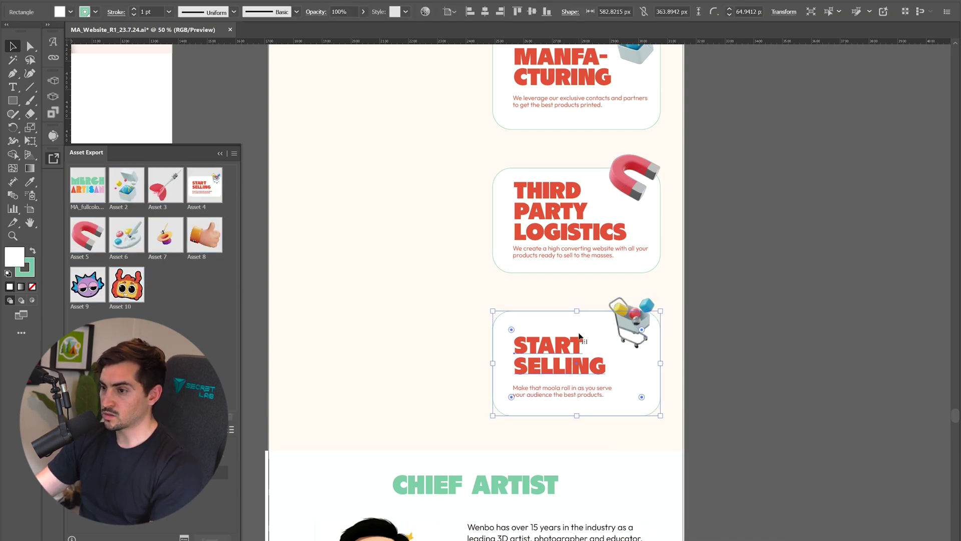
click(632, 321)
right_click(634, 321)
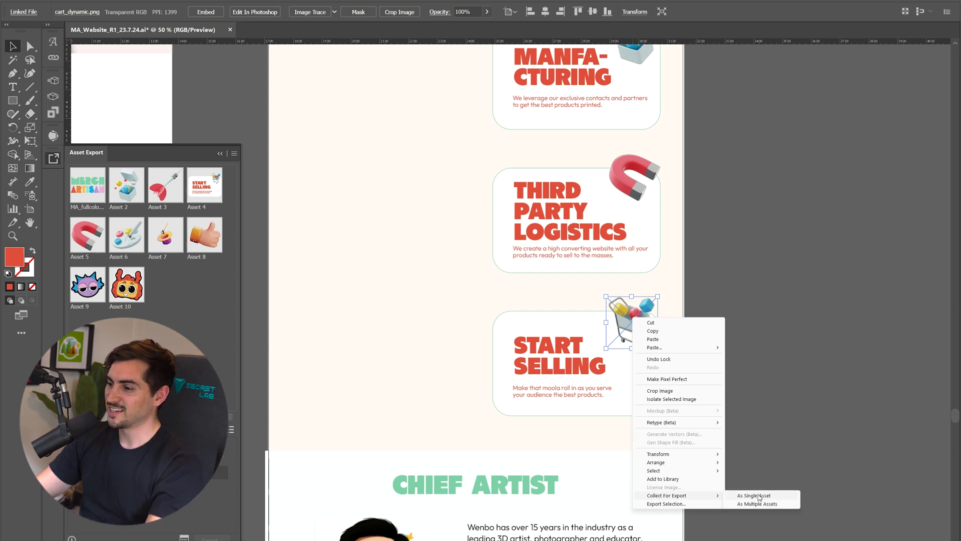
click(757, 502)
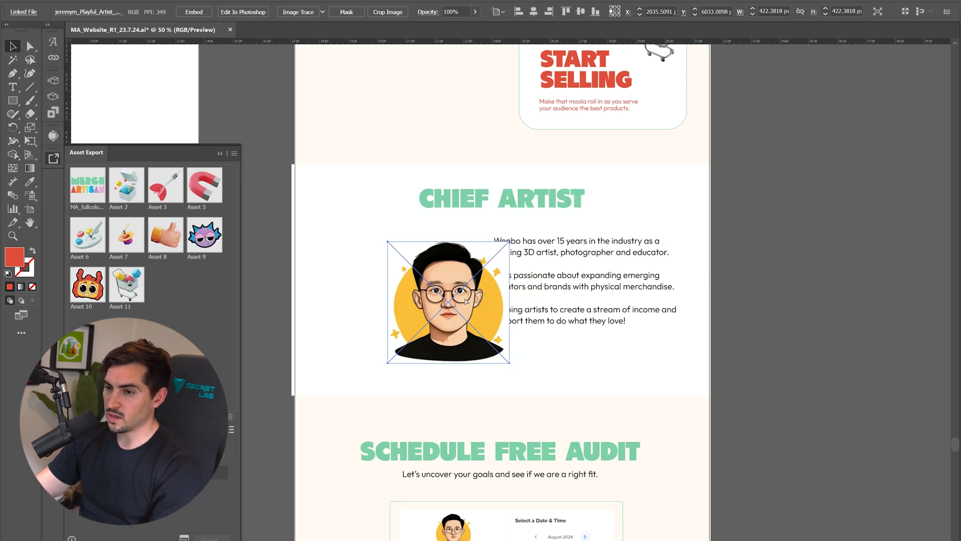
right_click(426, 288)
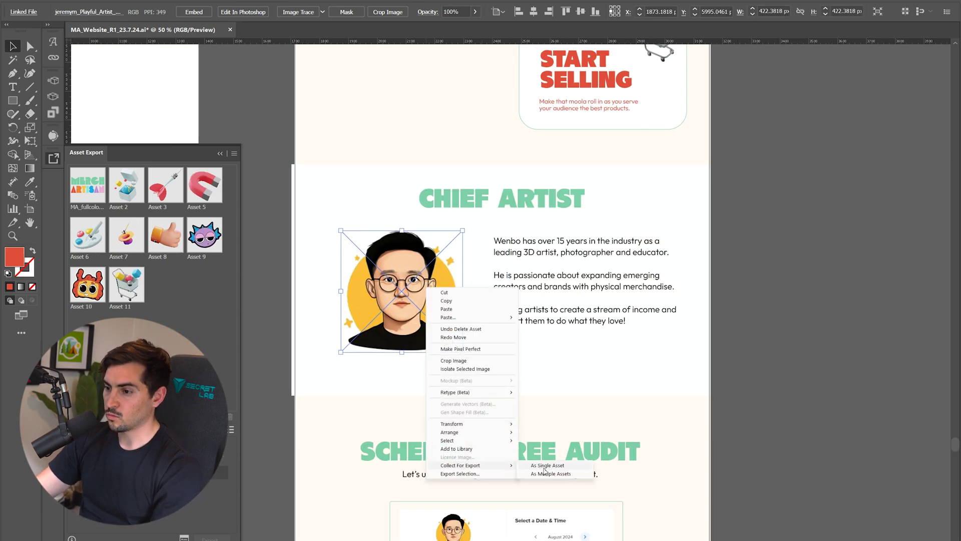
click(545, 467)
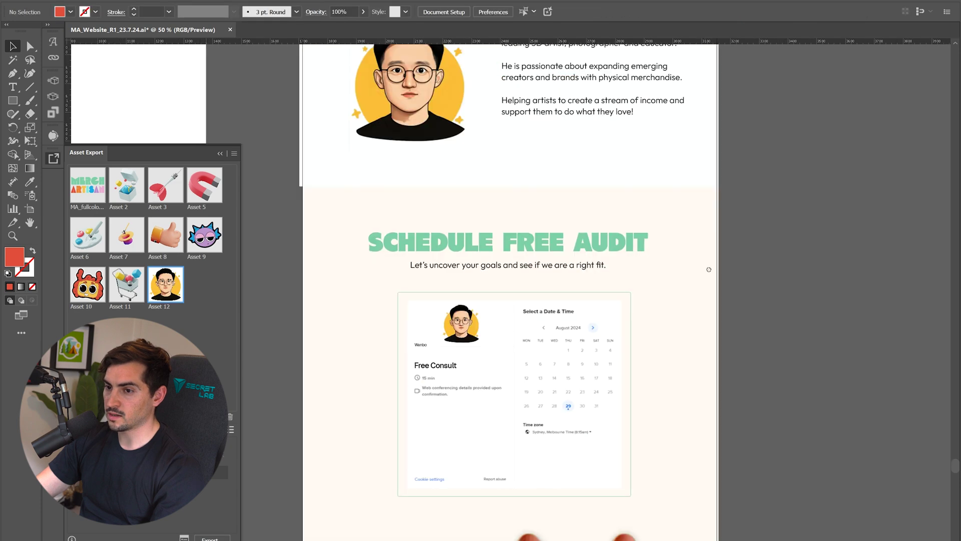
drag(709, 270, 702, 148)
click(567, 294)
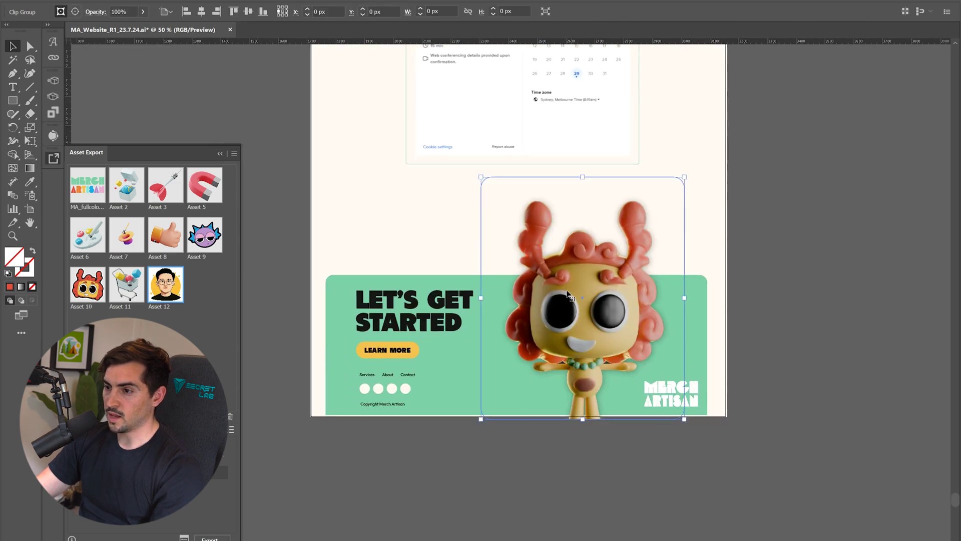
drag(566, 295, 600, 250)
key(ctrl+z)
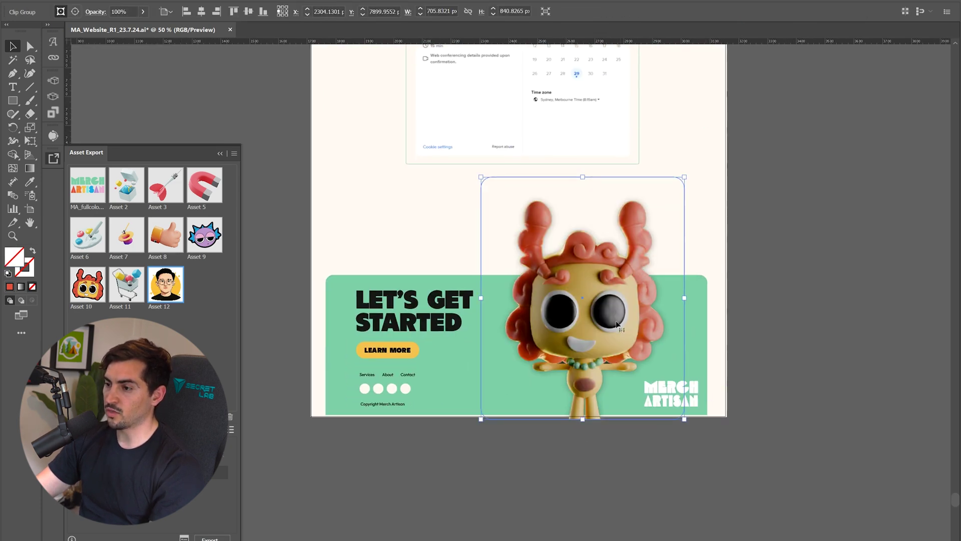
double_click(617, 318)
key(Escape)
scroll(781, 235, down, 2)
drag(785, 221, 719, 280)
click(644, 396)
scroll(645, 396, up, 4)
drag(649, 394, 246, 320)
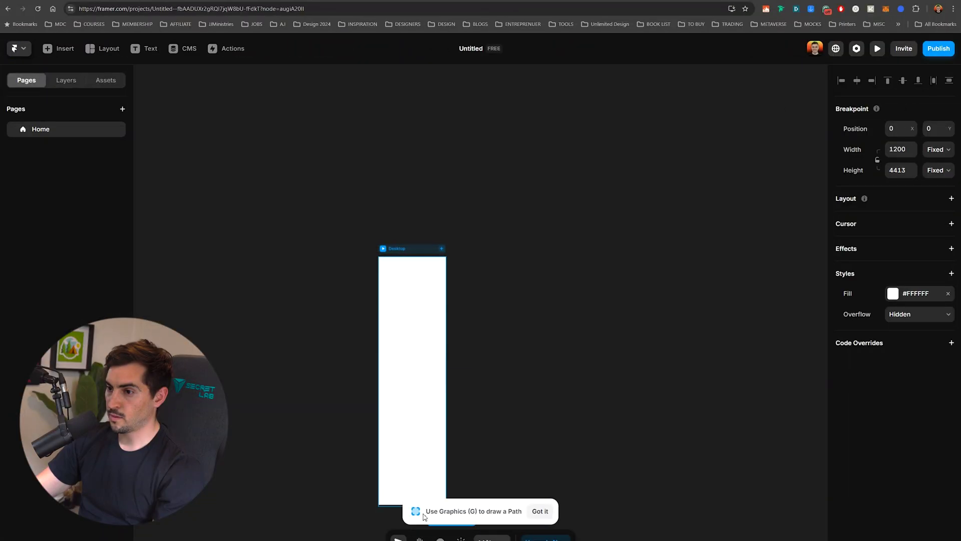
Switch to the Framer project, extend the Desktop breakpoint's height to about 4436 and set its width to 1920.
drag(447, 504, 423, 447)
click(425, 373)
scroll(410, 153, up, 5)
scroll(443, 173, down, 2)
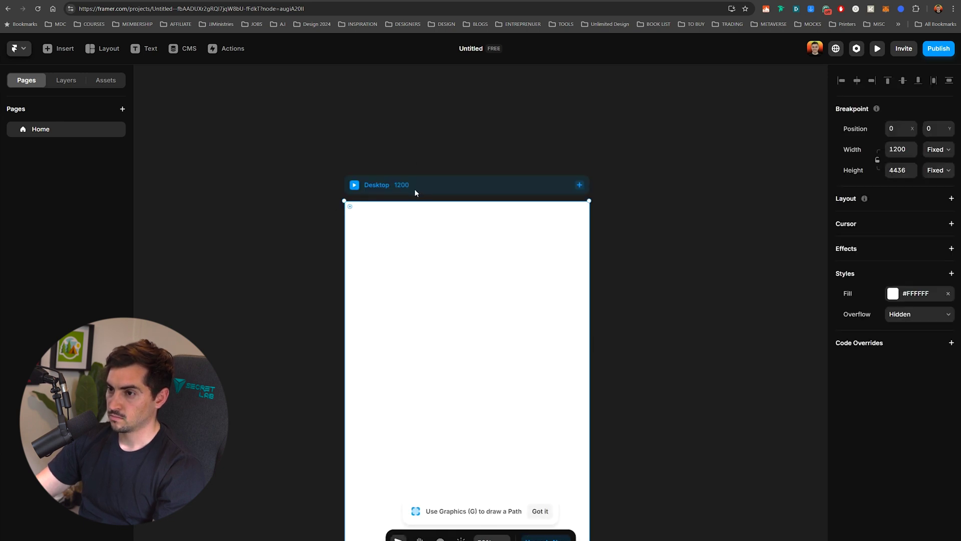
scroll(414, 191, up, 3)
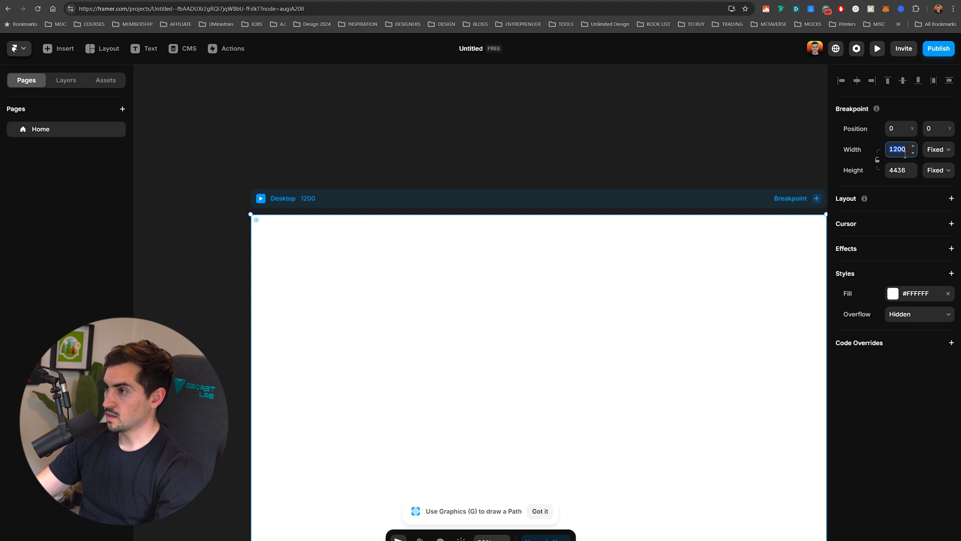
scroll(600, 120, down, 2)
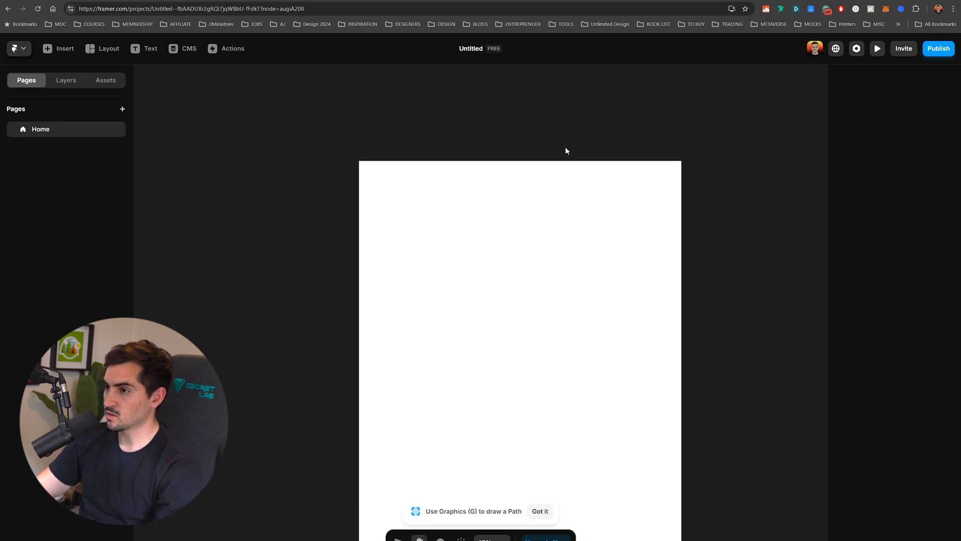
scroll(450, 161, right, 3)
click(895, 149)
text(1920)
key(Return)
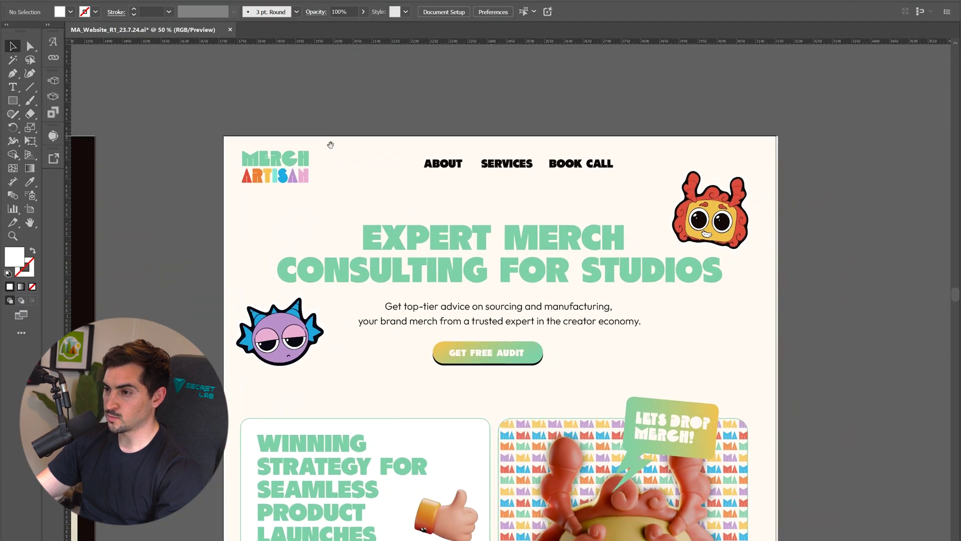
Place a mockup screenshot beside the Desktop frame and fill the frame with its sampled cream background, #FFF7F1.
key(ctrl+a)
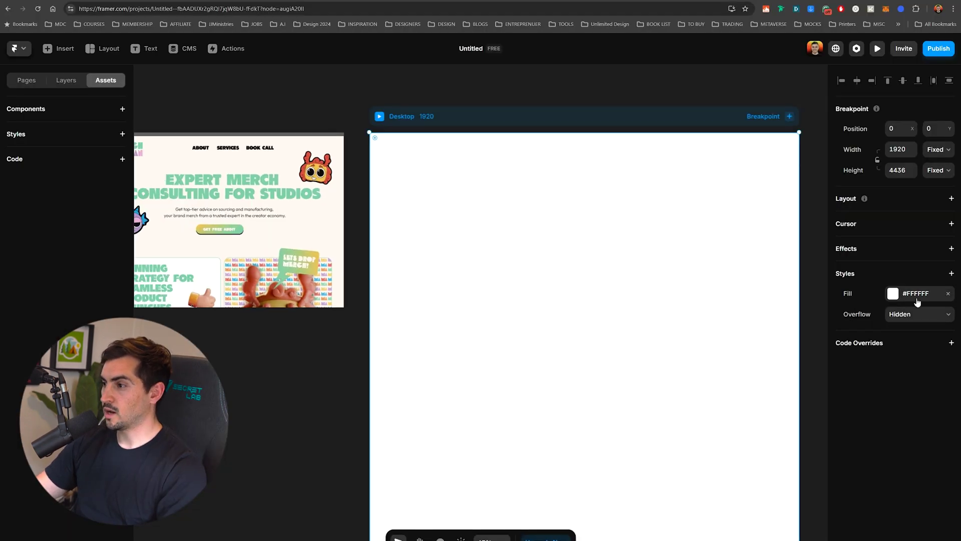
click(916, 295)
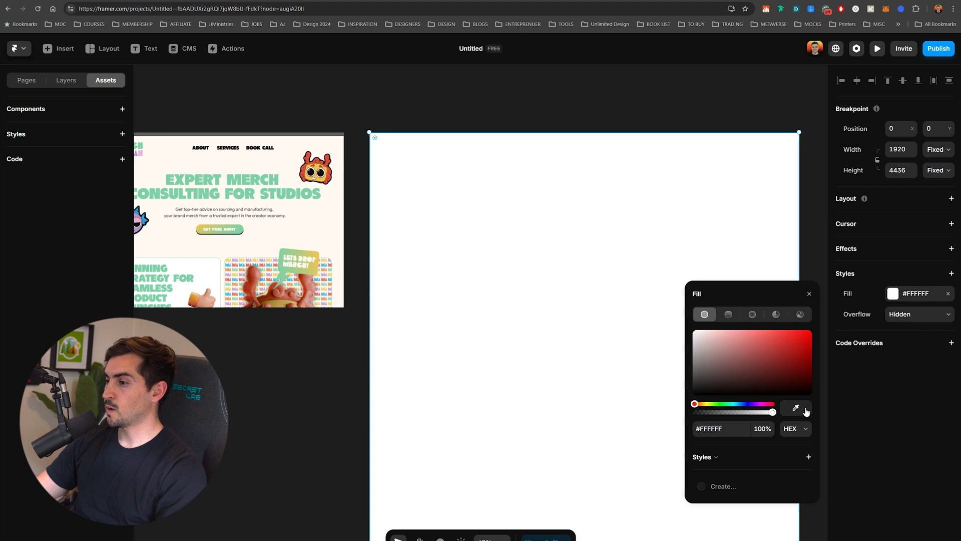
click(286, 162)
scroll(464, 141, up, 3)
scroll(519, 152, up, 3)
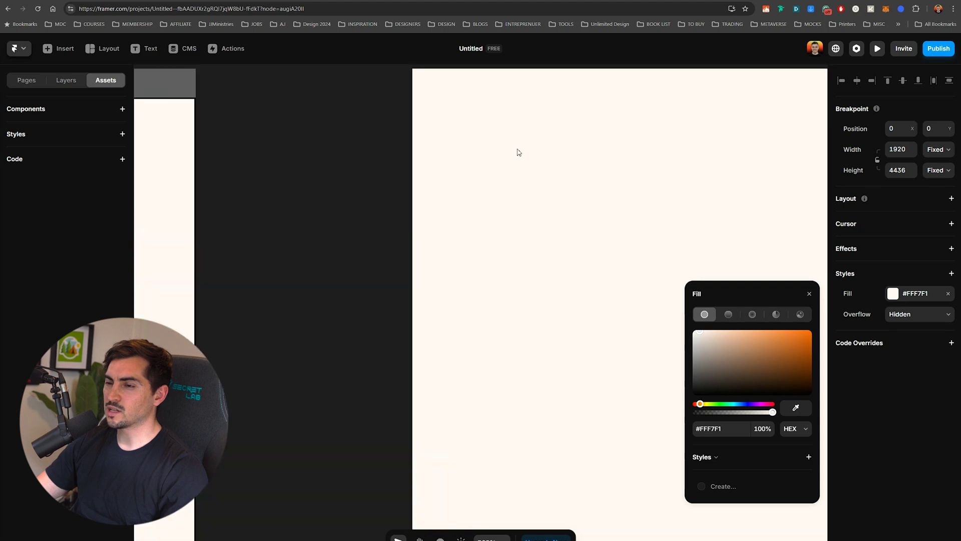
scroll(519, 153, down, 8)
scroll(496, 143, up, 5)
drag(504, 165, 269, 128)
click(479, 159)
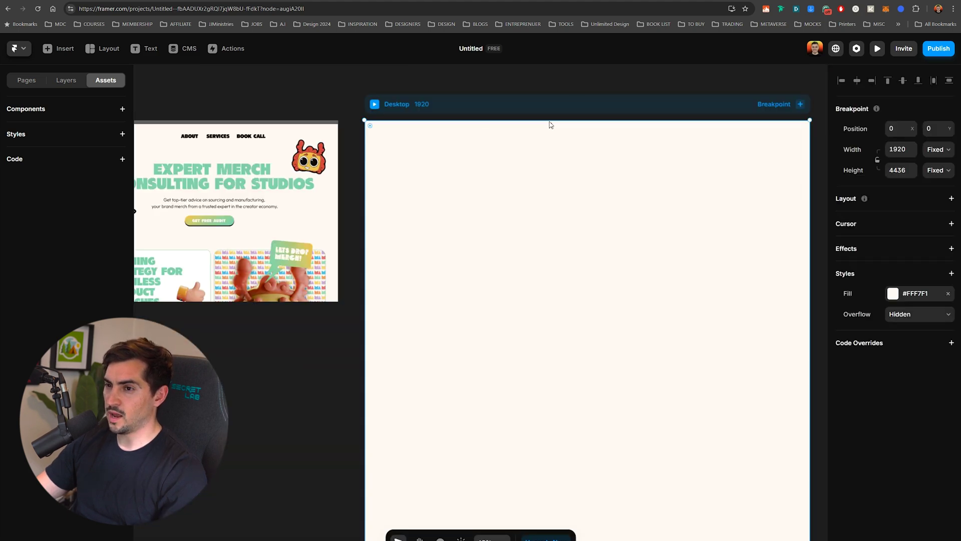
Search the insertable elements for "nav" and place a basic navigation bar across the top of the Desktop frame.
scroll(551, 125, up, 2)
scroll(551, 125, left, 2)
scroll(602, 122, down, 1)
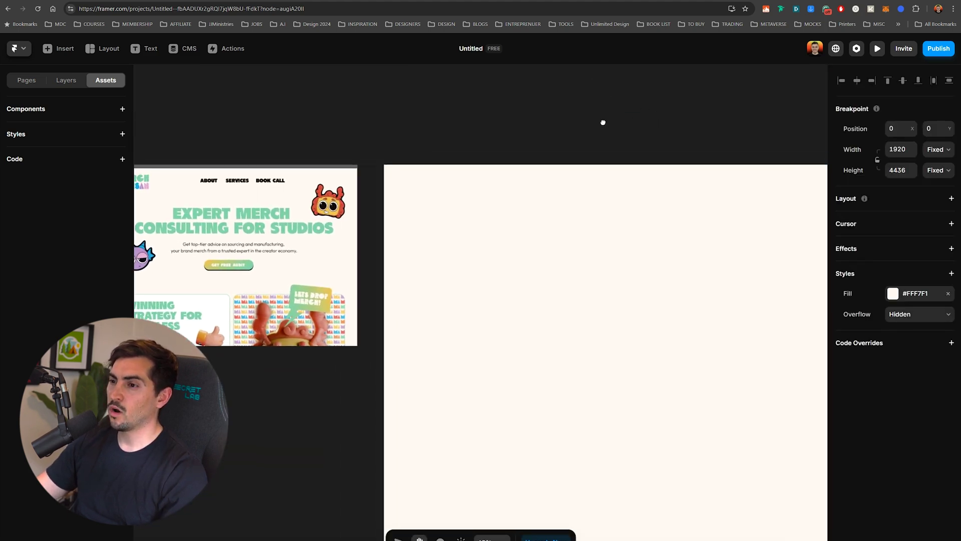
click(61, 48)
text(nav)
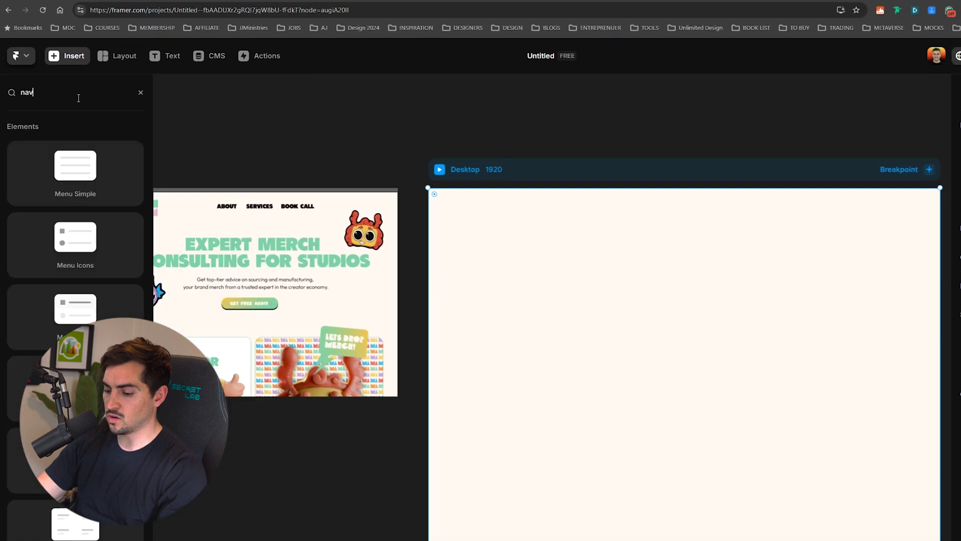
scroll(111, 257, down, 5)
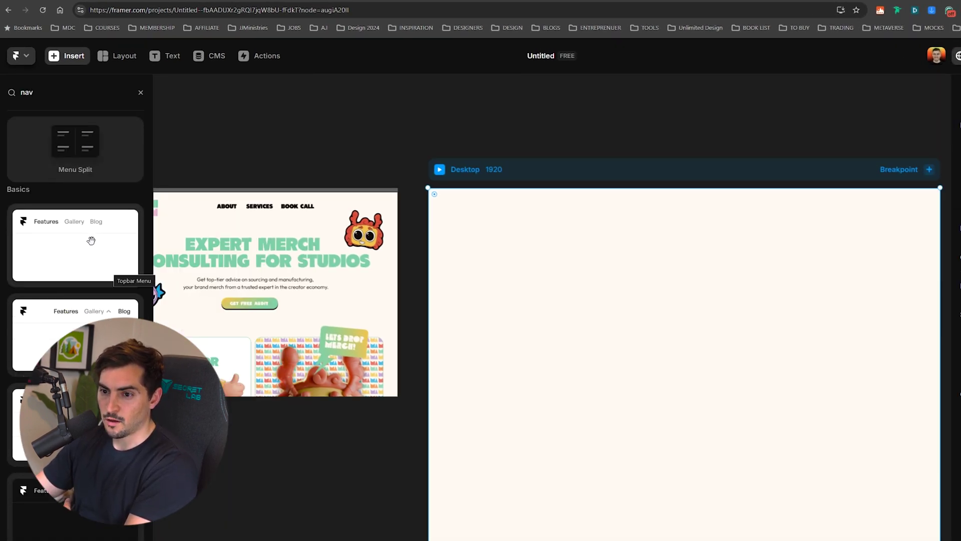
scroll(96, 274, up, 2)
drag(70, 326, 644, 238)
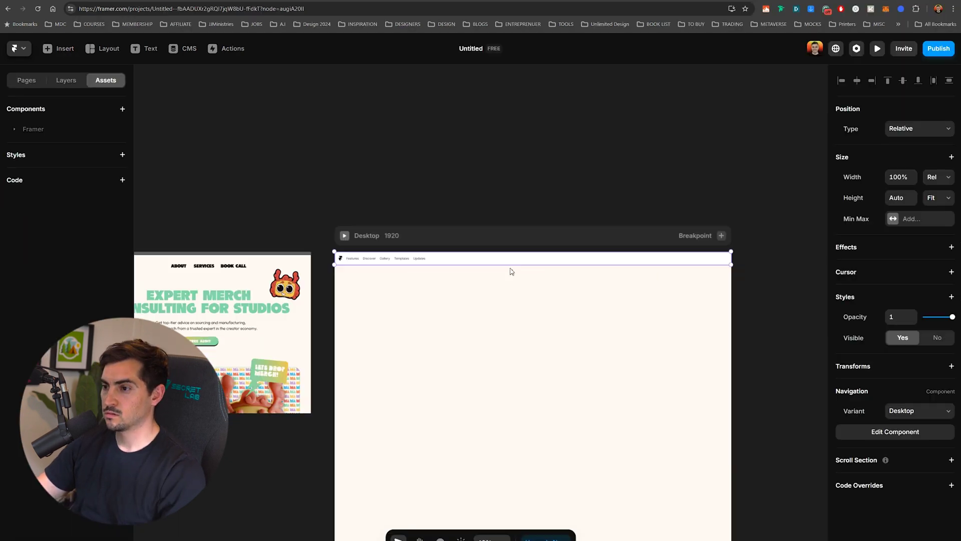
Stretch the navigation bar to a fixed height of 106 on the Desktop frame.
drag(512, 265, 512, 274)
scroll(512, 274, up, 3)
scroll(269, 261, up, 3)
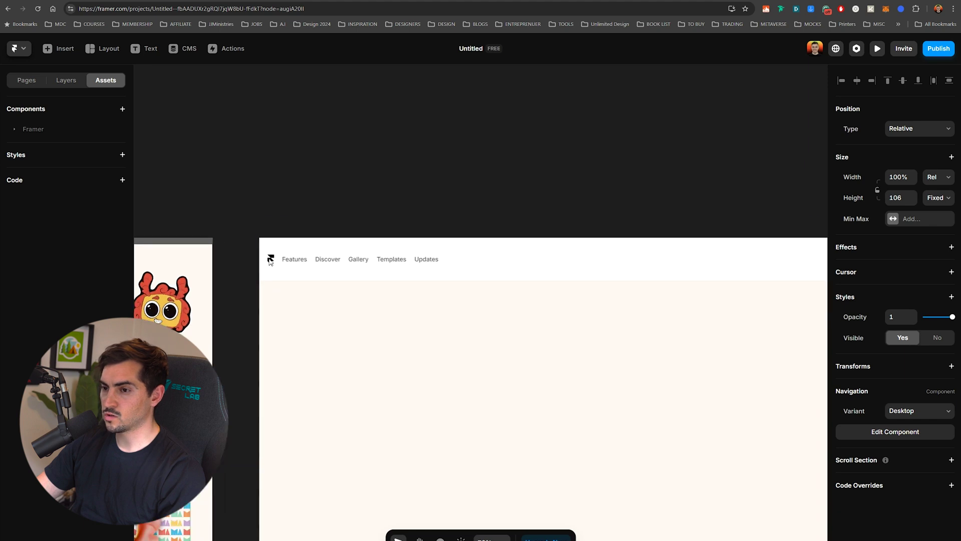
scroll(596, 162, right, 1)
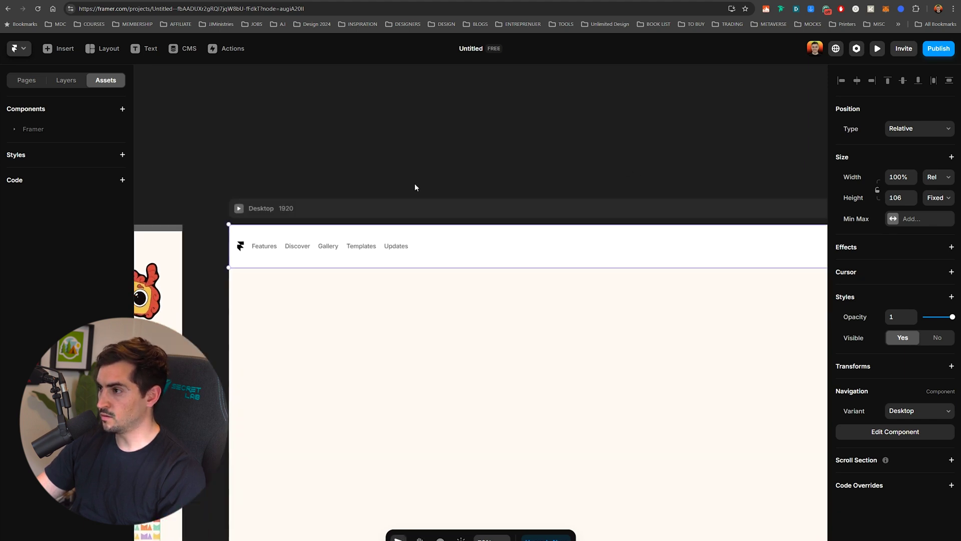
scroll(401, 220, left, 2)
scroll(386, 229, up, 3)
Open the Navigation component for editing and replace its Framer logo with the full-color Merch Artisan logo, bringing in the white version too.
double_click(316, 250)
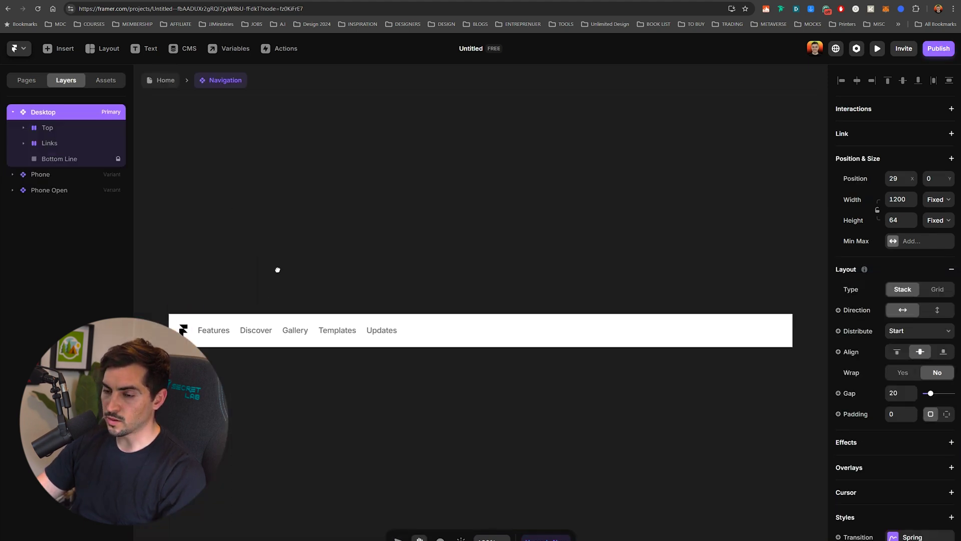
click(261, 214)
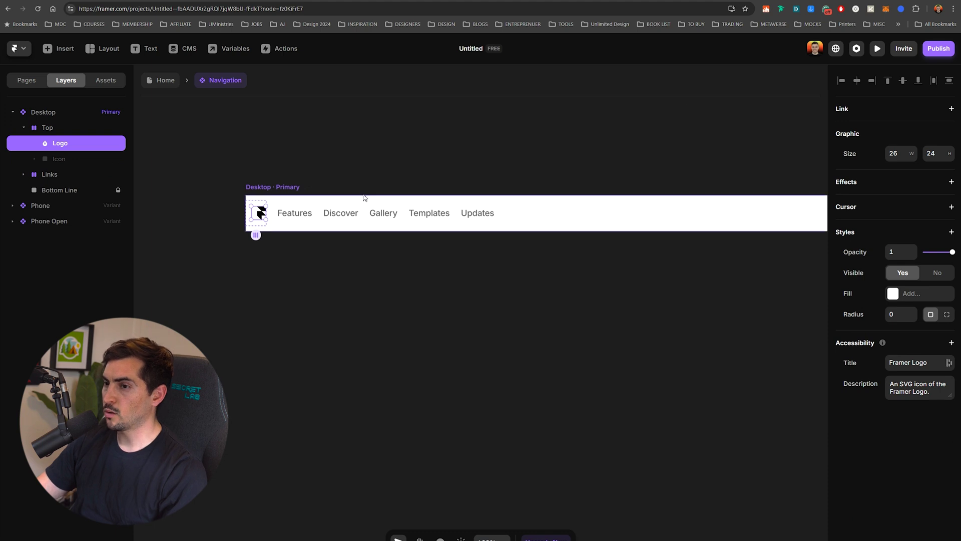
double_click(262, 214)
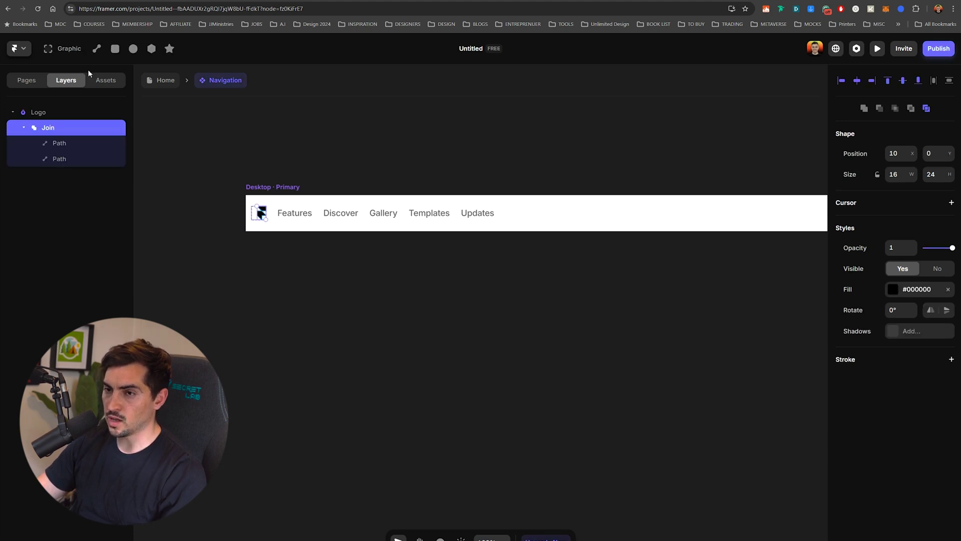
key(alt+Tab)
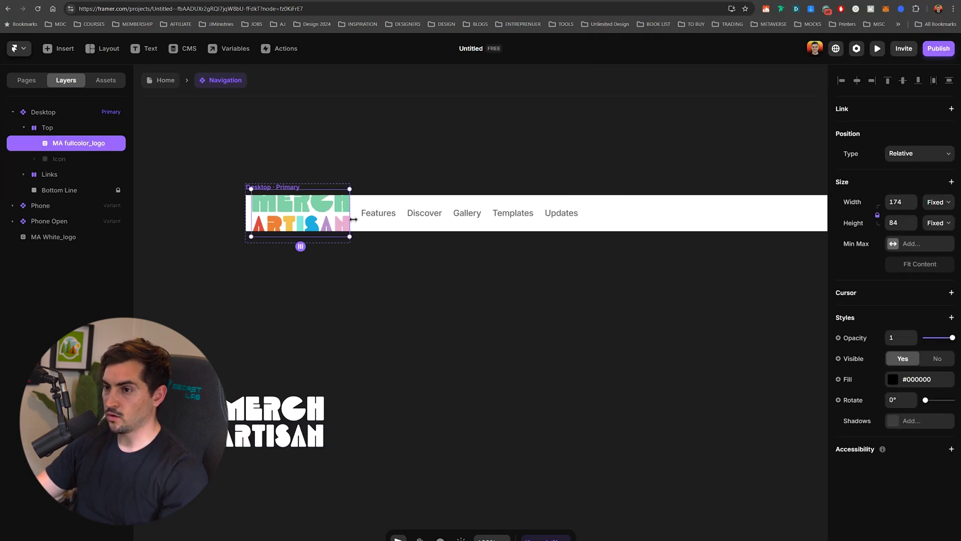
Scale the full-color logo down proportionally to fit inside the navigation bar and check its placement in the Top stack.
drag(353, 219, 303, 220)
scroll(264, 205, up, 5)
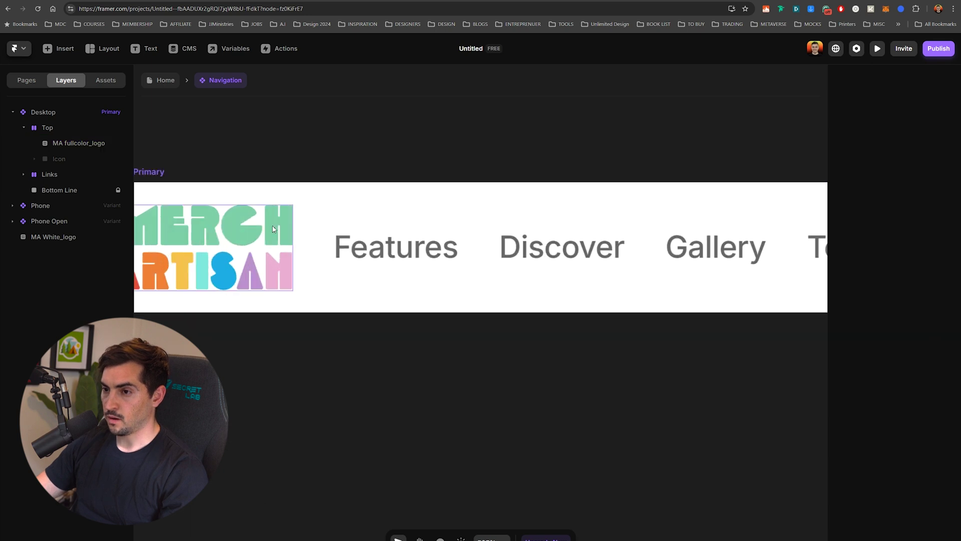
click(57, 132)
click(60, 141)
click(83, 131)
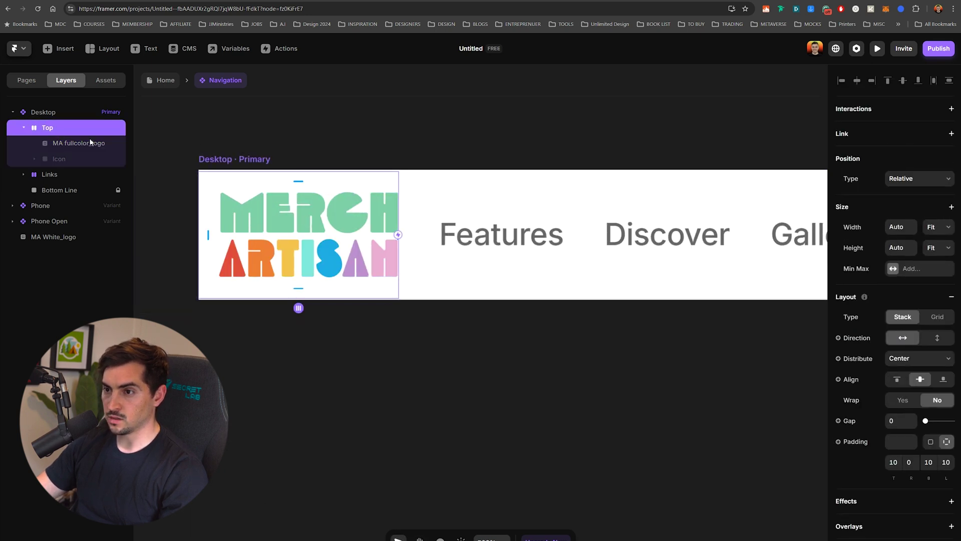
click(243, 145)
scroll(250, 148, down, 6)
scroll(392, 146, up, 3)
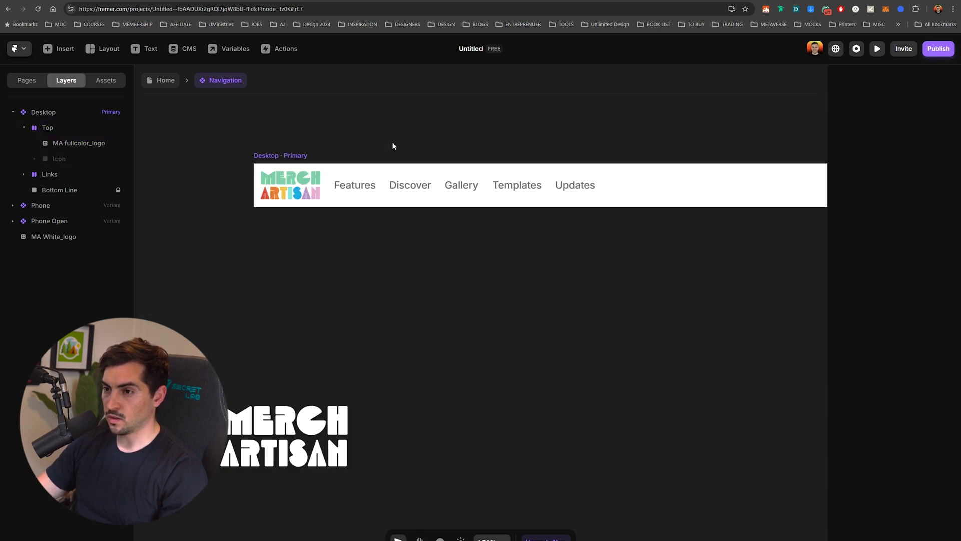
Rename the navigation links ABOUT, SERVICES and BOOK CALL to match the Illustrator mockup, and delete the surplus links.
click(328, 198)
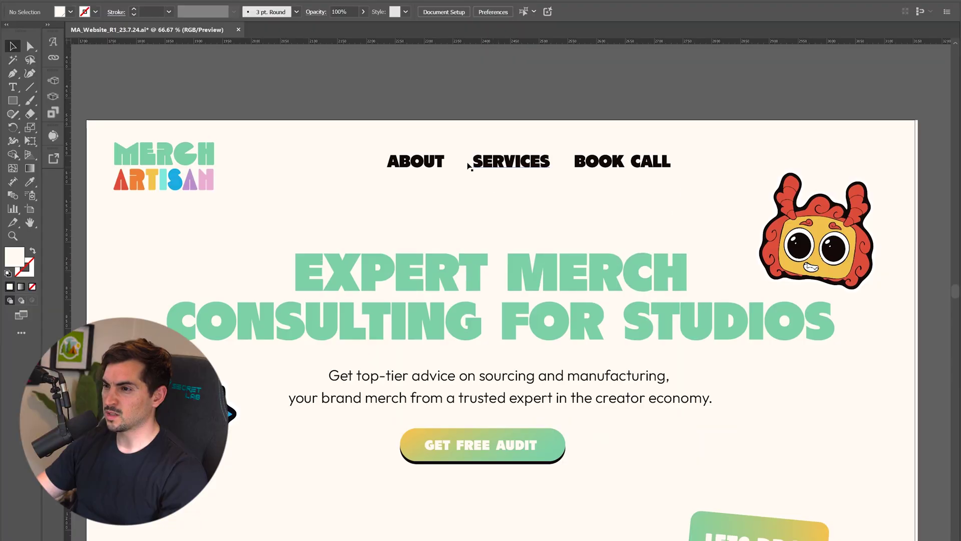
key(ctrl+1)
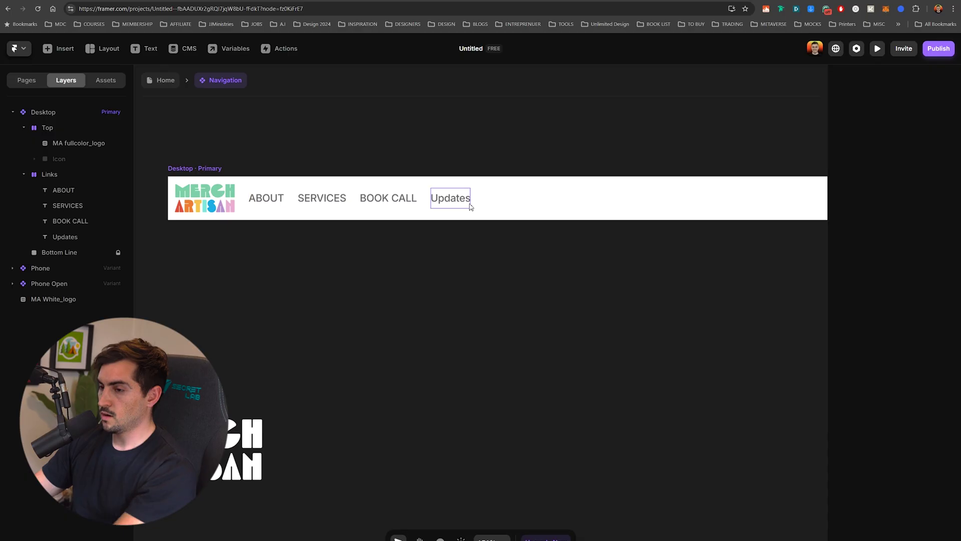
key(Delete)
Change the ABOUT link's text color to the mockup's near-black, #140A0A.
click(396, 201)
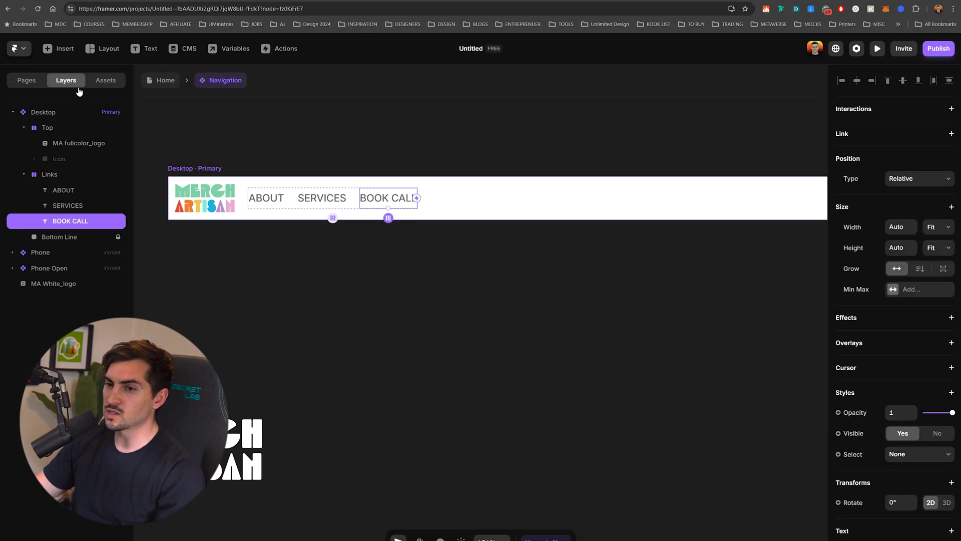
click(103, 80)
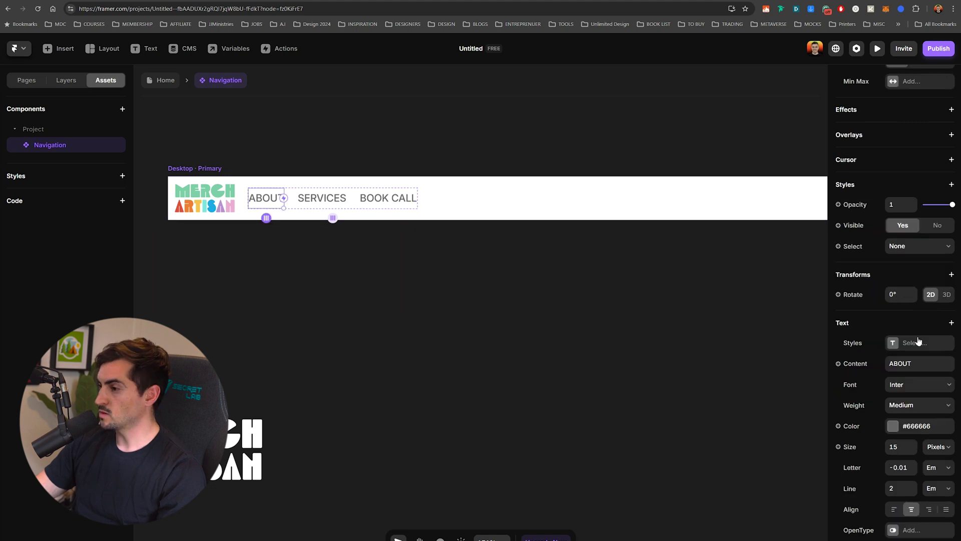
click(893, 426)
key(alt+Tab)
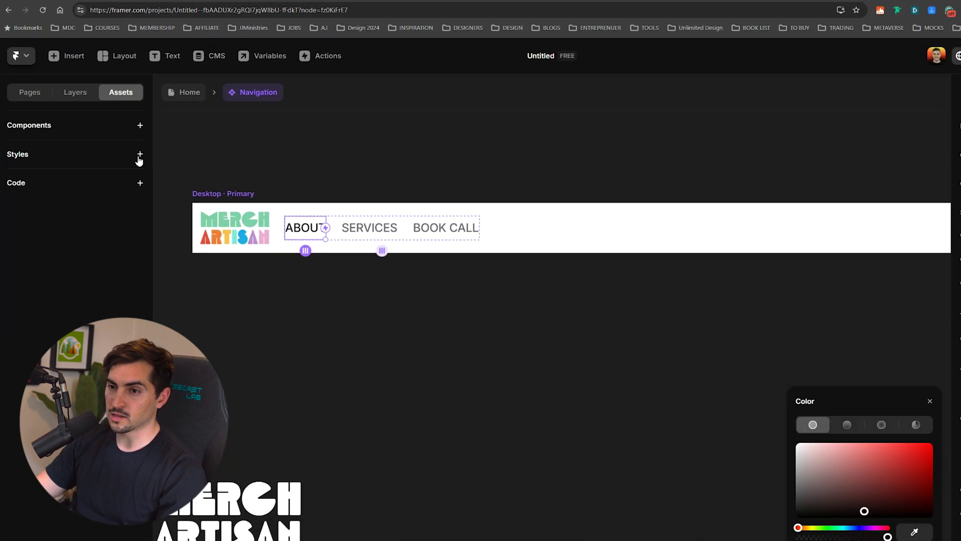
Create a color style named Black.
click(139, 155)
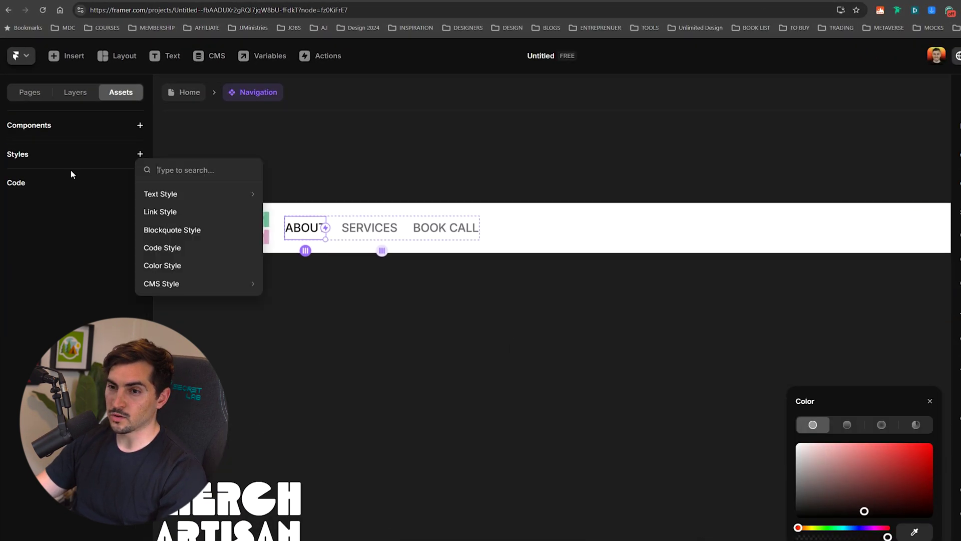
click(157, 264)
text(b)
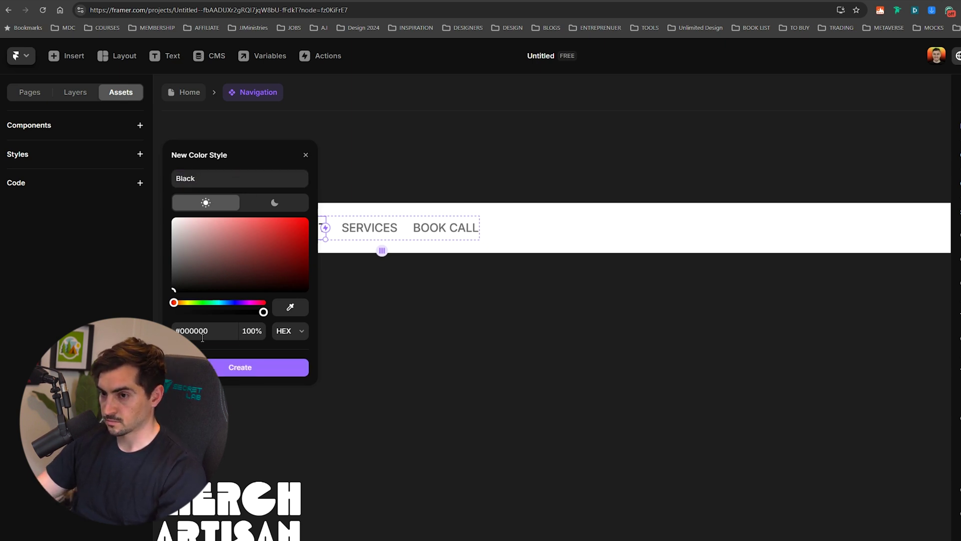
click(222, 364)
Create additional color styles named Green, Beige, Red and Yellow from the brand palette.
click(140, 155)
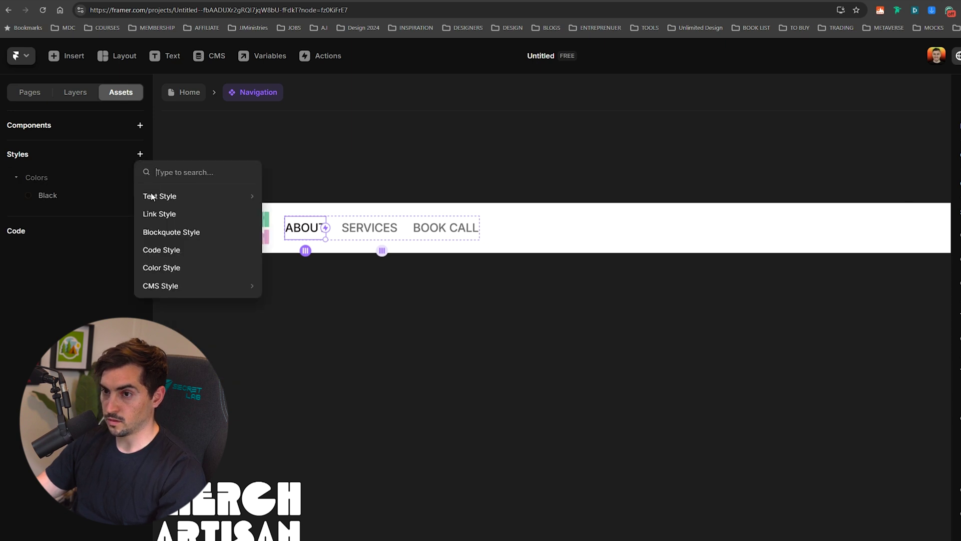
click(158, 268)
scroll(486, 255, left, 6)
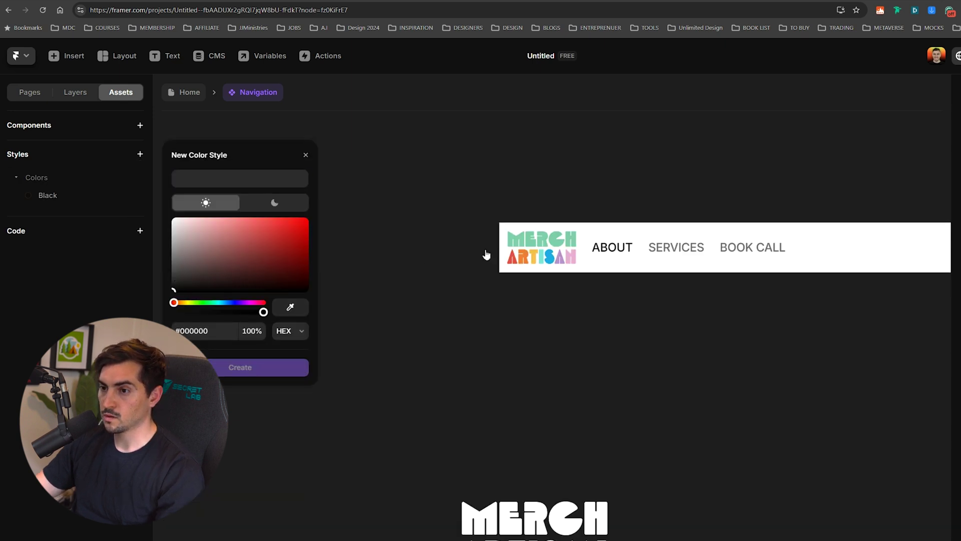
click(519, 235)
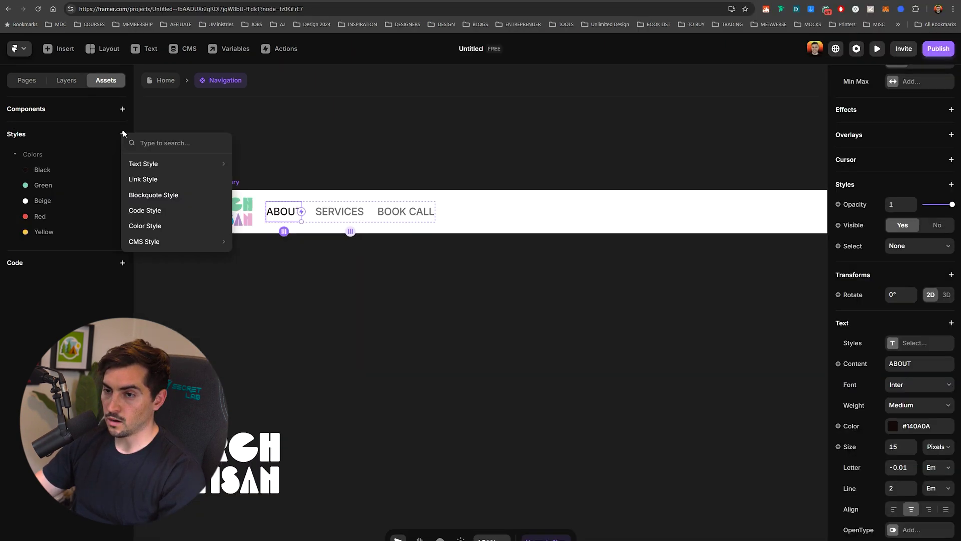
Add a Heading 1 text style and switch to Illustrator to check the font of the hero headline.
mouse_move(156, 163)
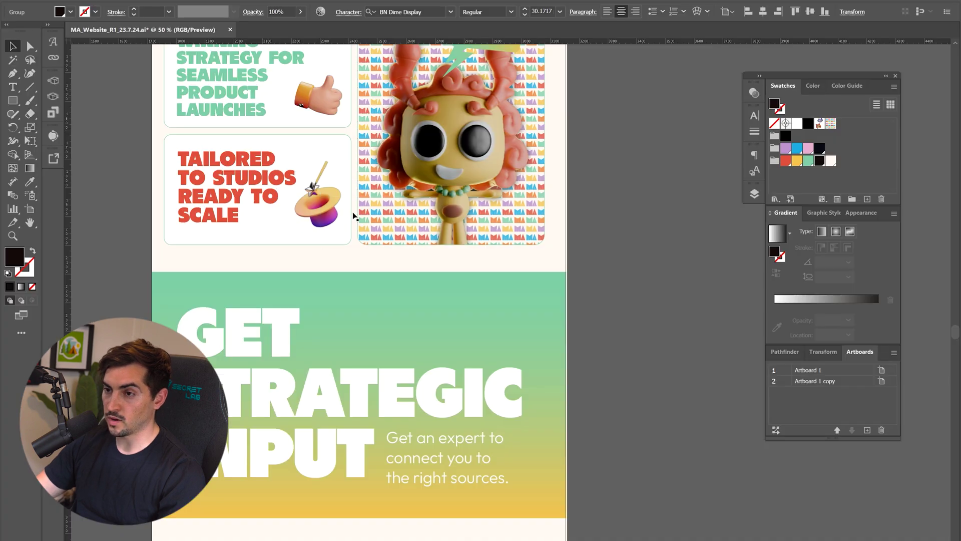
scroll(362, 268, up, 8)
scroll(361, 267, up, 2)
click(361, 268)
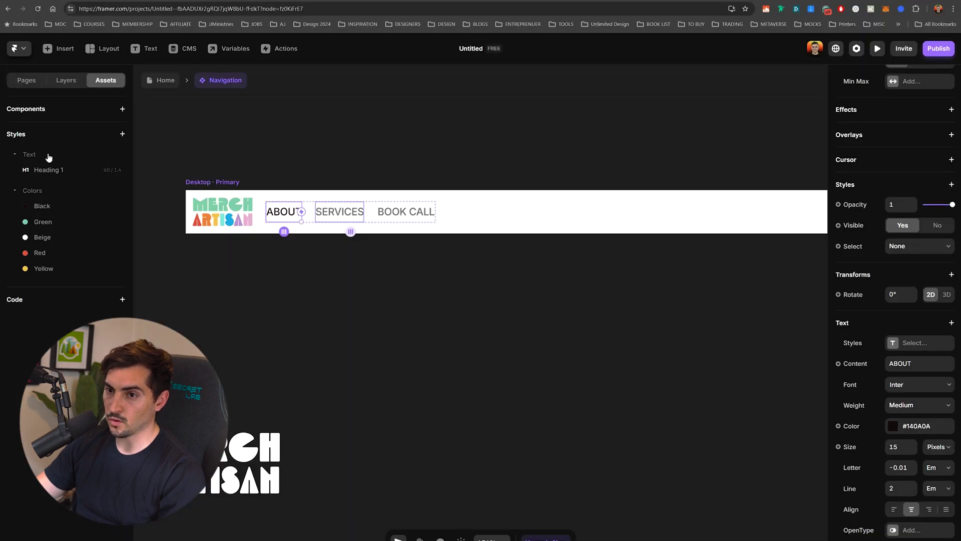
Edit the Heading 1 style in Framer and upload BNDimeDisplay.otf from the 03_FONTS library as a custom font.
click(48, 170)
click(211, 199)
click(229, 212)
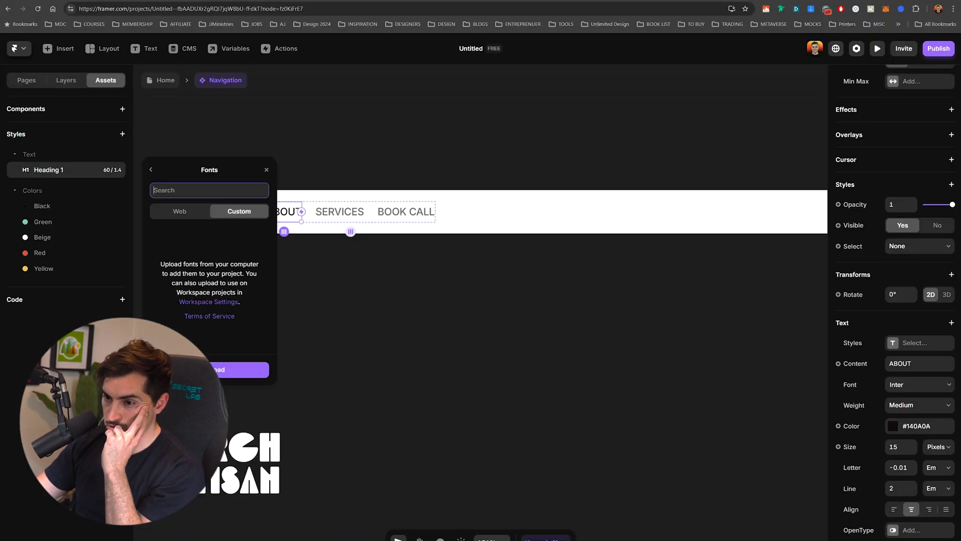
click(239, 370)
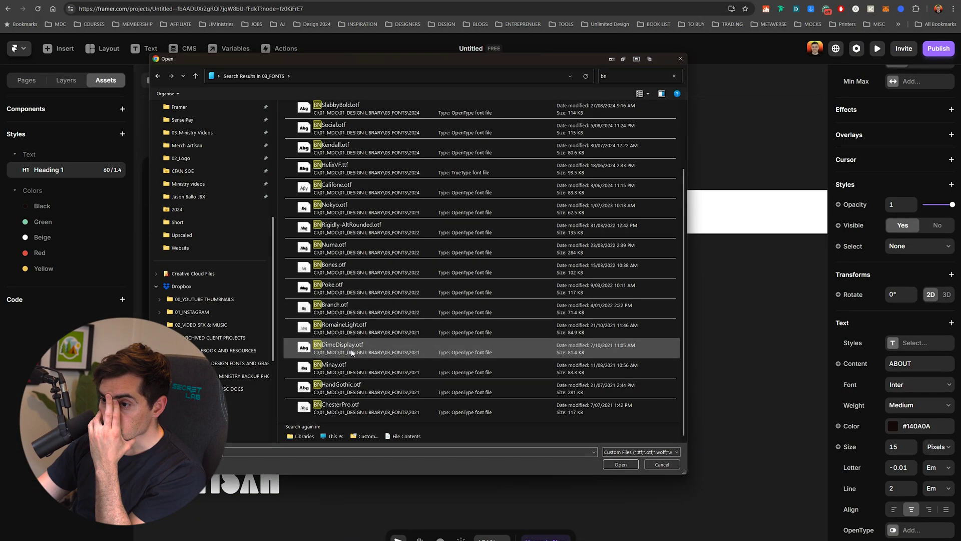
double_click(354, 347)
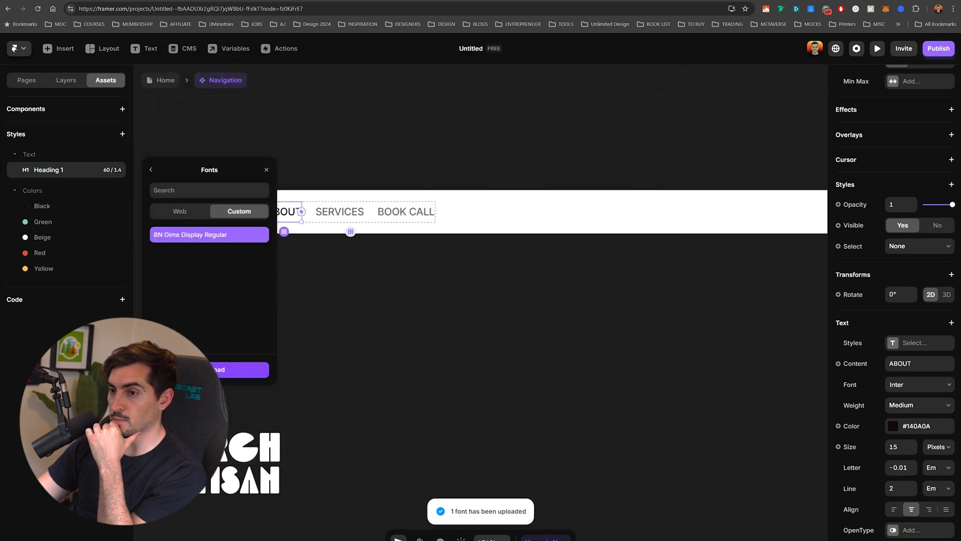
Check the hero paragraph's font in Illustrator, search 03_FONTS for "outfit" and upload Outfit Light as a custom font.
click(217, 362)
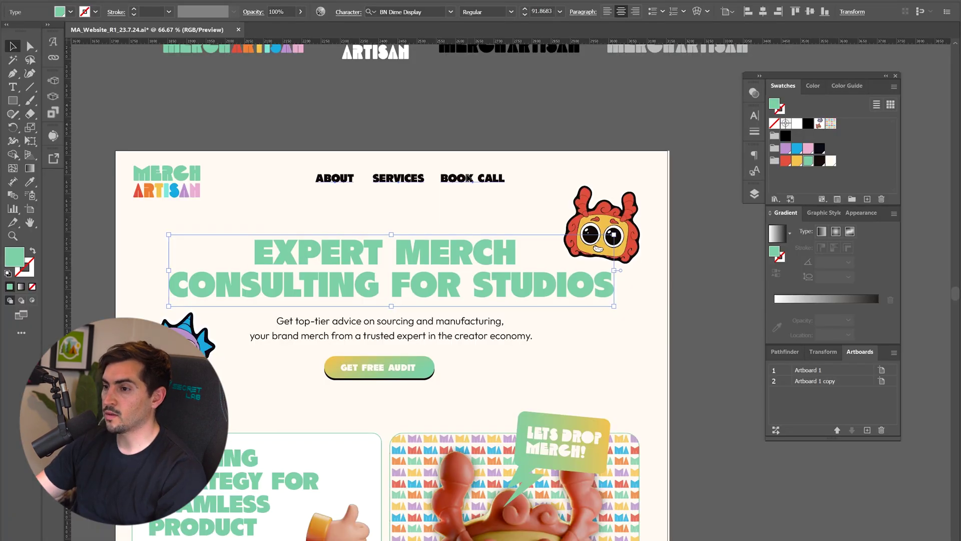
click(446, 335)
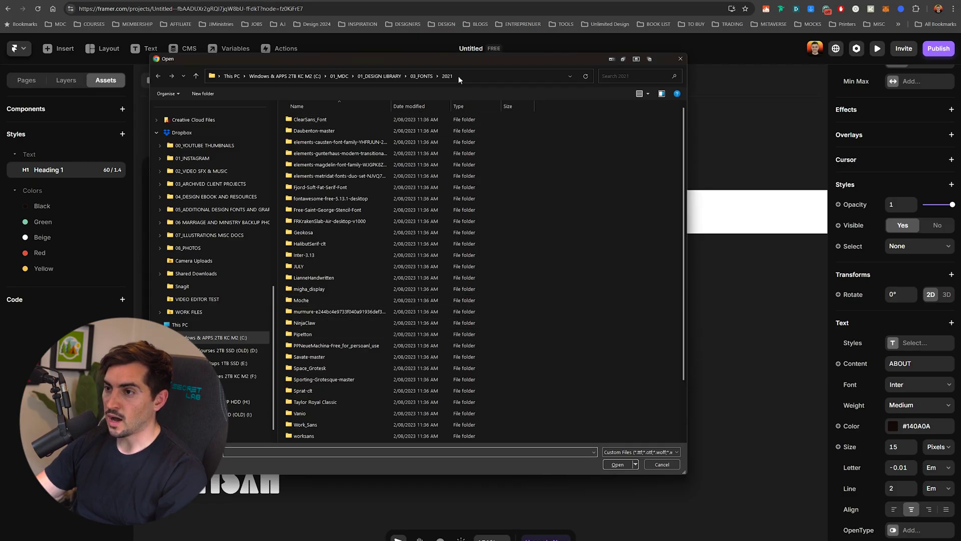
click(423, 75)
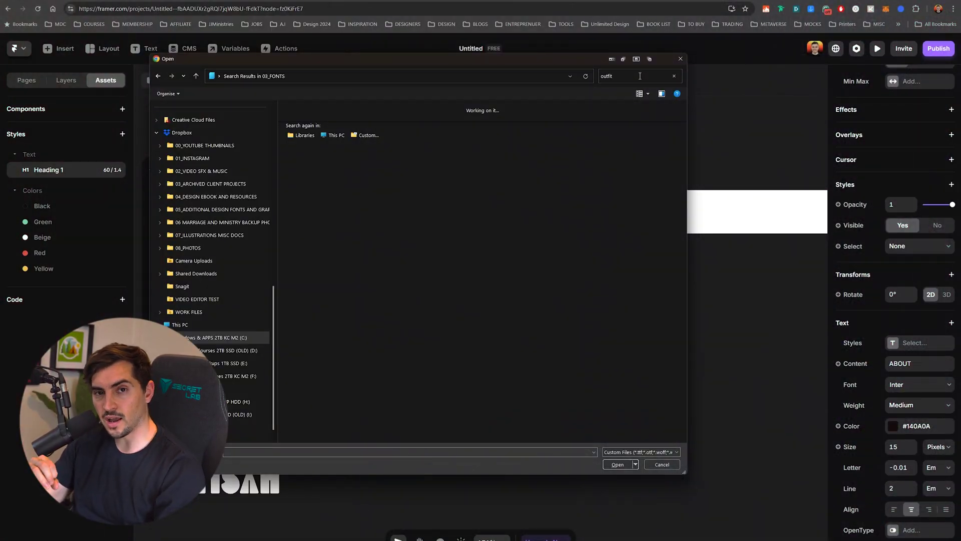
click(349, 109)
double_click(349, 109)
double_click(345, 116)
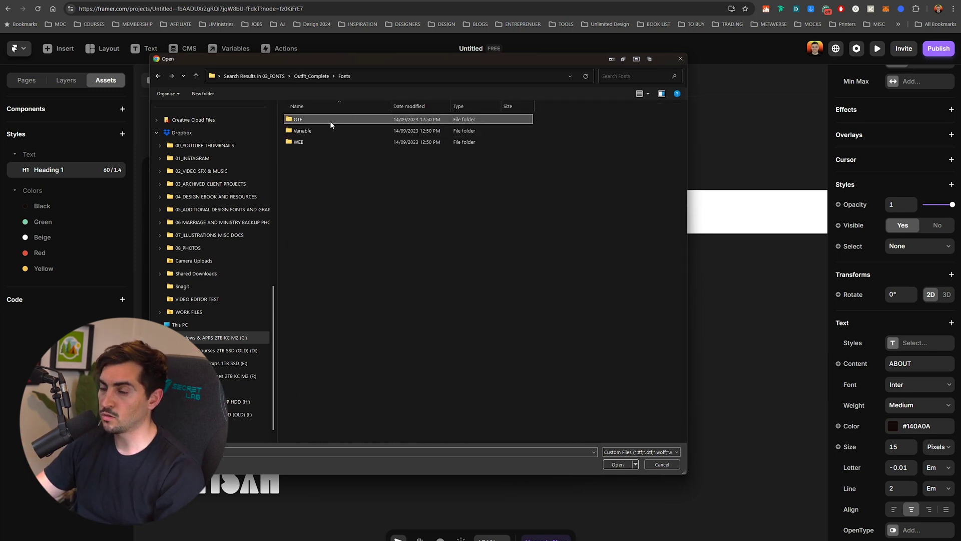
click(307, 141)
double_click(307, 141)
double_click(338, 162)
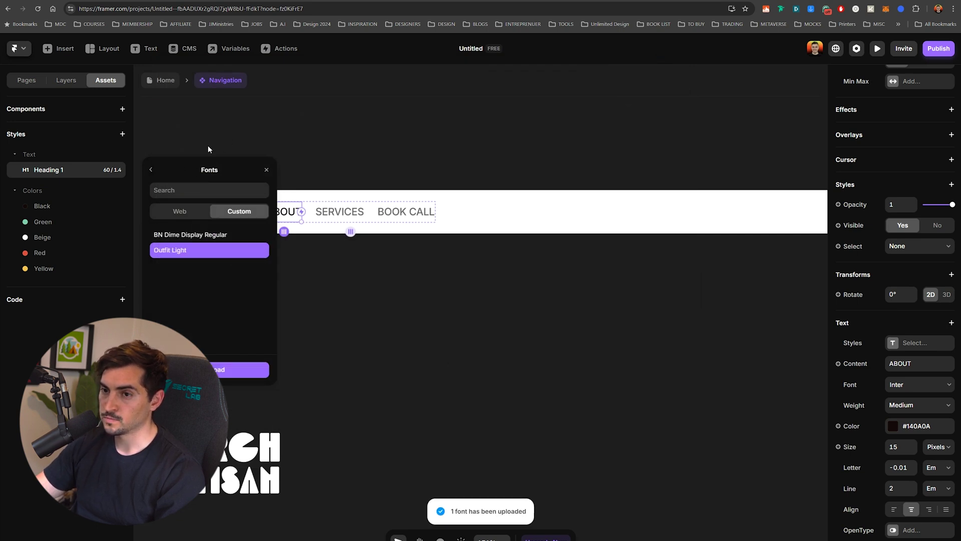
Set the ABOUT link's font to the custom BN Dime Display Regular.
drag(361, 146, 491, 168)
scroll(483, 216, up, 3)
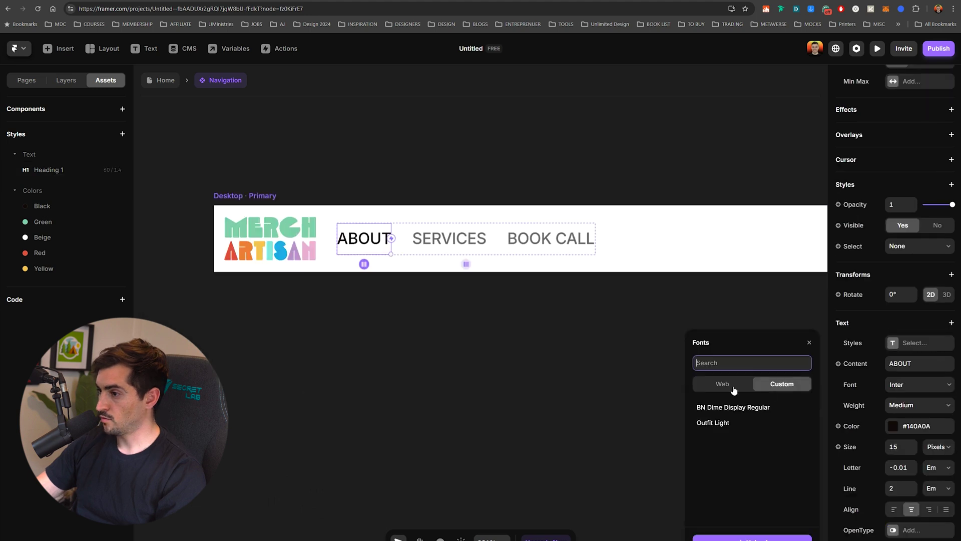
click(714, 411)
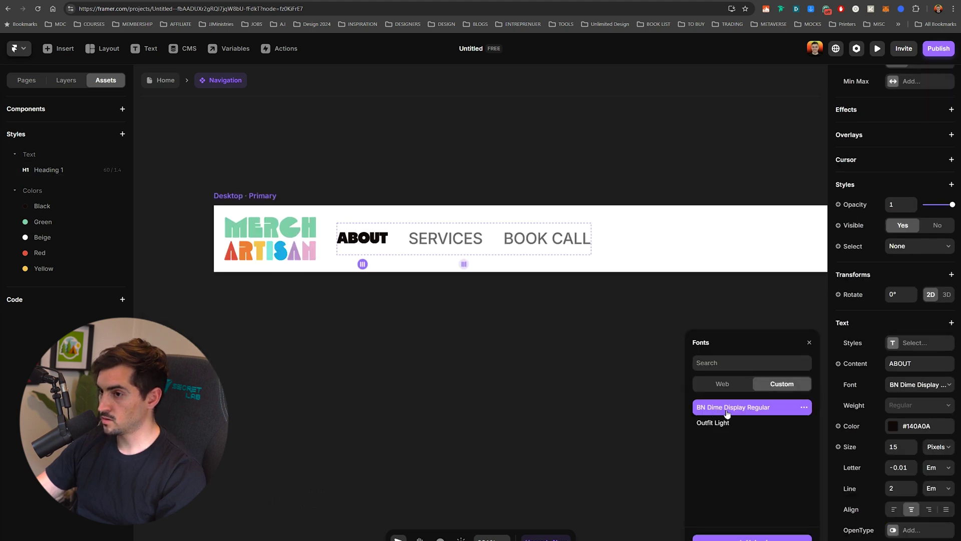
Try to copy the ABOUT link's text and paste it as a style onto SERVICES and BOOK CALL.
right_click(362, 241)
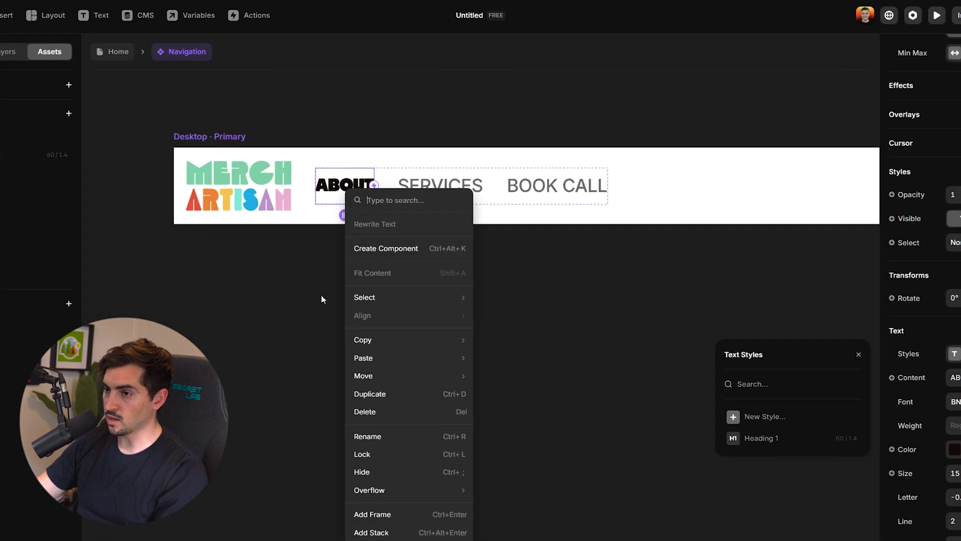
mouse_move(401, 340)
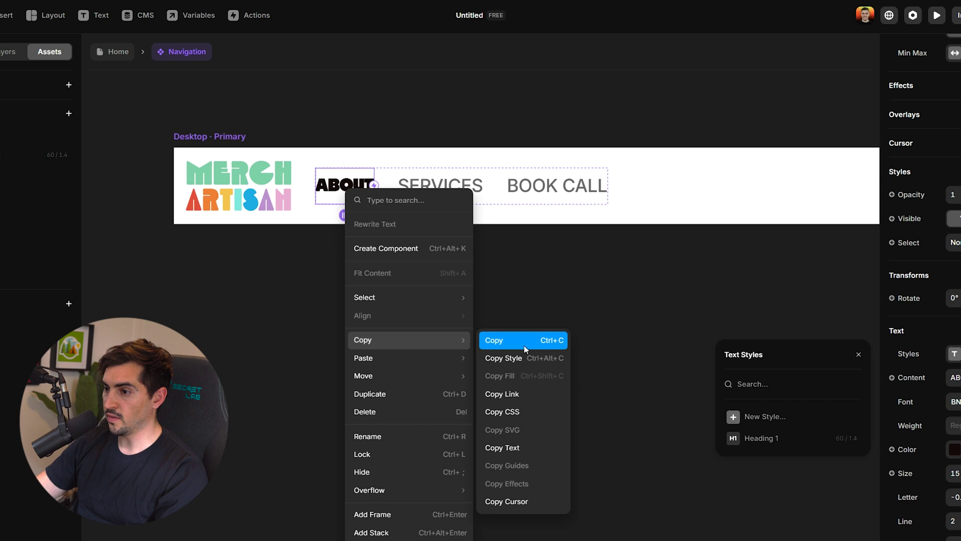
click(526, 447)
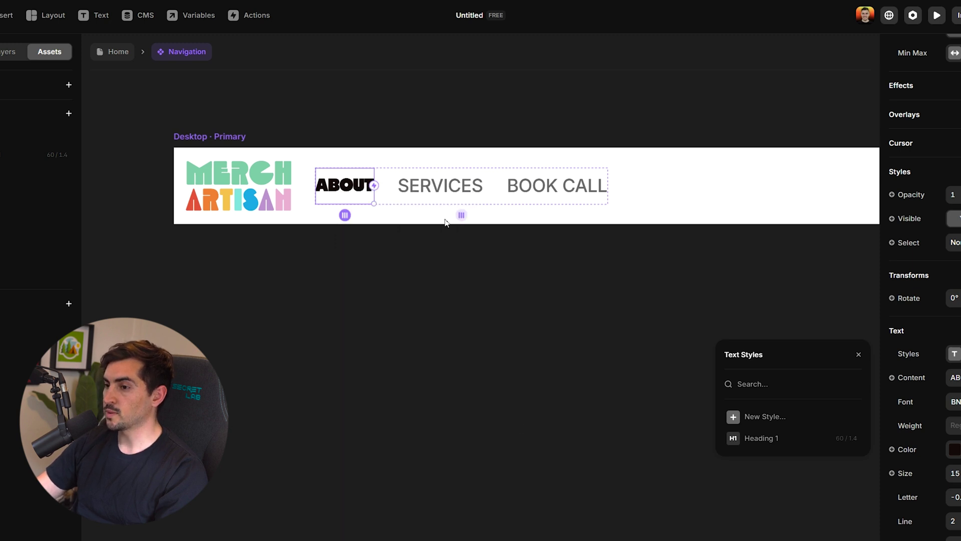
click(537, 174)
right_click(461, 190)
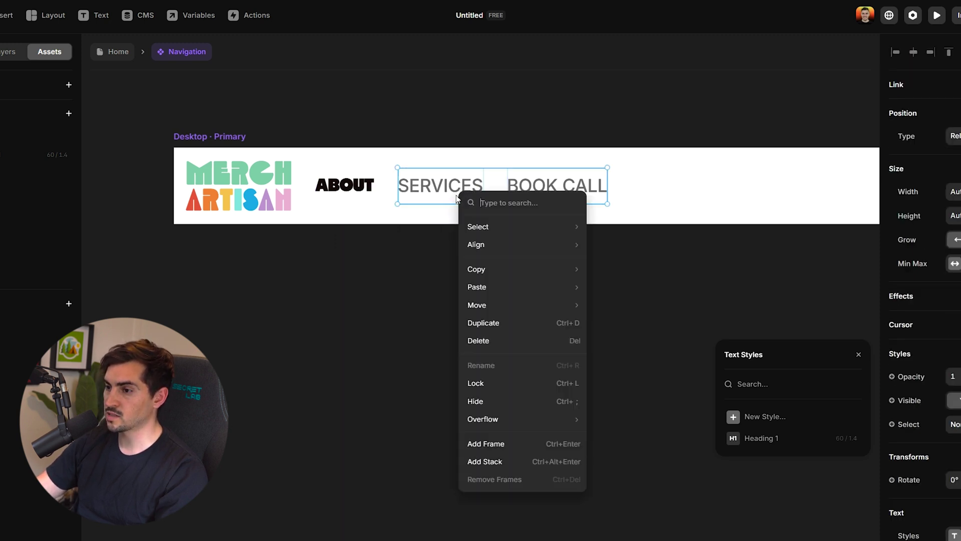
mouse_move(494, 287)
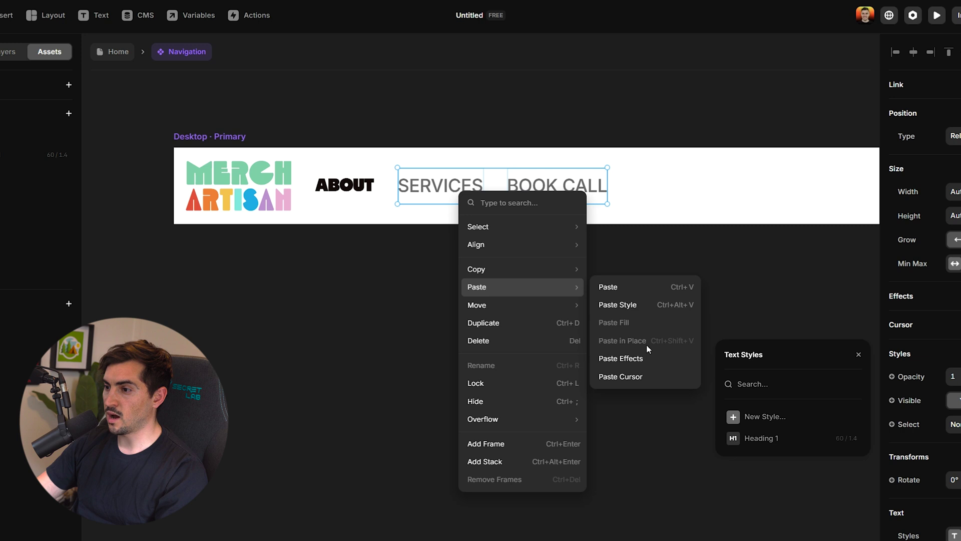
click(633, 307)
click(427, 225)
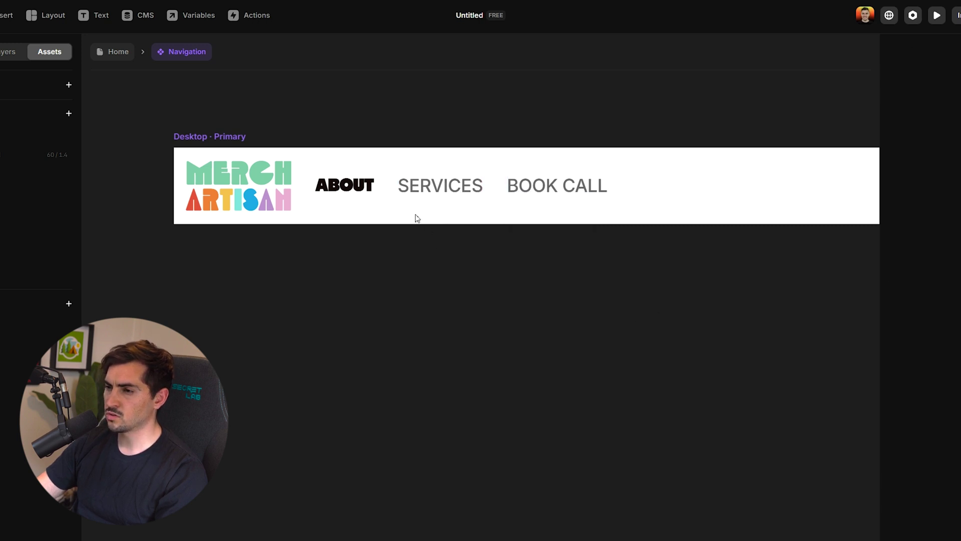
Copy the ABOUT link and paste its style onto SERVICES and BOOK CALL.
click(345, 185)
right_click(347, 188)
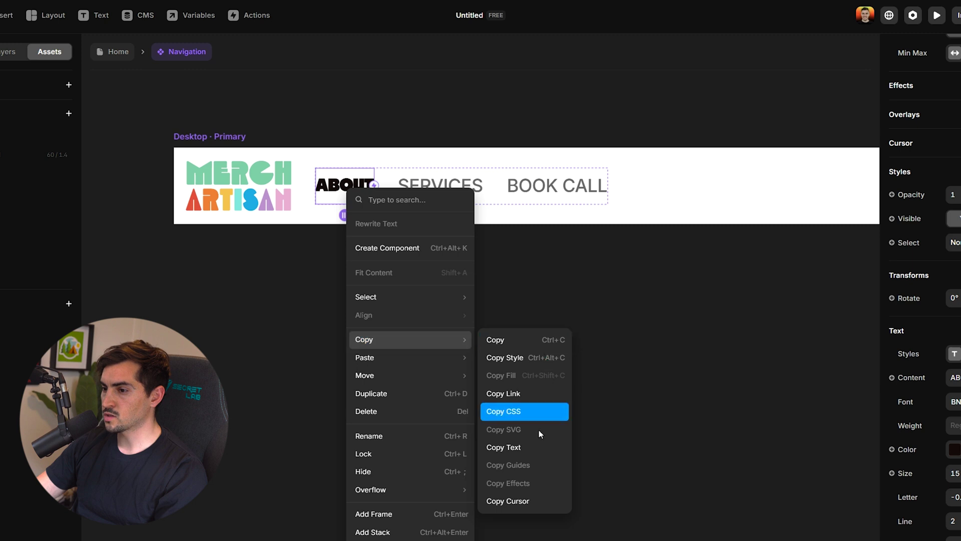
click(527, 341)
click(471, 192)
shift+click(532, 184)
key(ctrl+alt+v)
Look over the desktop navigation with its restyled links and return to the Home page.
scroll(550, 313, down, 5)
key(shift+1)
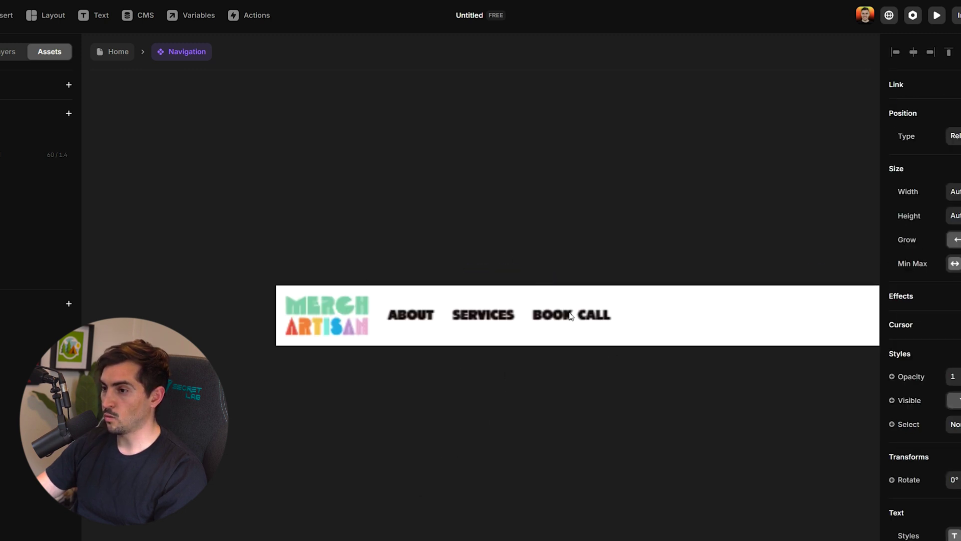
scroll(527, 198, down, 5)
drag(560, 205, 331, 227)
scroll(443, 210, up, 2)
click(195, 227)
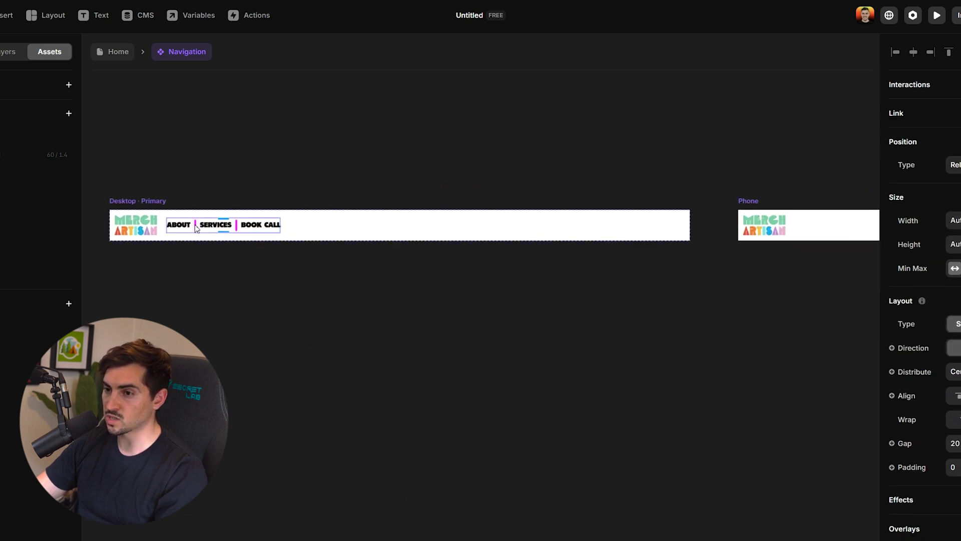
key(Escape)
key(Escape)
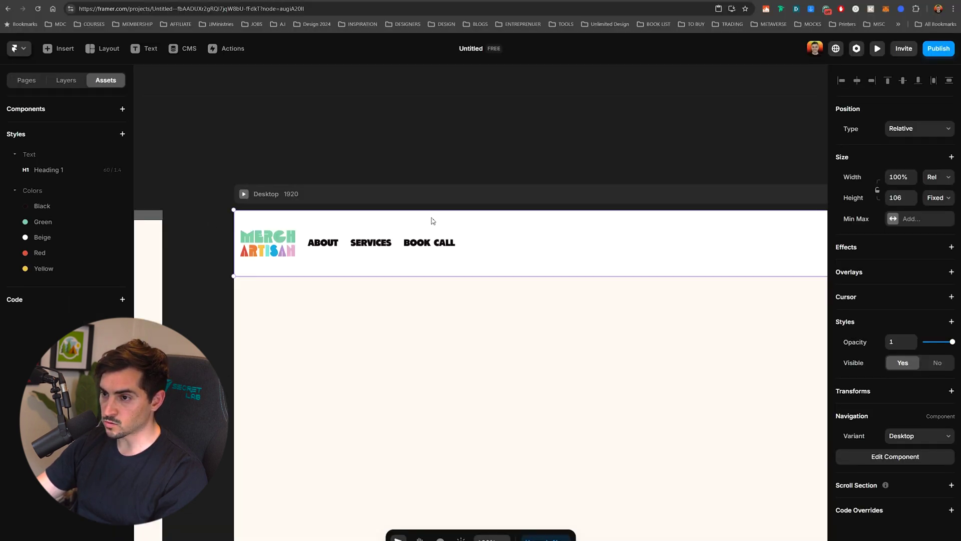
Reopen the Navigation component and set the desktop variant's distribution to Space Between, after trying Space Around and Space Evenly.
double_click(325, 223)
drag(225, 332, 338, 333)
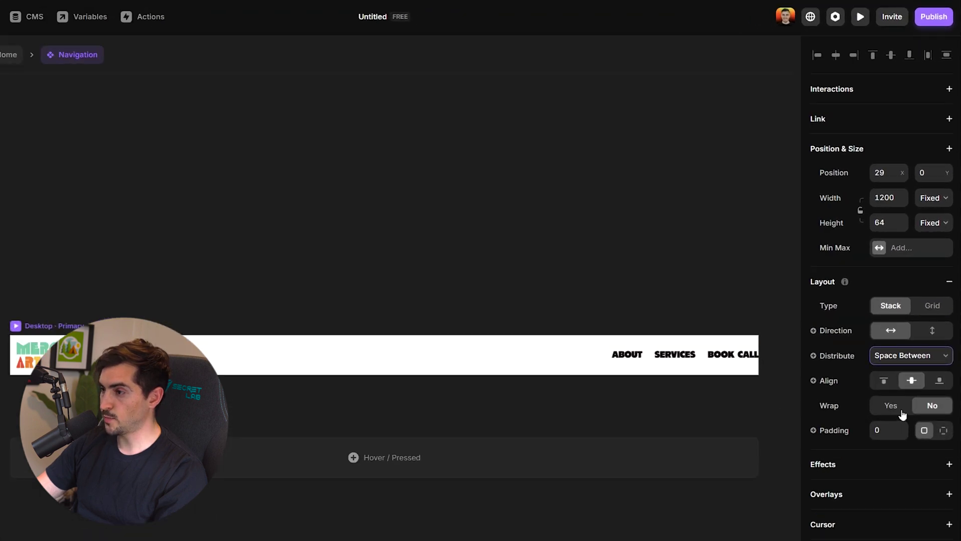
click(912, 330)
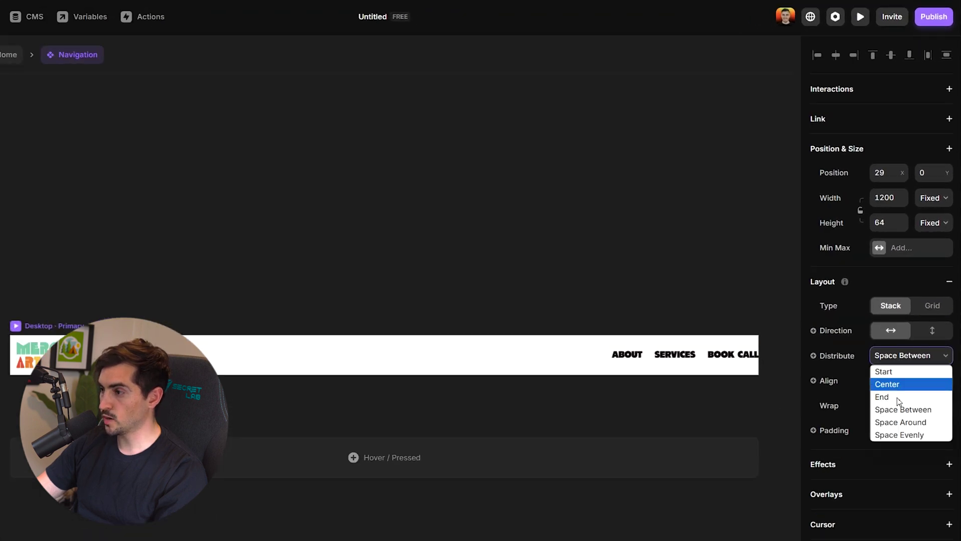
click(897, 422)
click(893, 357)
click(894, 433)
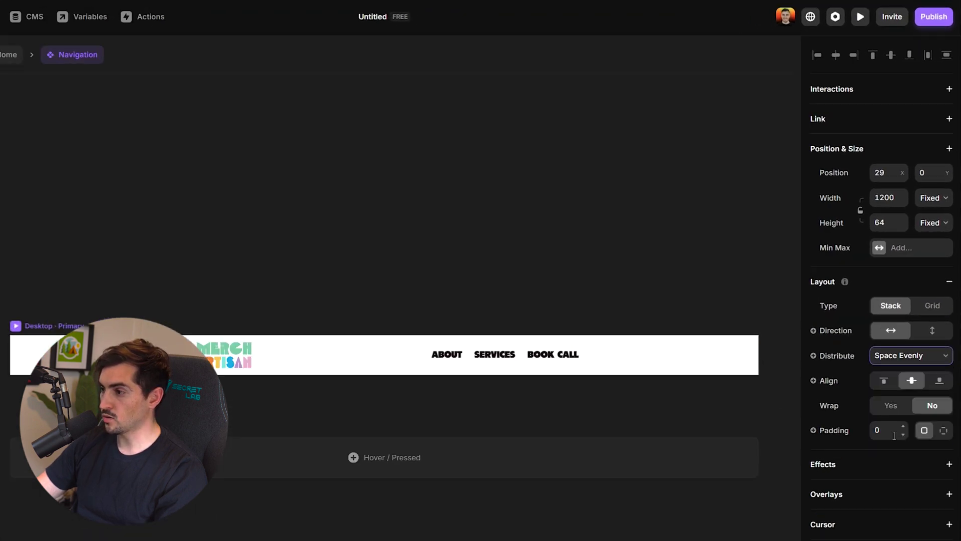
click(893, 356)
click(894, 409)
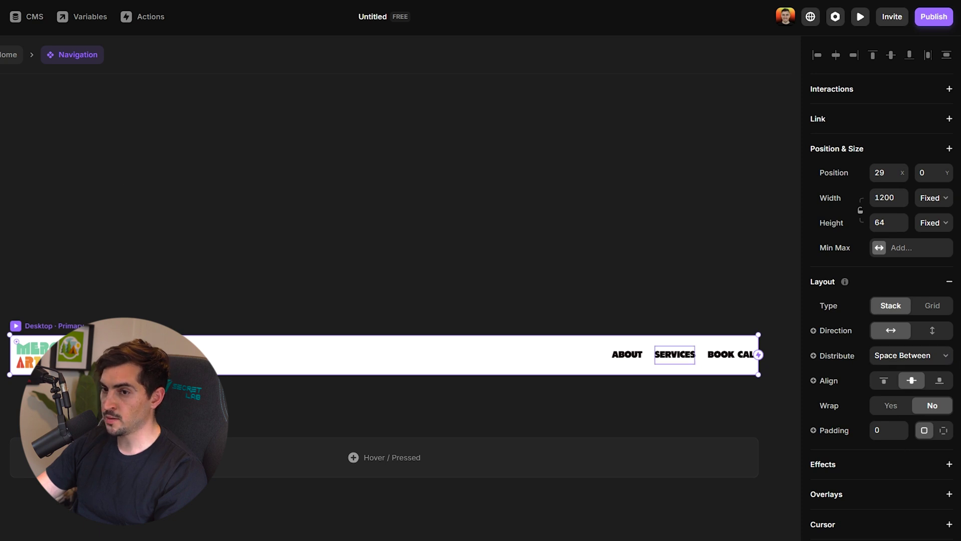
Switch the desktop navigation to individual padding values and set the left and right padding to 35.
scroll(719, 241, down, 3)
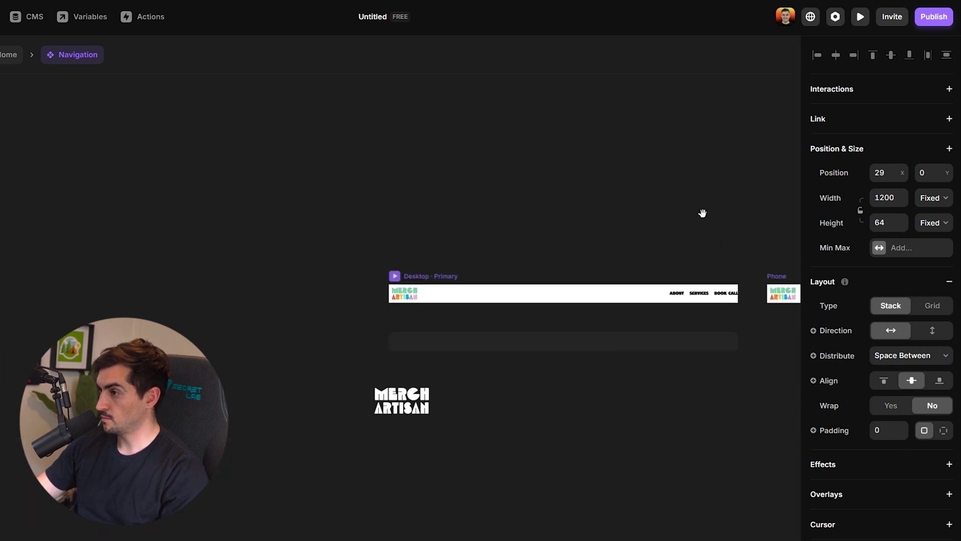
drag(701, 214, 582, 222)
click(942, 430)
key(Tab)
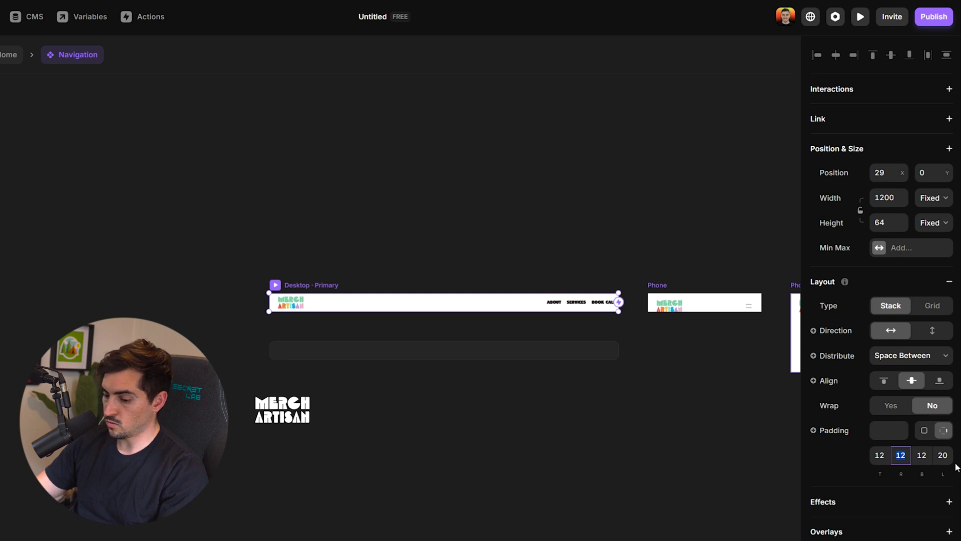
text(35)
Return to the Home page and examine the logo and link spacing in the desktop navigation.
click(11, 54)
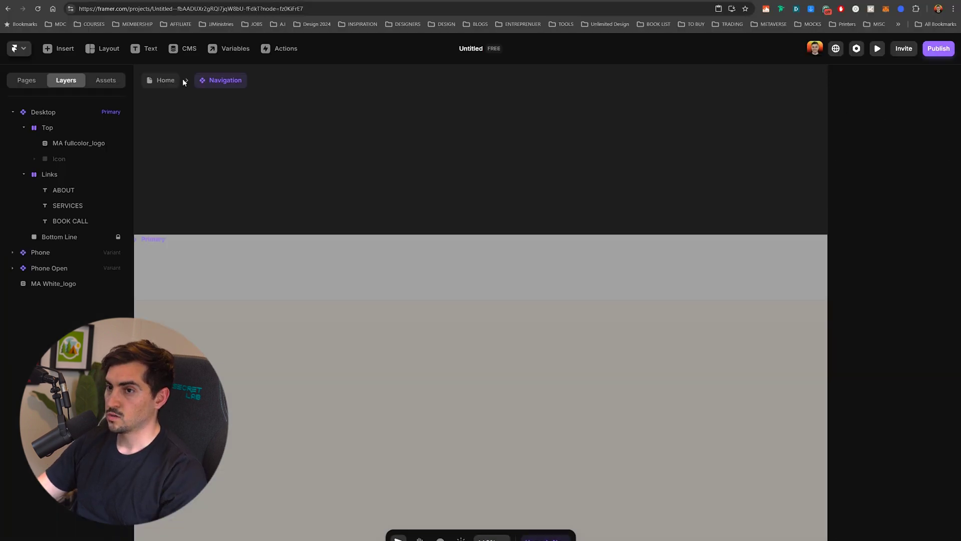
click(554, 195)
scroll(530, 205, up, 5)
drag(600, 195, 524, 143)
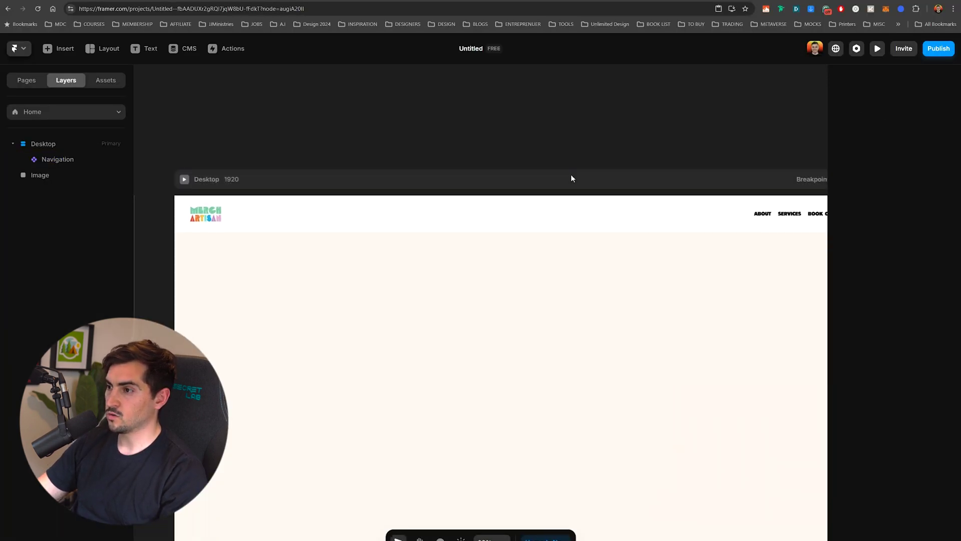
scroll(571, 179, left, 5)
scroll(605, 222, up, 3)
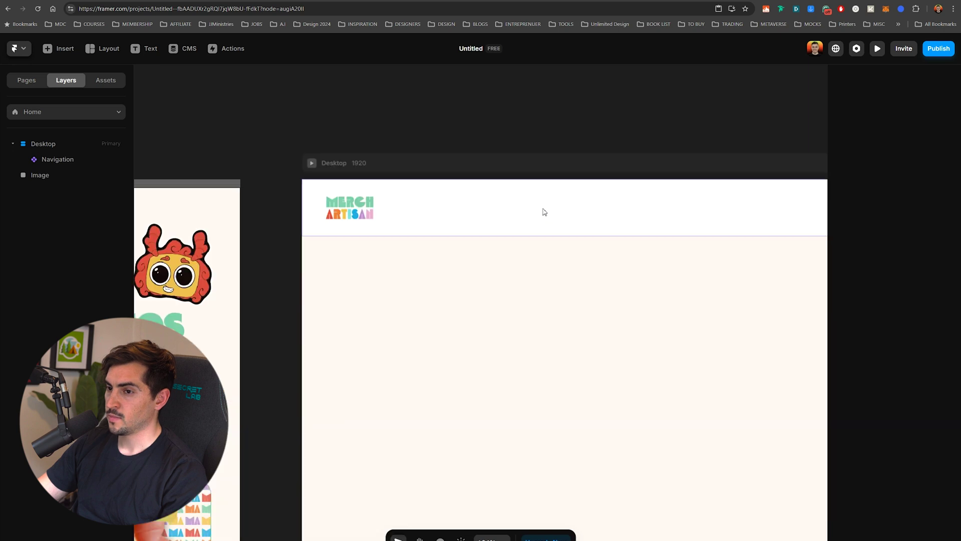
Reopen the Navigation component and set the desktop variant's fill to beige #FFF8F2.
click(494, 209)
double_click(490, 210)
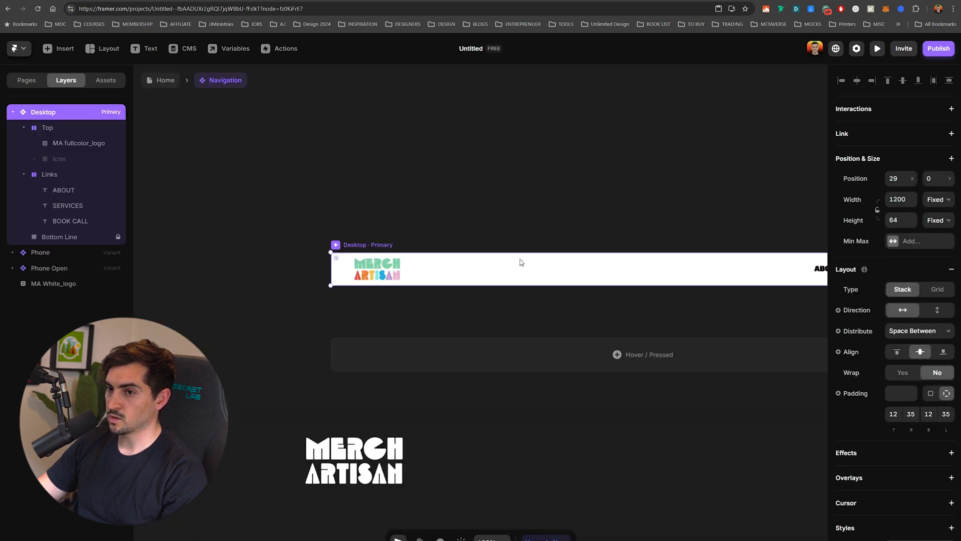
click(107, 80)
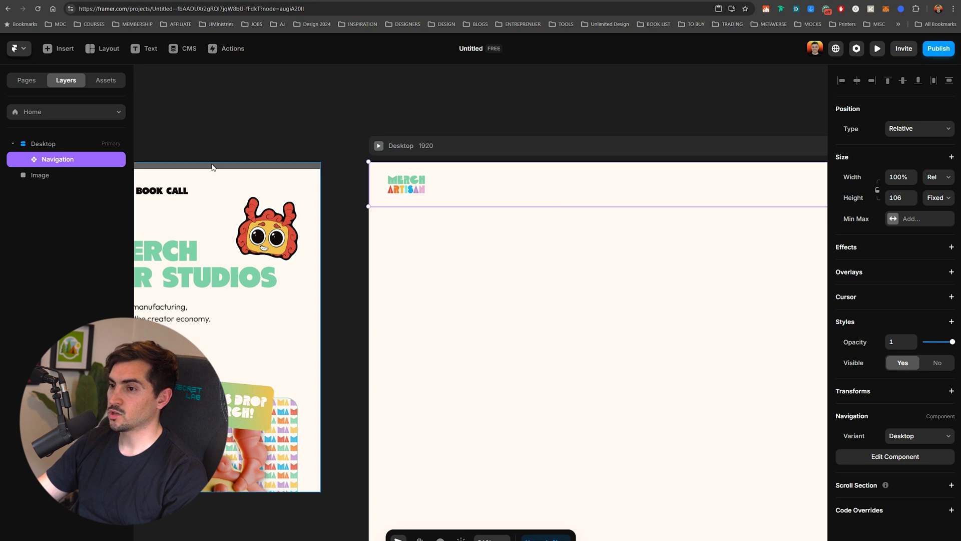
Edit the Beige color style and paste the copied beige hex value into it.
click(110, 80)
click(82, 238)
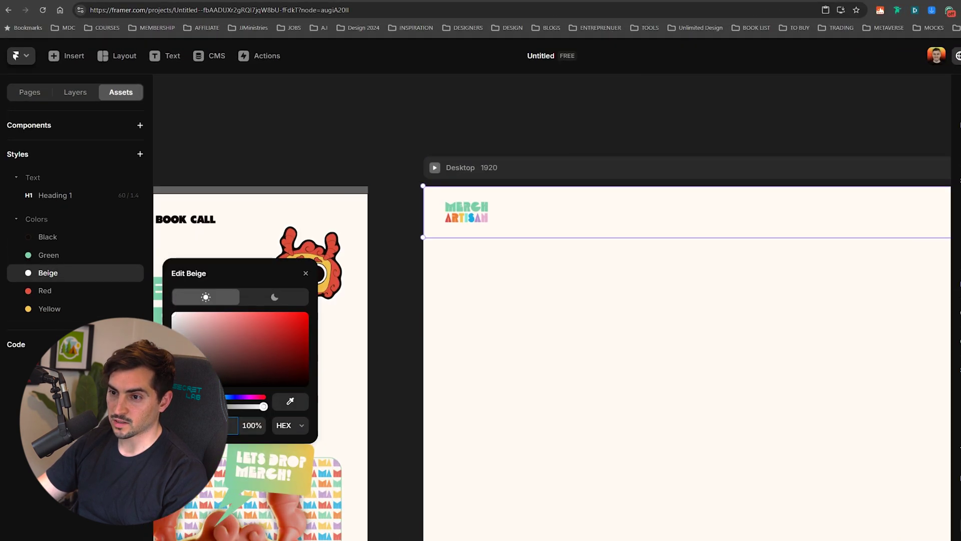
key(ctrl+v)
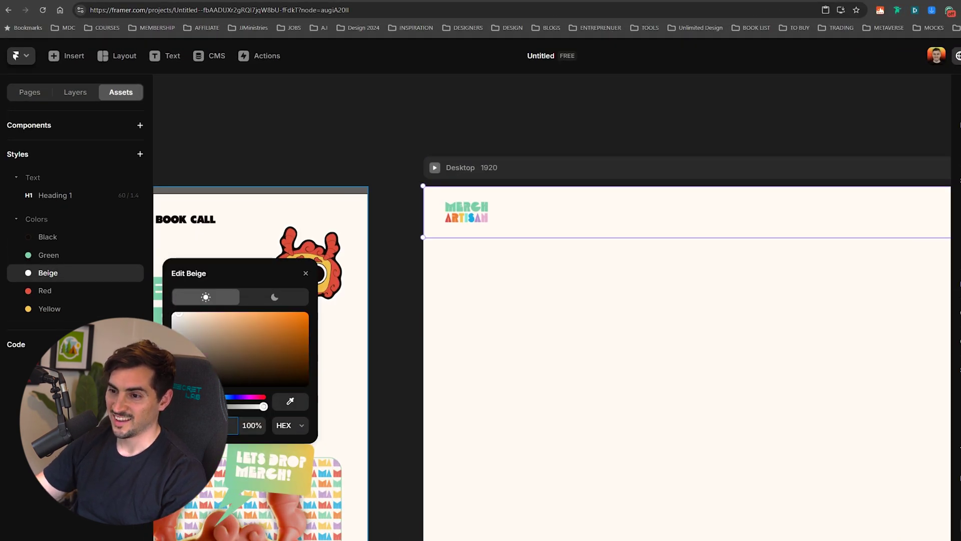
click(529, 125)
Examine the beige navigation across the Home page's desktop frame and reopen the Navigation component.
drag(627, 154, 374, 151)
scroll(619, 183, down, 10)
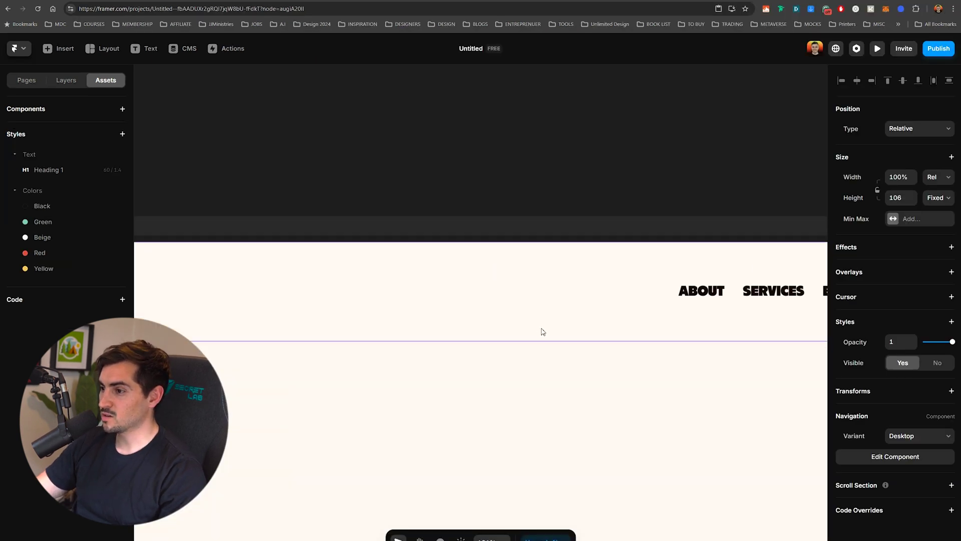
scroll(344, 302, down, 3)
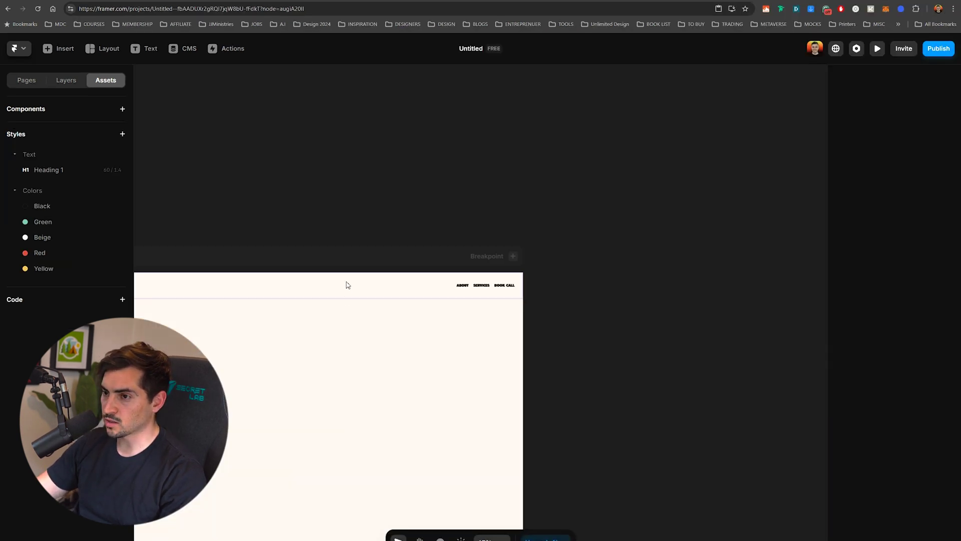
click(349, 281)
double_click(228, 296)
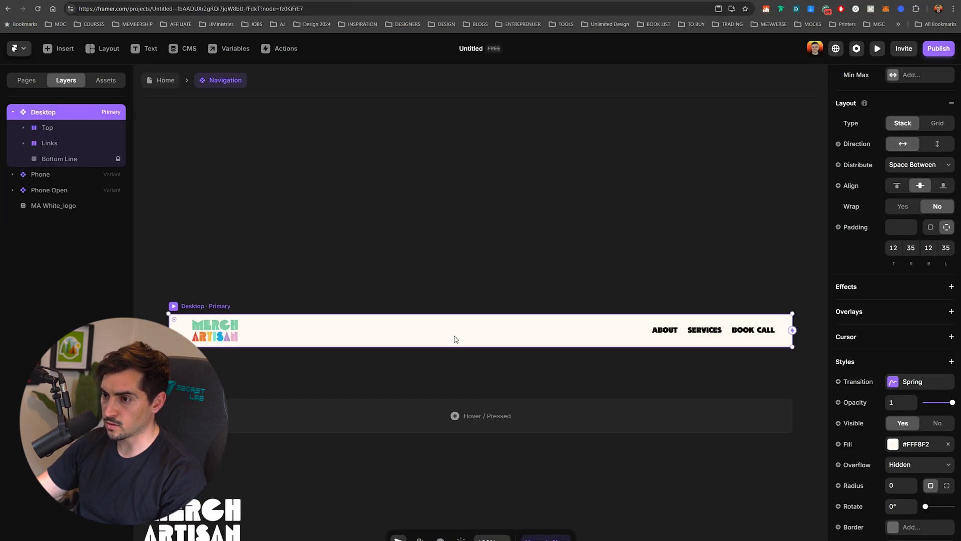
Try a solid border on the desktop navigation, remove it, and try a text size of 20 on ABOUT.
click(715, 344)
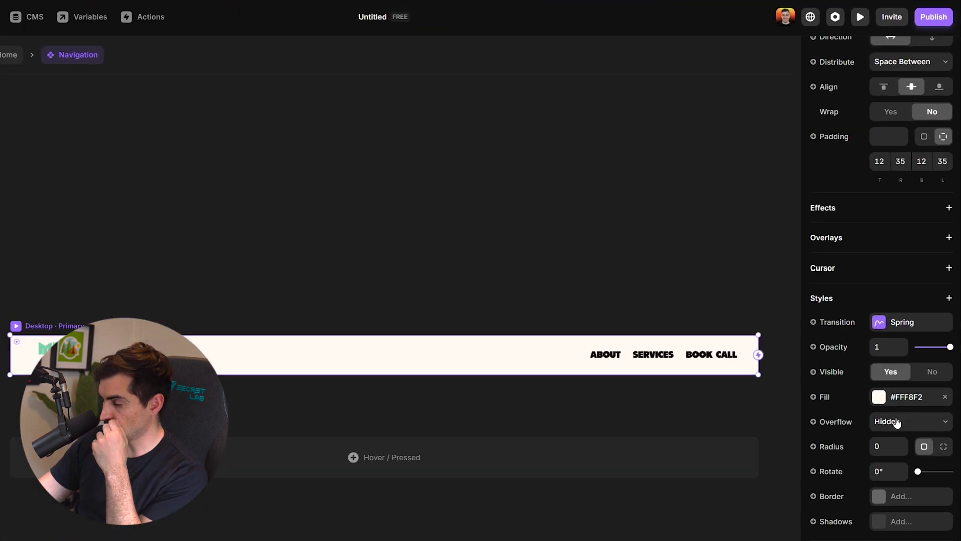
click(902, 498)
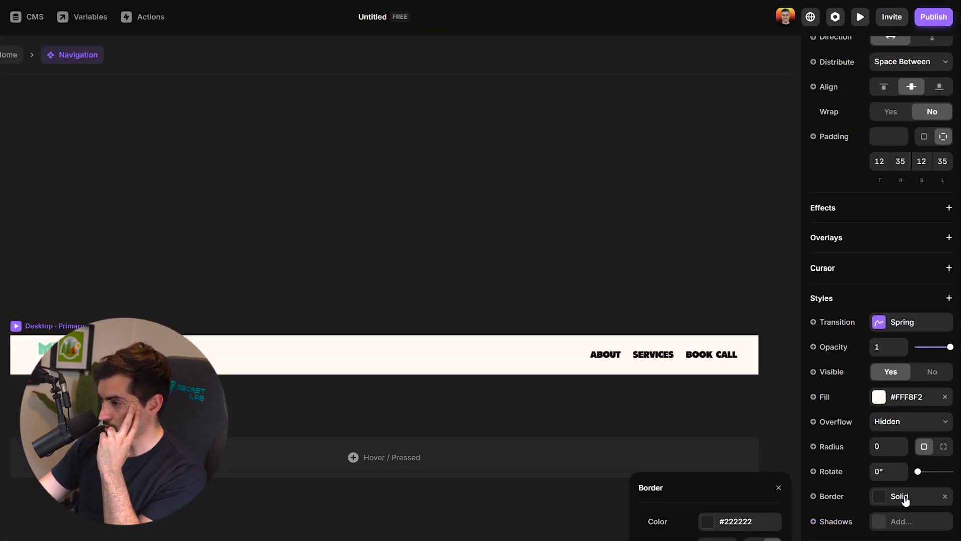
click(945, 496)
click(599, 360)
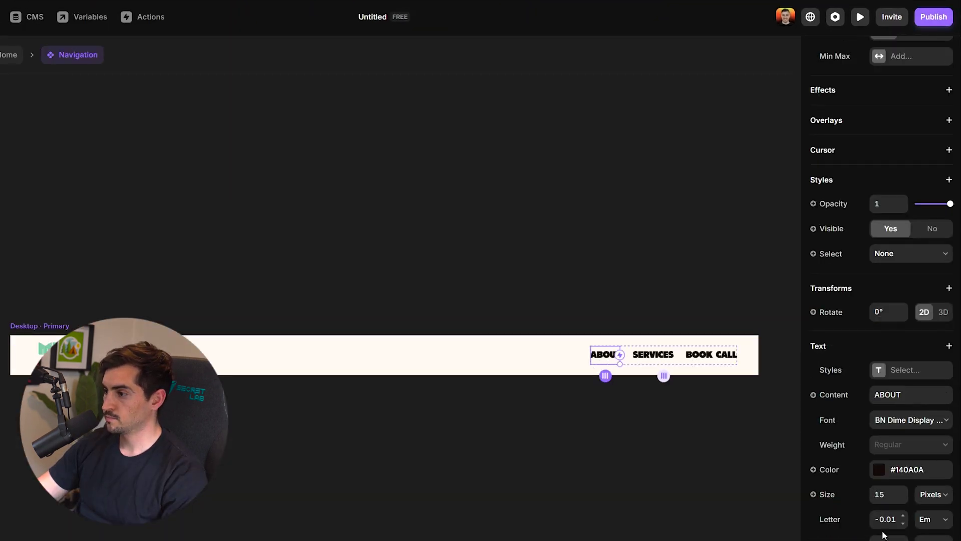
text(20)
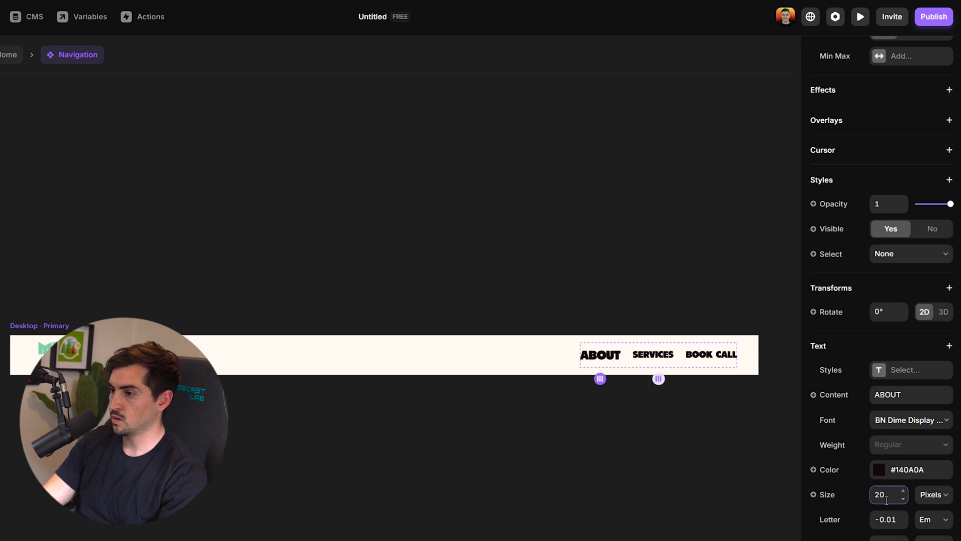
Set the text size of ABOUT, SERVICES and BOOK CALL together to 25 pixels.
click(652, 356)
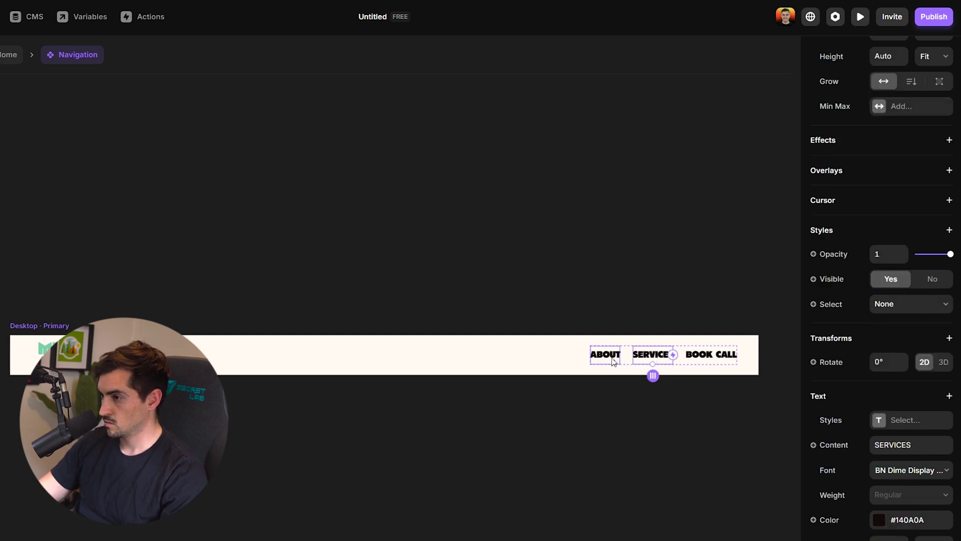
shift+click(614, 358)
shift+click(696, 354)
scroll(863, 535, down, 5)
click(890, 435)
text(20)
Return to the Home page and compare the navigation's links and logo with the mockup image.
click(578, 267)
scroll(577, 265, down, 5)
scroll(592, 262, up, 5)
drag(593, 263, 527, 163)
key(Escape)
drag(437, 82, 713, 66)
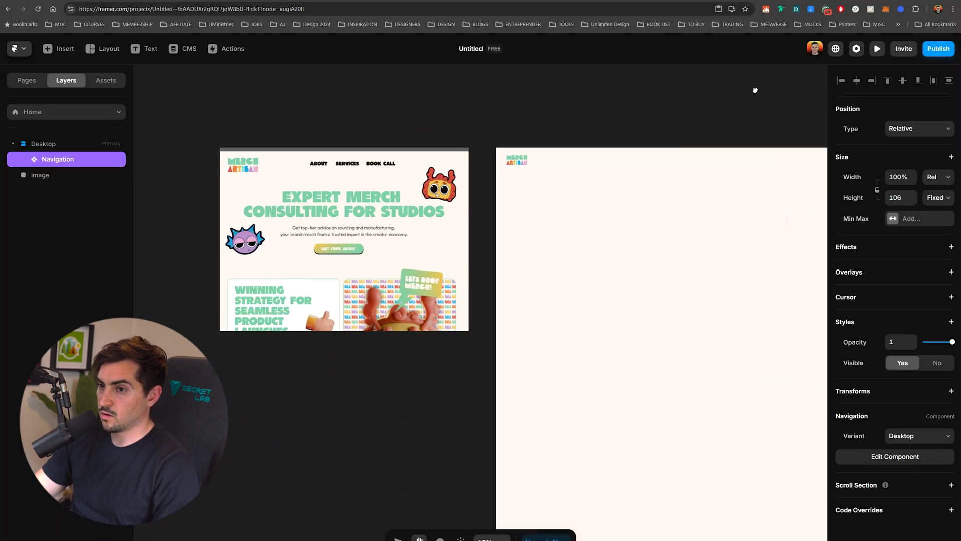
scroll(367, 150, up, 5)
scroll(350, 137, down, 5)
scroll(356, 153, up, 3)
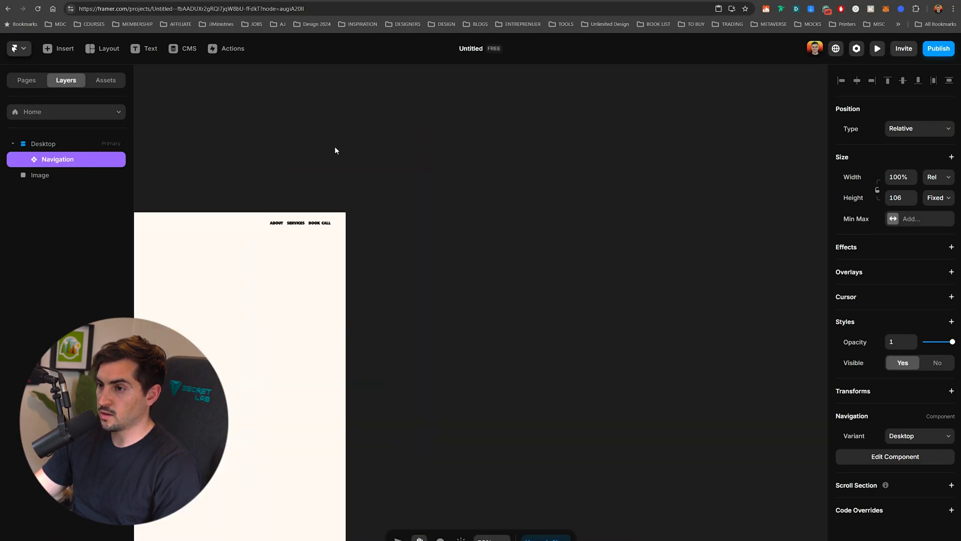
Open the Navigation component and create a text style from the desktop ABOUT link, naming it Nav Text.
drag(356, 153, 613, 151)
scroll(423, 223, up, 4)
click(584, 263)
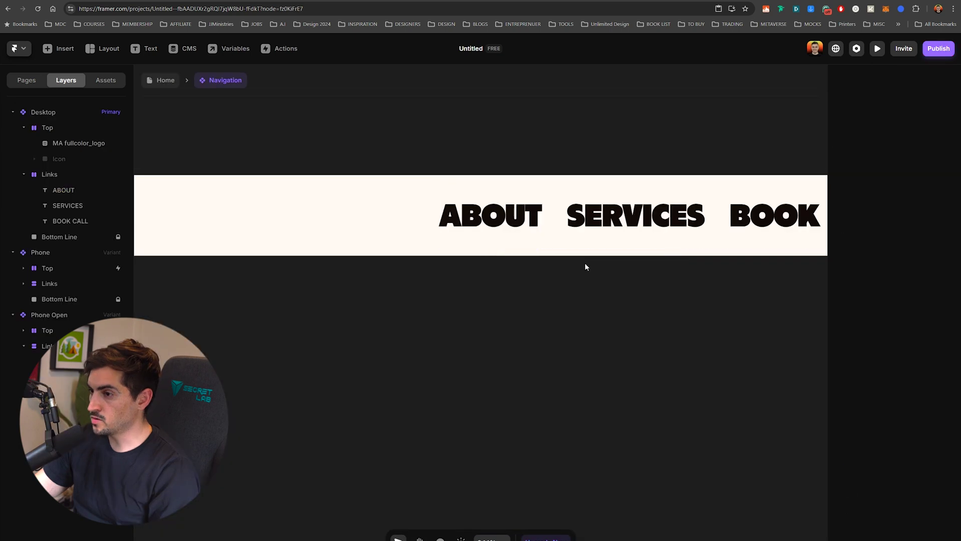
click(530, 211)
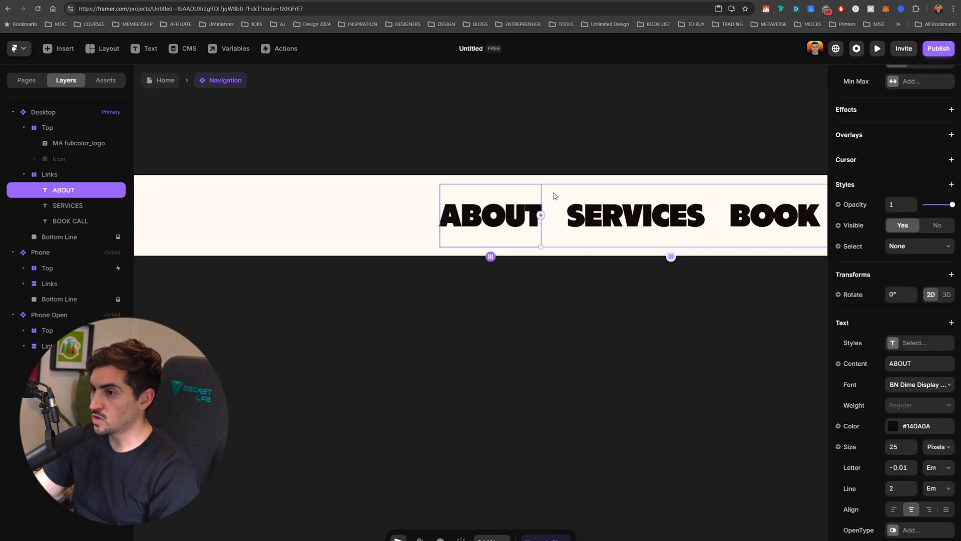
click(918, 342)
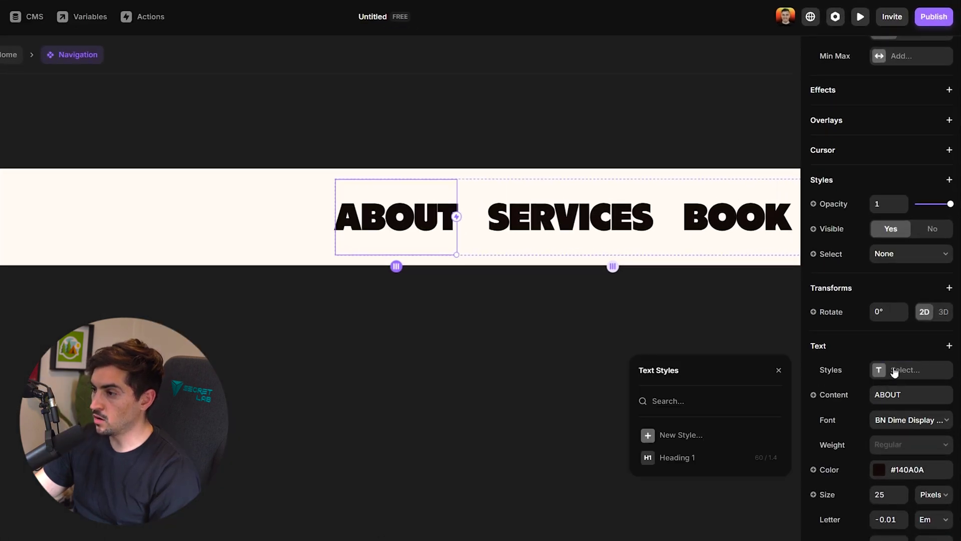
click(691, 435)
click(706, 445)
scroll(557, 328, down, 3)
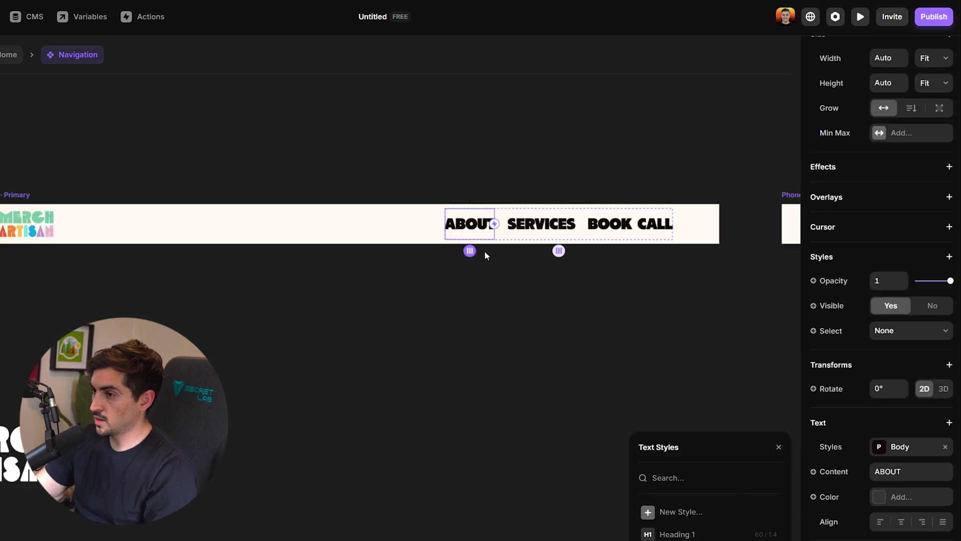
scroll(557, 327, up, 1)
click(674, 246)
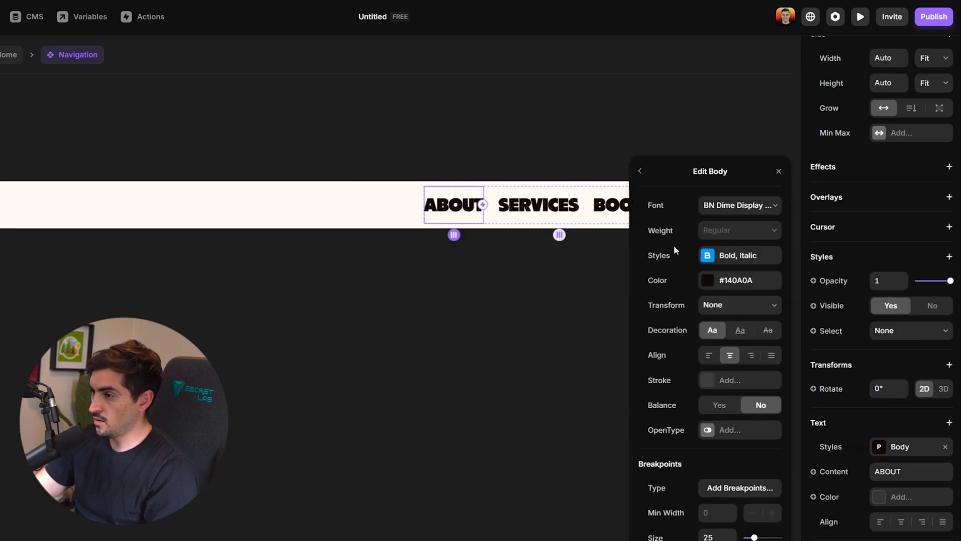
click(640, 170)
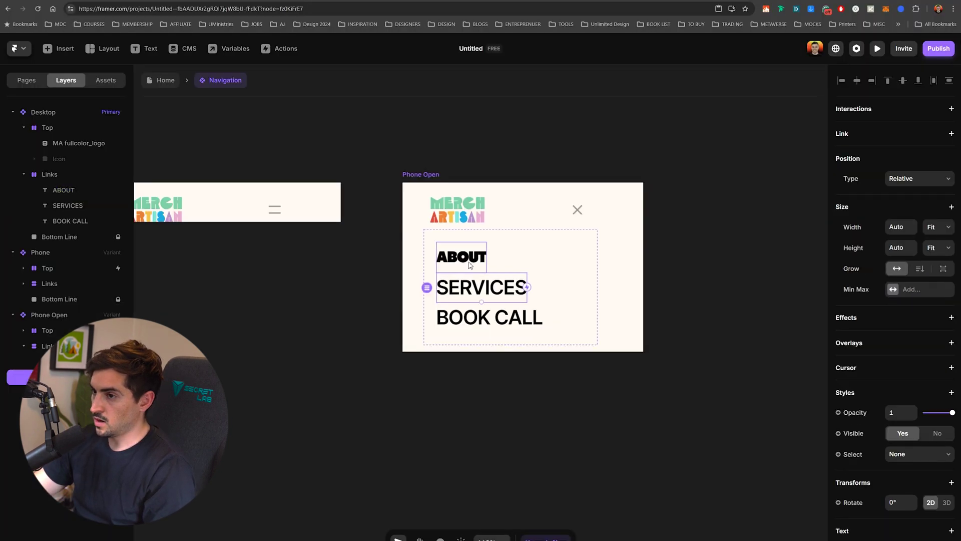
Apply the Nav Text style to the ABOUT, SERVICES and BOOK CALL links in the Phone Open variant.
key(Escape)
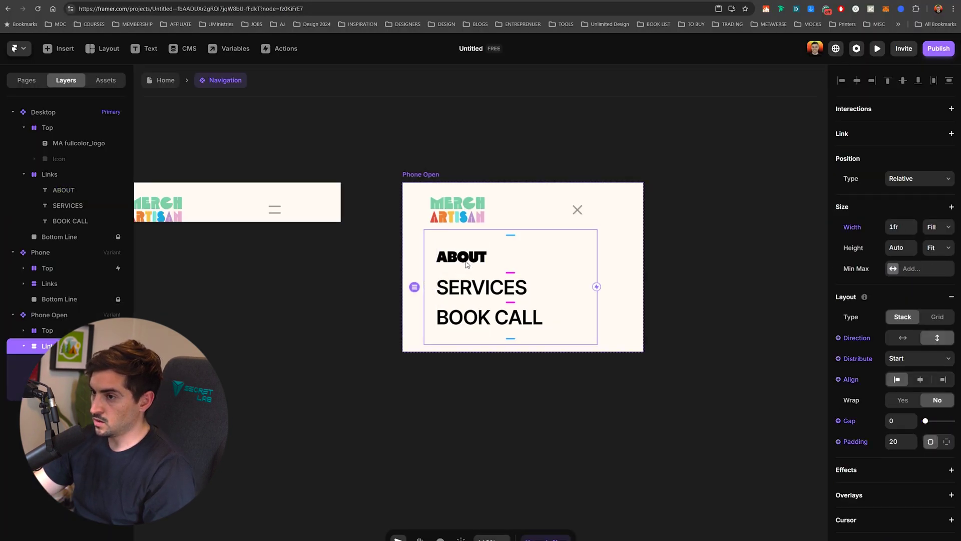
click(910, 369)
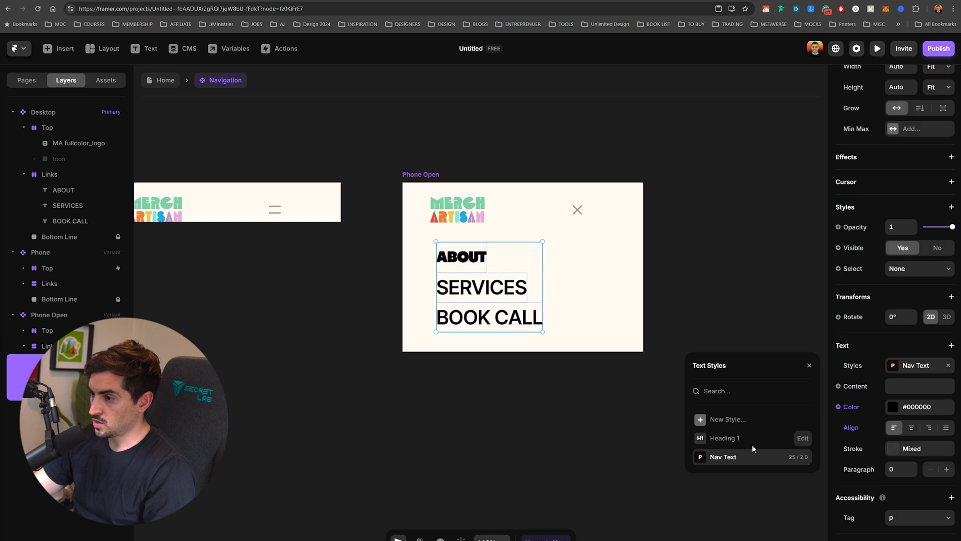
click(729, 457)
click(541, 157)
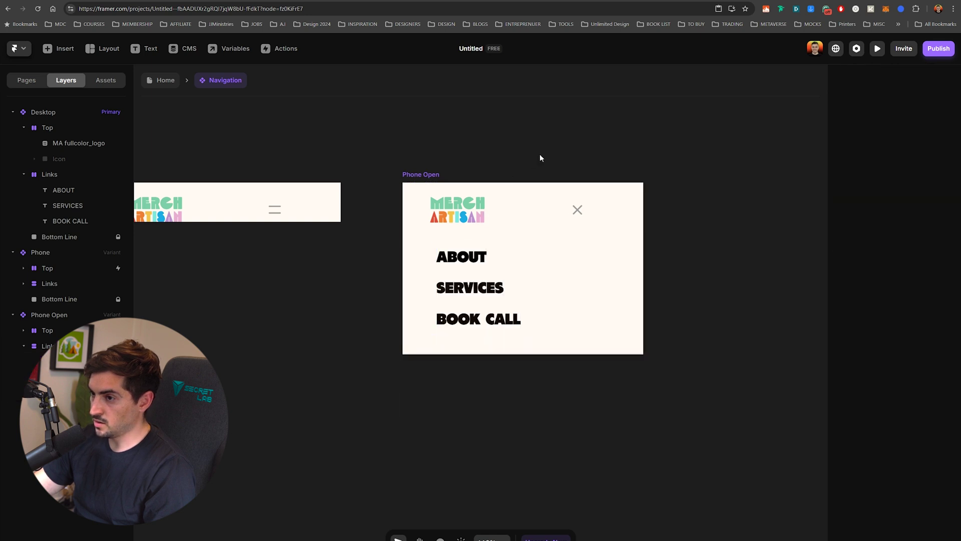
Set individual padding on the Phone Open variant's Links stack, with 10 on the left and 20 on the other sides.
scroll(540, 157, down, 2)
click(482, 229)
click(483, 225)
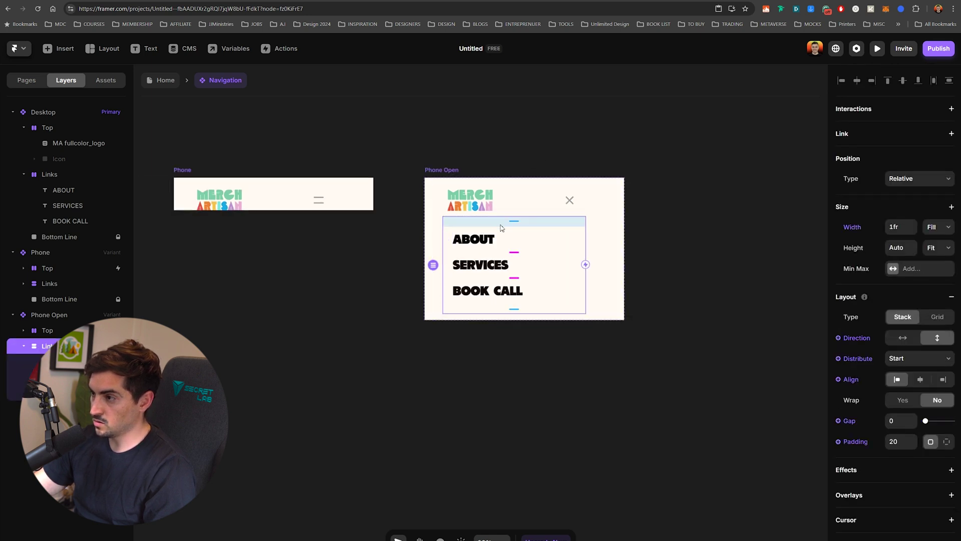
key(Return)
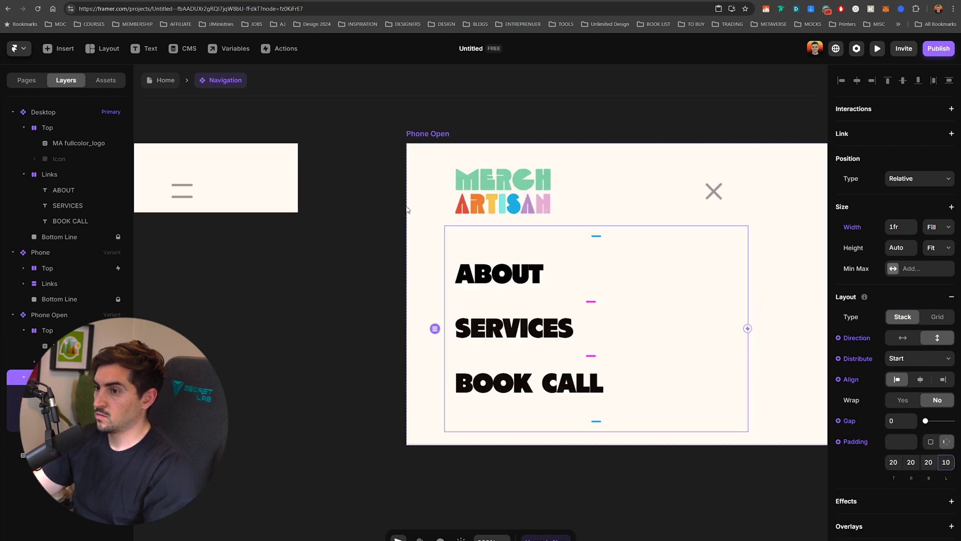
Return to the Home page and place the full-length mockup image beside the Desktop frame.
scroll(420, 200, down, 3)
scroll(420, 201, left, 4)
scroll(650, 161, down, 2)
click(650, 161)
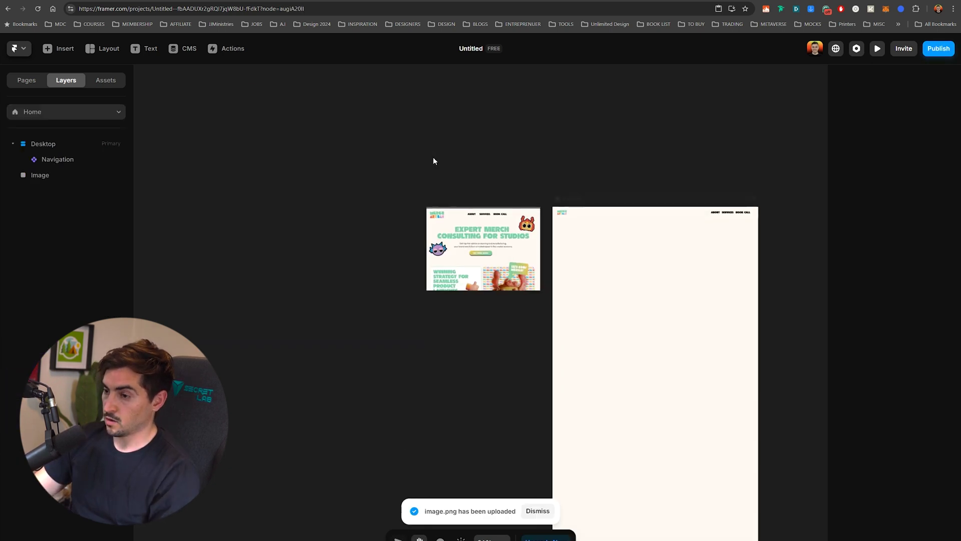
drag(464, 198, 494, 274)
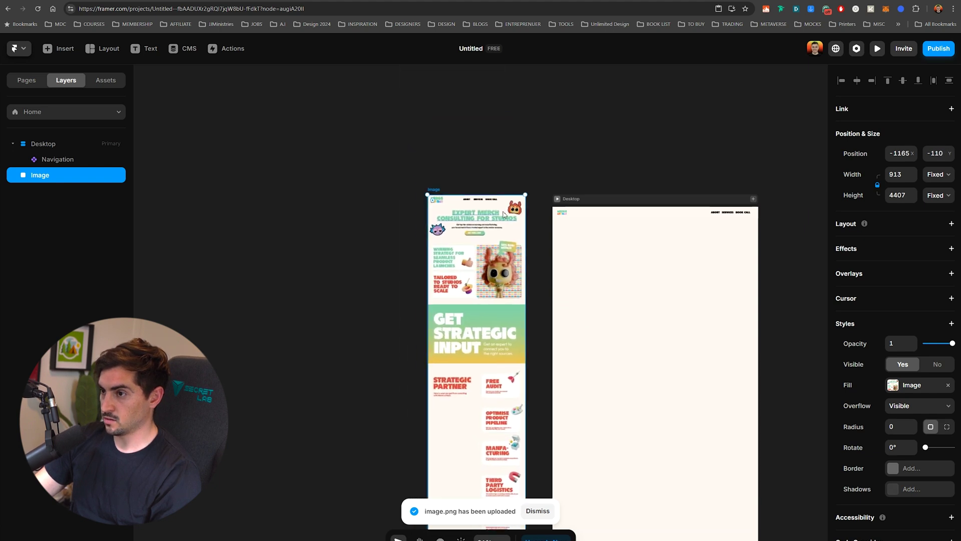
Add a two-line text reading "EXPERT MERCH CONSULTING FOR STUDIOS" below the navigation in the Desktop frame.
scroll(550, 145, up, 4)
scroll(555, 129, down, 2)
scroll(555, 129, right, 2)
key(t)
click(510, 221)
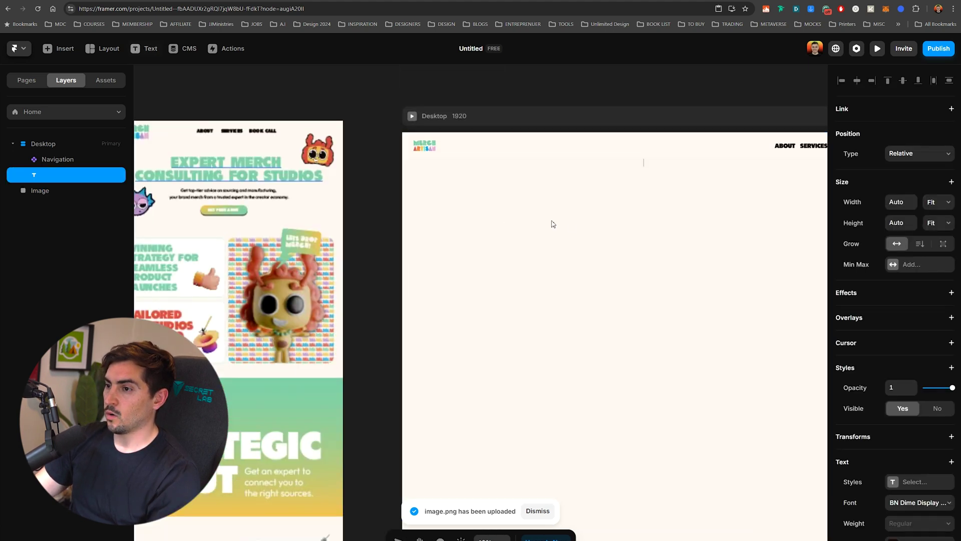
text(asdfafa)
double_click(647, 165)
text(EXPERT MERCH CONSULTING FOR STUDIOS)
click(649, 189)
Apply the Heading 1 style to the hero text and change that style's font to BN Dime Display Regular.
scroll(866, 423, down, 4)
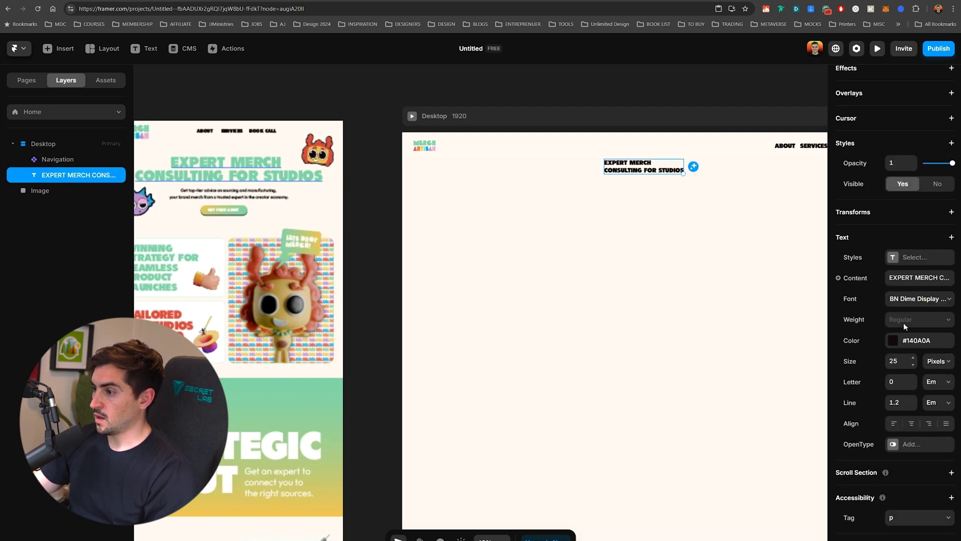
click(912, 259)
click(741, 326)
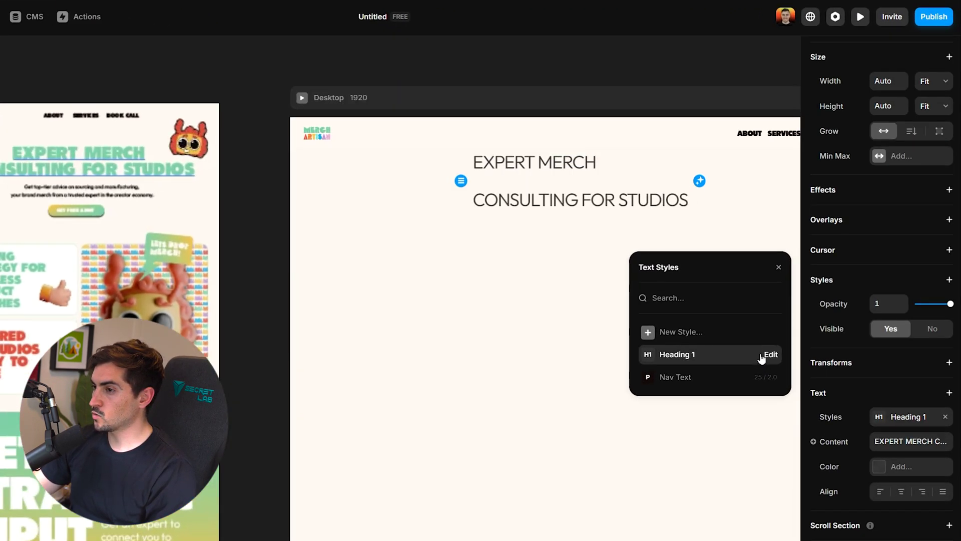
click(796, 330)
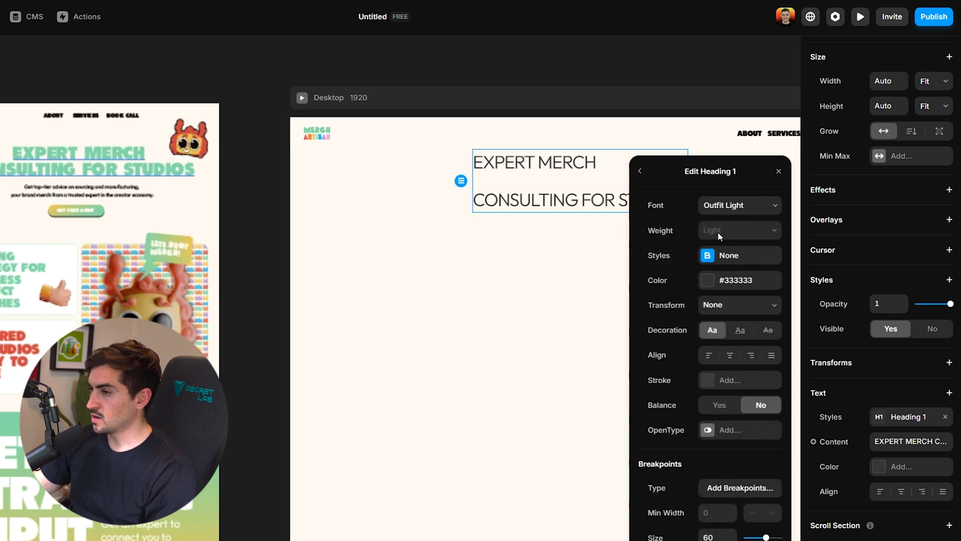
click(742, 205)
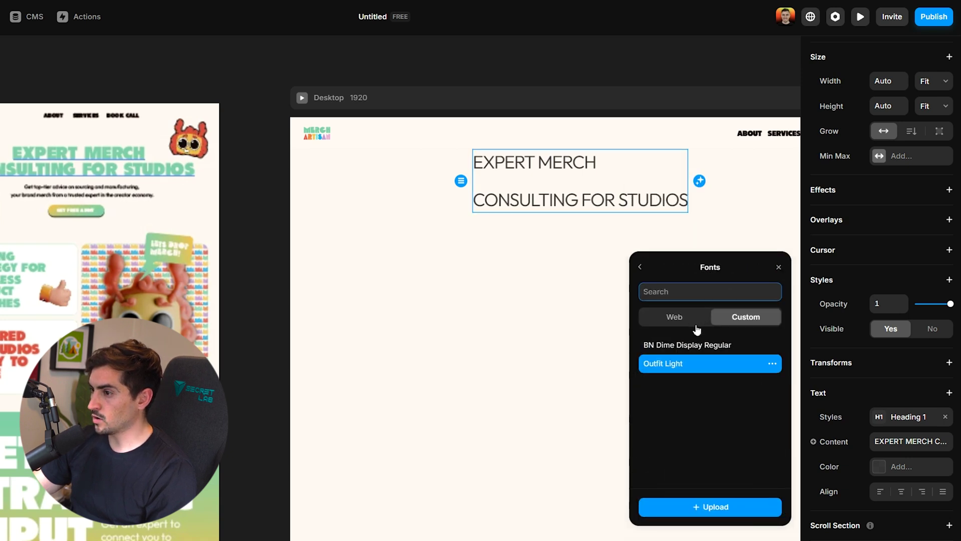
click(705, 346)
click(642, 267)
click(714, 253)
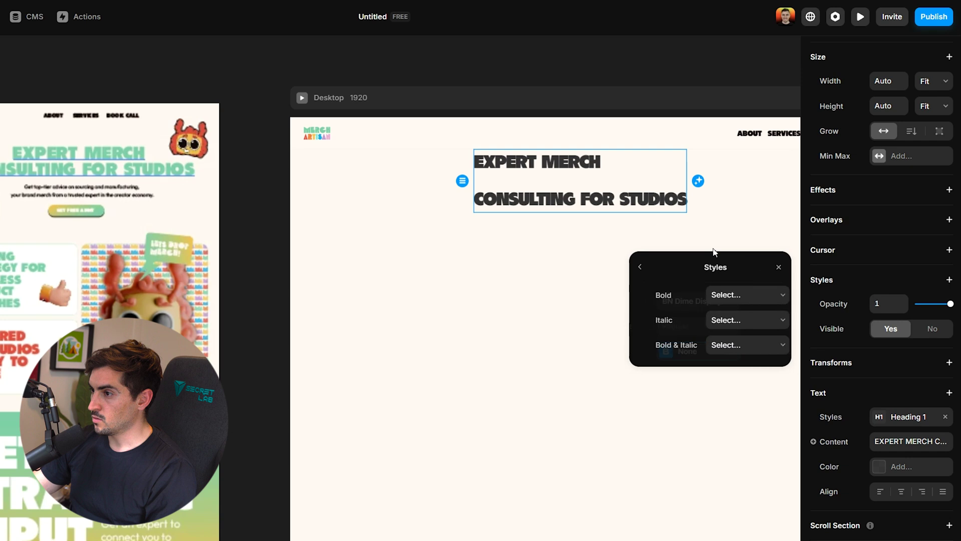
click(641, 267)
Give the Heading 1 style the Green color, an Uppercase transform and centered alignment.
click(740, 280)
click(674, 519)
click(730, 355)
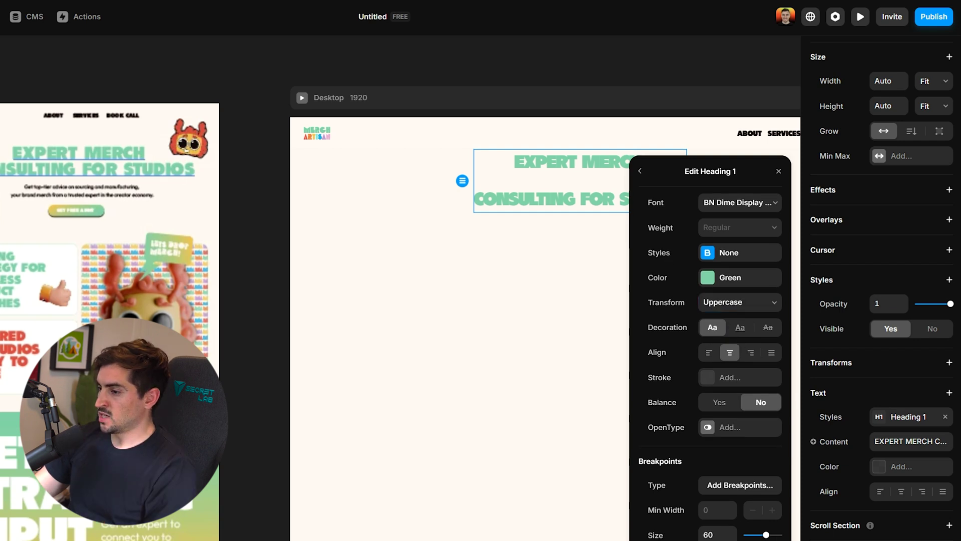
Tighten the Heading 1 style's line height, try a text size of 120, and settle on 100.
key(Return)
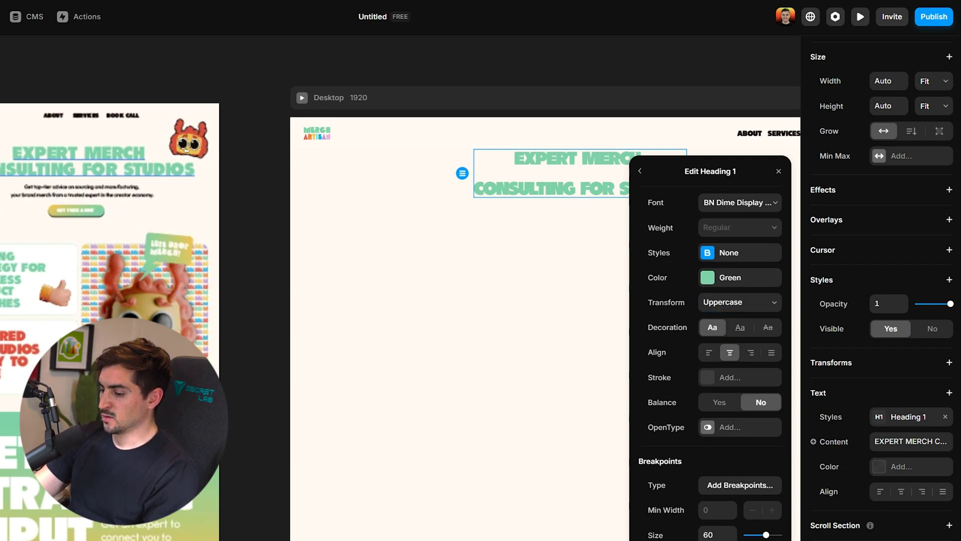
key(Return)
click(707, 535)
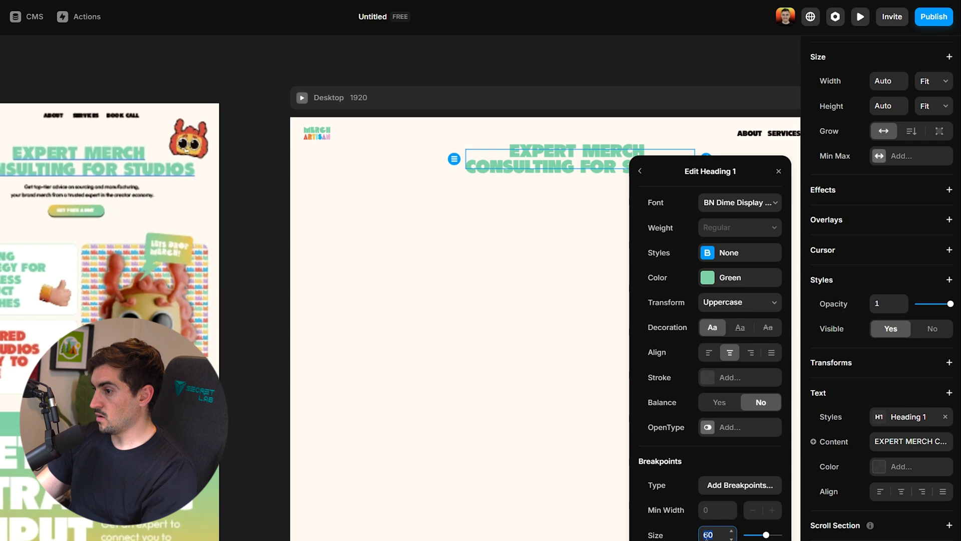
text(120)
key(Return)
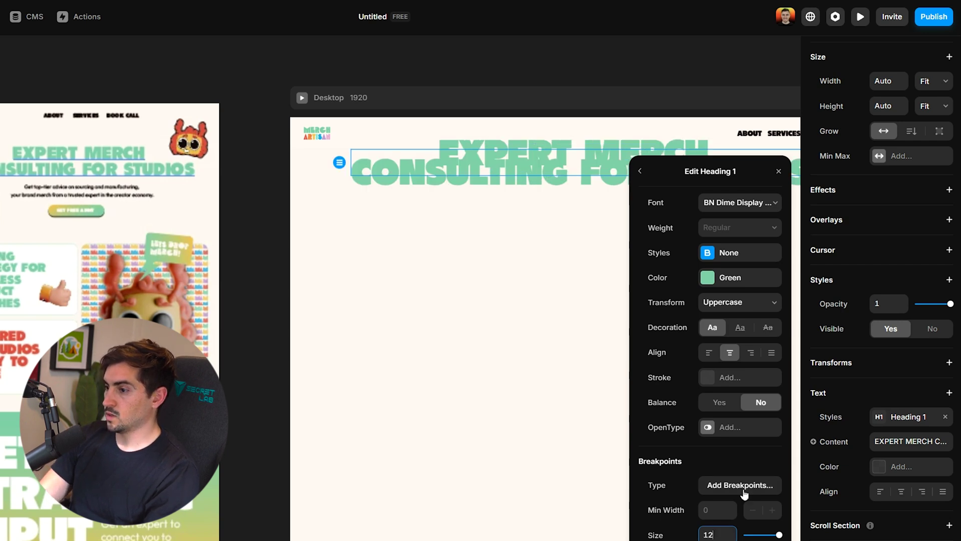
key(Return)
key(Return)
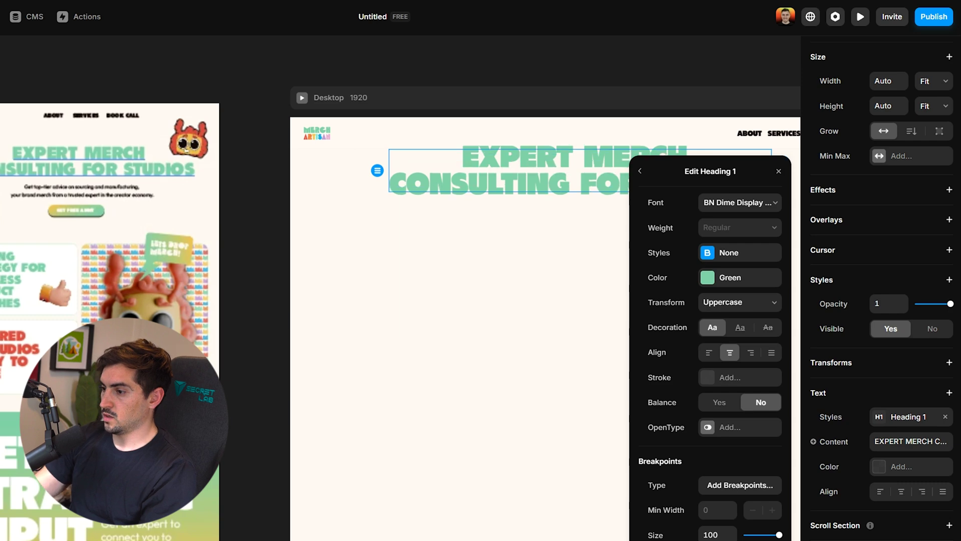
click(569, 296)
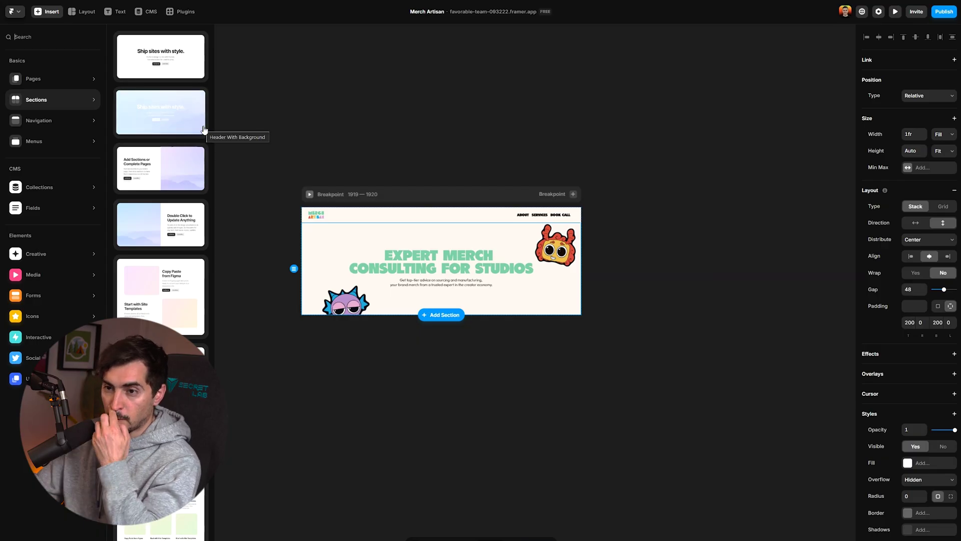
Insert the plain "Ship sites with style." header section below the hero and delete its Learn More button.
click(170, 57)
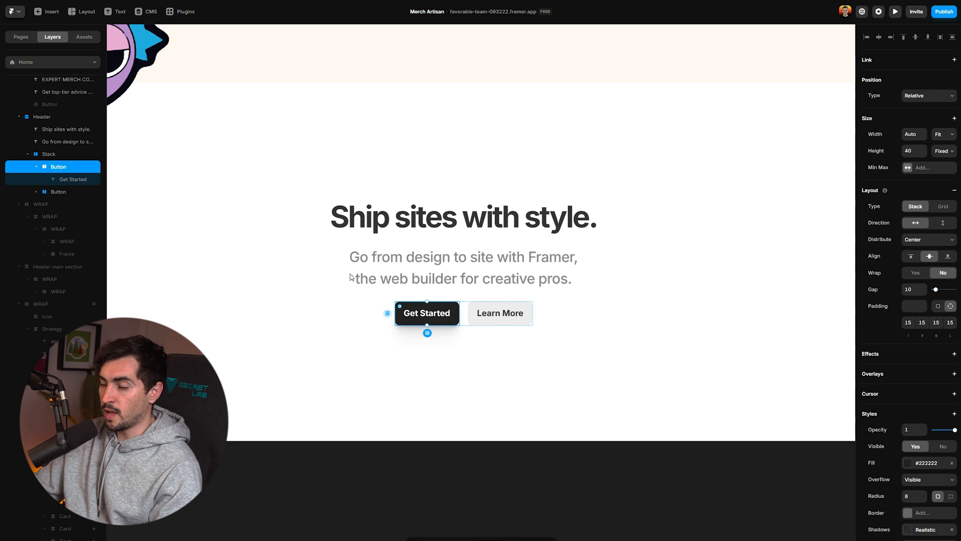
click(501, 313)
key(Delete)
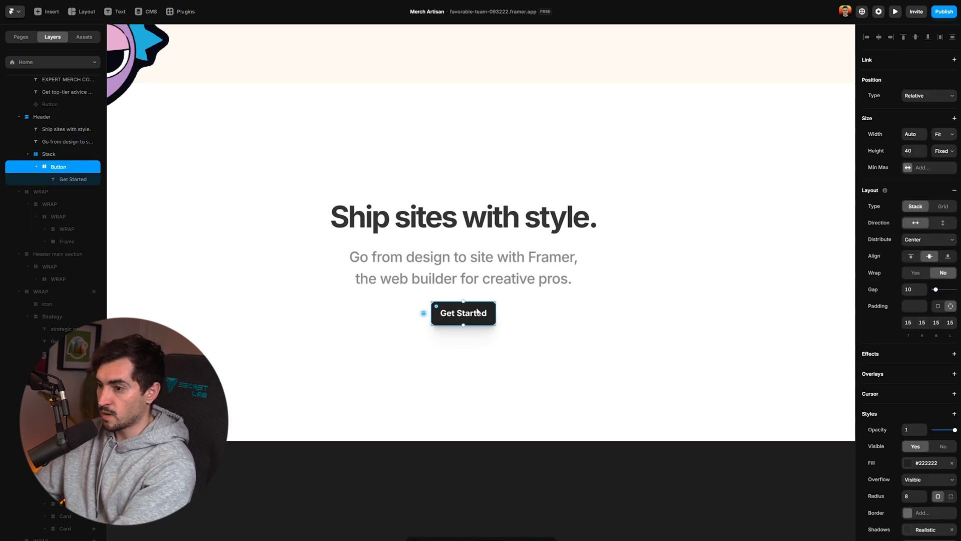
Change the Get Started button's fill to a linear gradient from the Green style to the Yellow style.
scroll(520, 308, right, 2)
scroll(521, 308, up, 4)
scroll(912, 359, down, 3)
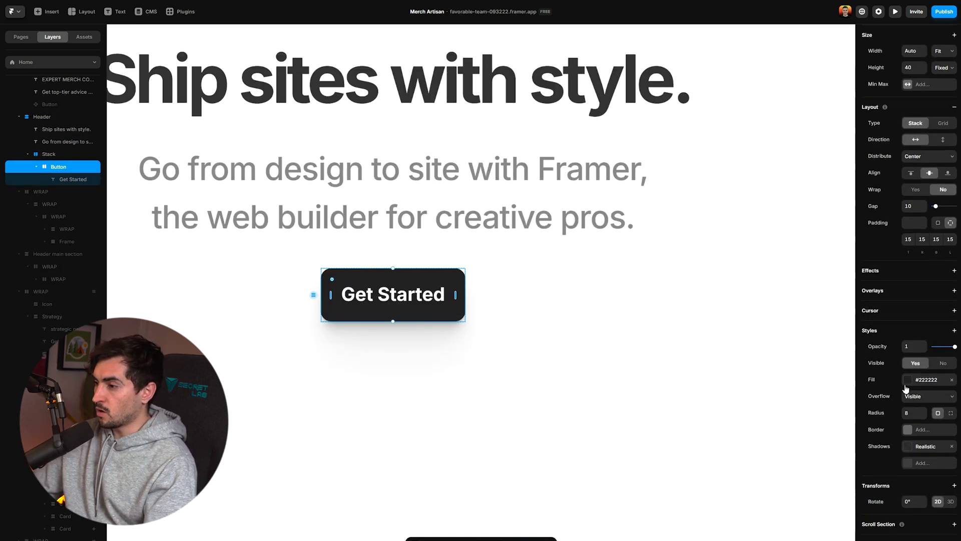
click(909, 383)
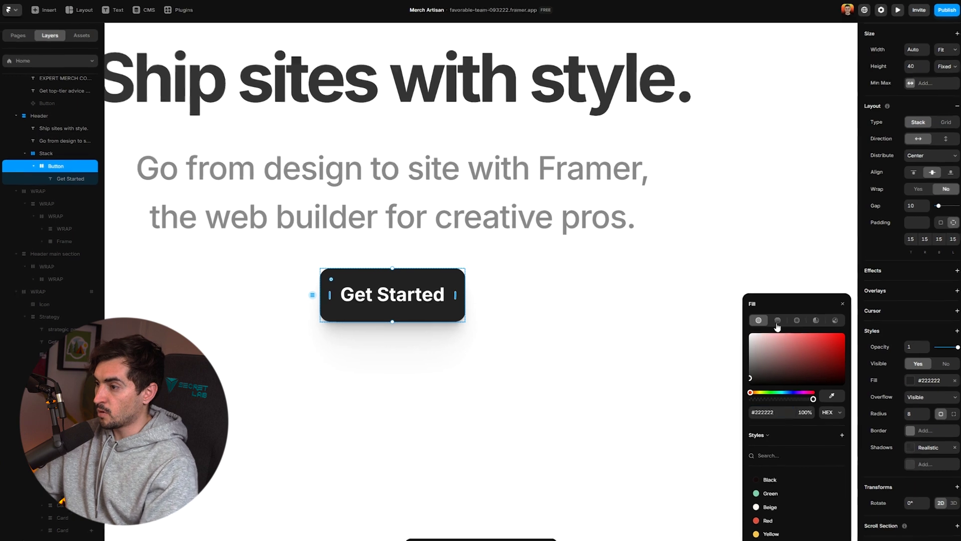
click(775, 319)
click(778, 492)
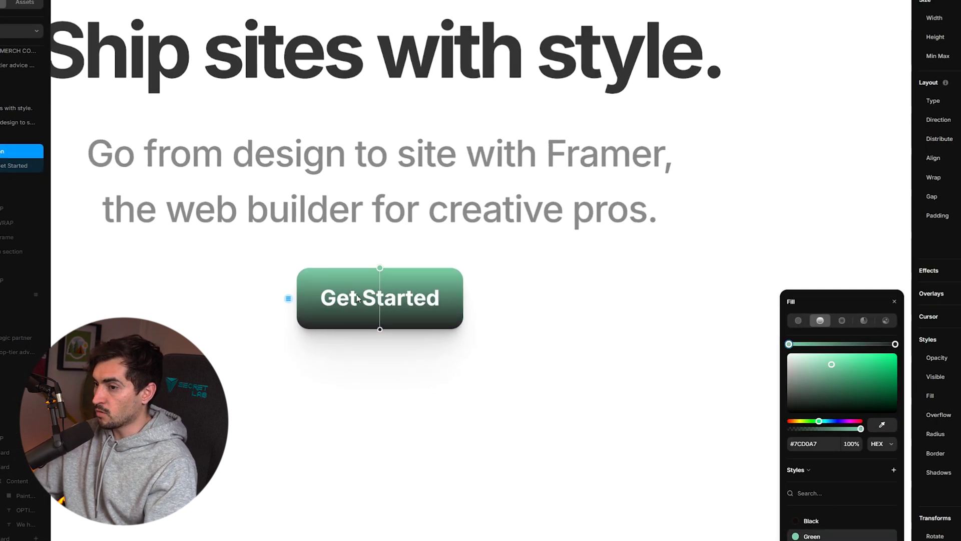
click(895, 343)
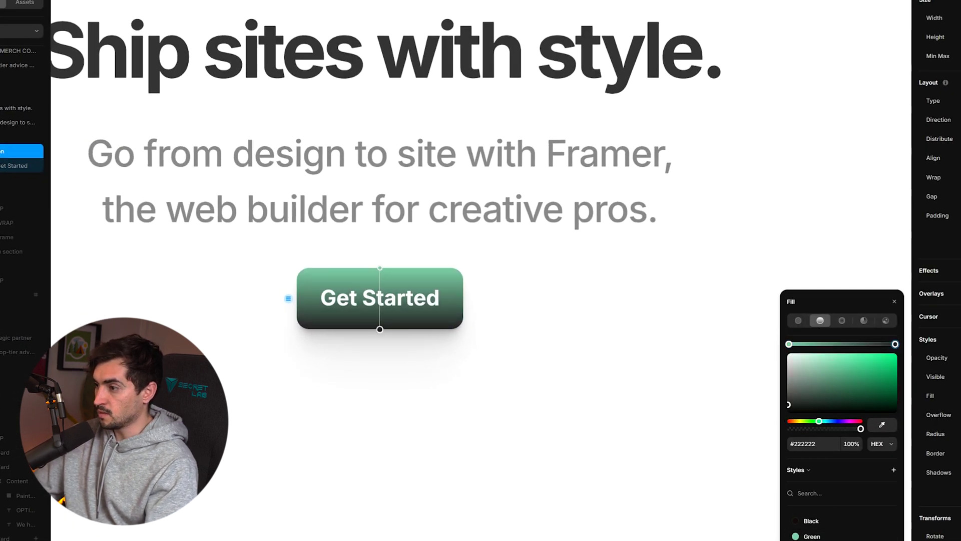
click(812, 540)
Move the gradient's green stop to 13% and rotate the gradient to about 91° across the Get Started button.
click(380, 269)
drag(380, 269, 357, 276)
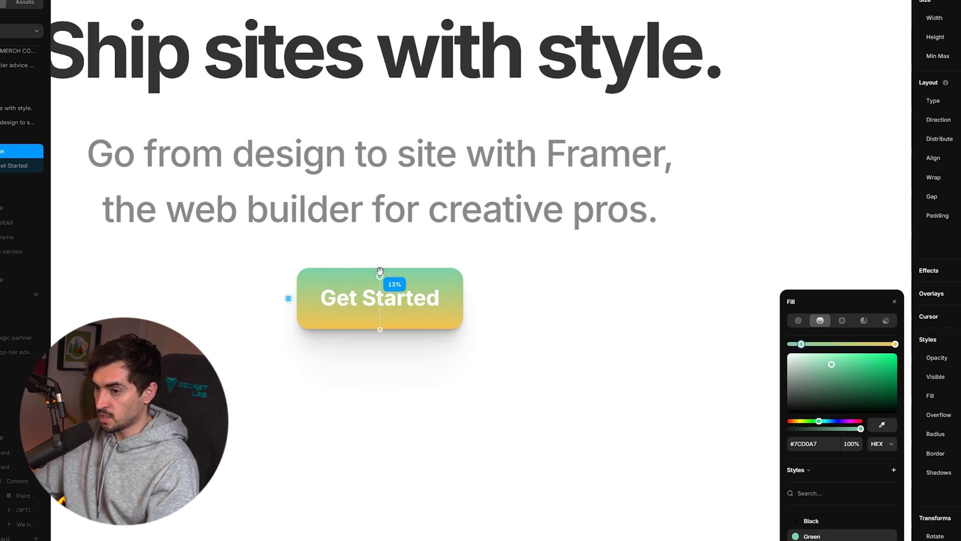
drag(382, 269, 247, 296)
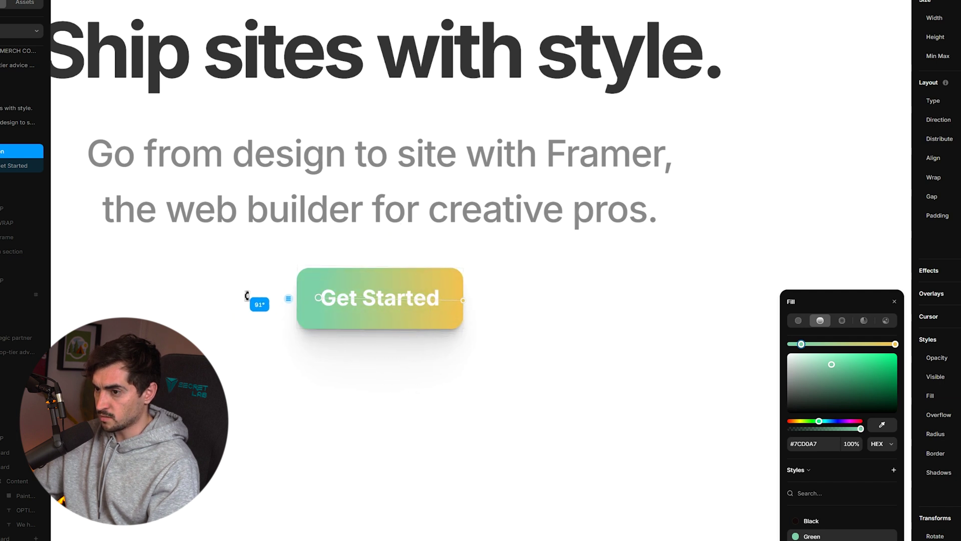
click(535, 295)
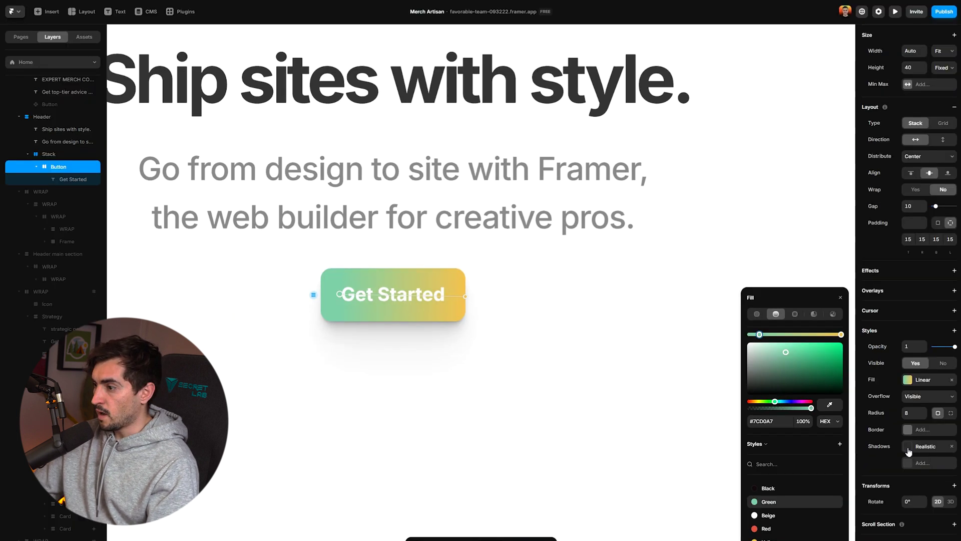
Make the Get Started button's realistic shadow #000000 at 100% opacity and set its diffusion to 0.
click(949, 471)
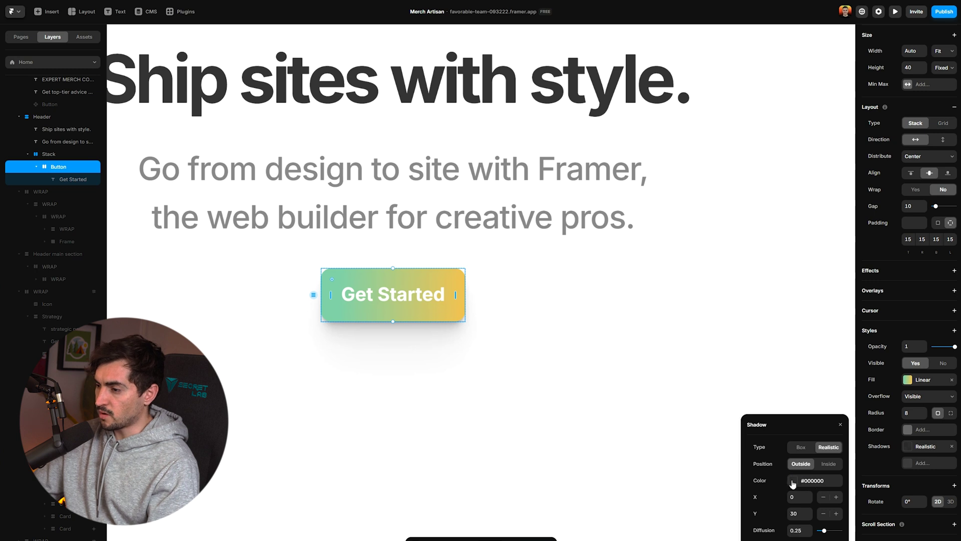
click(806, 481)
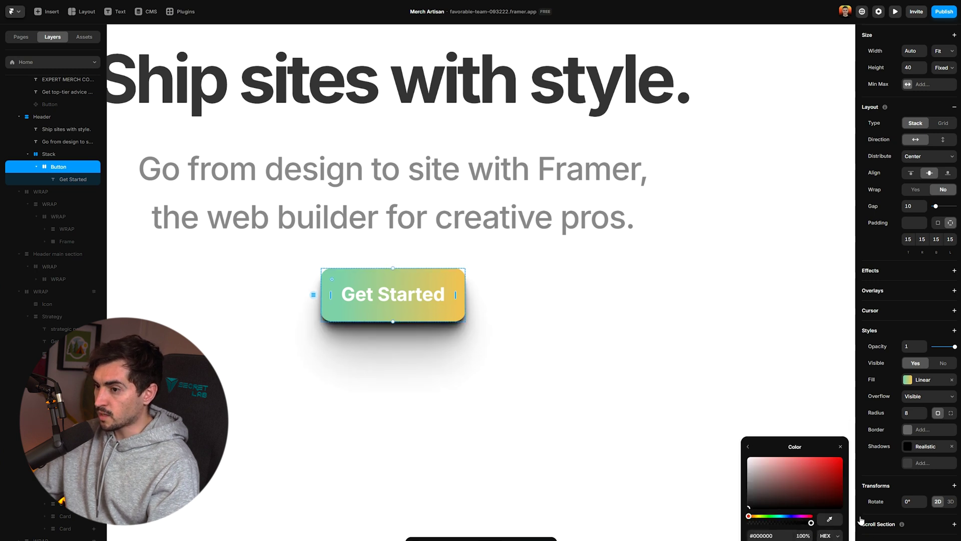
click(750, 450)
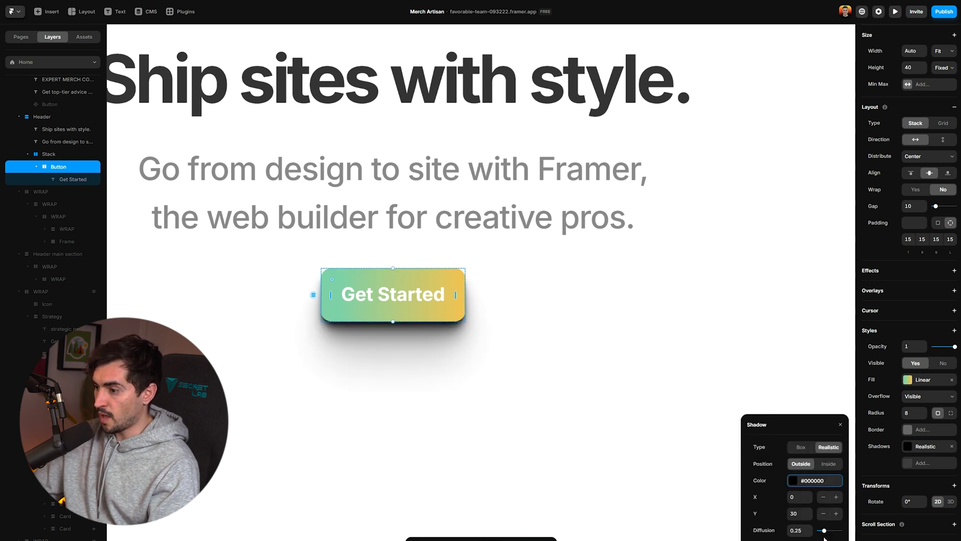
drag(827, 532, 755, 532)
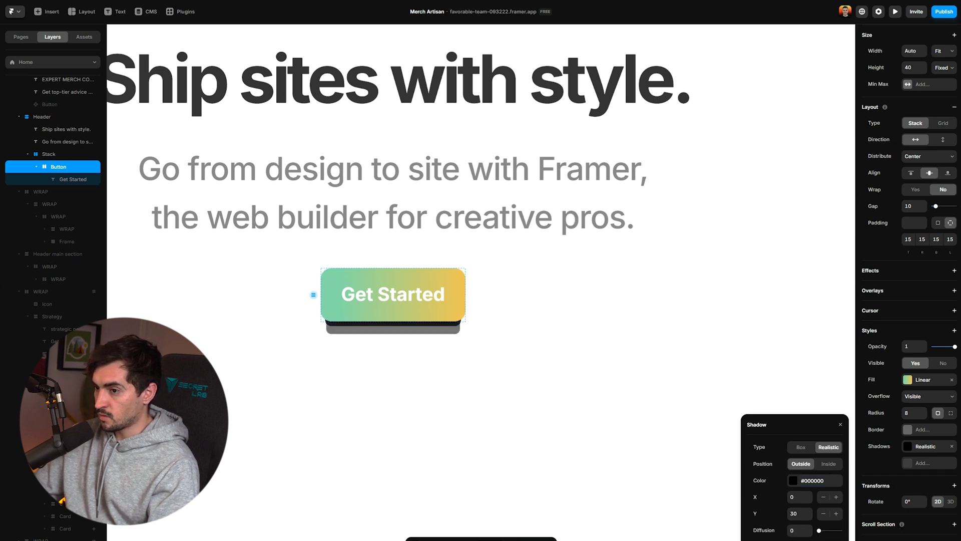
Switch the button's shadow to the Box type, remove its blur, and increase the X and Y offsets for a hard edge.
click(801, 447)
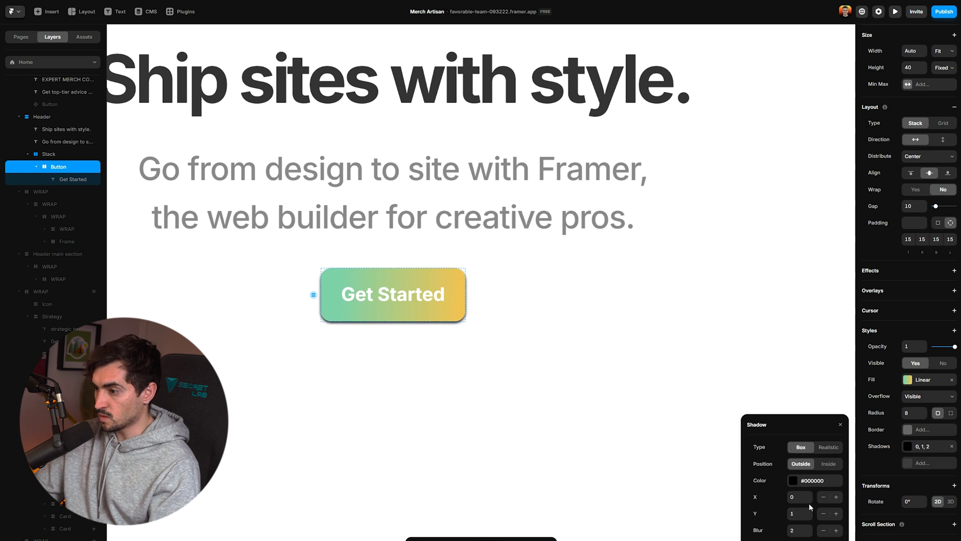
click(824, 530)
click(824, 530)
key(Up)
key(Up)
click(836, 514)
click(836, 514)
click(836, 496)
click(538, 339)
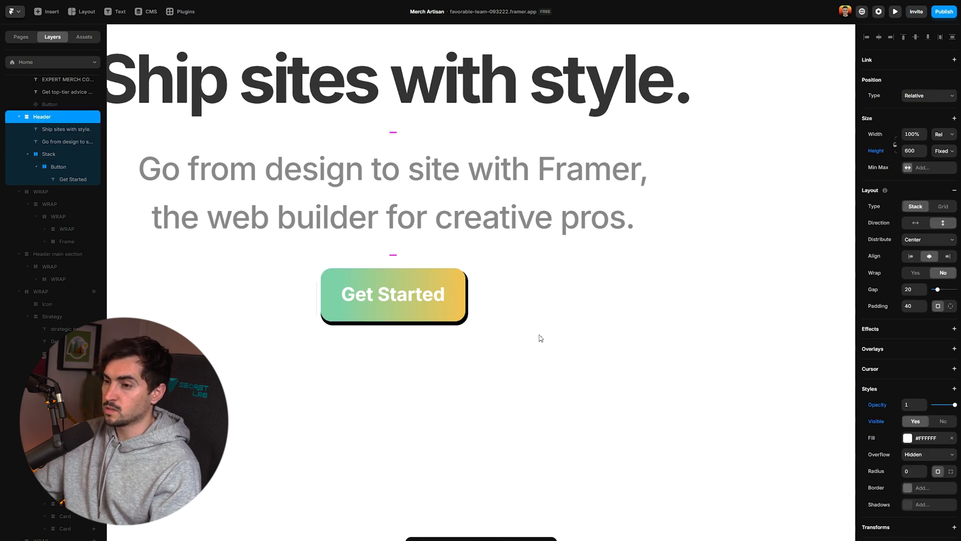
Set the button's label to the custom BN Dime Display Regular font and replace its text with BOOK AUDIT.
scroll(539, 338, down, 8)
scroll(534, 335, up, 8)
double_click(419, 300)
click(913, 376)
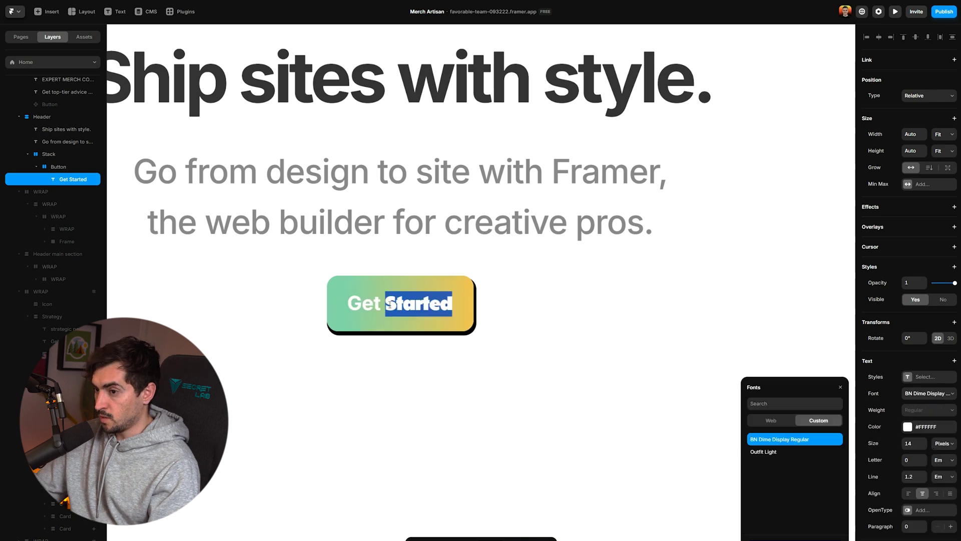
key(ctrl+a)
text(BOOK AUDIT)
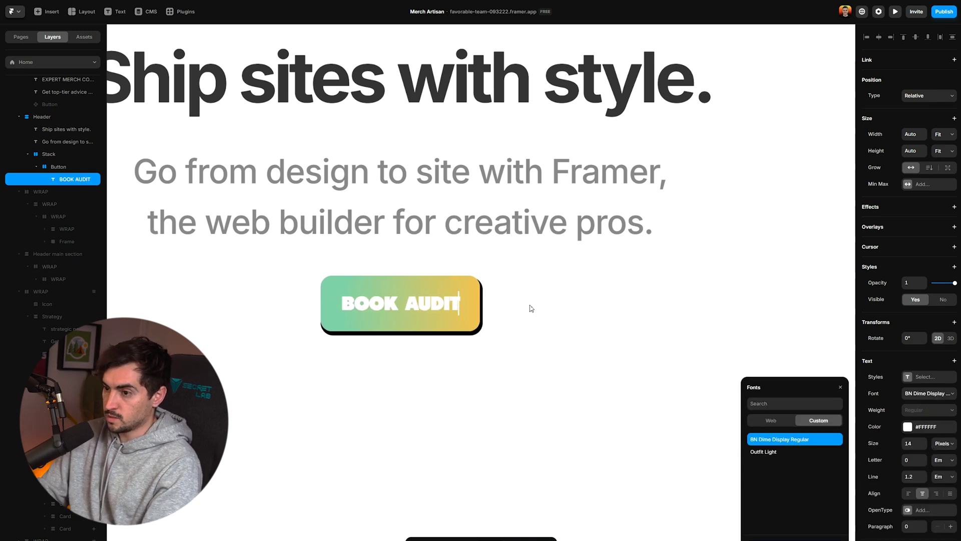
key(Escape)
scroll(535, 302, down, 5)
scroll(545, 275, up, 5)
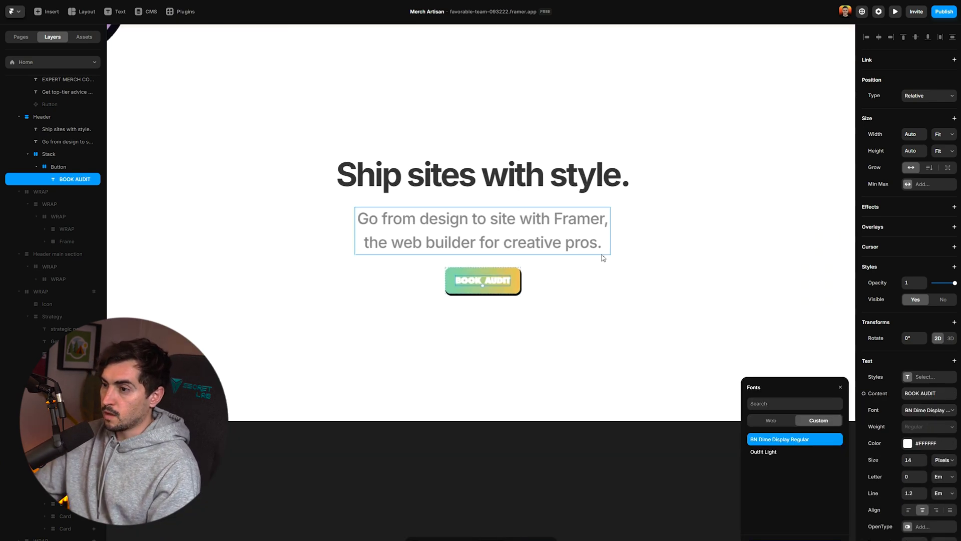
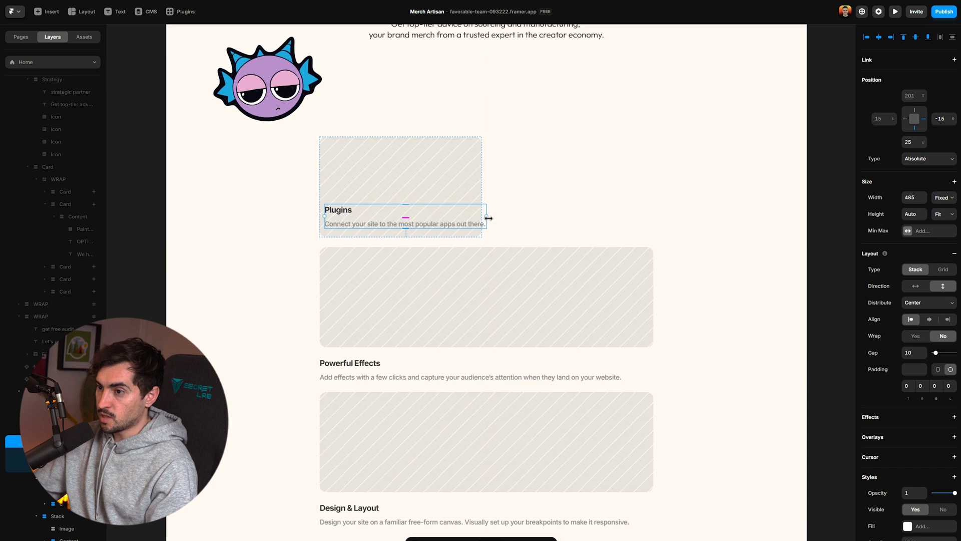
Move the Plugins text block to the first card's upper left, delete its description, and apply the Heading 3 style to its title.
drag(339, 206, 343, 161)
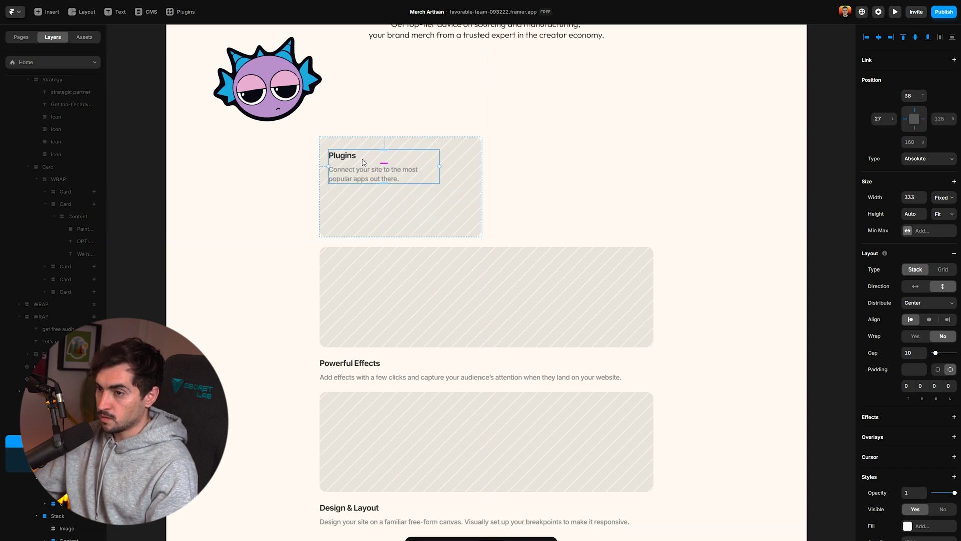
click(356, 171)
key(Delete)
click(374, 161)
click(925, 396)
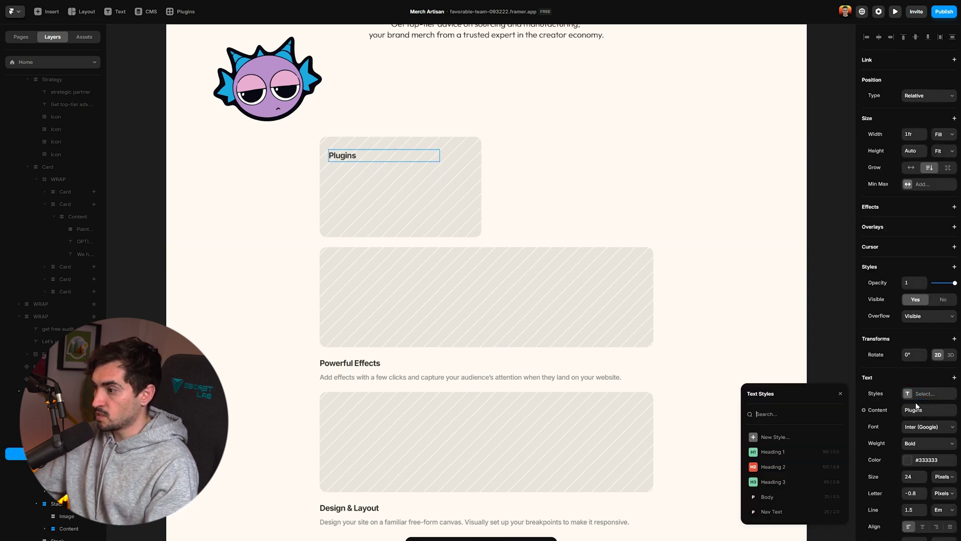
click(771, 482)
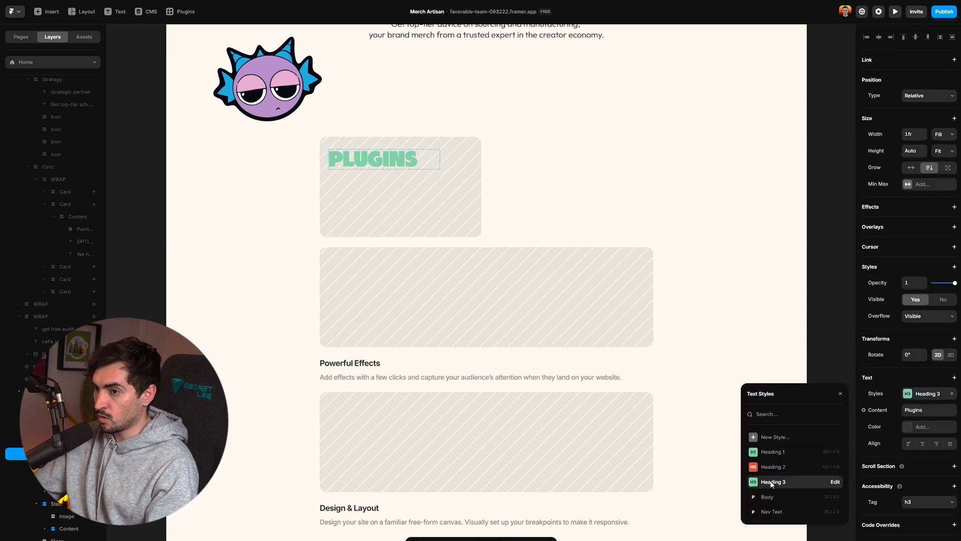
Retitle the card WINNING STRATEGY FOR PRODUCT LAUNCHES and extend the card's height to 487.
double_click(376, 161)
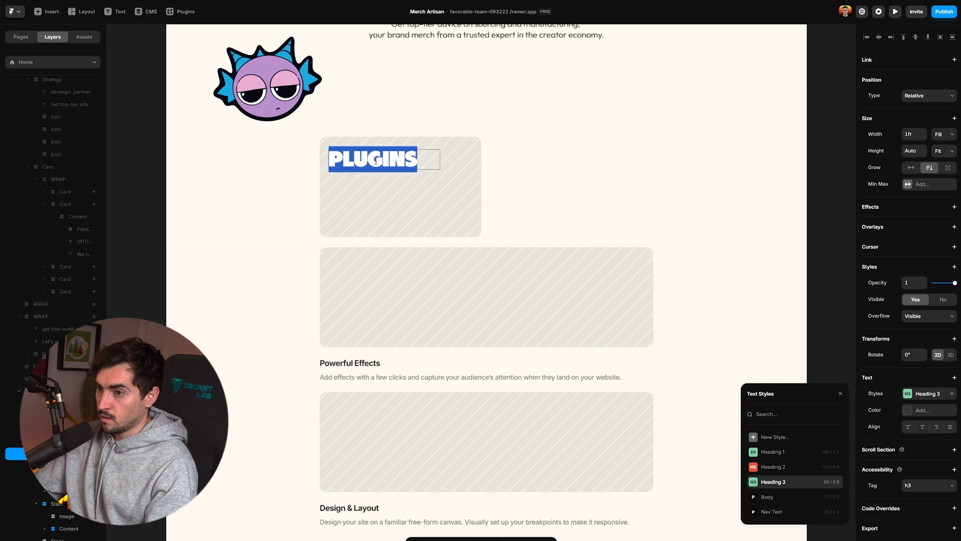
text(WINNING STRATEGY FOR SEAMLESS PRODUCT LAUNCHES)
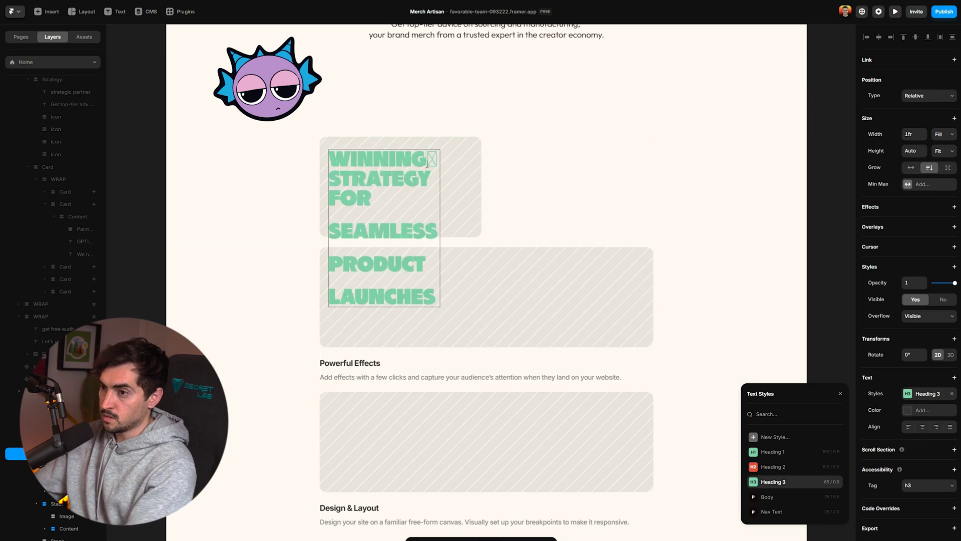
drag(441, 211, 449, 272)
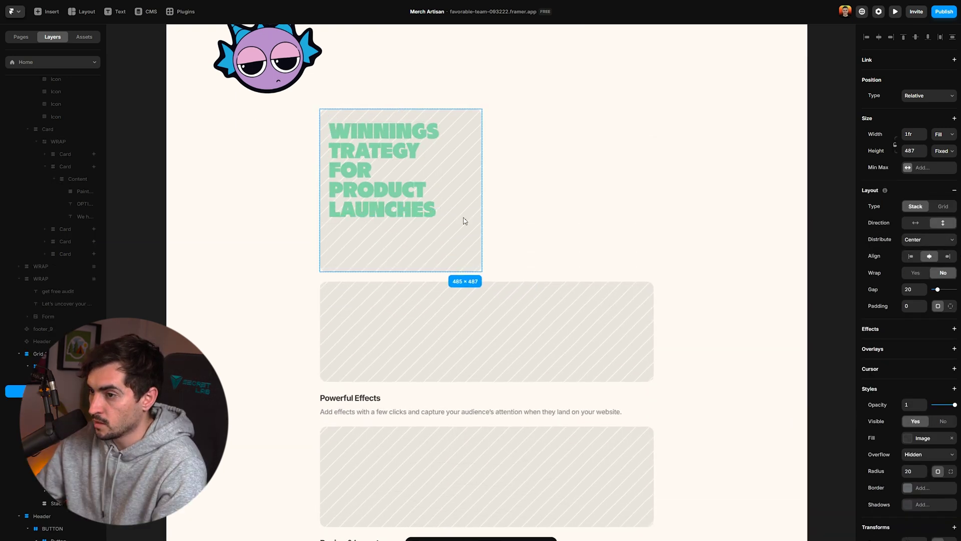
Delete the remaining placeholder cards and their leftover title and description texts below the first card.
click(564, 198)
scroll(560, 181, down, 3)
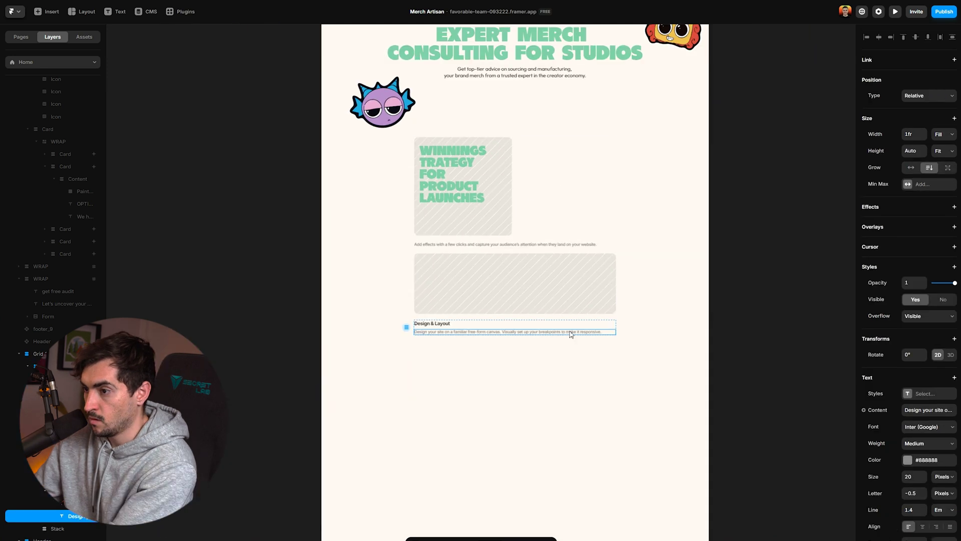
click(57, 528)
key(BackSpace)
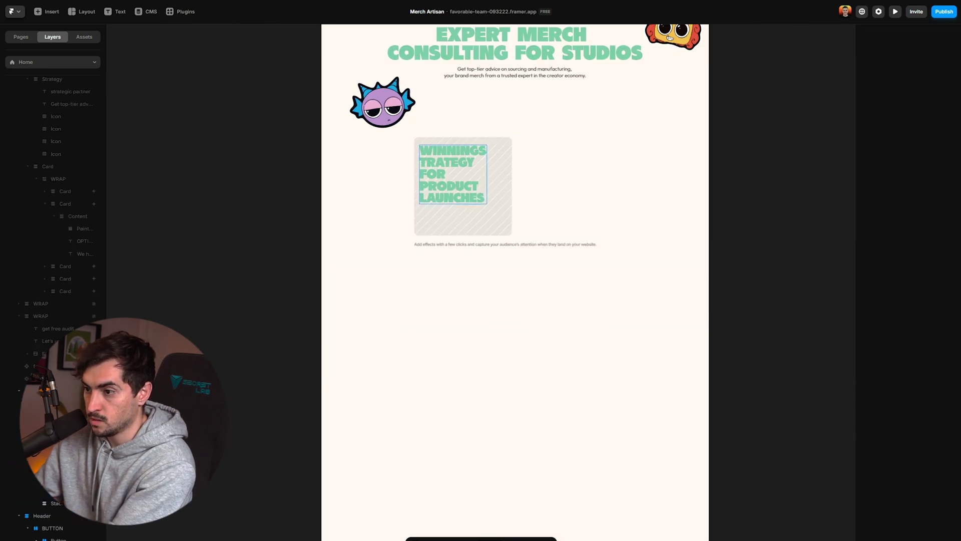
click(469, 245)
key(BackSpace)
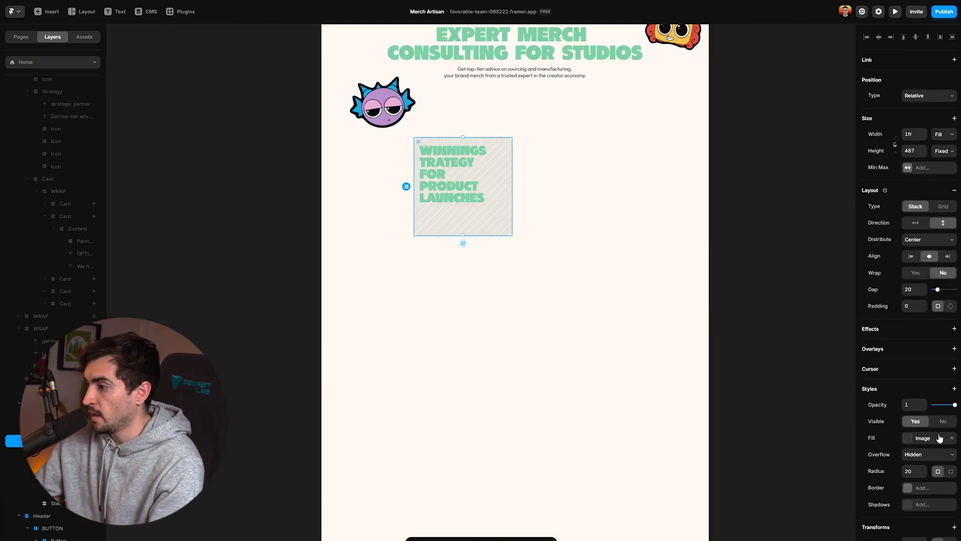
Replace the card's image fill with a solid fill, try the Beige style, settle on White, and set the corner radius to 23.
click(921, 443)
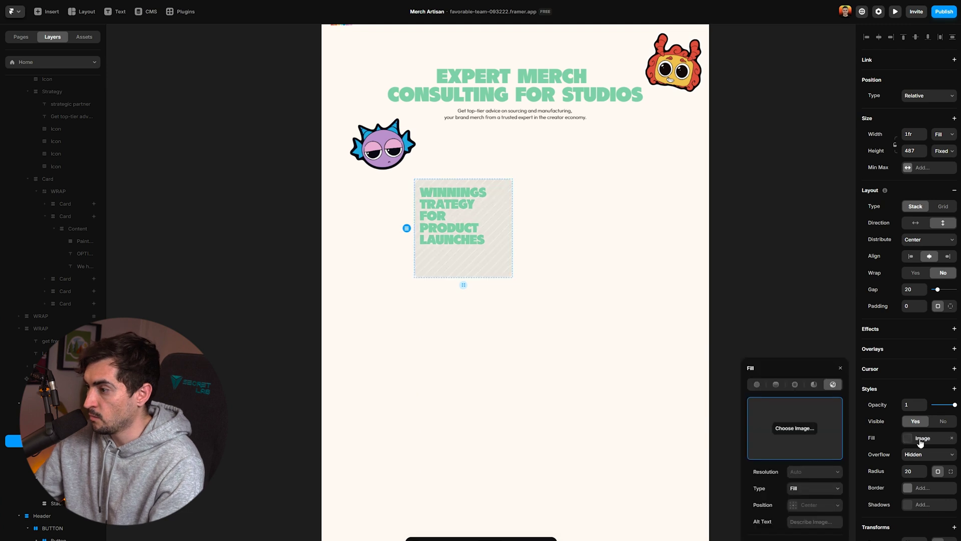
click(756, 384)
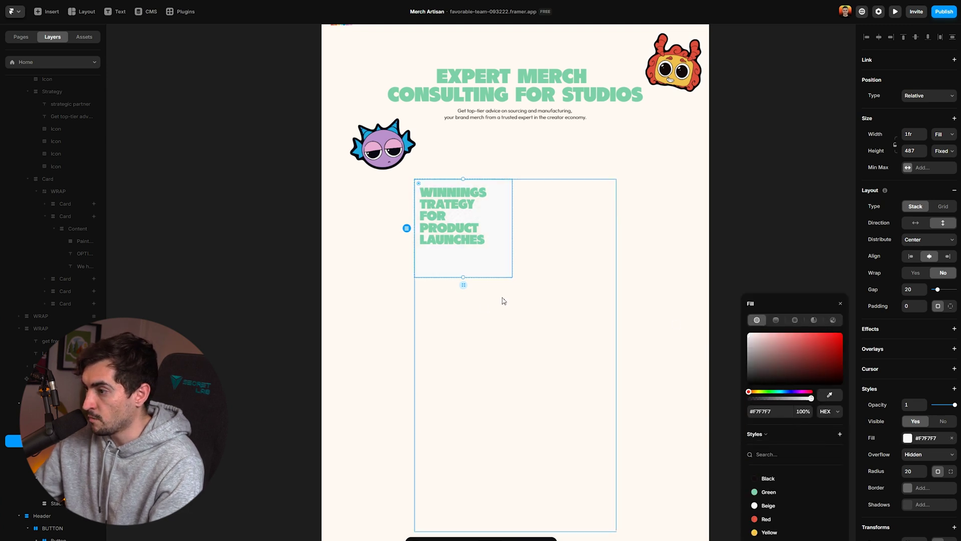
scroll(455, 320, up, 3)
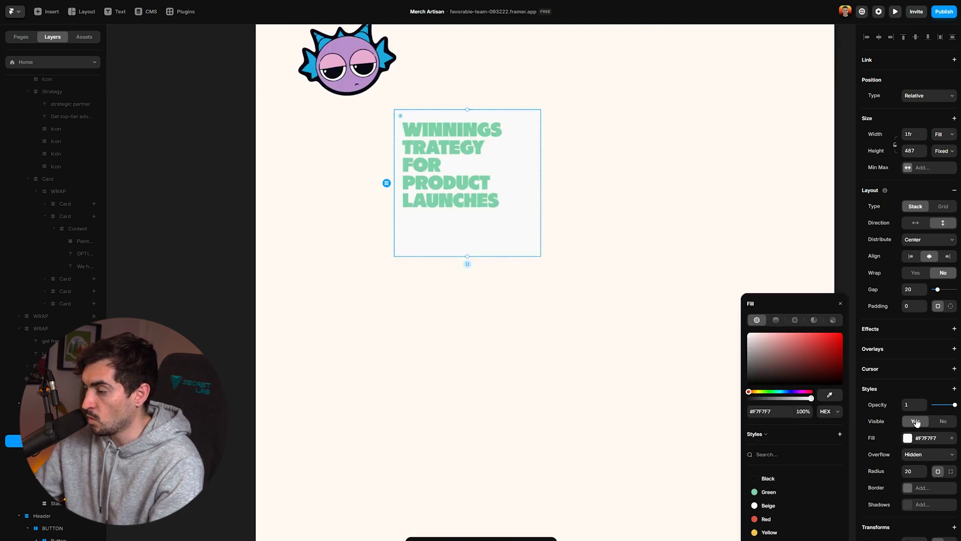
scroll(470, 120, up, 3)
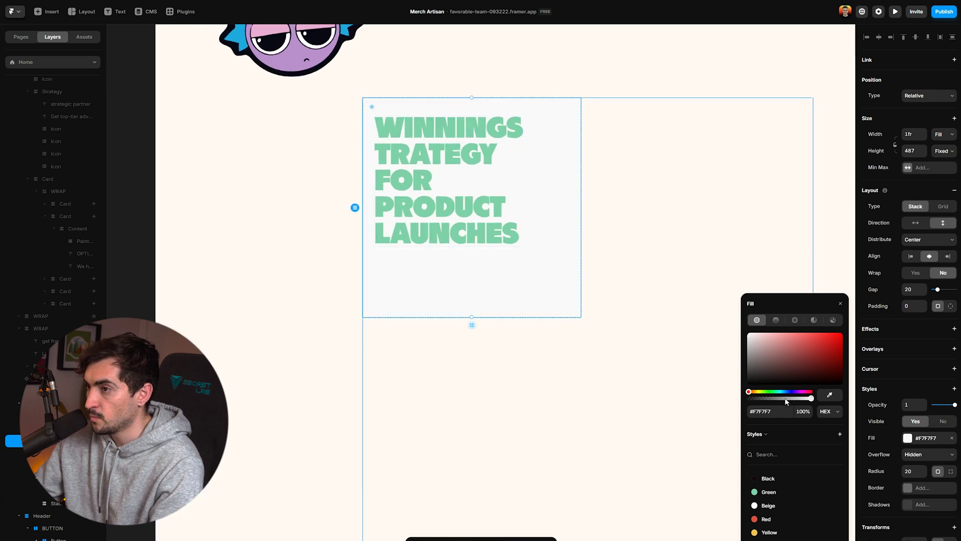
mouse_move(372, 108)
mouse_down()
mouse_move(387, 129)
mouse_move(373, 109)
mouse_up()
click(767, 506)
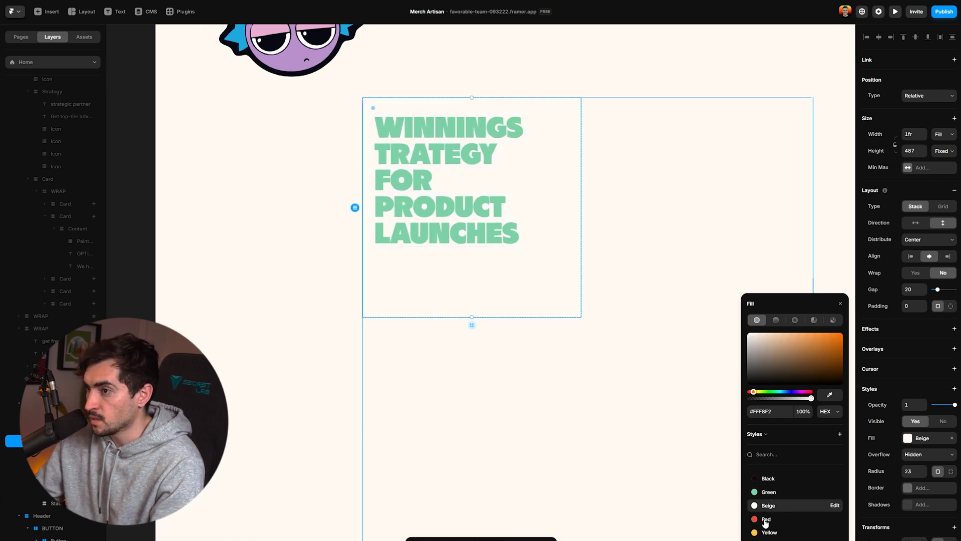
click(779, 536)
scroll(526, 80, up, 3)
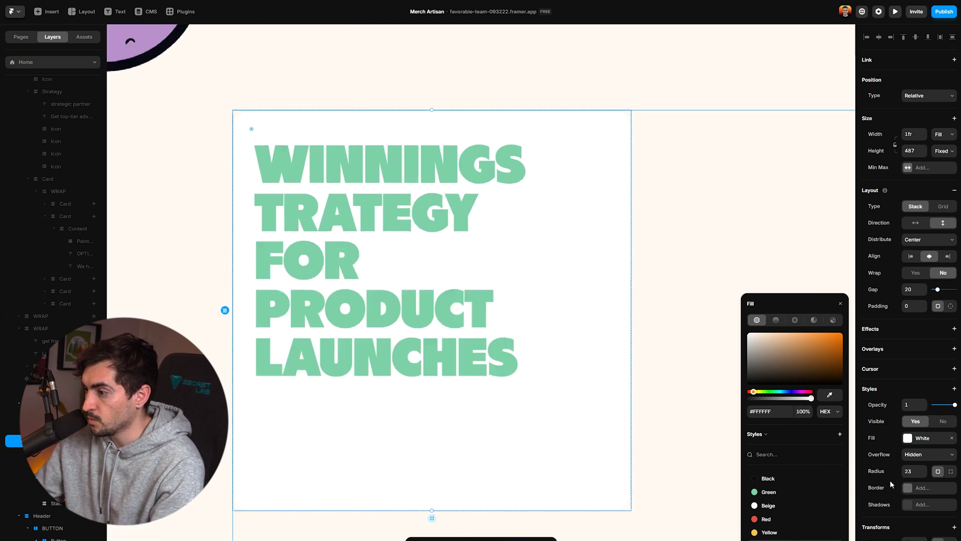
Add a solid border in the Green style to the white card.
click(913, 489)
click(793, 510)
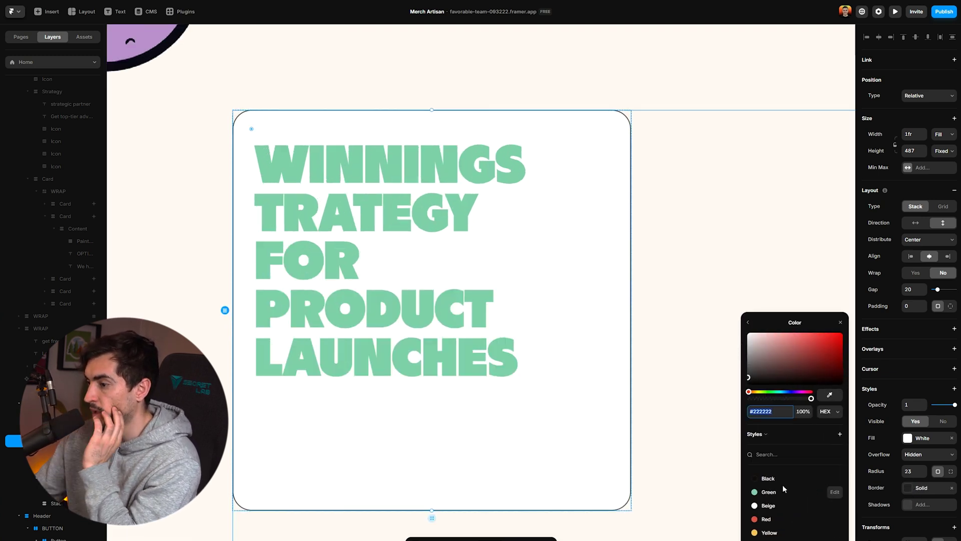
click(771, 493)
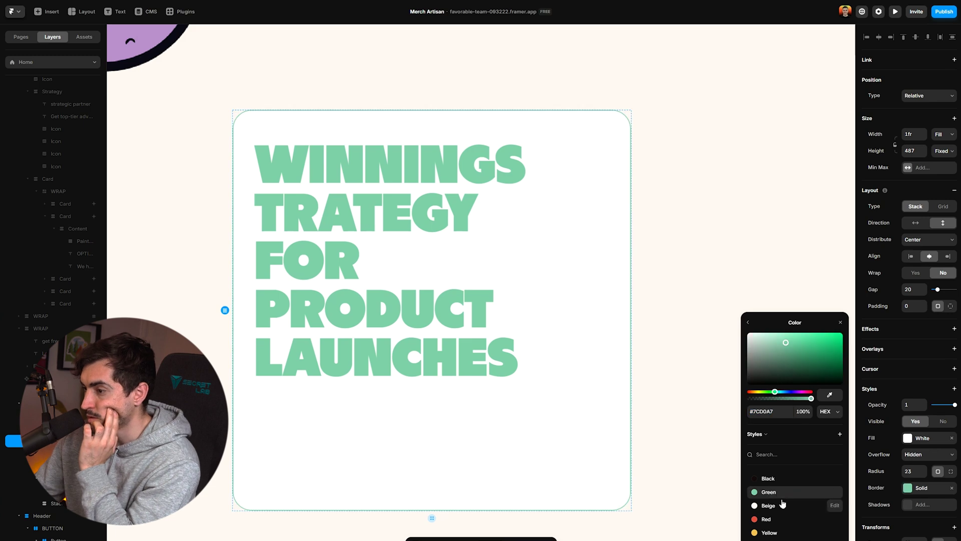
click(690, 328)
Duplicate the Winning Strategy card into the second grid column and stack another copy beneath the first card.
scroll(573, 306, down, 5)
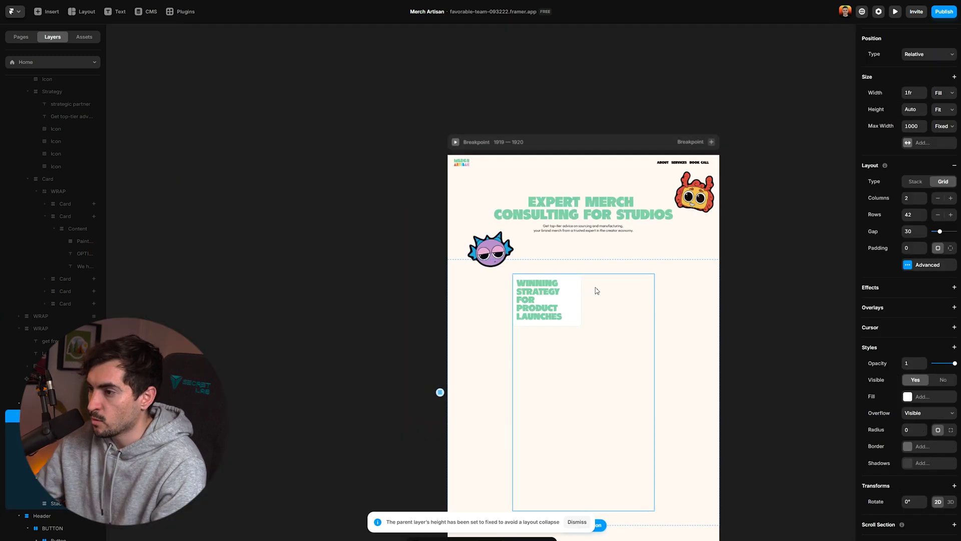
click(575, 289)
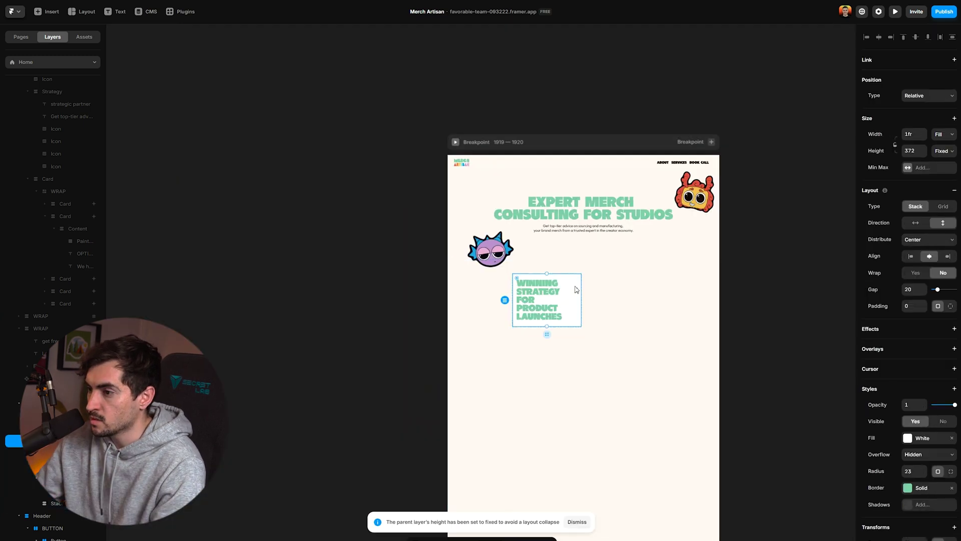
scroll(622, 289, up, 3)
key(ctrl+d)
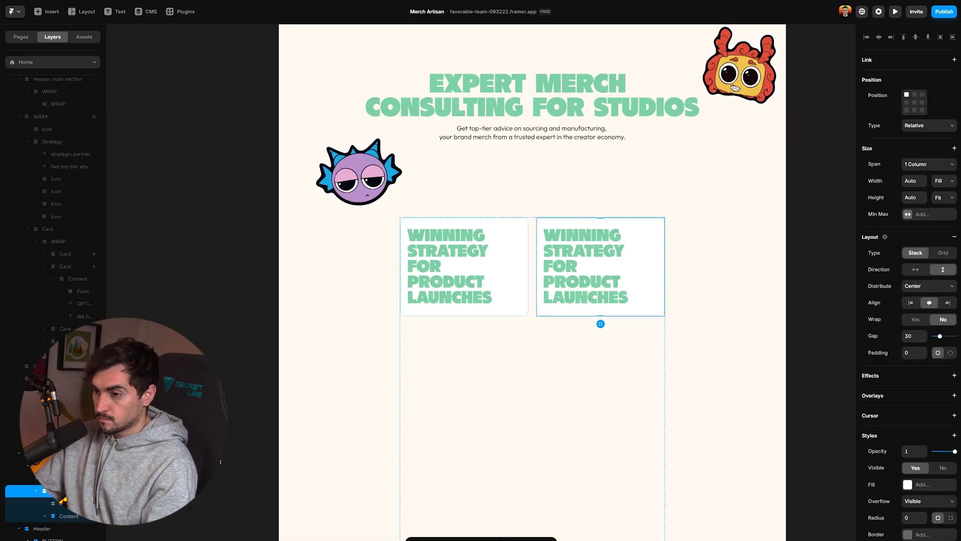
key(ctrl+d)
scroll(611, 353, up, 3)
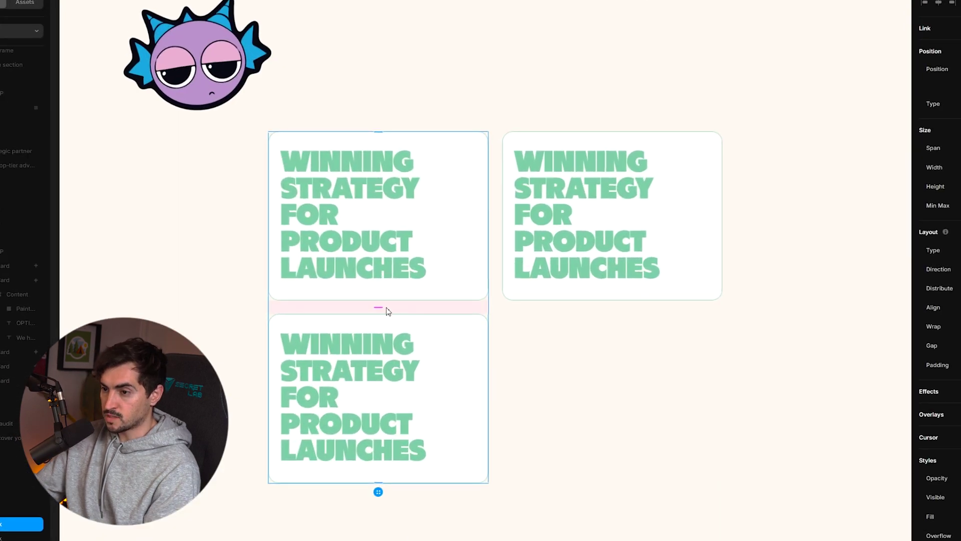
Widen the gap between the two stacked cards to 44 and extend the second-column card down to match their combined height.
mouse_move(387, 311)
mouse_down()
mouse_move(378, 320)
mouse_move(404, 309)
mouse_up()
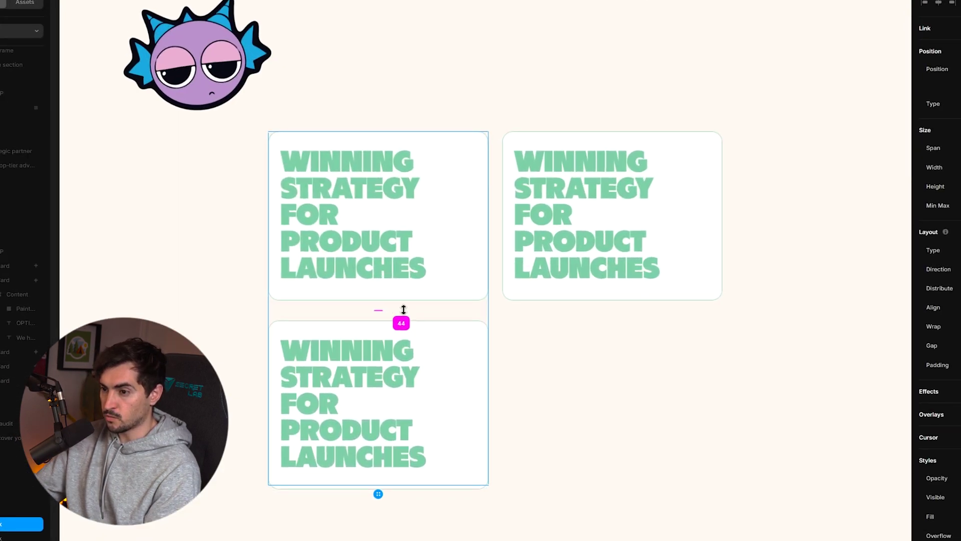
click(565, 296)
drag(617, 312, 617, 492)
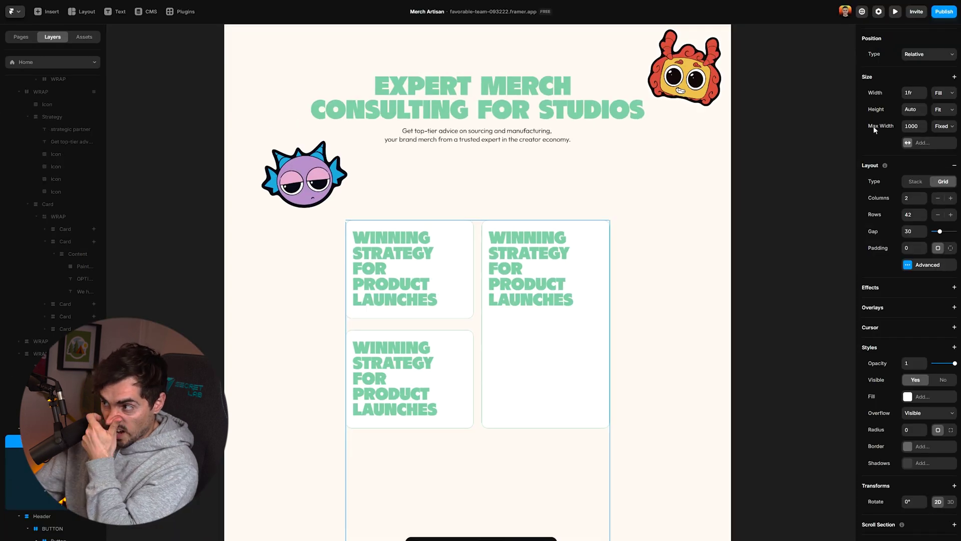
Try the card grid without a maximum width and with a maximum width of 1200.
click(881, 136)
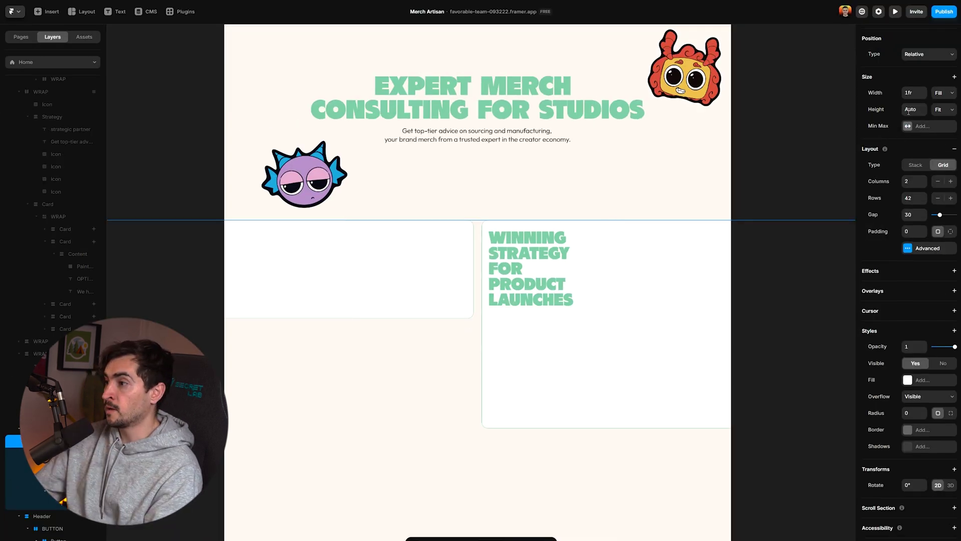
key(ctrl+z)
click(913, 126)
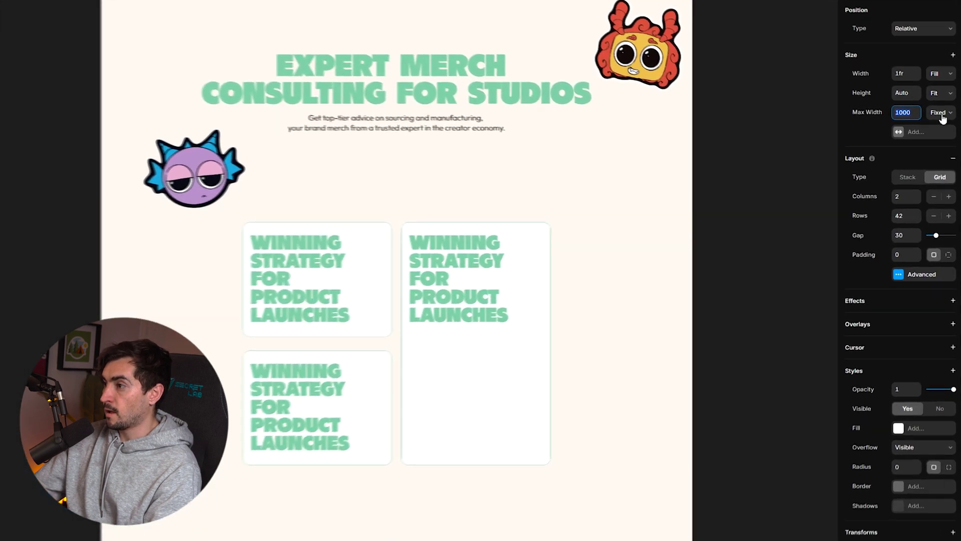
text(1200)
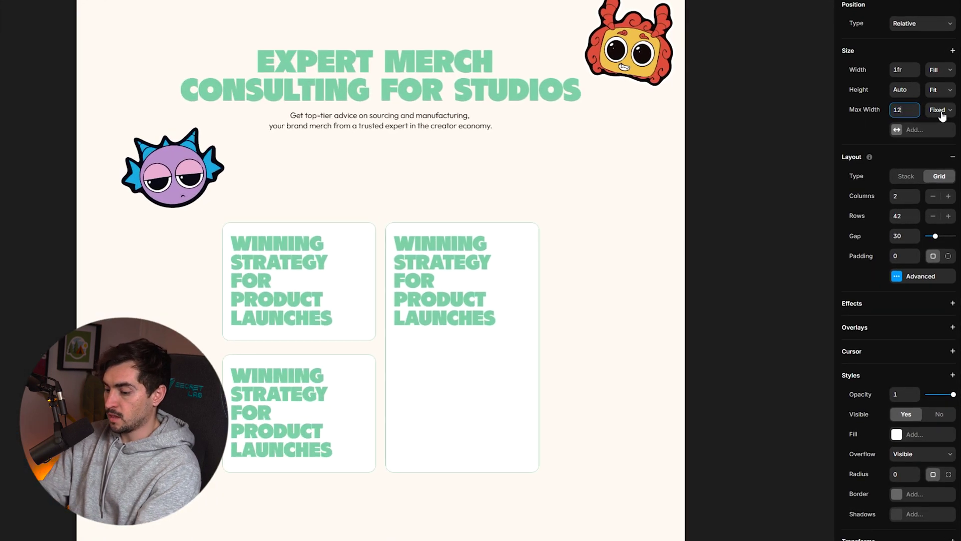
key(Return)
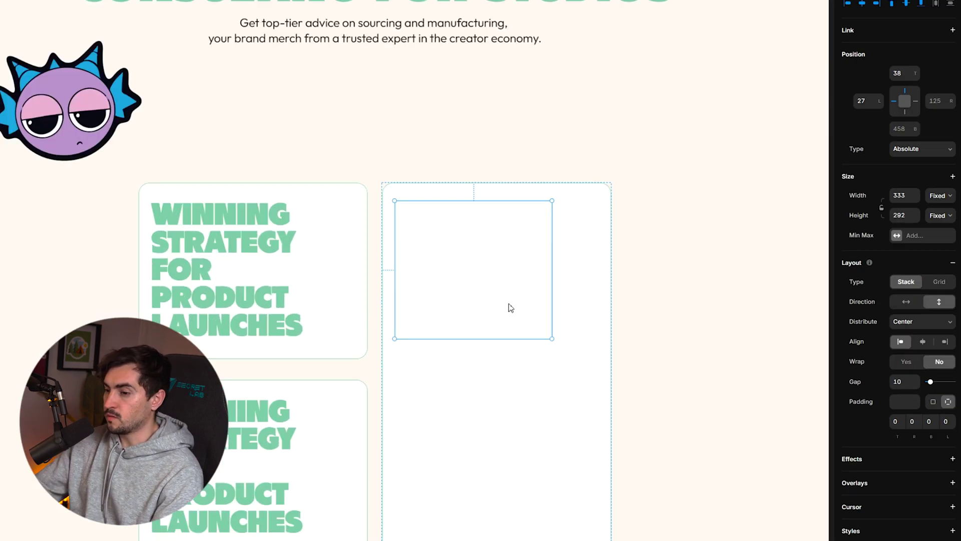
Delete the text content of the tall second-column card and place the Char@2x character image inside it.
key(Delete)
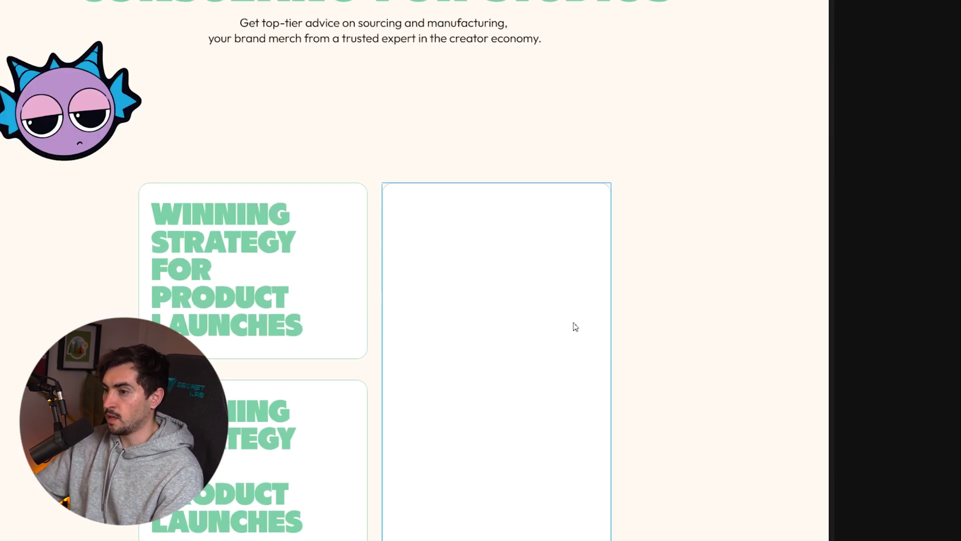
key(alt+Tab)
scroll(488, 108, up, 5)
click(489, 113)
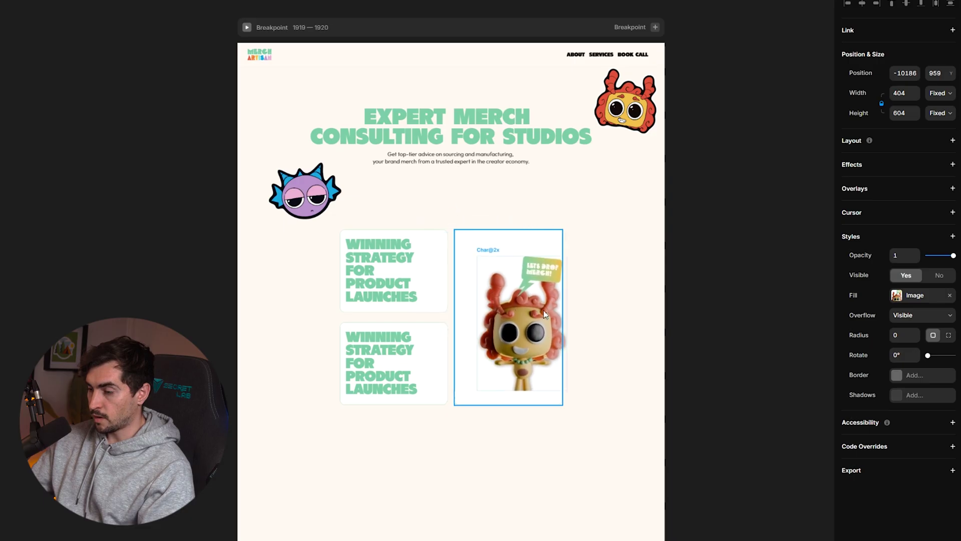
drag(544, 314, 506, 326)
scroll(547, 271, up, 3)
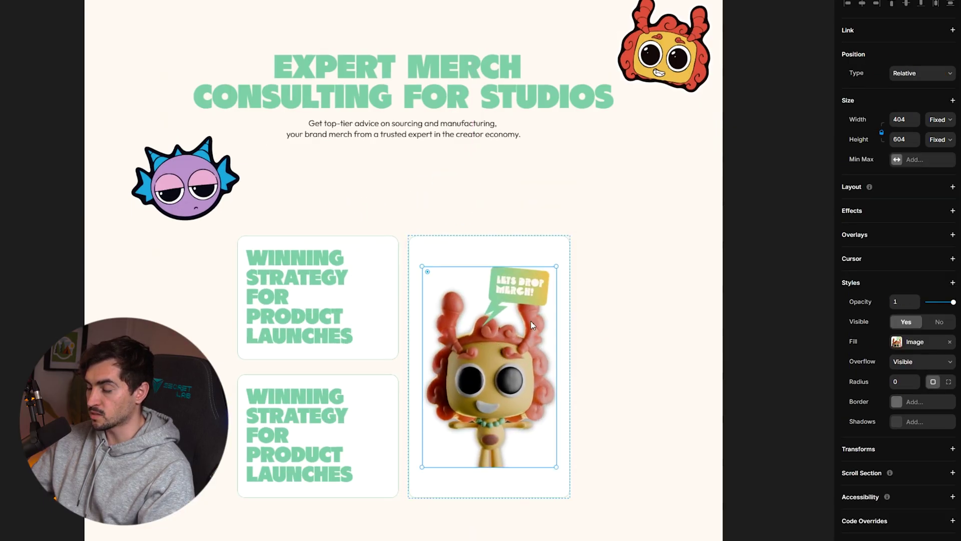
scroll(505, 326, down, 2)
scroll(506, 326, right, 2)
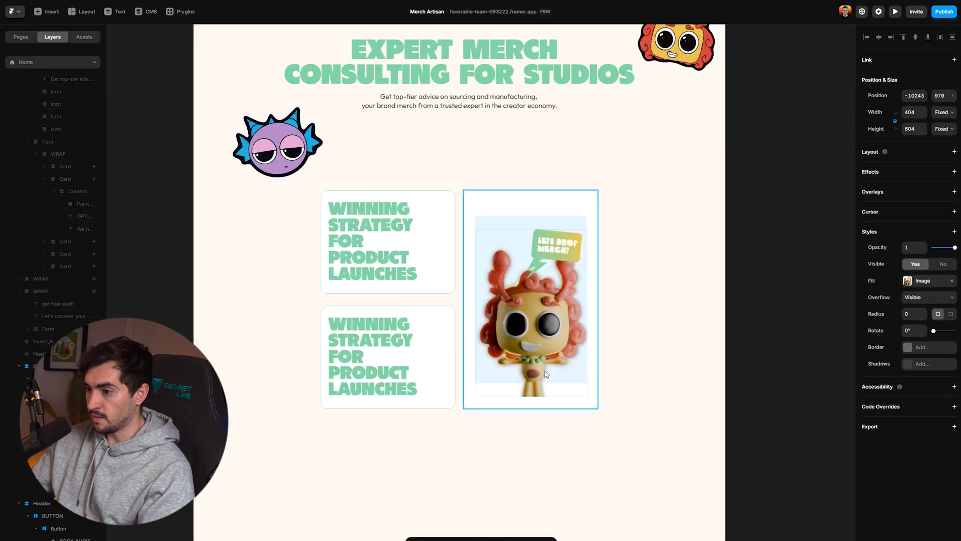
Enlarge the character image to 479 by 716 and position it absolutely against the tall card's bottom edge.
mouse_move(455, 437)
mouse_down()
mouse_move(457, 427)
mouse_move(459, 449)
mouse_up()
drag(542, 409, 542, 417)
key(ctrl+=)
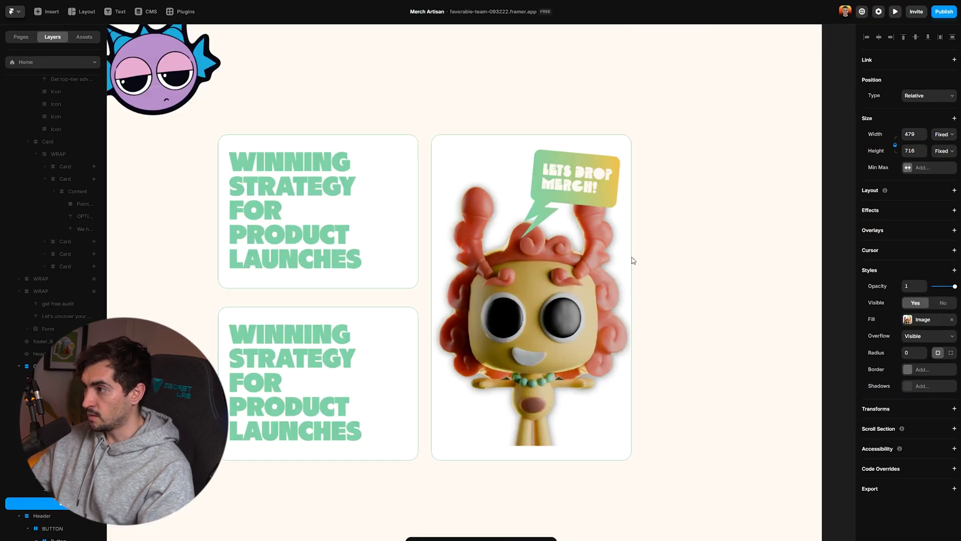
click(895, 147)
drag(594, 239, 597, 253)
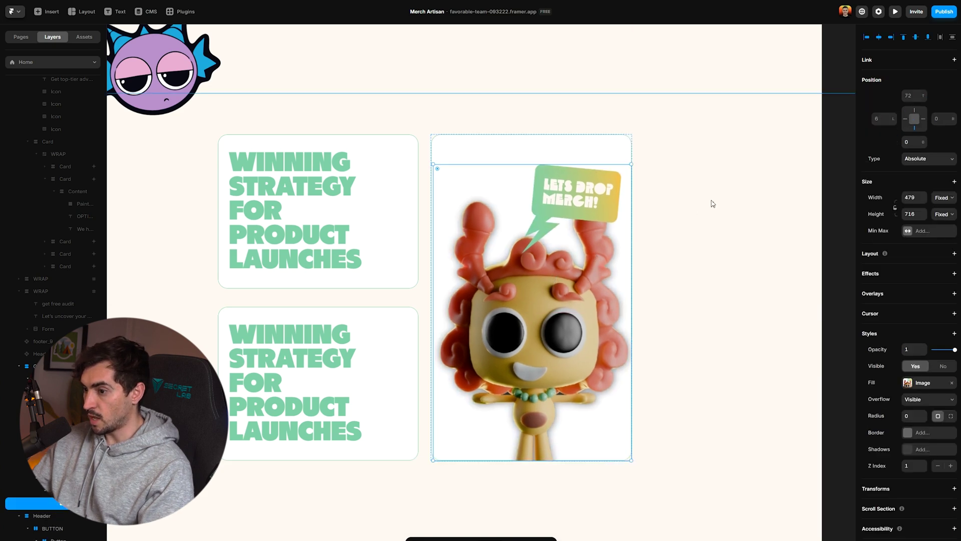
Replace the tall card's White fill with the pattern.png image.
key(Escape)
key(ctrl+minus)
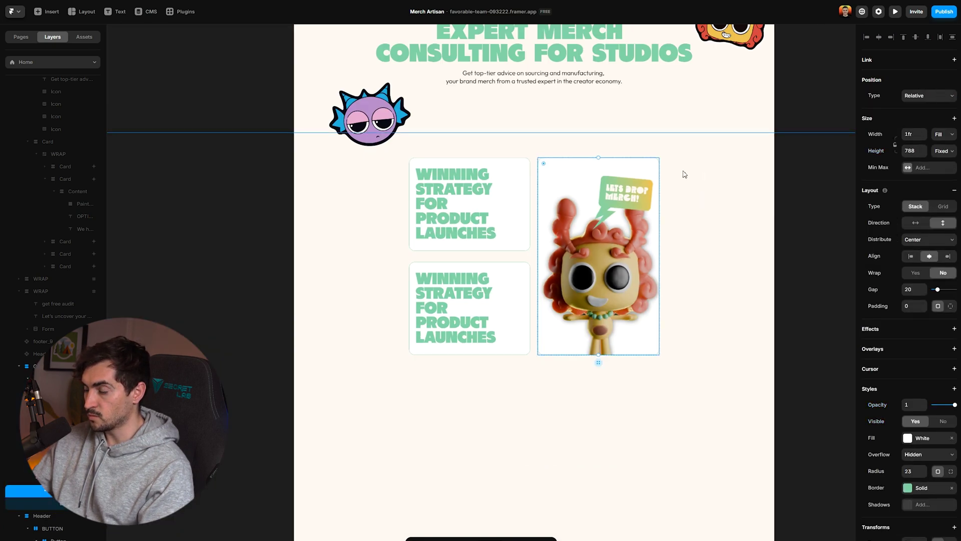
scroll(720, 180, up, 3)
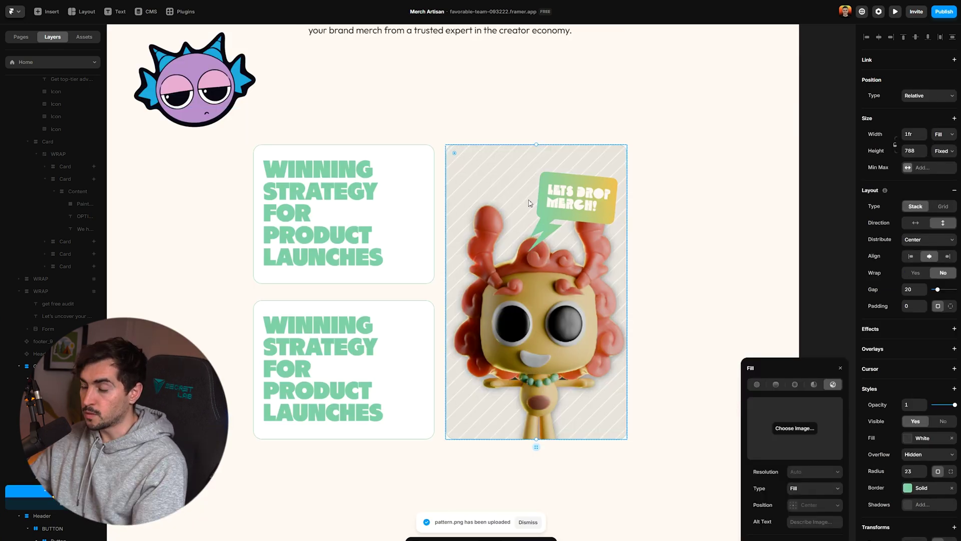
scroll(529, 222, down, 4)
Add an outside box shadow in #140A0A to the character image and reduce its blur.
click(551, 254)
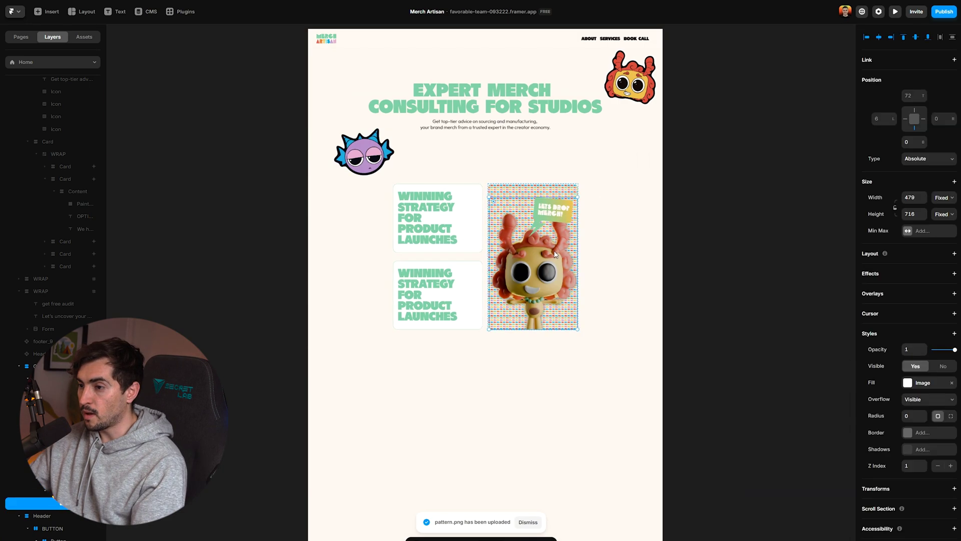
scroll(550, 256, up, 3)
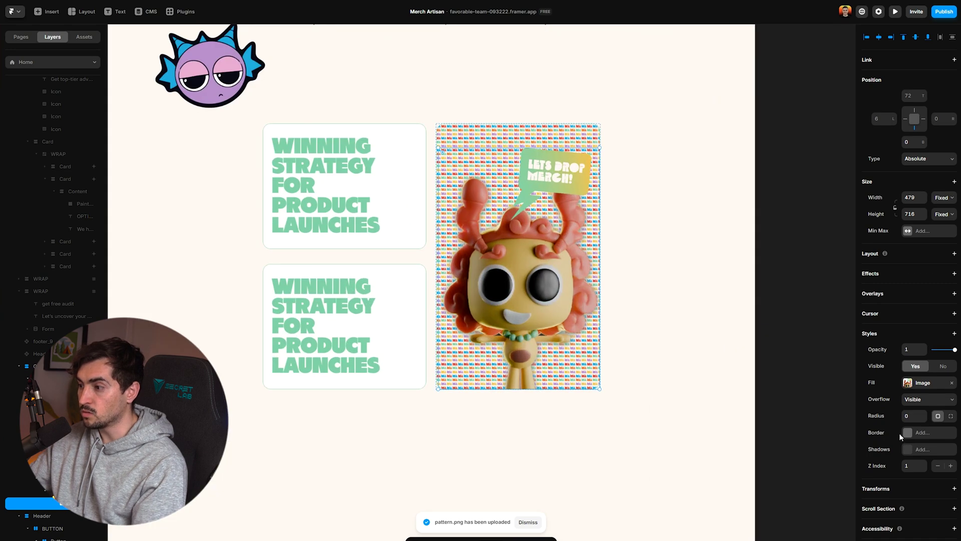
click(909, 450)
scroll(560, 370, up, 5)
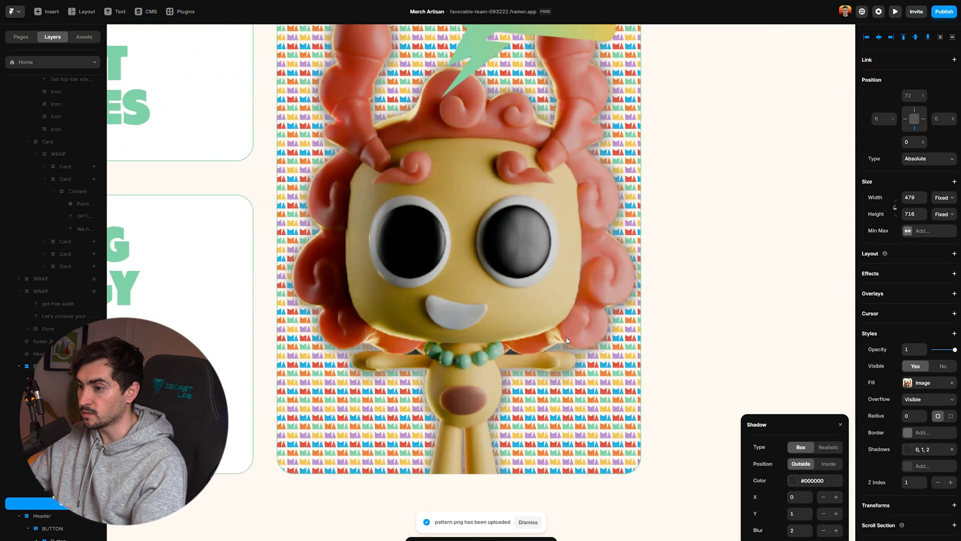
scroll(560, 370, down, 5)
click(792, 479)
click(787, 478)
drag(811, 398, 785, 402)
click(749, 323)
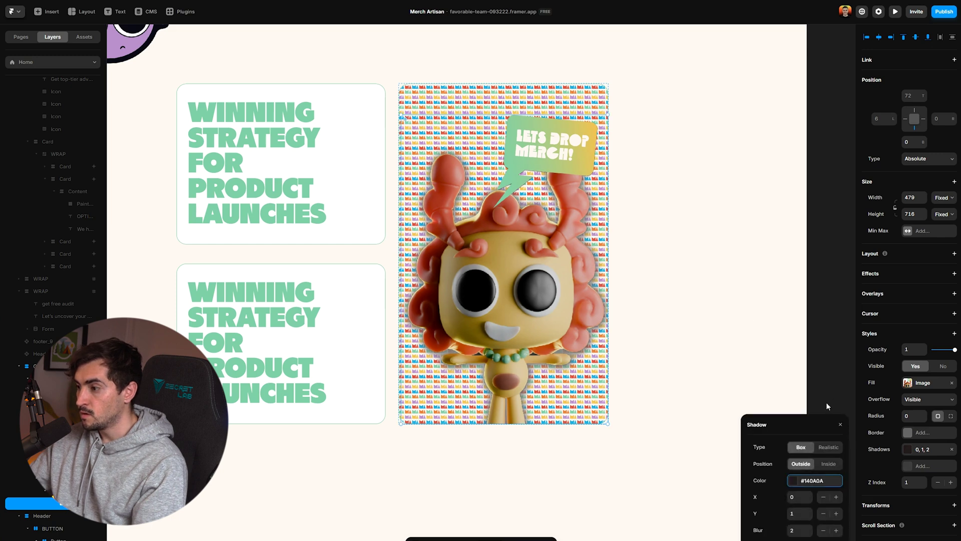
click(823, 531)
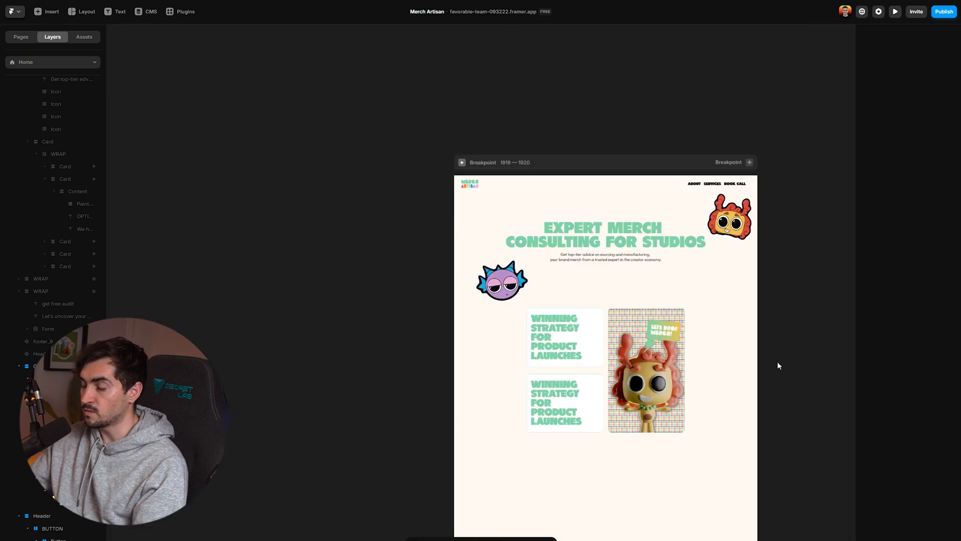
Apply the Red color style to the whole Winning Strategy heading in the first card.
scroll(777, 362, up, 4)
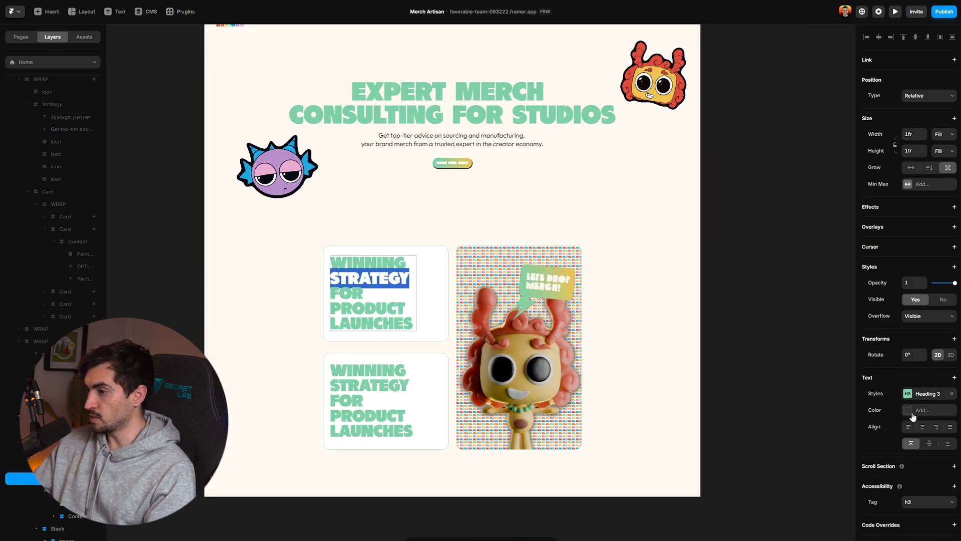
click(913, 416)
click(760, 519)
drag(331, 258, 585, 379)
click(761, 519)
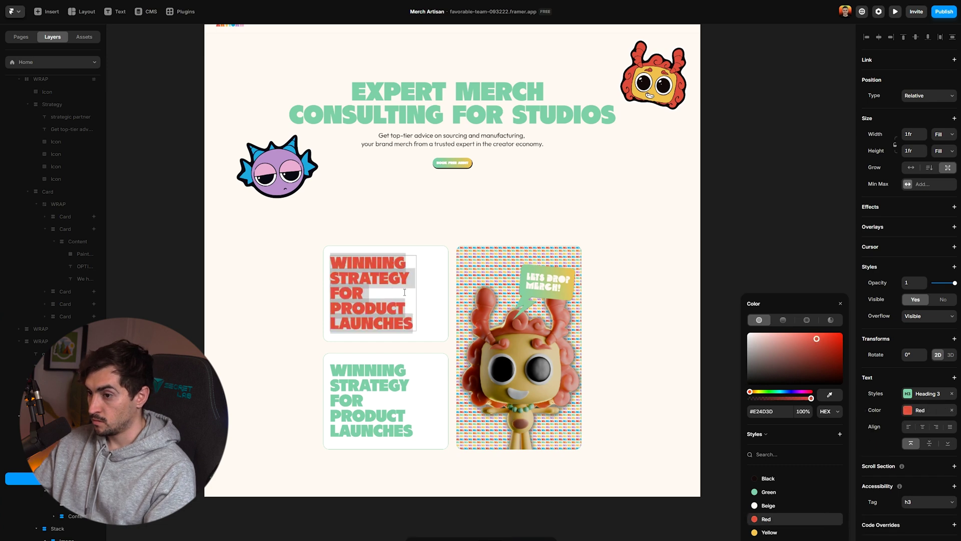
key(Escape)
click(709, 199)
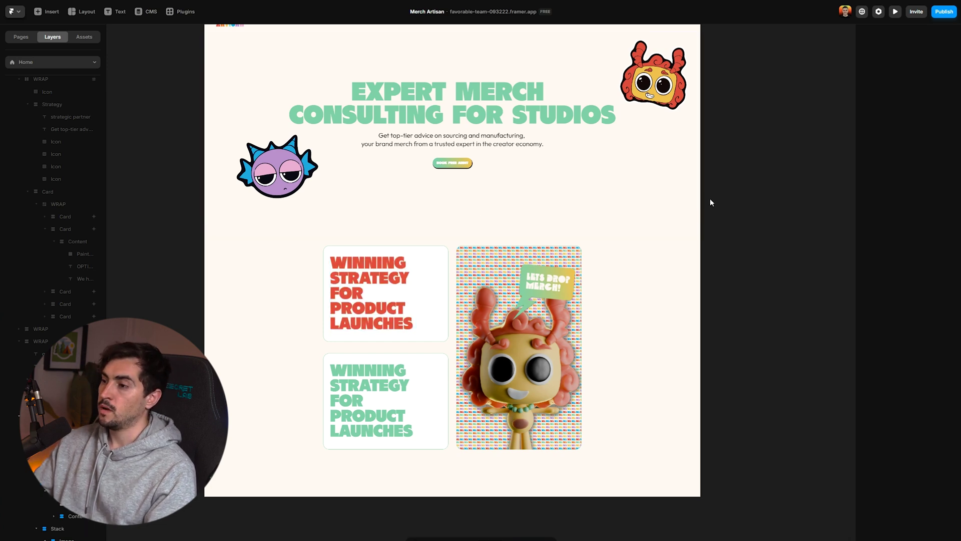
key(alt+Tab)
scroll(632, 159, down, 4)
drag(629, 163, 443, 163)
key(ctrl+z)
drag(708, 152, 674, 159)
scroll(631, 195, up, 3)
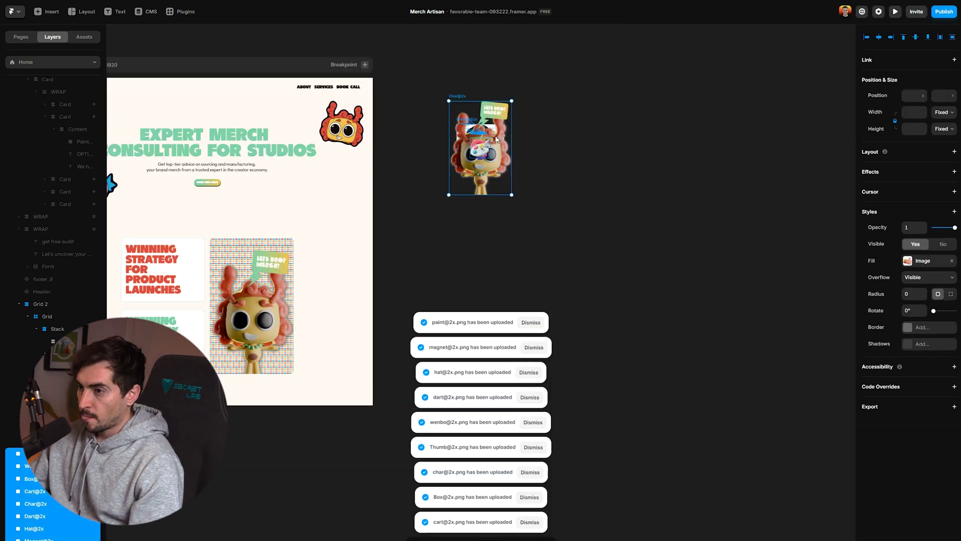
Lay out the imported images in a 4-column grid with the Tidy Up plugin and remove the duplicate character image.
click(189, 15)
text(tidy)
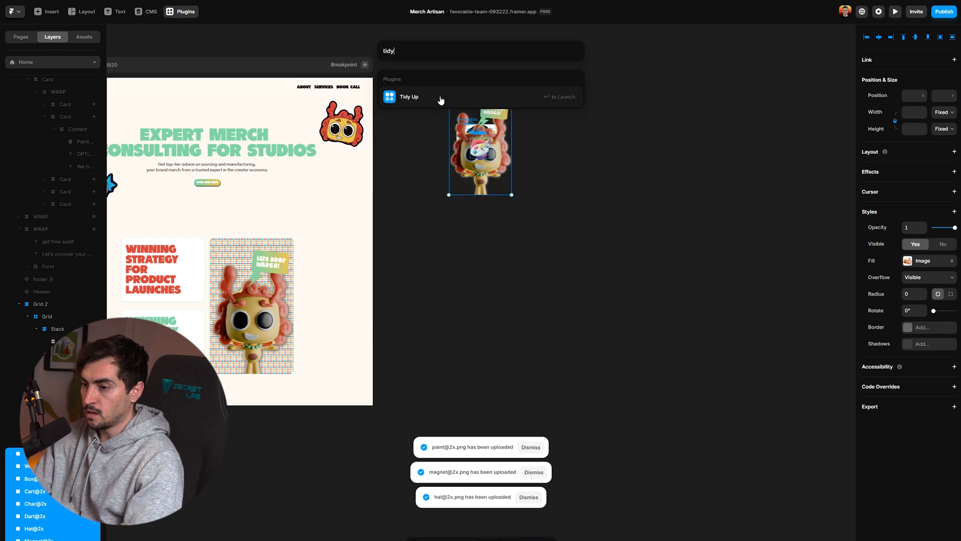
click(441, 98)
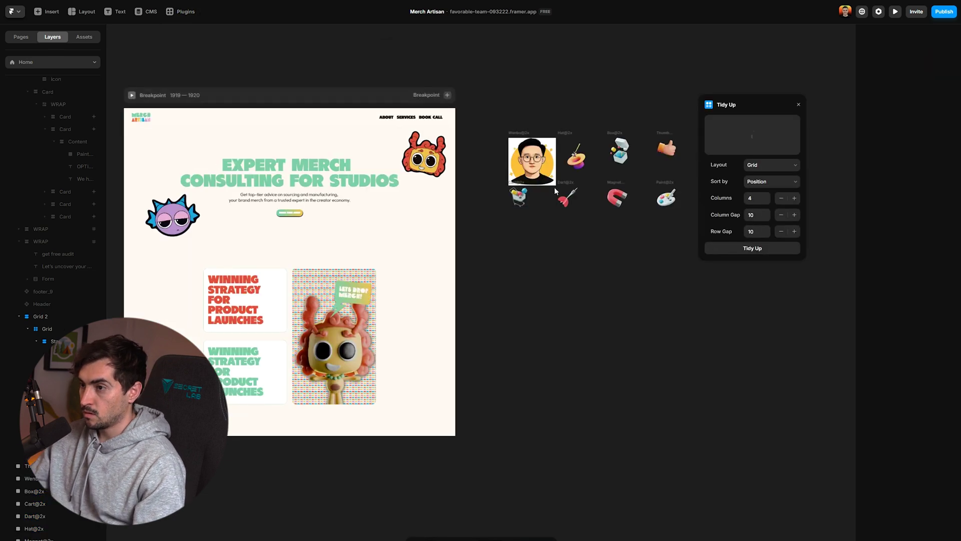
click(544, 175)
scroll(544, 179, up, 2)
click(569, 99)
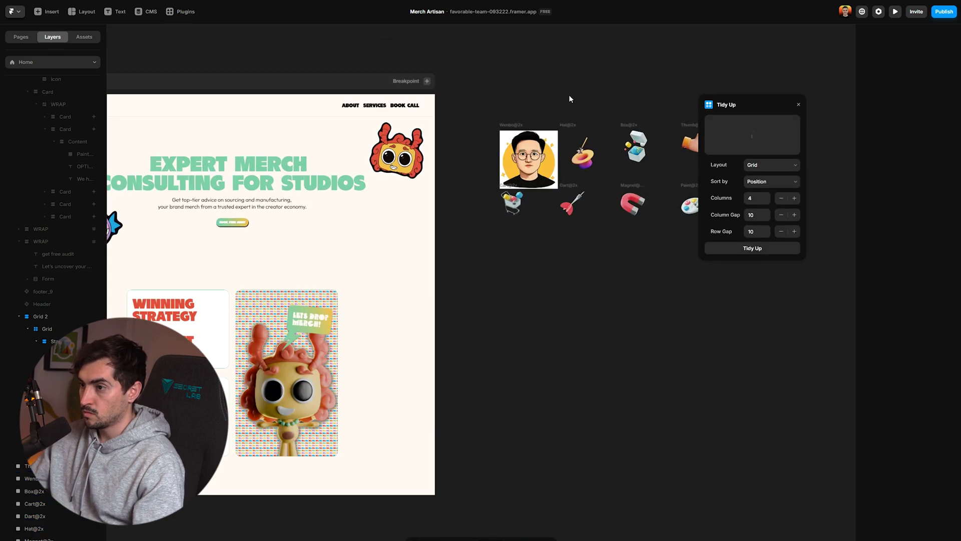
scroll(650, 120, down, 1)
Place the thumbs-up image in the first card and the magic hat image in the card below it.
drag(671, 115, 170, 300)
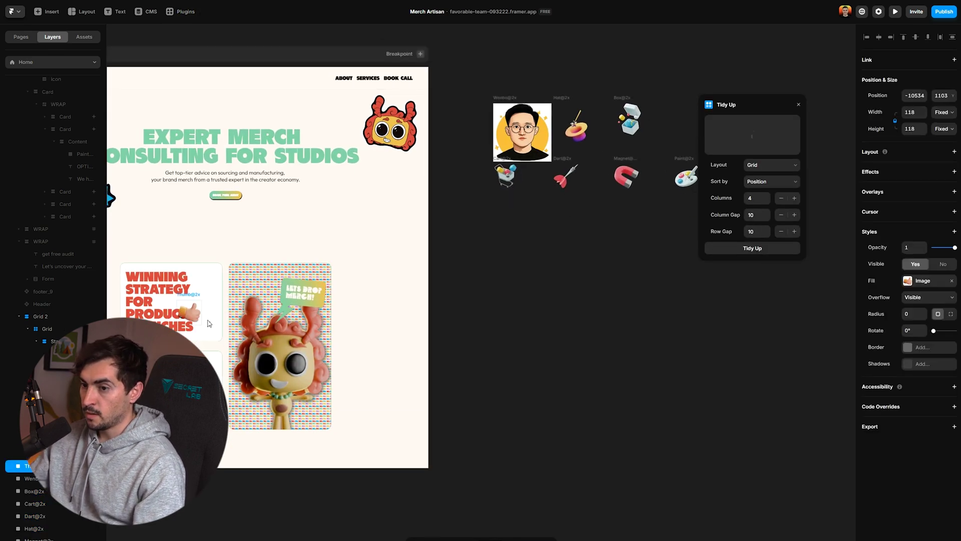
drag(578, 128, 173, 380)
click(155, 383)
scroll(154, 383, up, 4)
click(216, 351)
scroll(216, 351, left, 2)
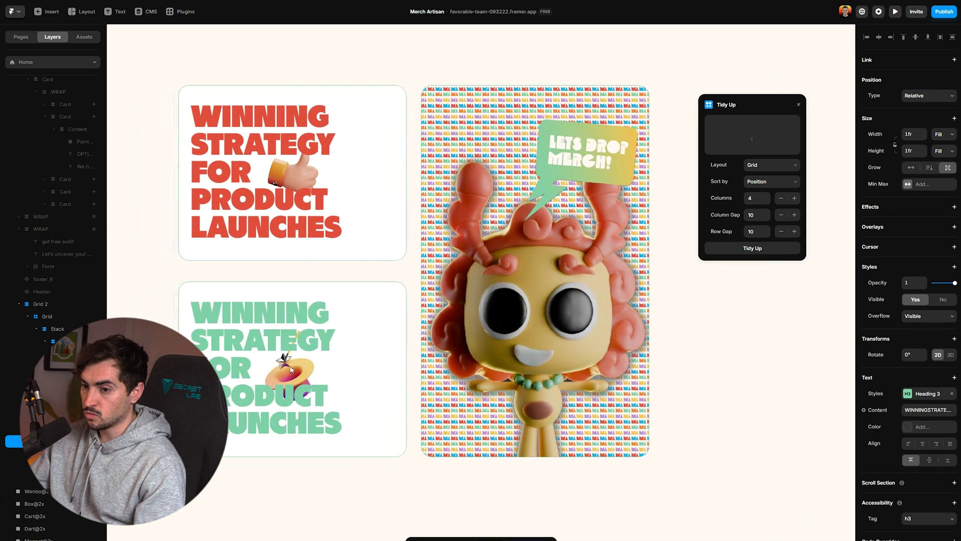
Set the thumbs-up image to absolute positioning and move it to the first card's right edge.
click(322, 371)
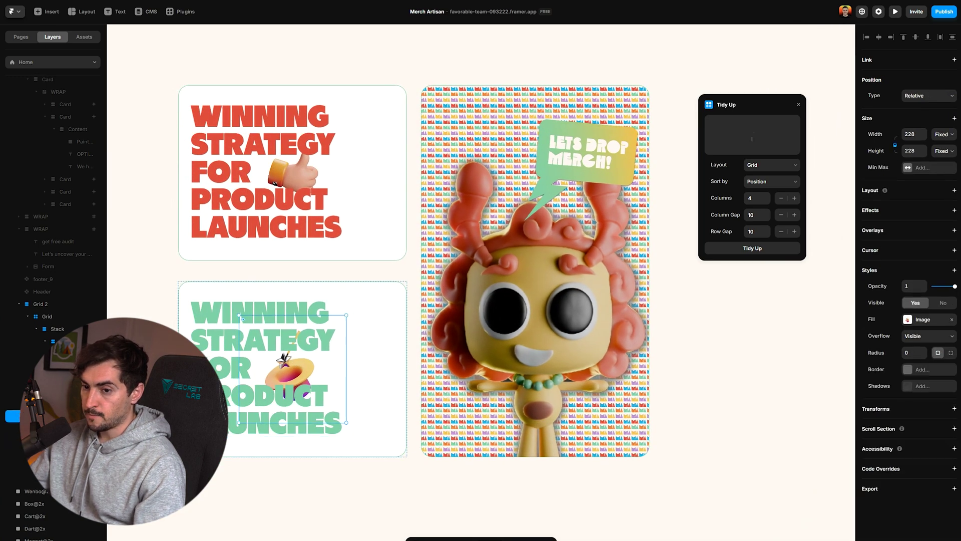
click(933, 95)
click(916, 105)
click(822, 137)
drag(261, 176, 409, 185)
click(379, 89)
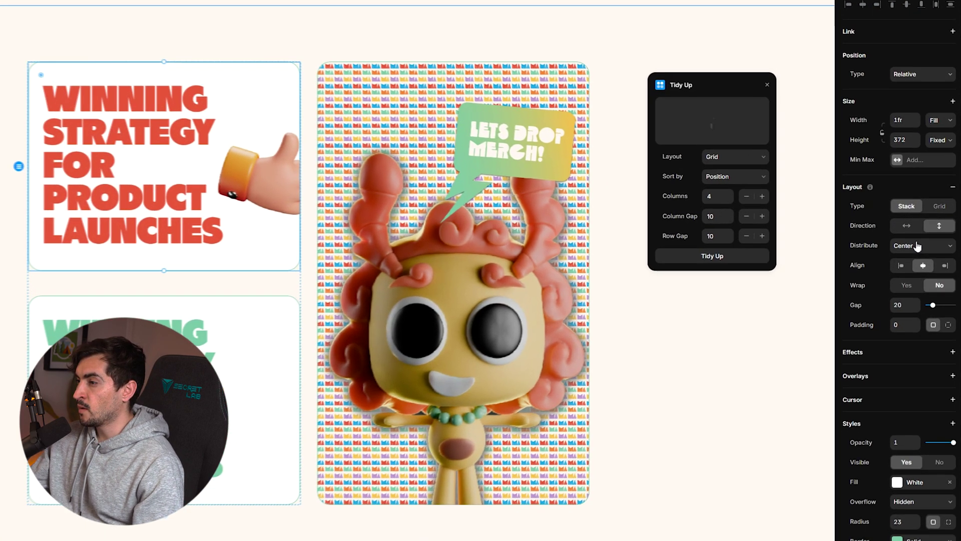
Set the first card's overflow to Visible and adjust the thumbs-up image so it overlaps the right edge by 31.
click(911, 455)
click(901, 523)
click(272, 140)
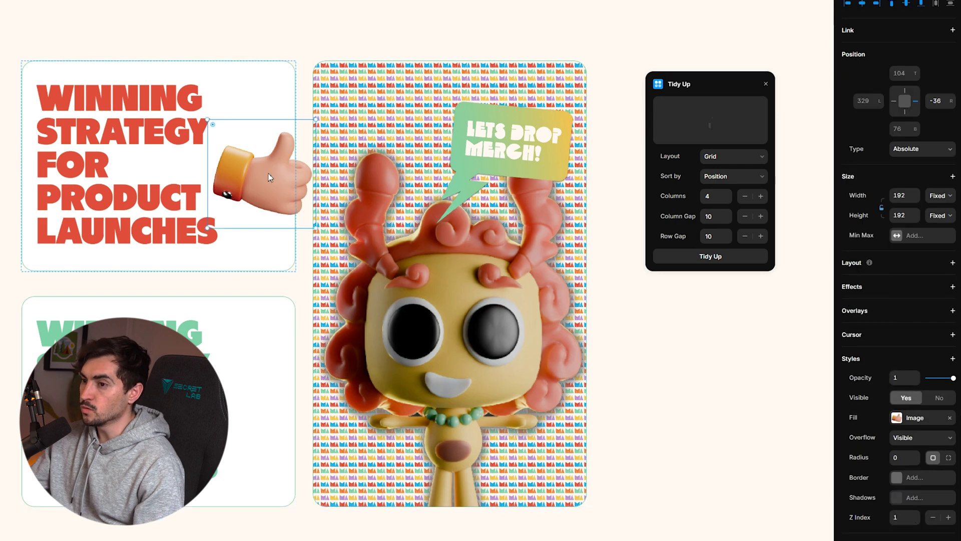
mouse_move(272, 139)
mouse_down()
mouse_move(271, 53)
mouse_move(261, 147)
mouse_up()
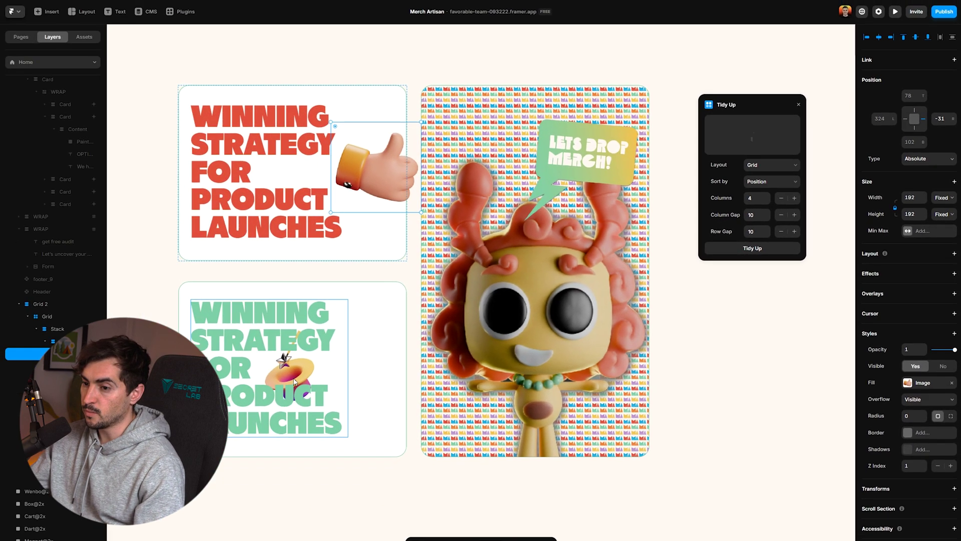
Move the magic hat image to the lower card's right edge and set that card's overflow to Visible.
click(294, 381)
click(35, 491)
click(34, 479)
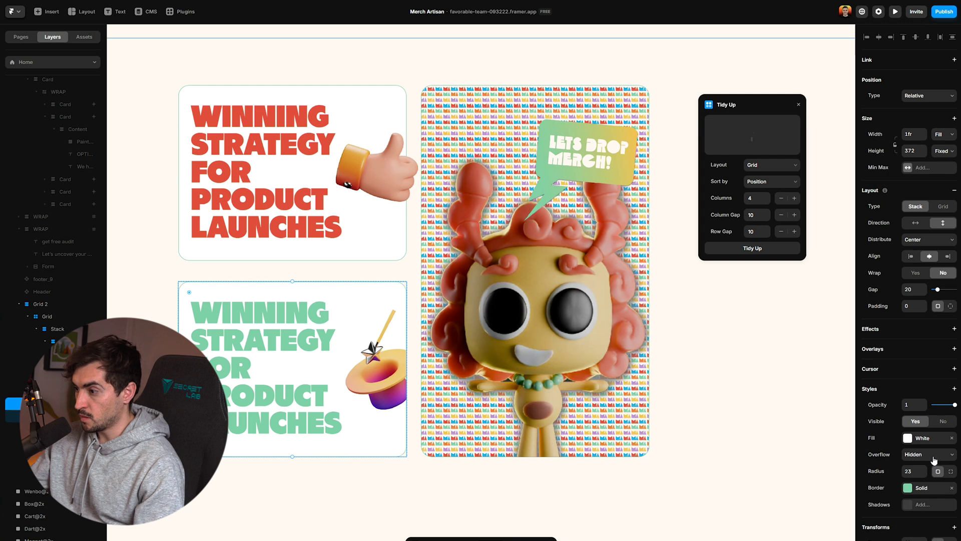
click(934, 457)
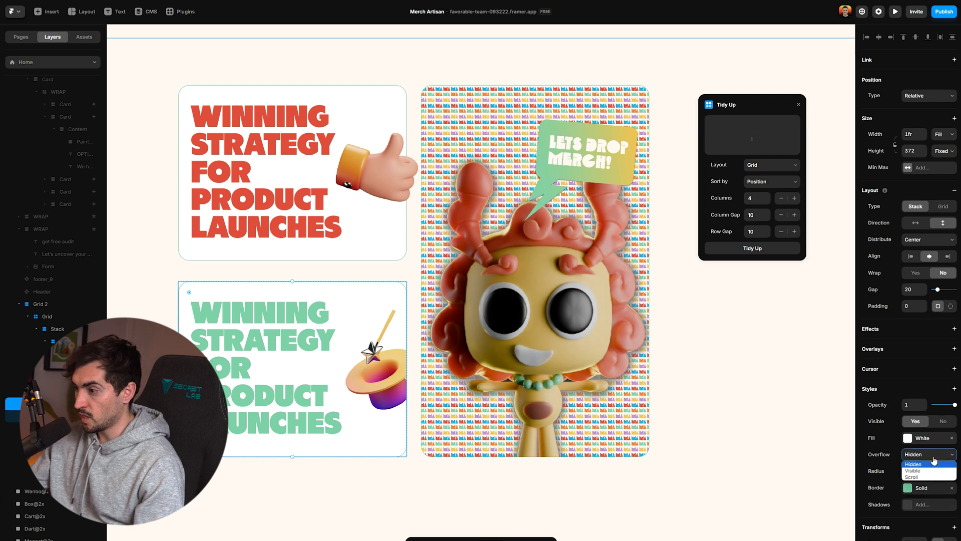
click(918, 472)
key(Escape)
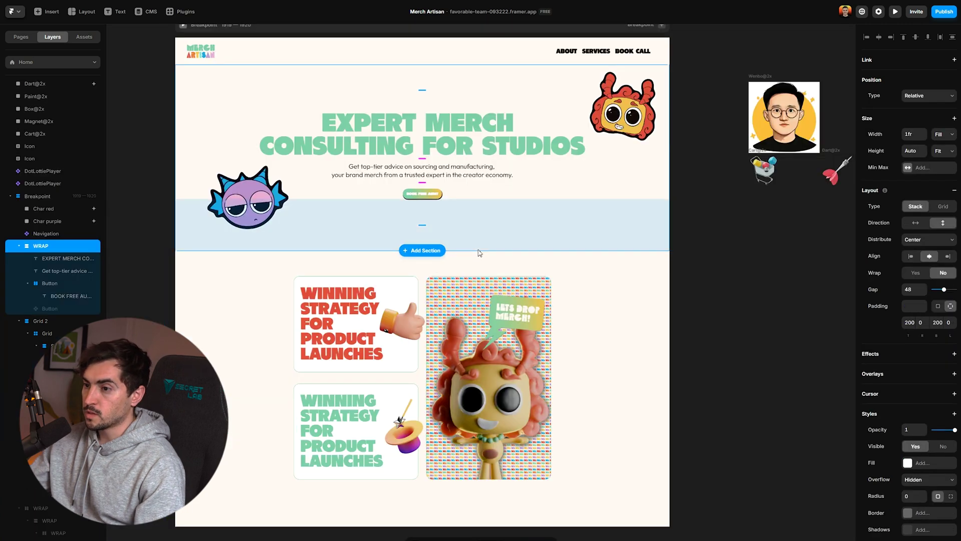
click(696, 259)
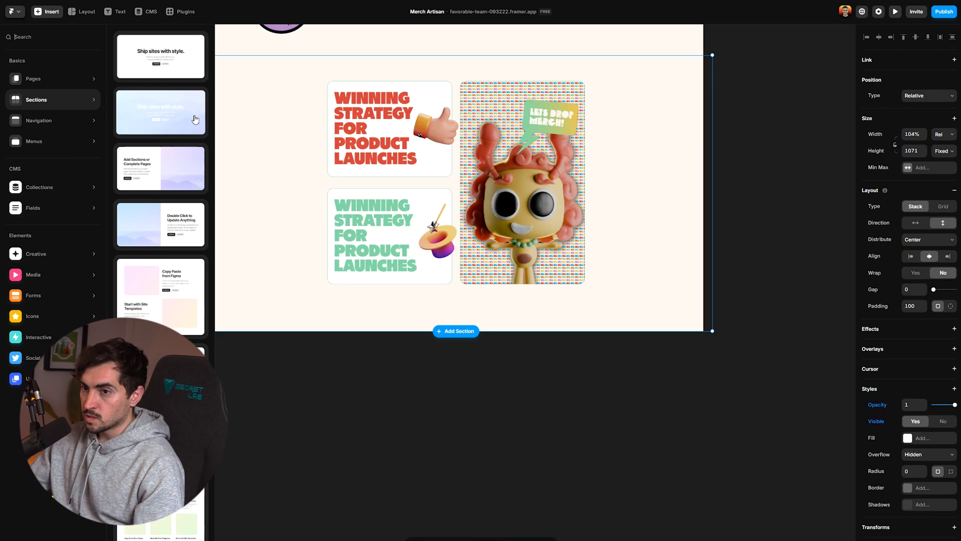
Insert the "Ship sites with style." section with background image at the page end and give it a Green-to-Yellow linear gradient fill.
click(194, 117)
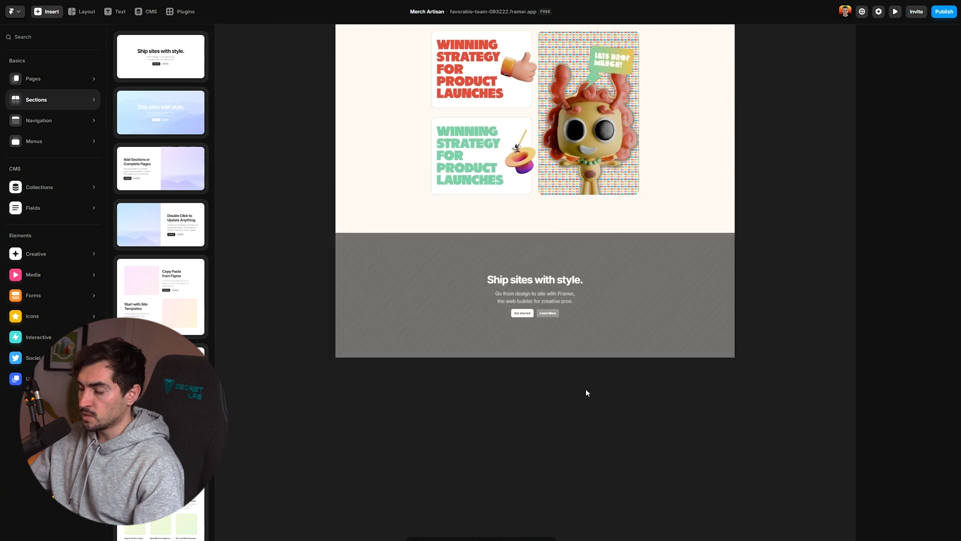
click(622, 337)
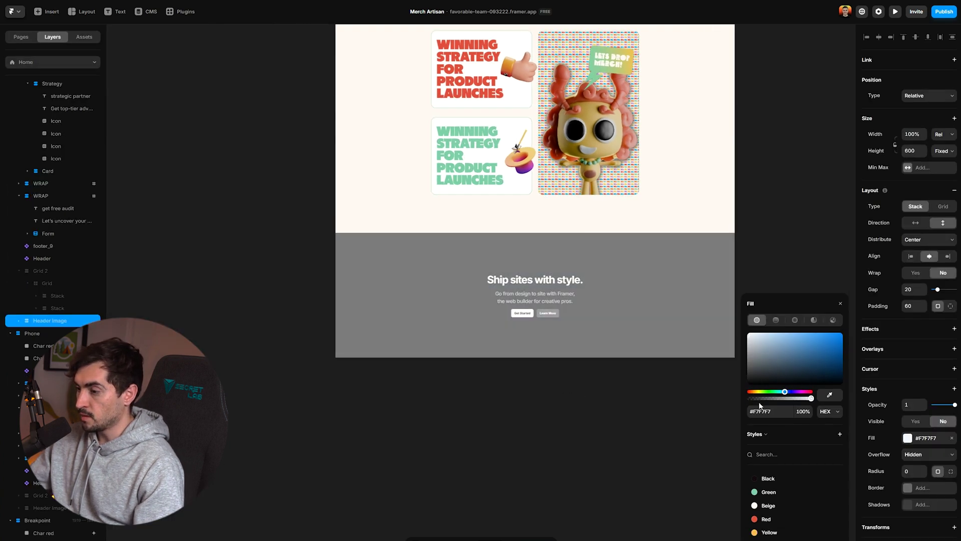
click(776, 321)
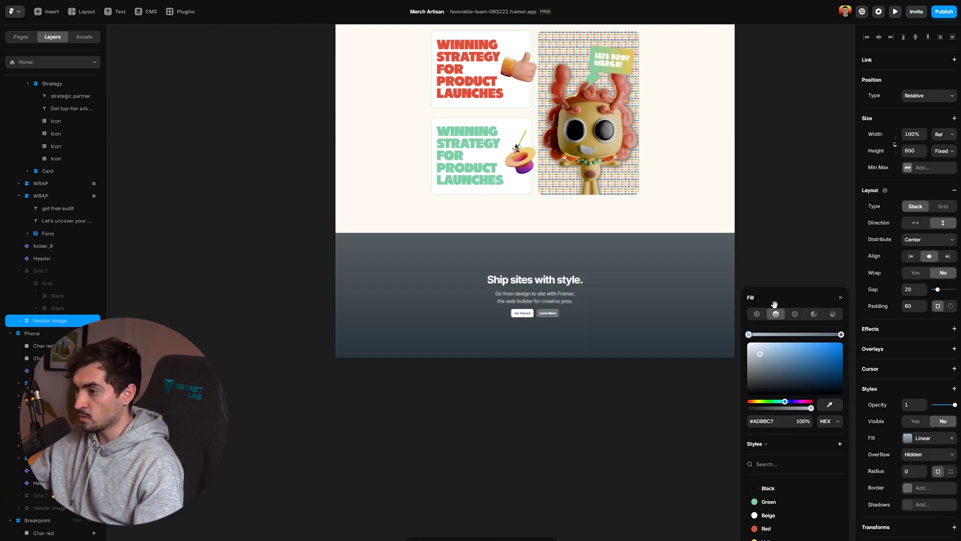
click(768, 501)
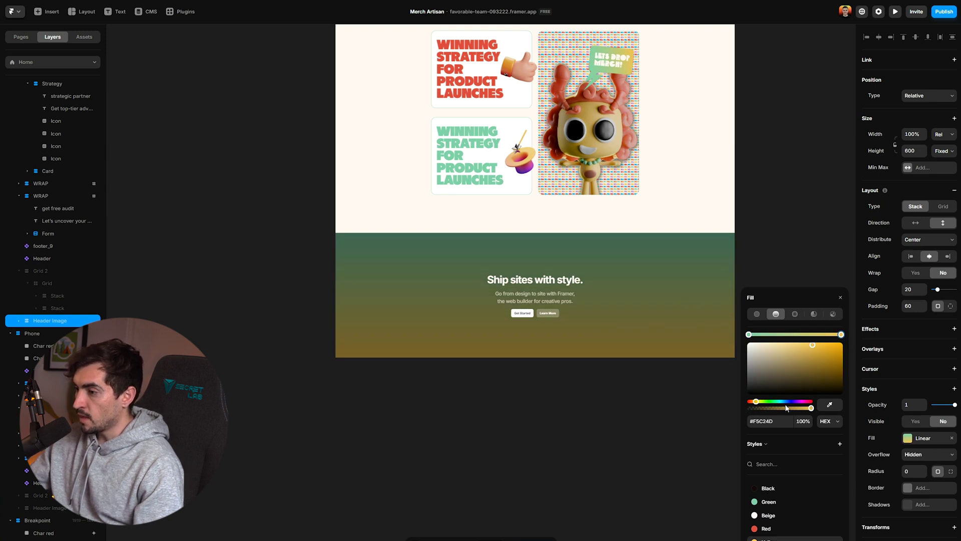
Delete the semi-transparent black overlay covering the new gradient section.
scroll(683, 371, up, 5)
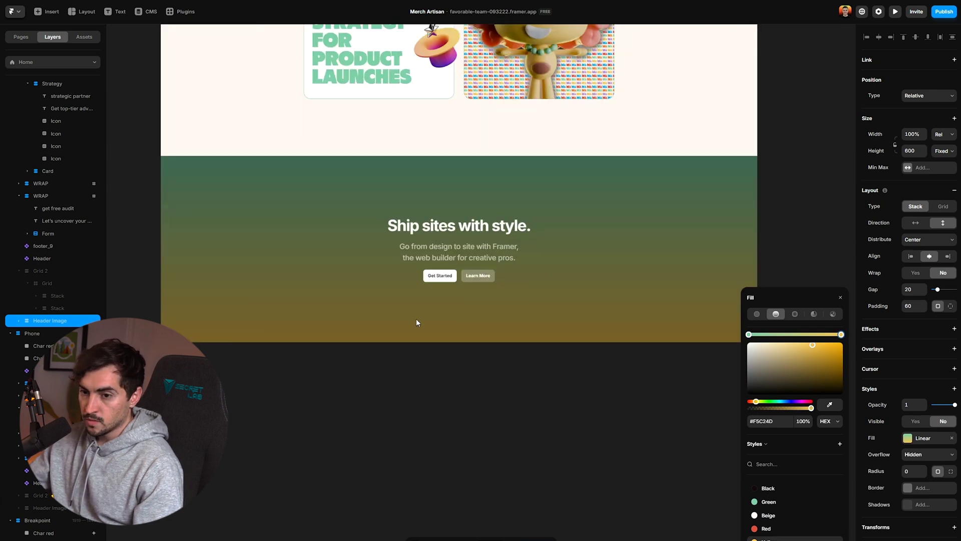
click(416, 320)
click(21, 478)
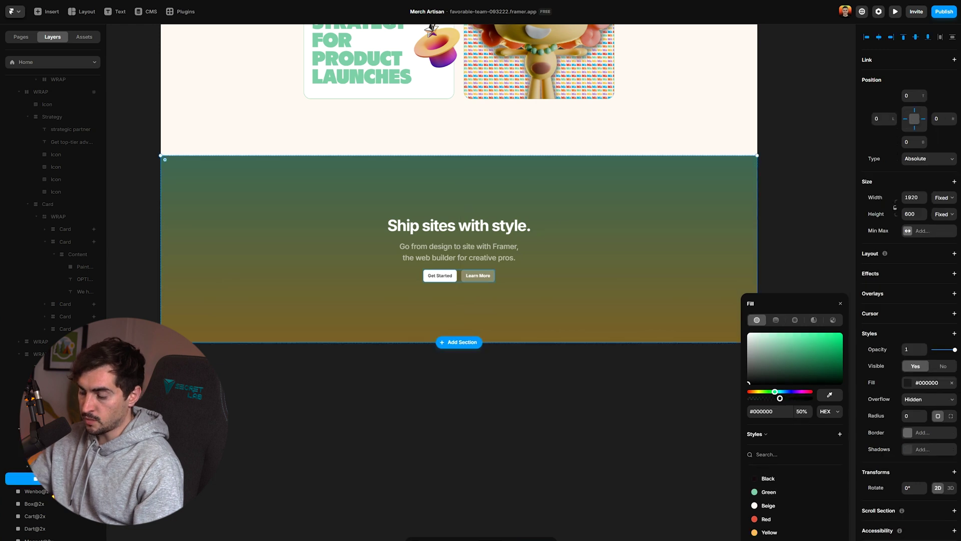
key(Delete)
Delete the Get Started and Learn More buttons and the descriptive paragraph from the gradient section.
scroll(521, 234, up, 3)
ctrl+click(480, 292)
click(494, 290)
double_click(463, 297)
key(Delete)
key(Delete)
click(428, 276)
key(Delete)
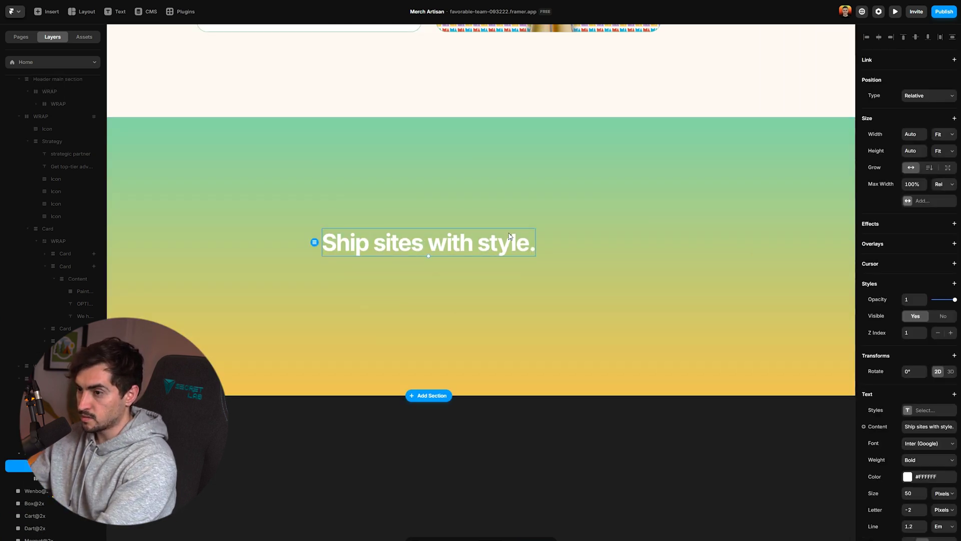
Apply the Heading 1 style in Beige to the section title and reword it to "GET STRATEGIC INPUT" on three lines.
click(917, 416)
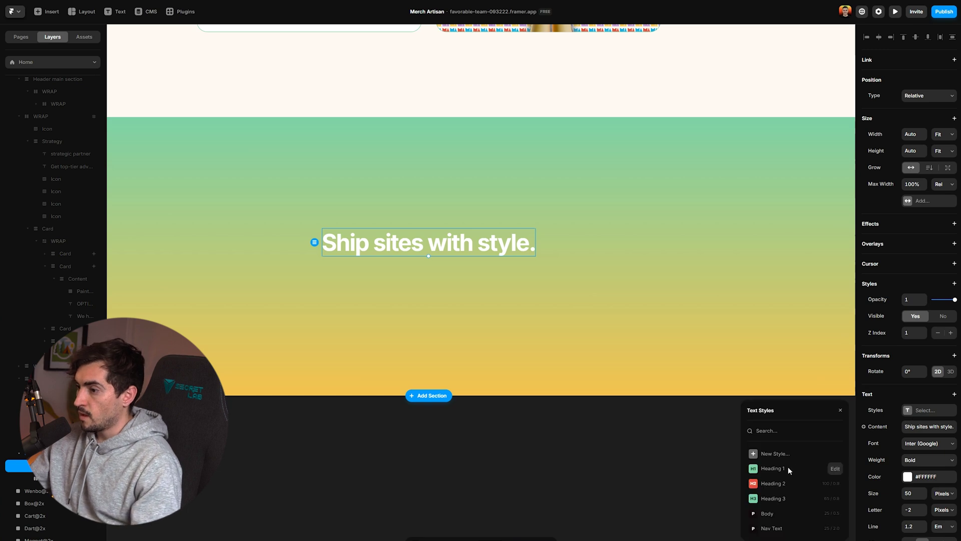
click(773, 468)
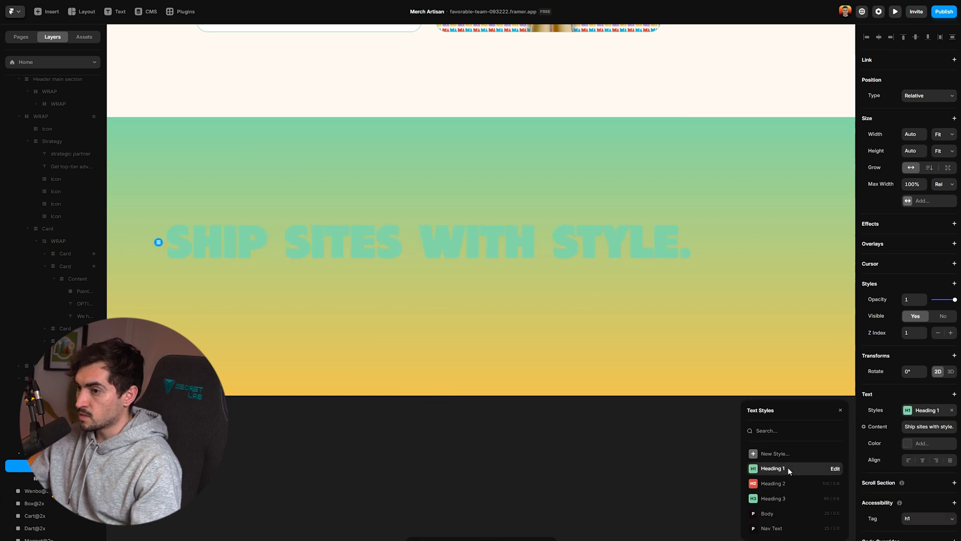
click(908, 444)
click(762, 506)
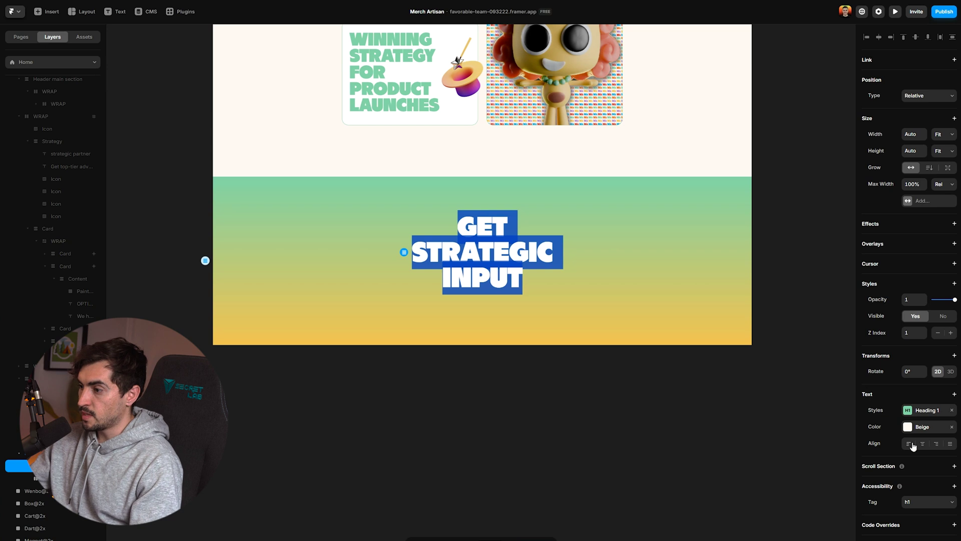
Left-align the heading, detach its text style, and set its size to 201 pixels with a 0.8 em line height.
click(910, 444)
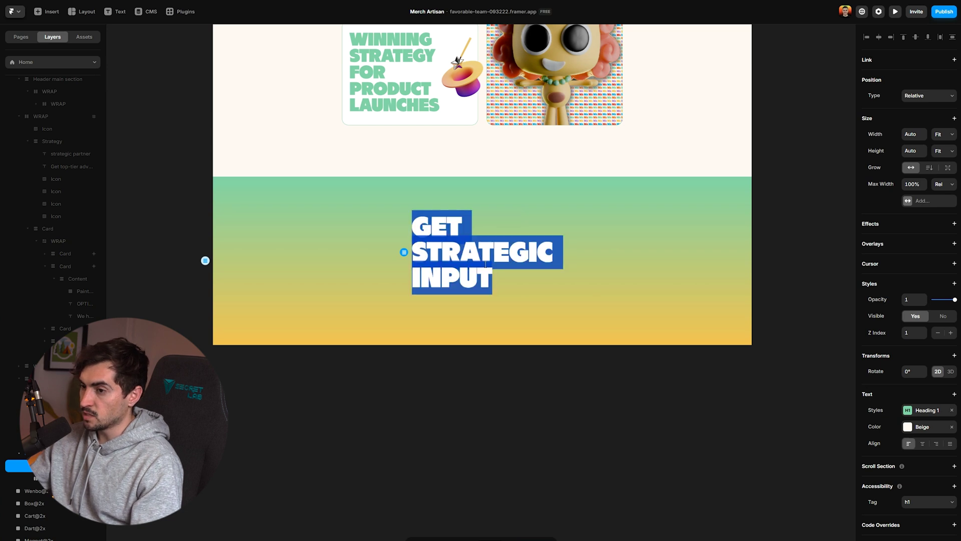
click(952, 410)
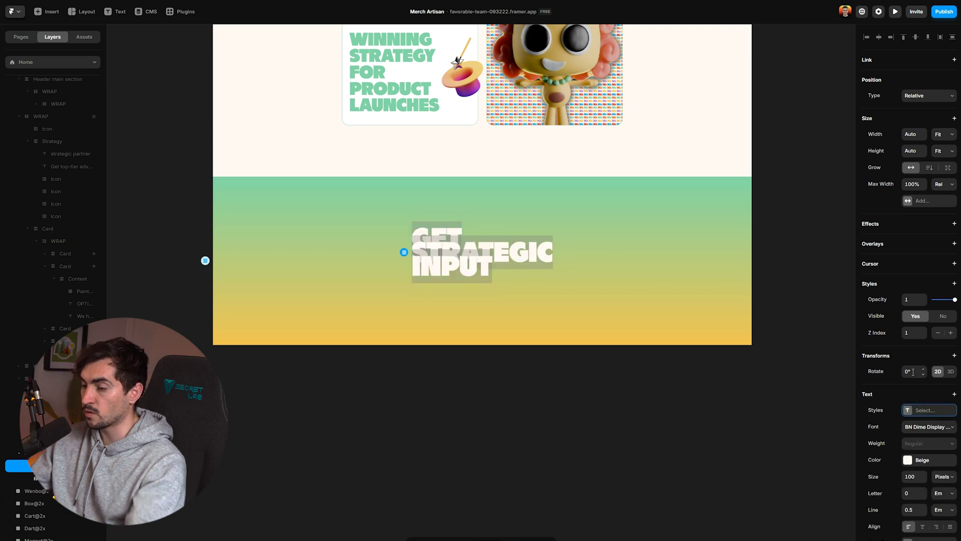
drag(922, 479, 923, 453)
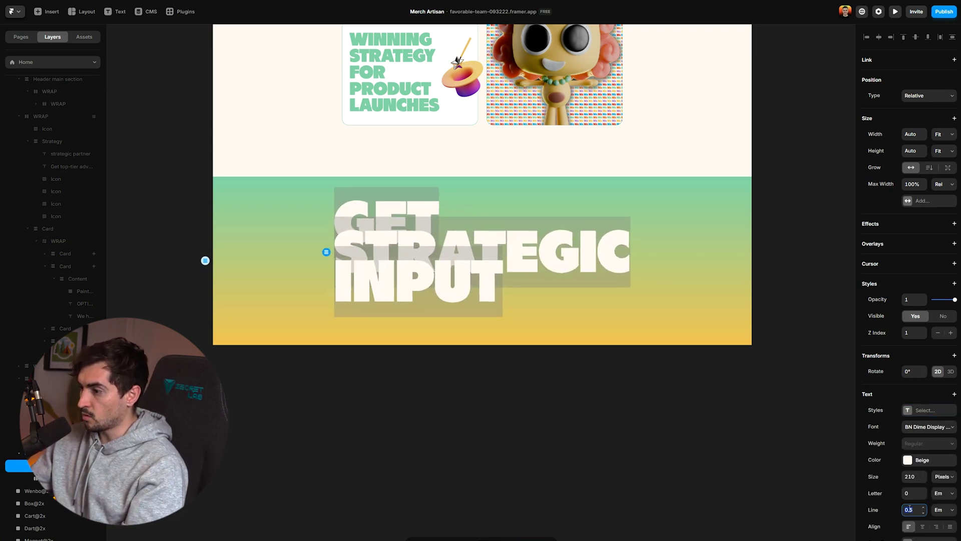
text(1)
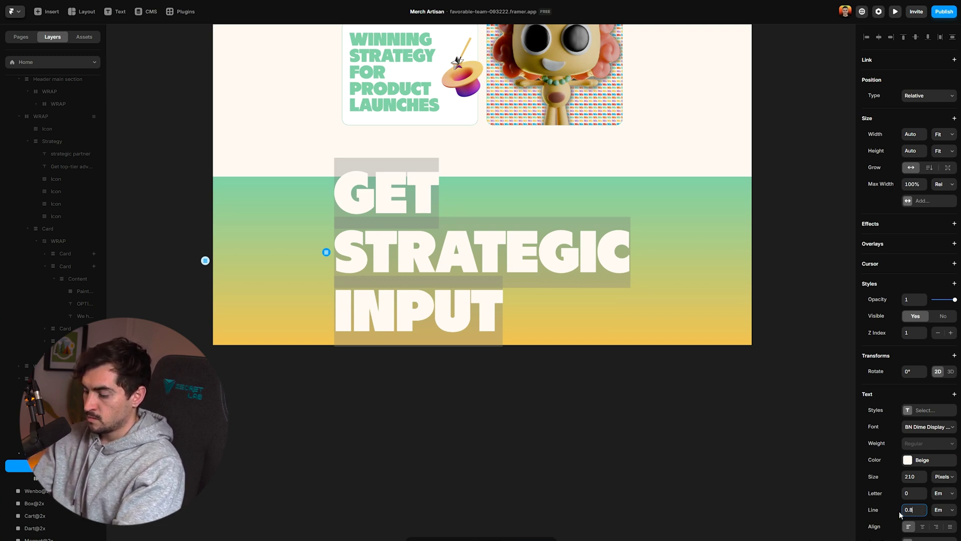
key(Return)
click(419, 294)
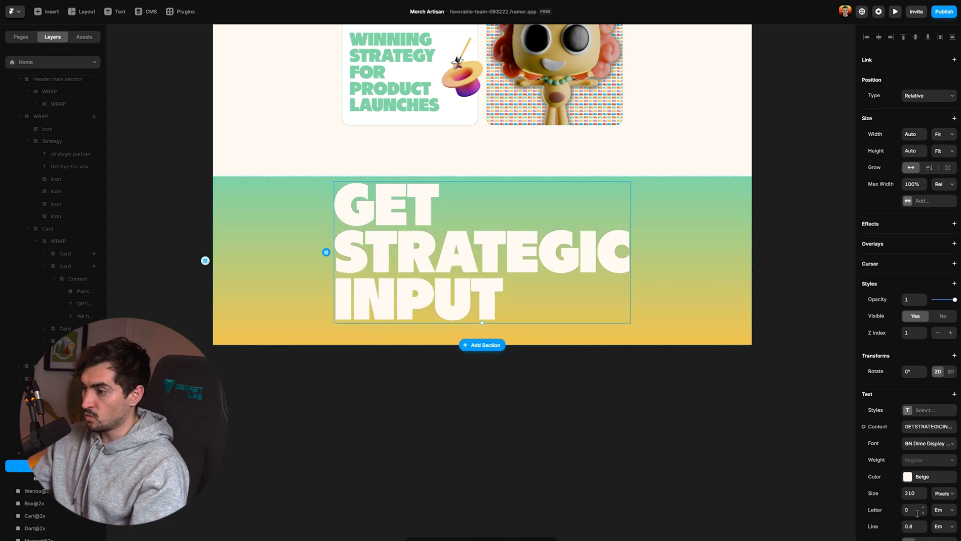
drag(921, 493, 922, 496)
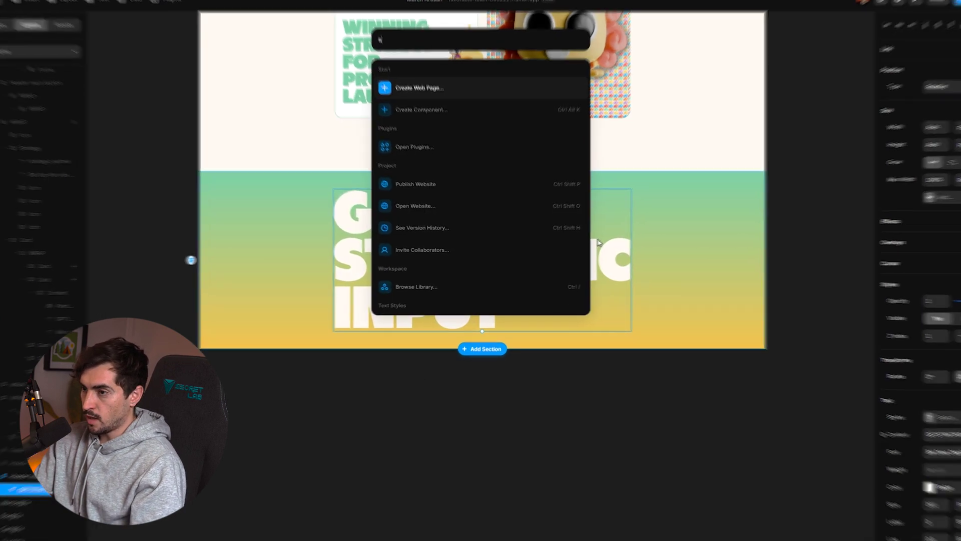
Add a stack beside the heading and insert the text "Get an expert to connect you to the right sources." in it.
text(stack)
key(Return)
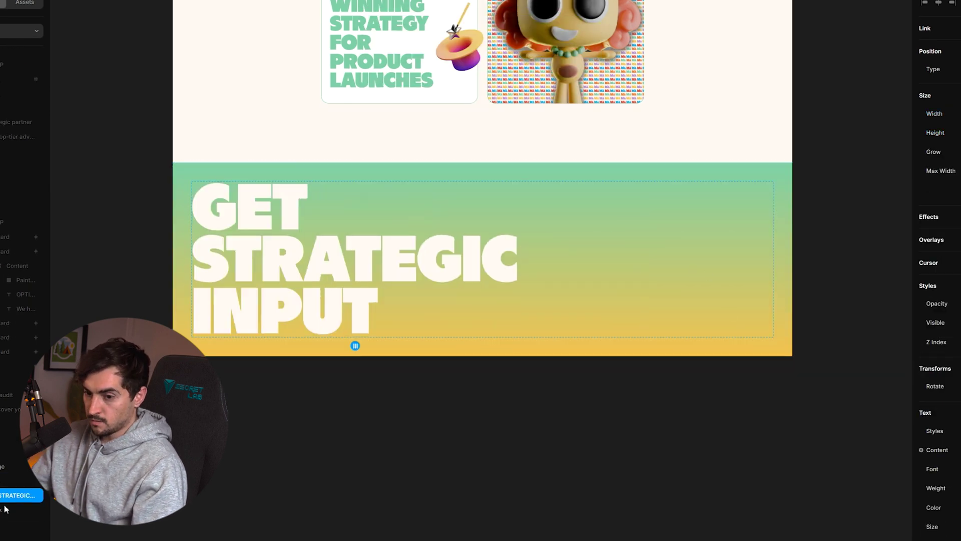
click(14, 510)
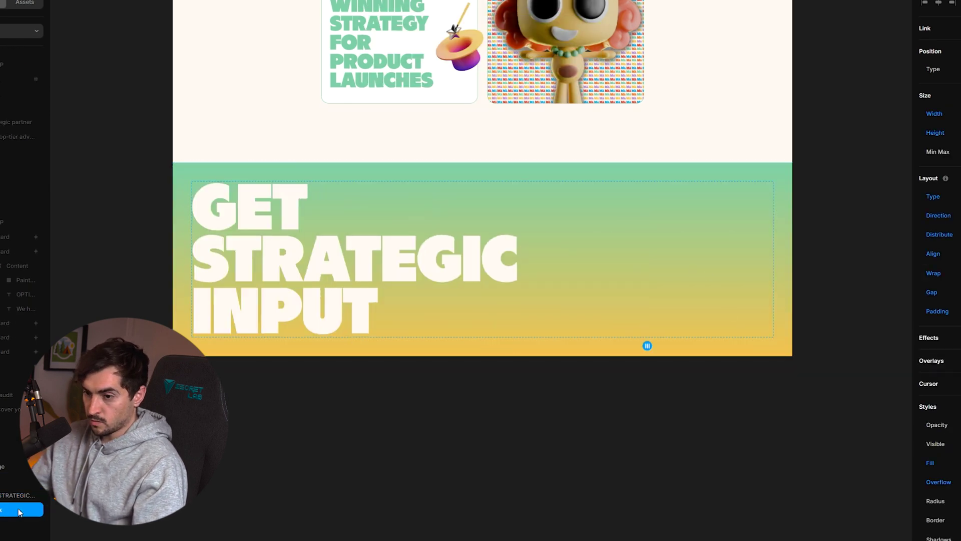
click(14, 505)
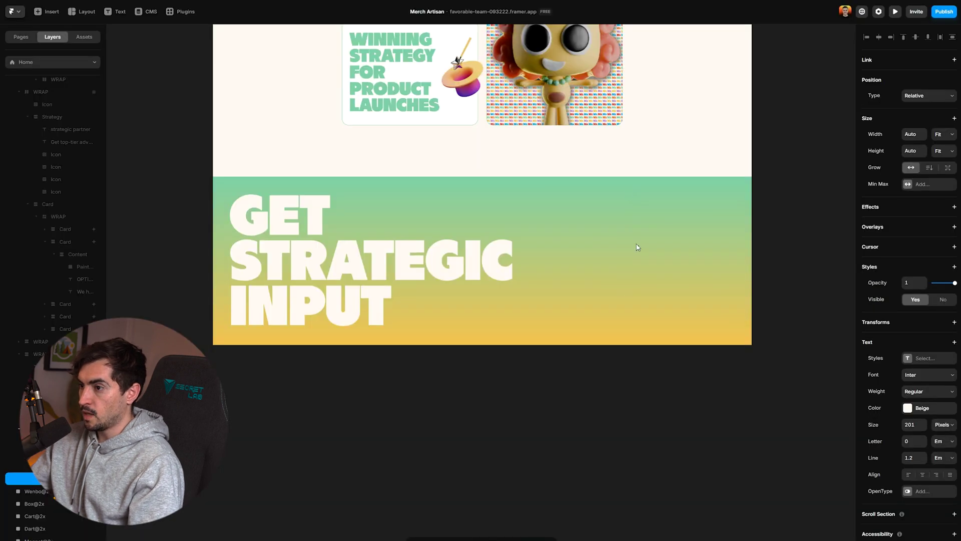
text(Get an expert to connect you to the right sources.)
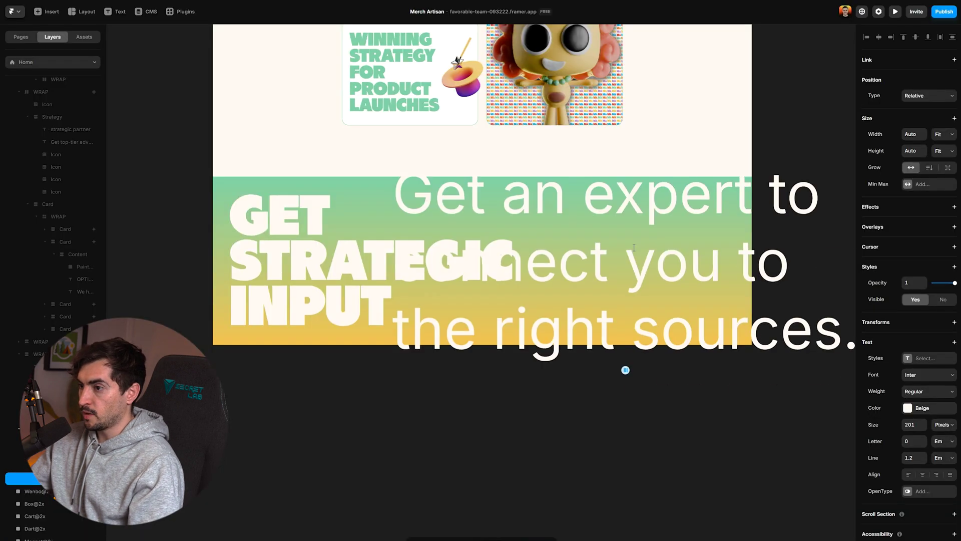
Apply the Body text style to the new paragraph and color it Beige.
key(ctrl+a)
click(931, 359)
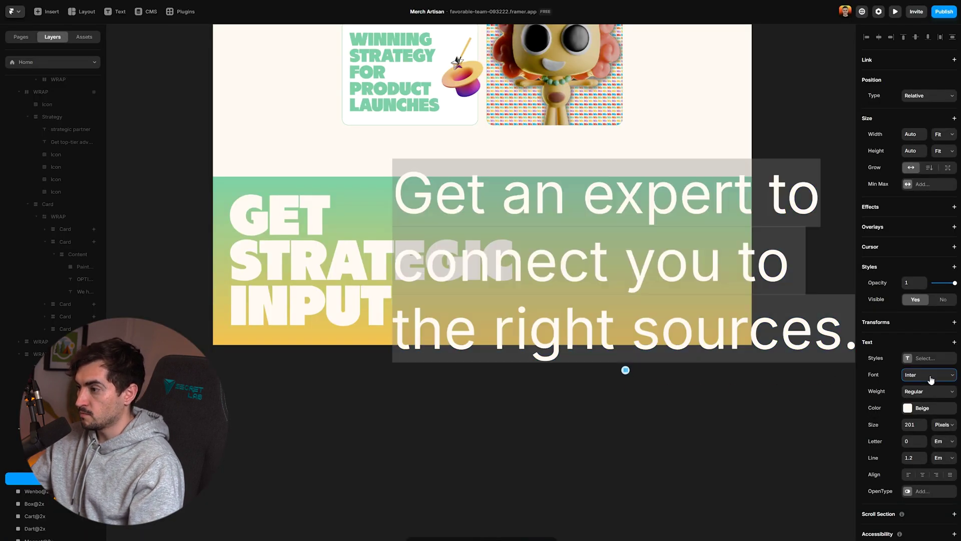
click(767, 461)
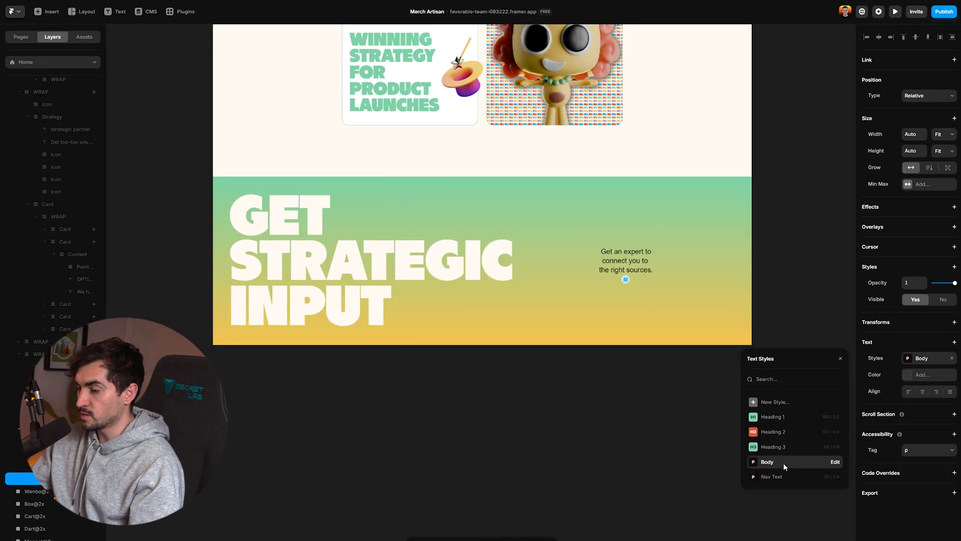
click(951, 359)
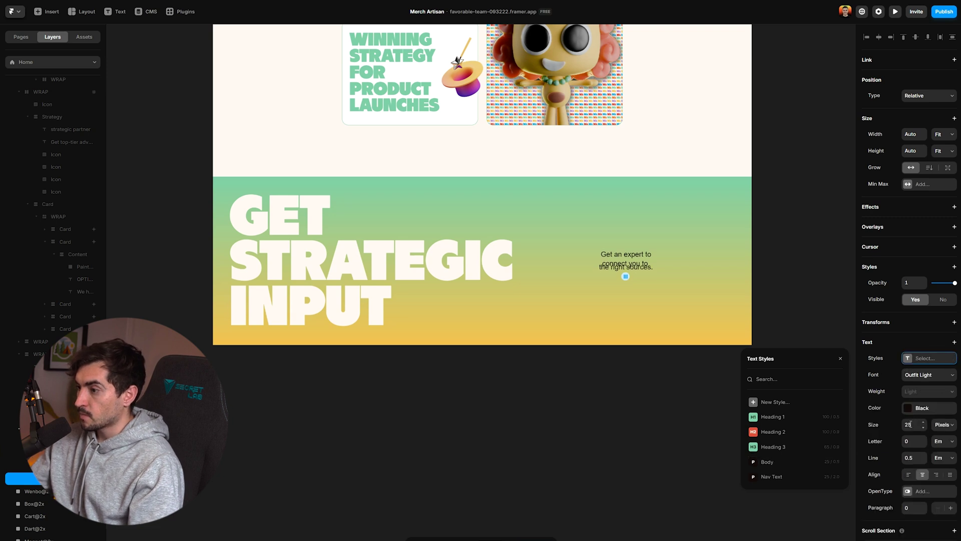
click(924, 422)
click(919, 415)
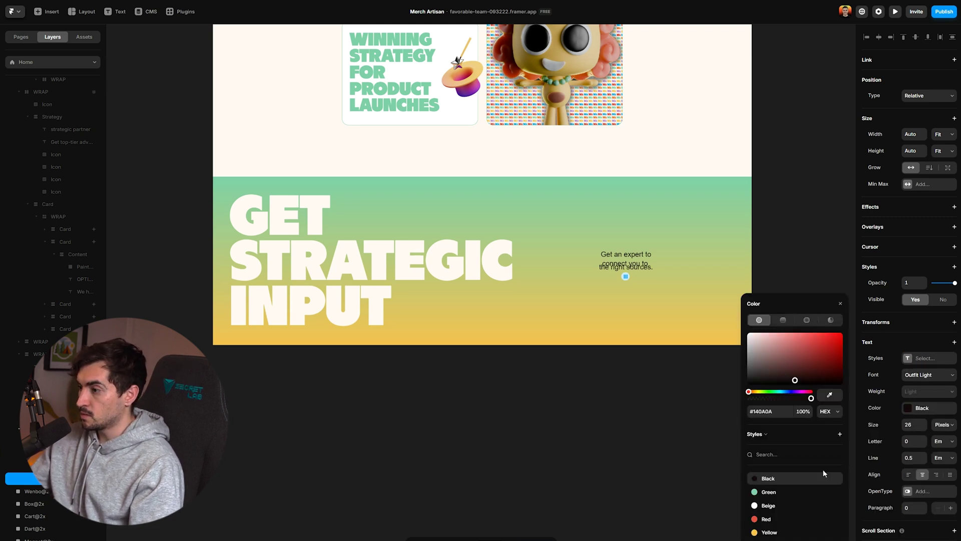
click(768, 505)
click(625, 257)
key(ctrl+a)
click(766, 506)
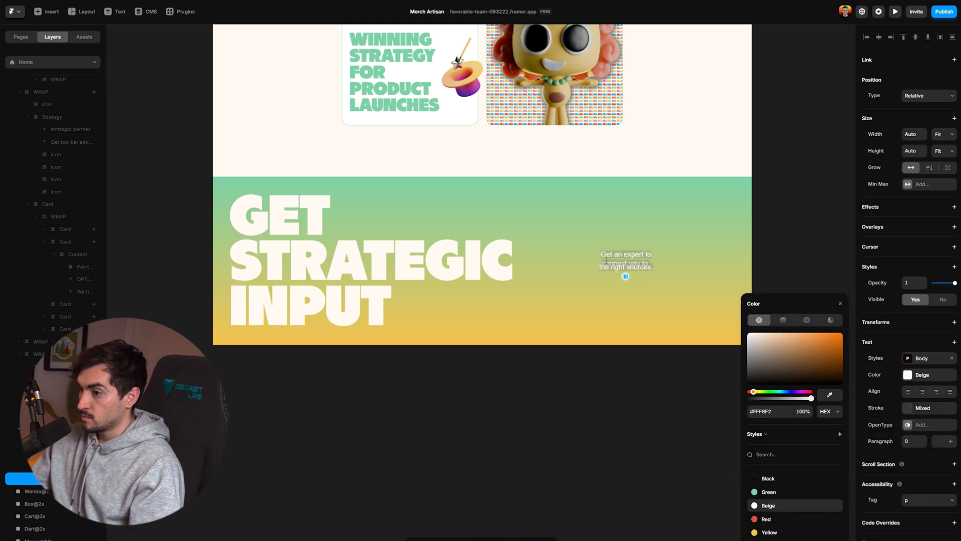
Left-align the paragraph and break it into three lines, with "the right sources." on its own line.
scroll(610, 260, up, 3)
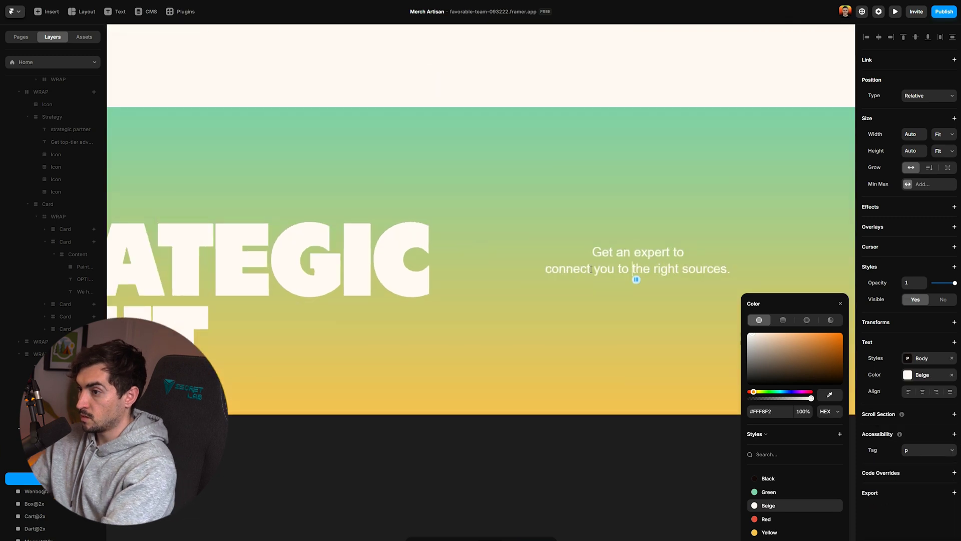
key(ctrl+a)
click(909, 392)
click(636, 267)
key(Return)
key(Escape)
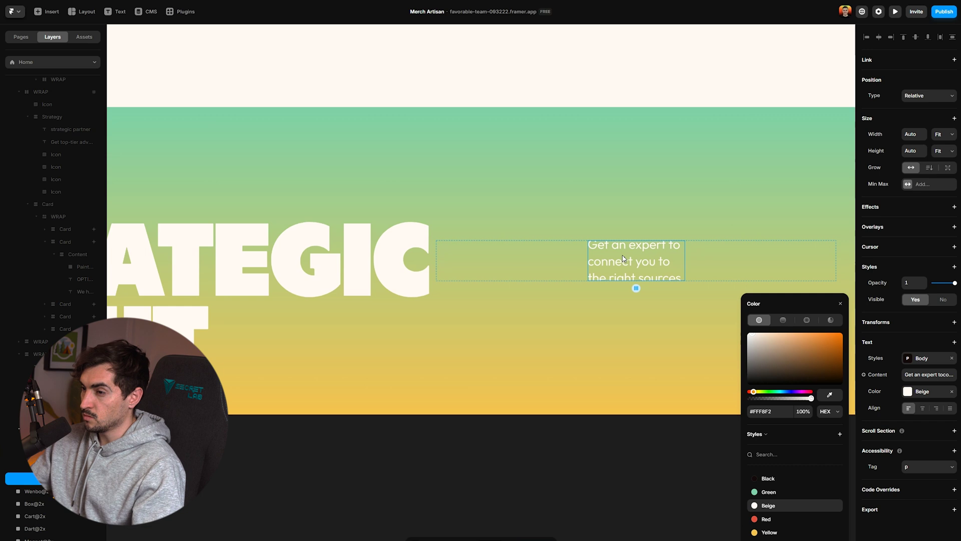
Align the contents of the stack holding the heading and paragraph to its bottom edge.
scroll(514, 305, down, 2)
click(520, 282)
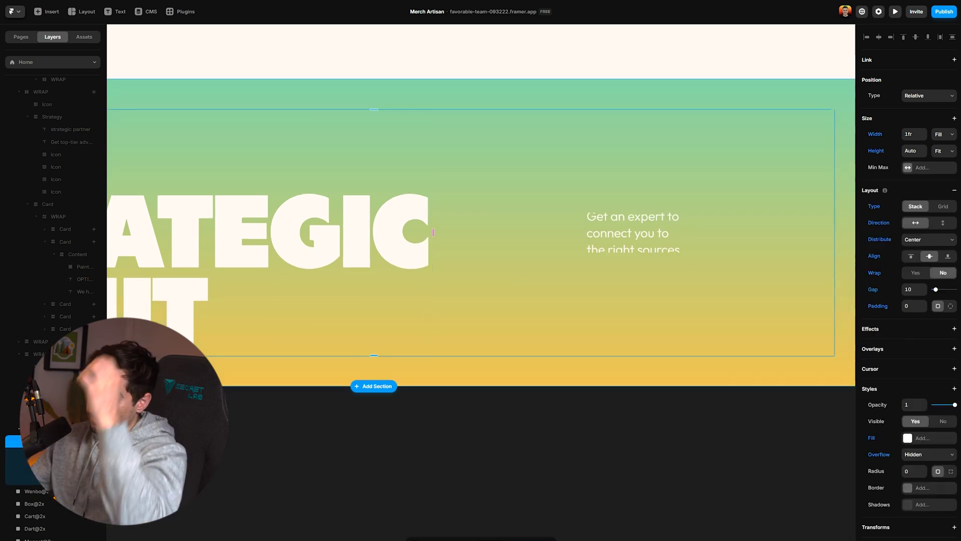
click(912, 255)
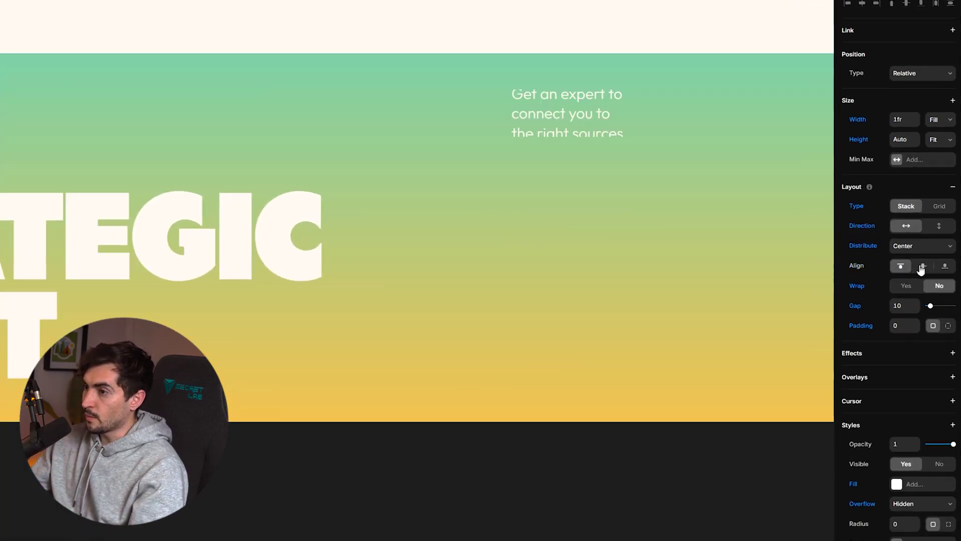
click(921, 268)
click(945, 267)
scroll(755, 321, down, 3)
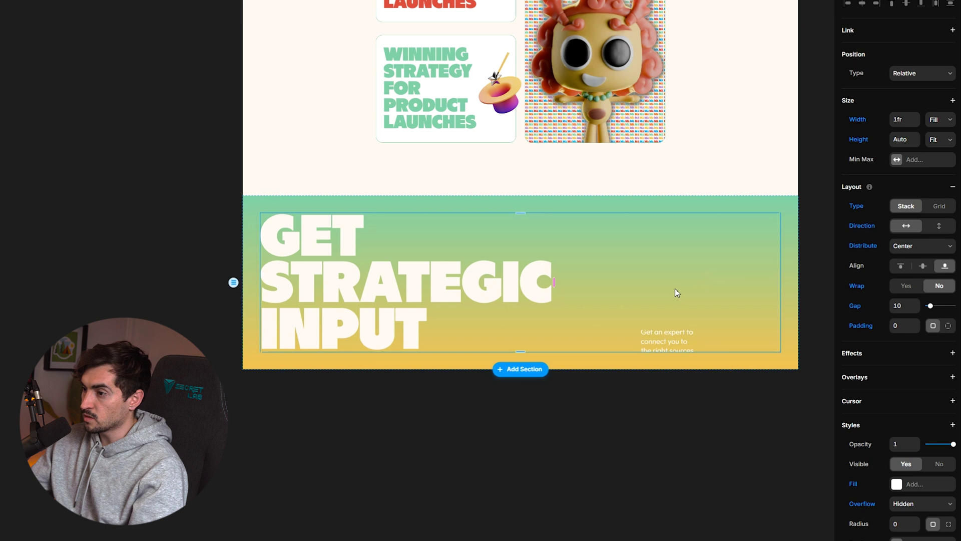
Set the outer stack's overflow to Visible and its width to 0.7fr.
click(917, 505)
click(918, 517)
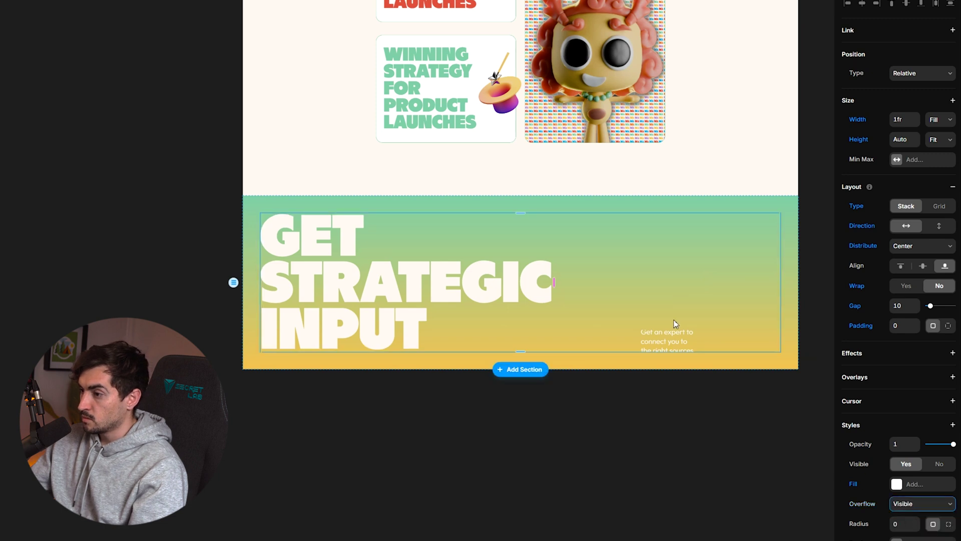
click(671, 334)
click(603, 335)
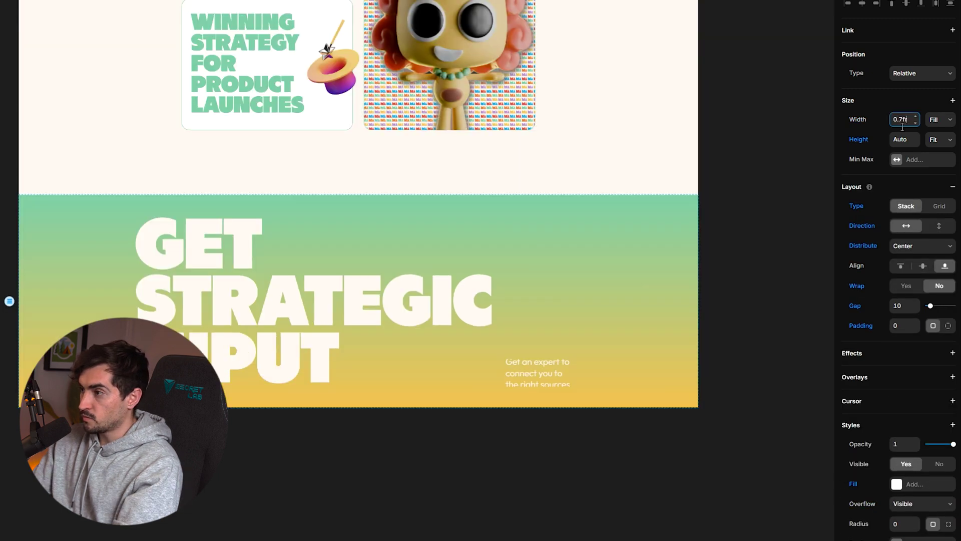
Set the paragraph stack's position type to Absolute and place it just beside the word INPUT.
click(533, 372)
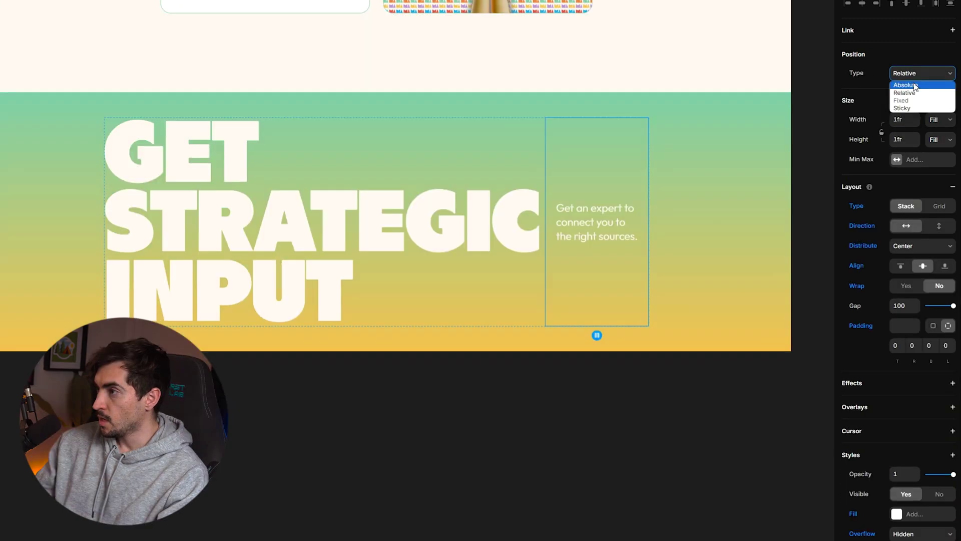
click(896, 82)
click(896, 75)
click(896, 75)
click(901, 90)
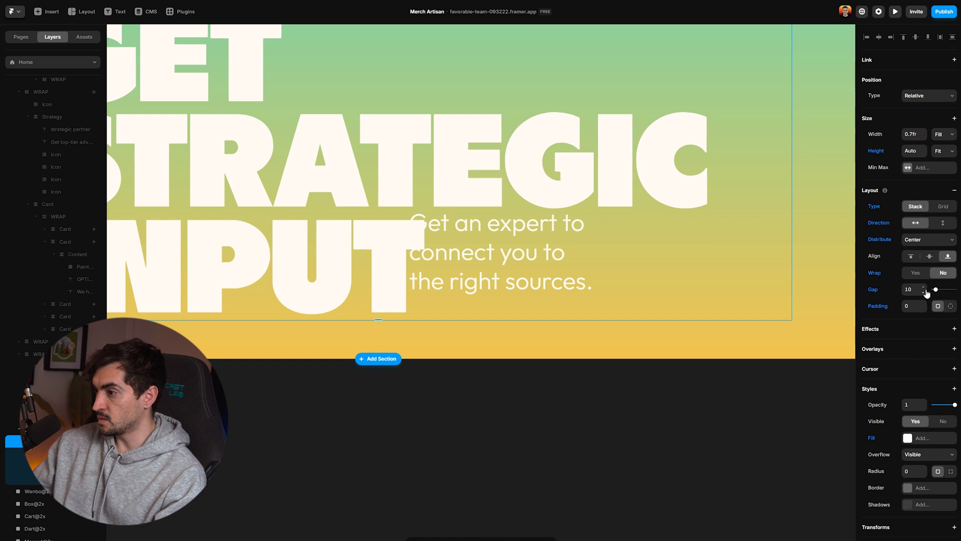
click(60, 453)
click(60, 466)
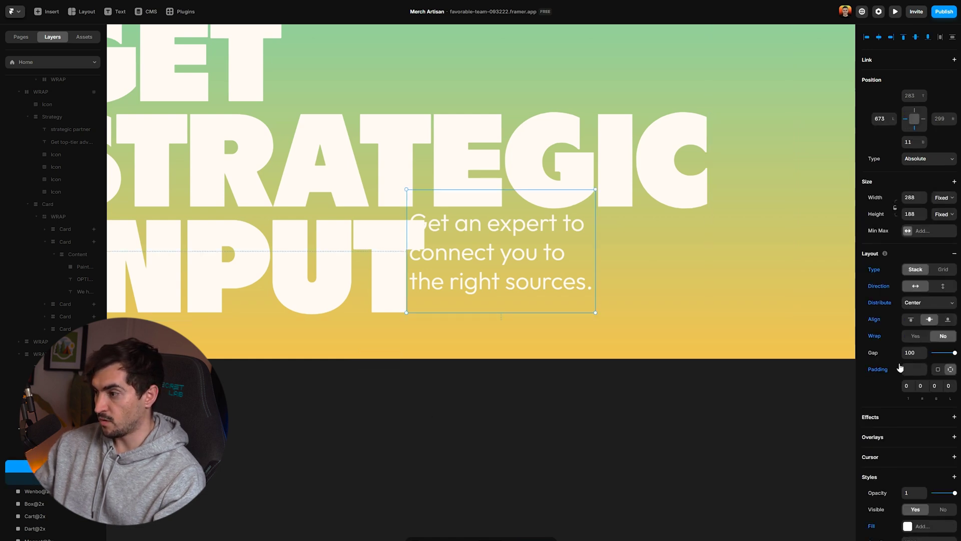
Reposition the supporting paragraph stack so it sits clear of the word INPUT on its right side.
drag(506, 243, 547, 253)
scroll(543, 295, down, 5)
click(547, 384)
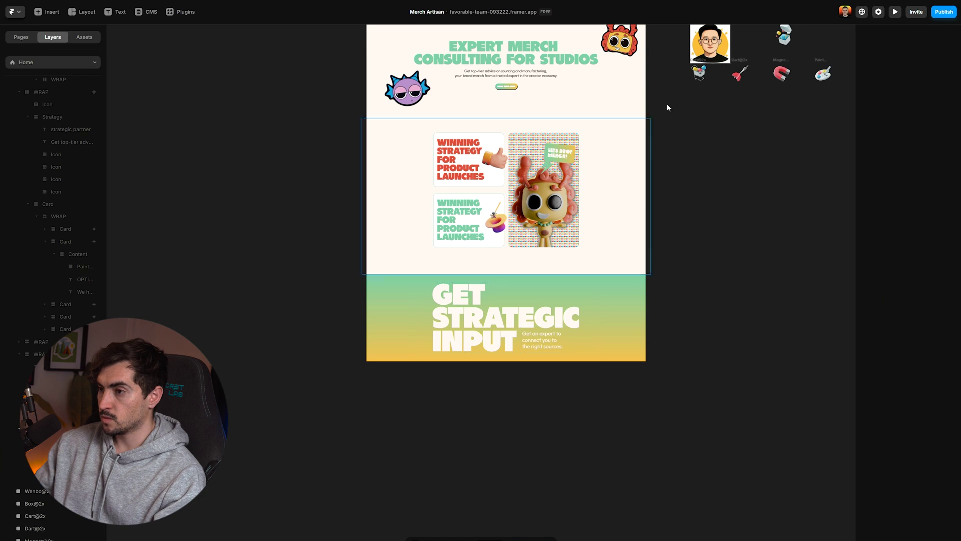
Preview the page at desktop size and review the gradient Get Strategic Input section.
click(896, 13)
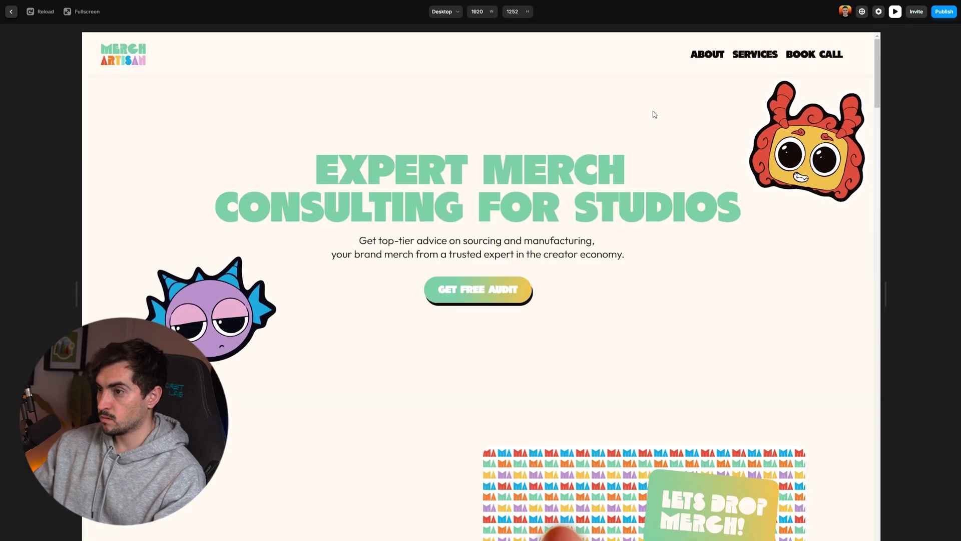
scroll(655, 115, down, 5)
scroll(662, 117, down, 10)
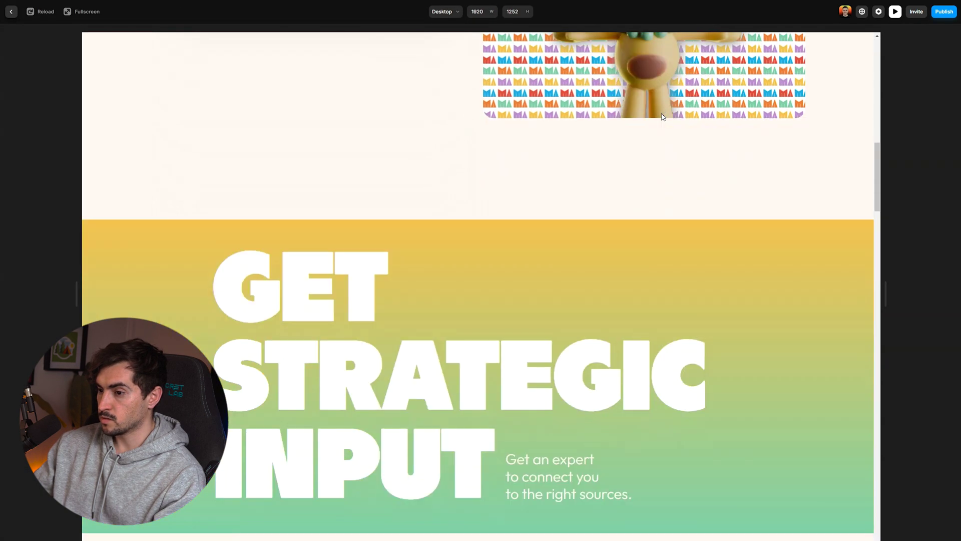
scroll(627, 210, down, 3)
key(Escape)
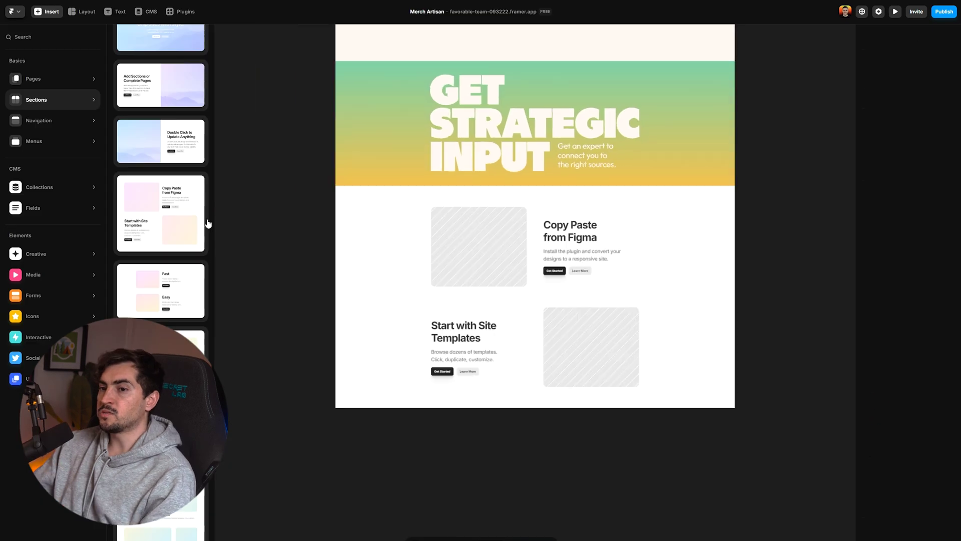
Apply the Heading 3 text style to the "Strategic Partner" heading in the features section.
click(578, 269)
scroll(575, 265, up, 3)
click(930, 394)
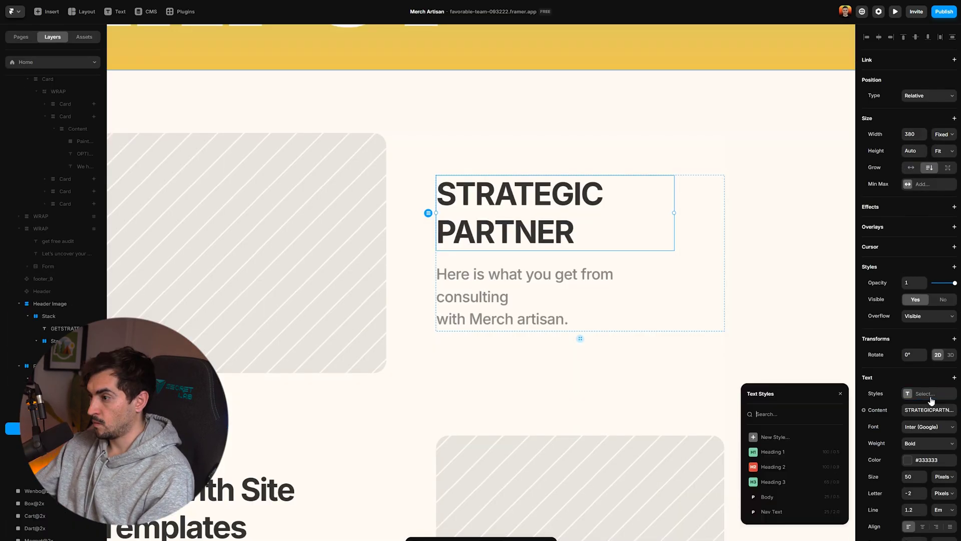
click(778, 467)
click(781, 482)
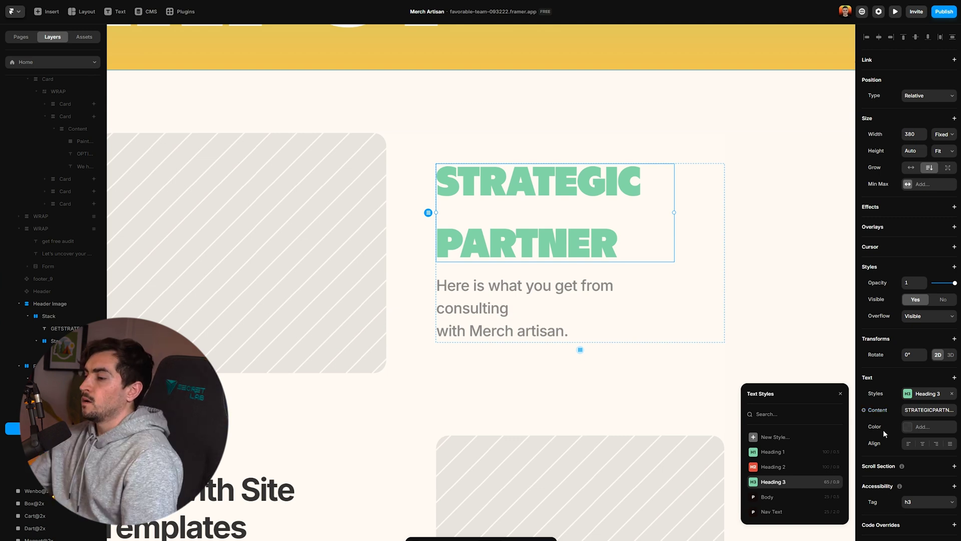
Create a Heading 4 text style for the "Strategic Partner" heading and set its colour to Red.
click(769, 439)
click(786, 499)
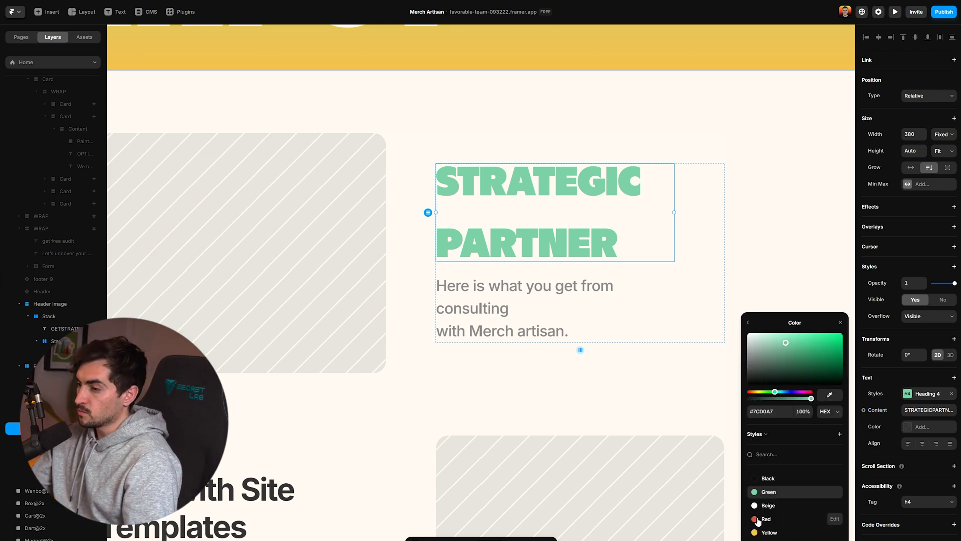
click(755, 520)
click(747, 322)
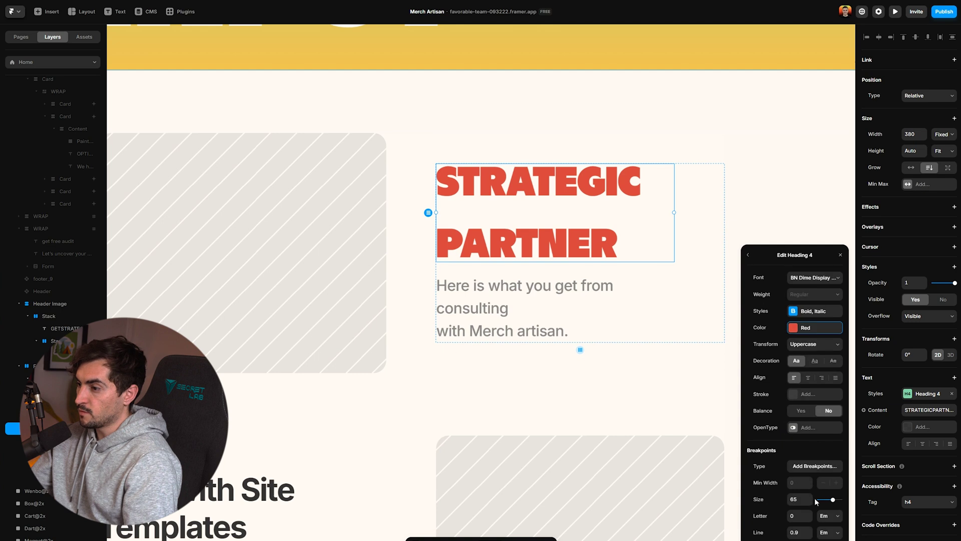
Reduce the Heading 4 style's line height so the two heading lines sit close together.
click(808, 535)
click(808, 535)
click(808, 535)
click(808, 535)
click(808, 535)
click(810, 536)
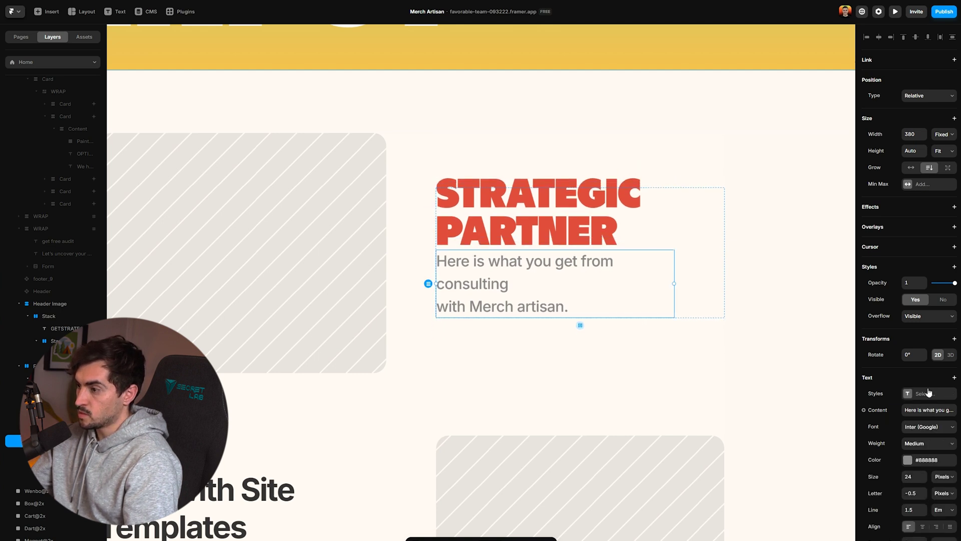
Style the paragraph under "Strategic Partner" with a left-aligned variant of Body named Body Left Aligned.
click(927, 393)
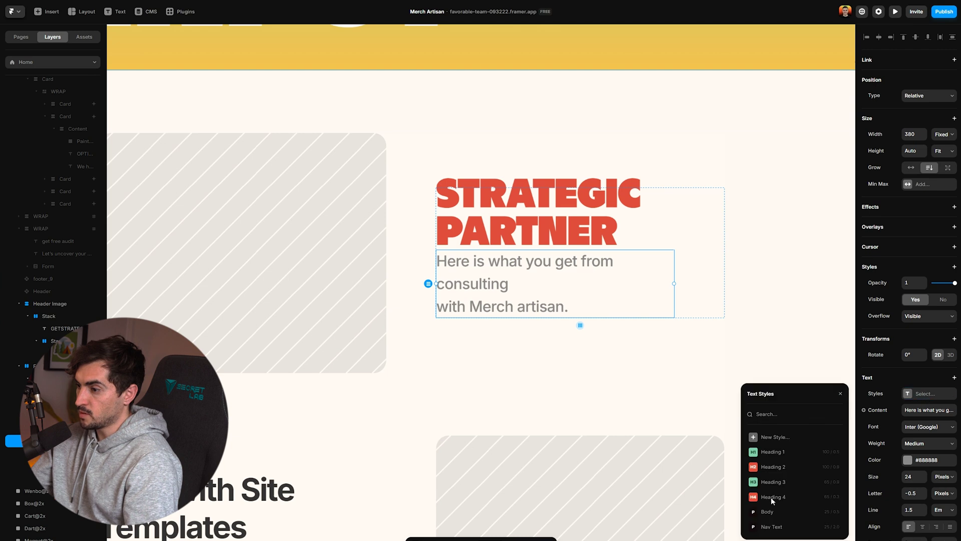
click(771, 511)
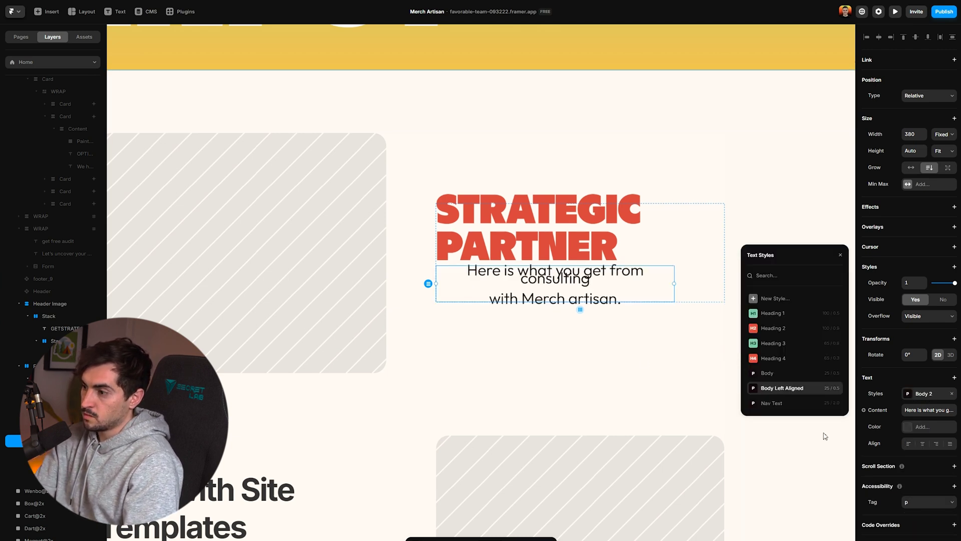
click(824, 387)
click(794, 378)
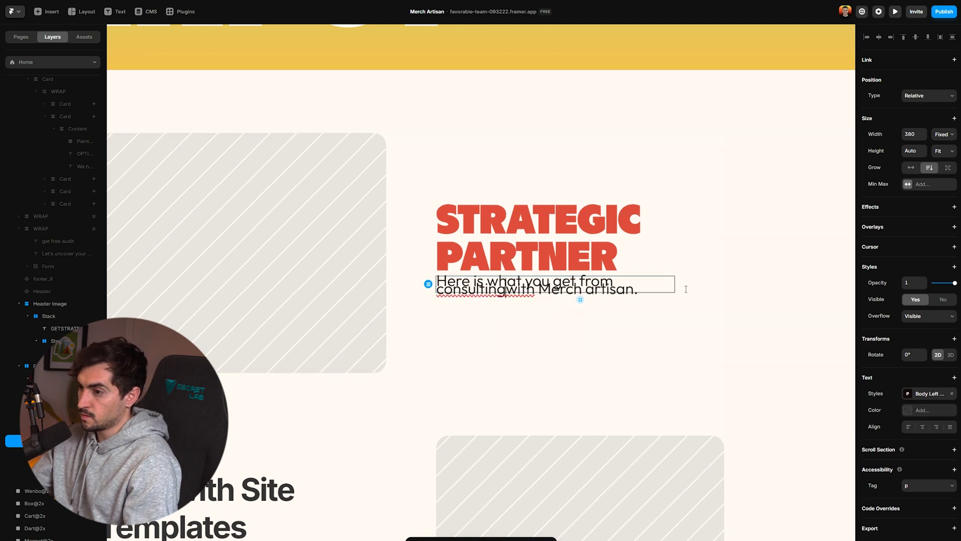
Increase the Body Left Aligned style's line height so the paragraph's lines no longer overlap.
key(ctrl+a)
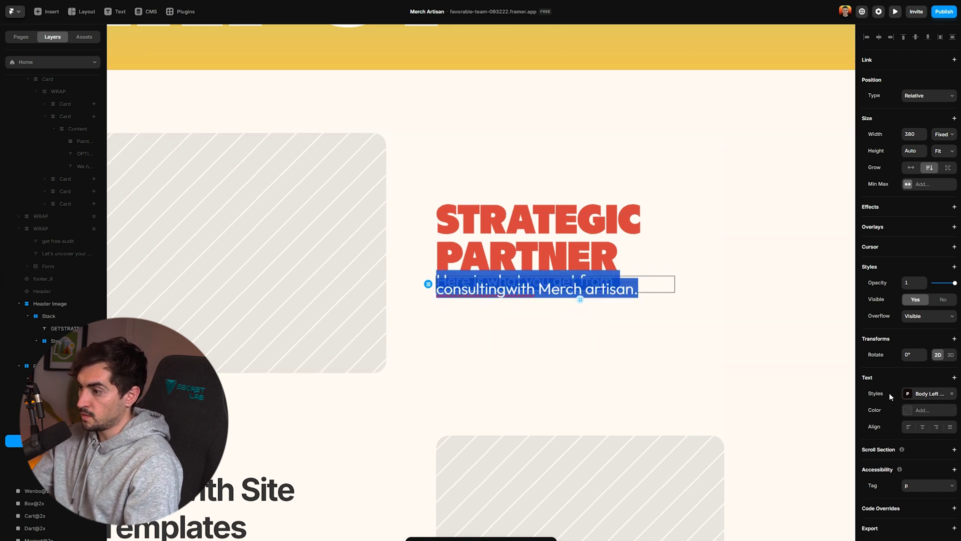
click(938, 396)
click(835, 527)
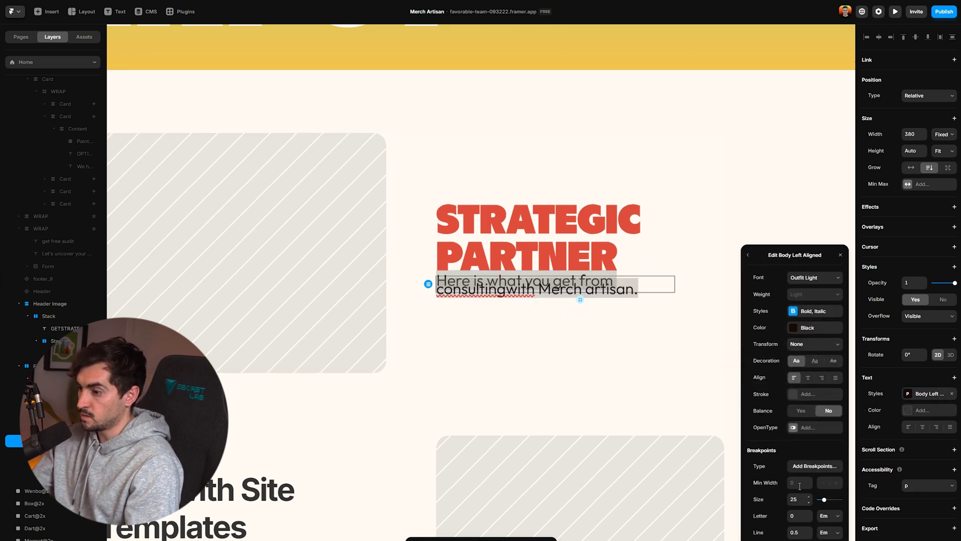
click(808, 530)
click(808, 530)
click(808, 530)
click(808, 530)
click(808, 530)
click(808, 529)
Switch the fill of the image placeholder beside the "Strategic Partner" text to a solid colour.
click(674, 217)
click(671, 213)
scroll(669, 208, down, 3)
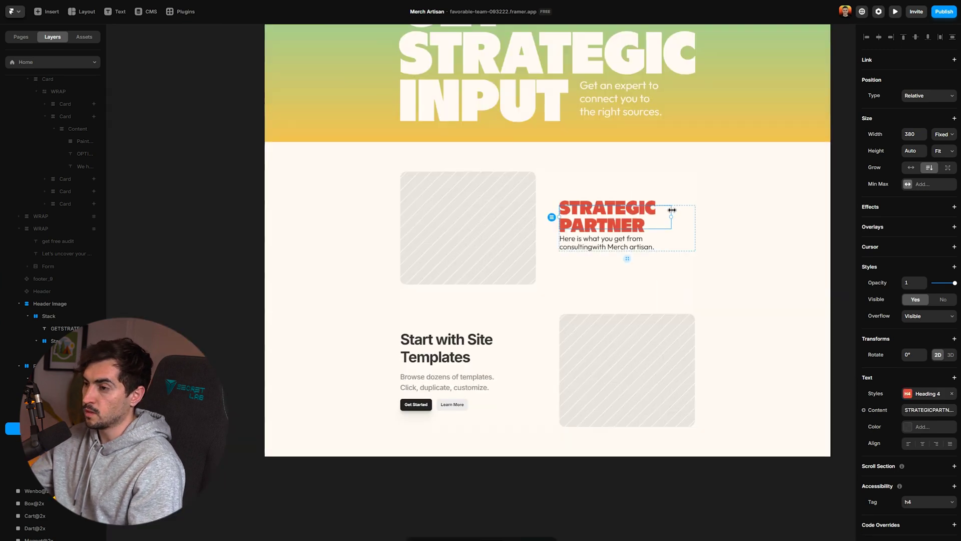
click(674, 210)
click(511, 197)
double_click(481, 242)
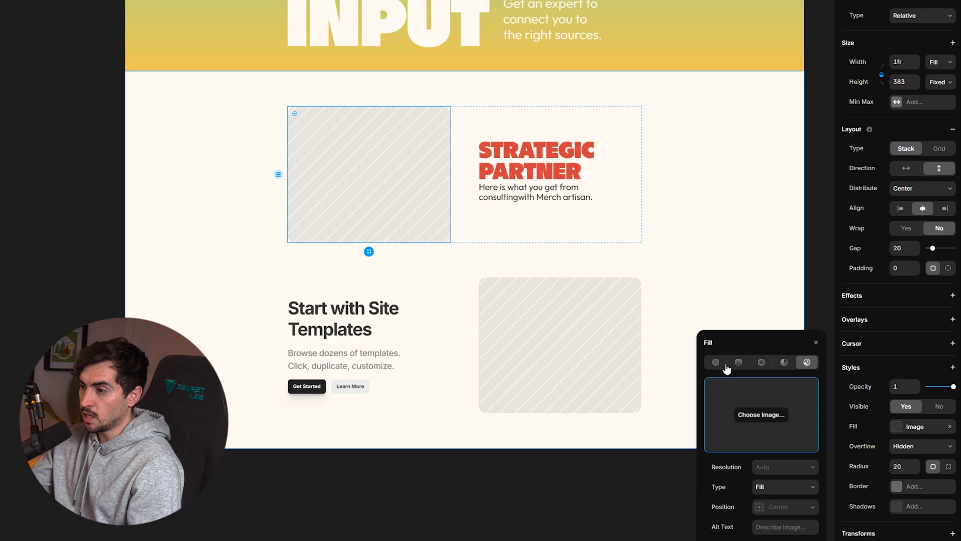
click(719, 363)
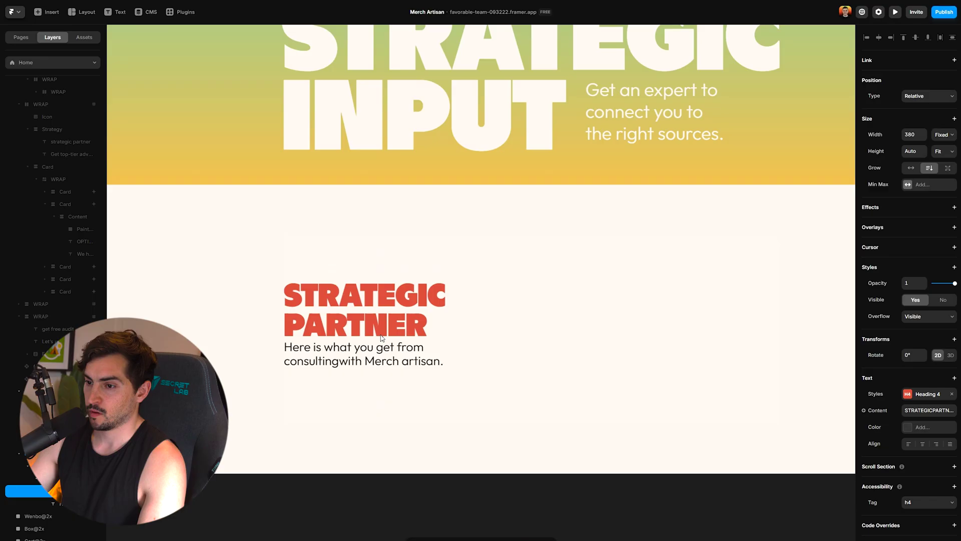
Set the gap of the stack holding the "Strategic Partner" heading and paragraph to 36.
click(386, 351)
click(385, 322)
key(Escape)
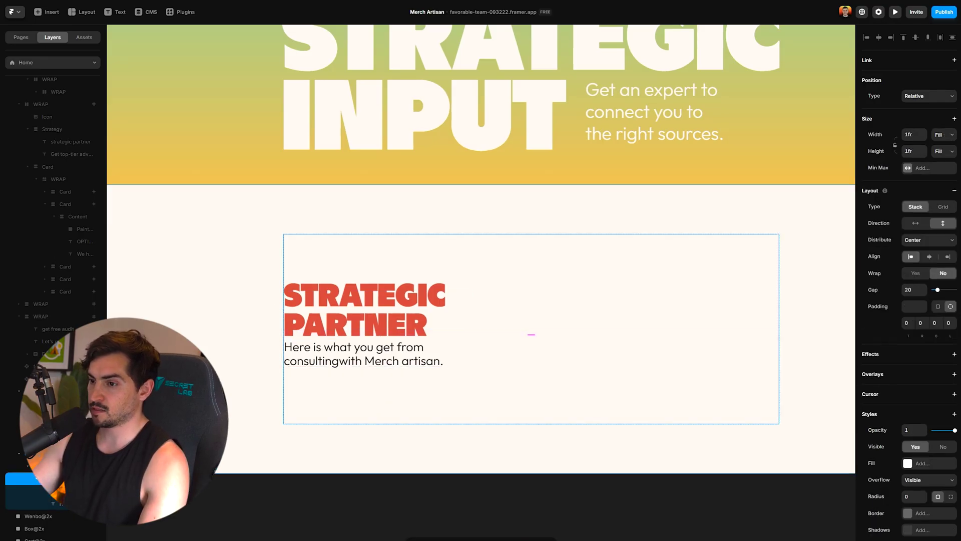
drag(941, 290, 941, 290)
Duplicate the "Strategic Partner" content stack and place the copy beside it as a second column.
click(24, 467)
click(36, 483)
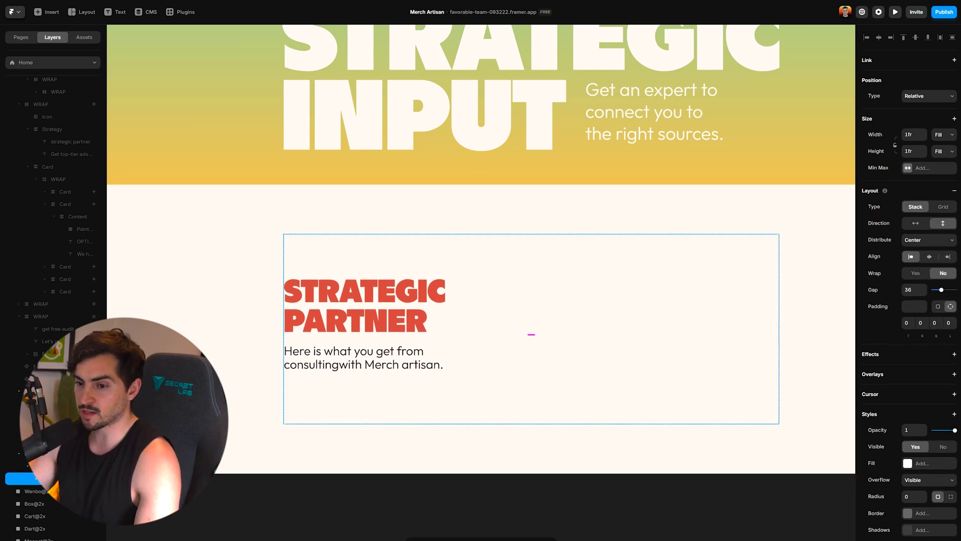
key(ctrl+d)
drag(68, 515, 55, 466)
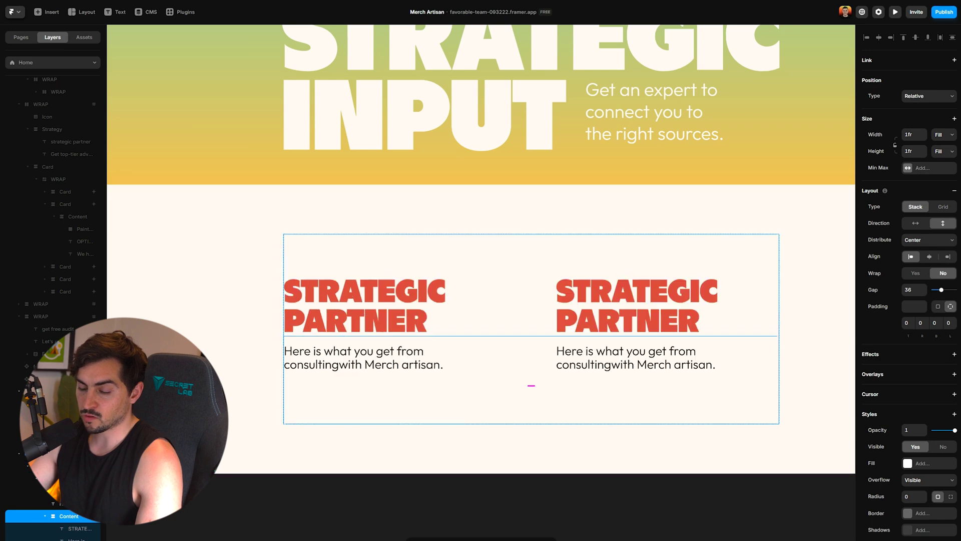
click(36, 491)
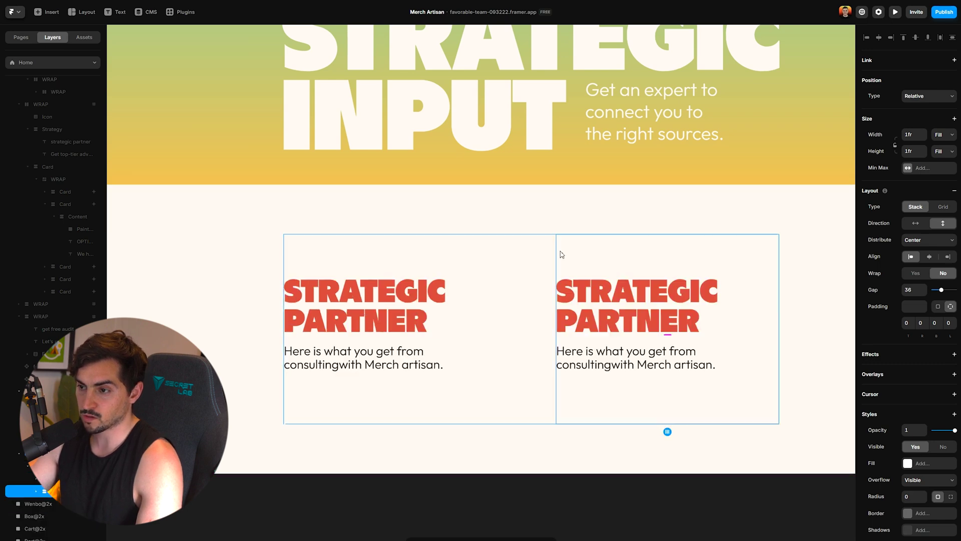
Give the second "Strategic Partner" column a white fill.
scroll(557, 245, down, 3)
drag(650, 258, 551, 277)
scroll(447, 273, up, 2)
click(442, 315)
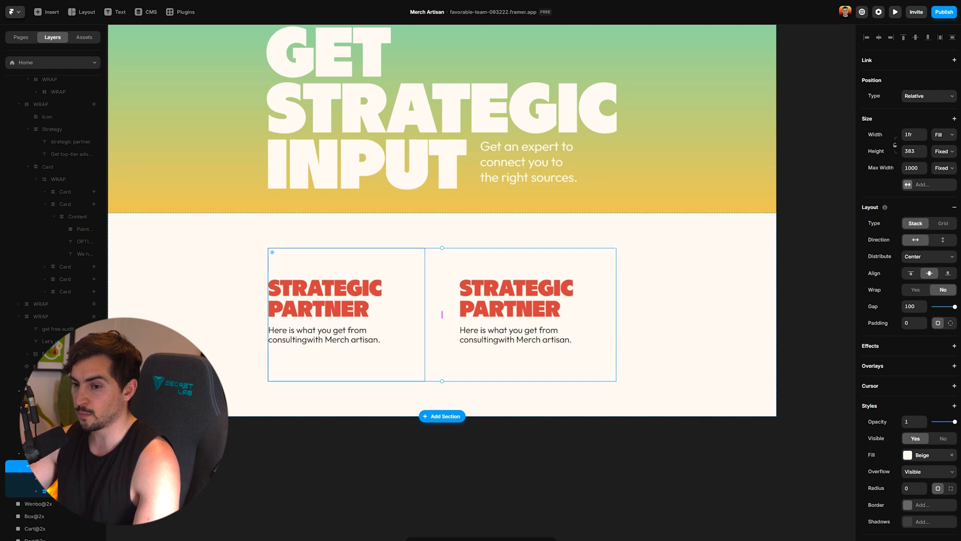
click(499, 337)
drag(584, 293, 510, 305)
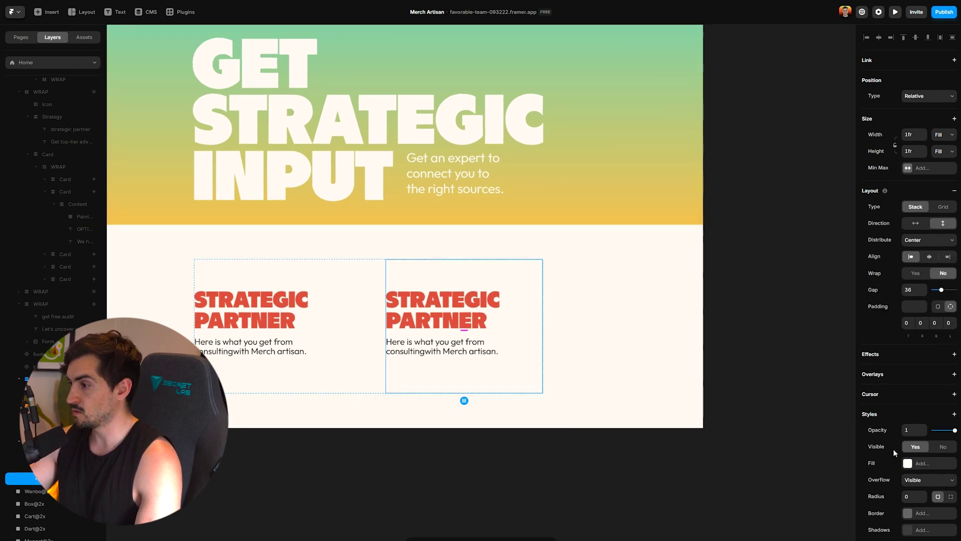
click(920, 465)
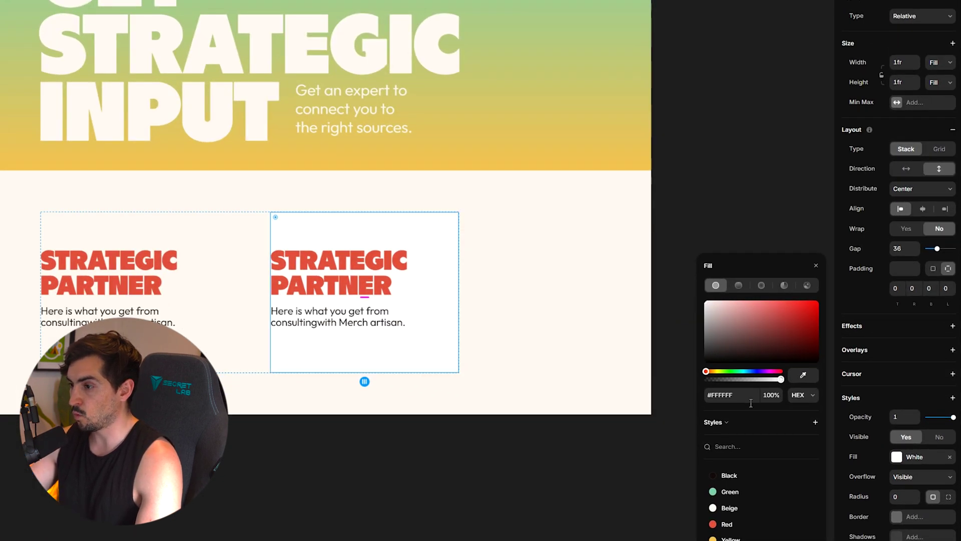
Set the white card's padding to 30 and its corner radius to 25, with overflow Hidden.
click(901, 270)
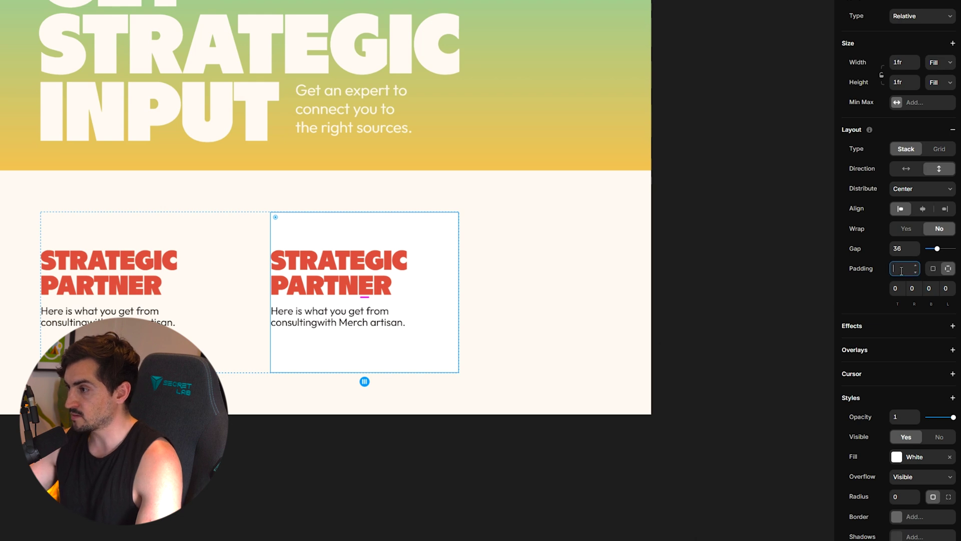
text(30)
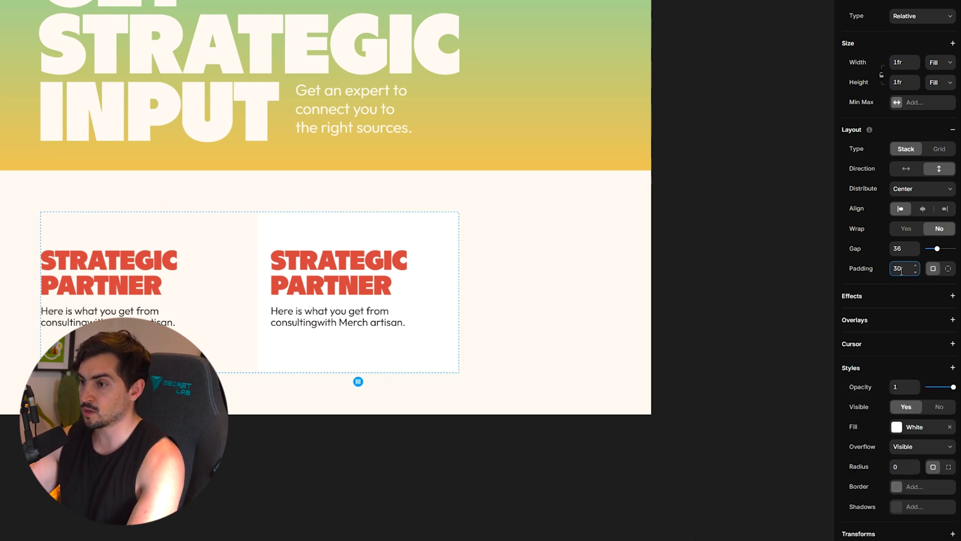
scroll(894, 391, down, 3)
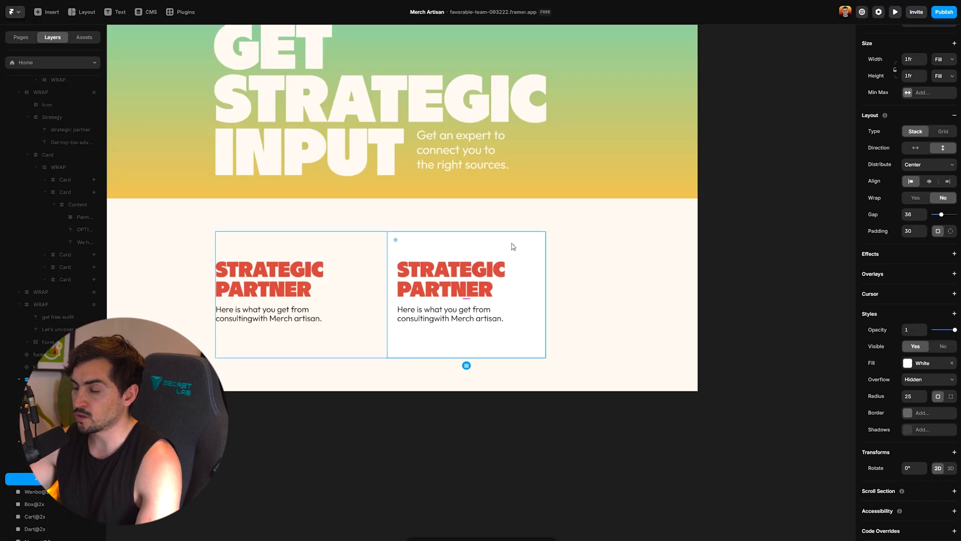
Try adding a duplicate of the white card as a third column.
key(ctrl+d)
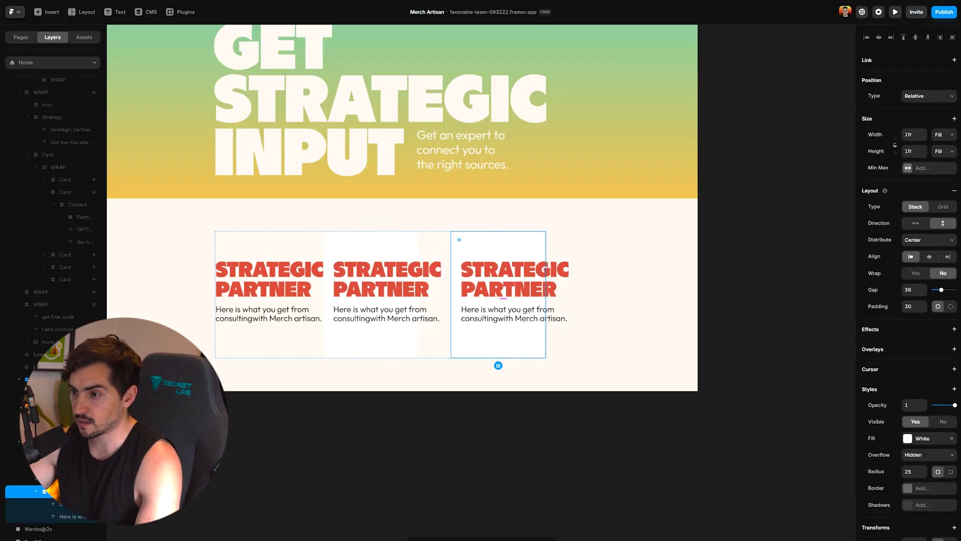
key(ctrl+z)
Adjust the white card's height to about 351 and the gap between its heading and paragraph to 43.
scroll(944, 193, down, 1)
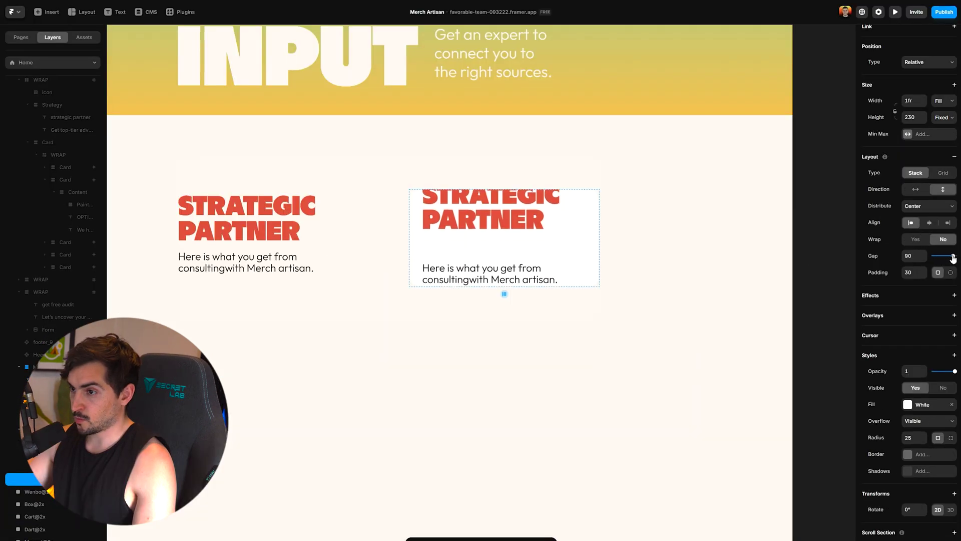
drag(506, 193, 514, 140)
click(645, 169)
click(500, 236)
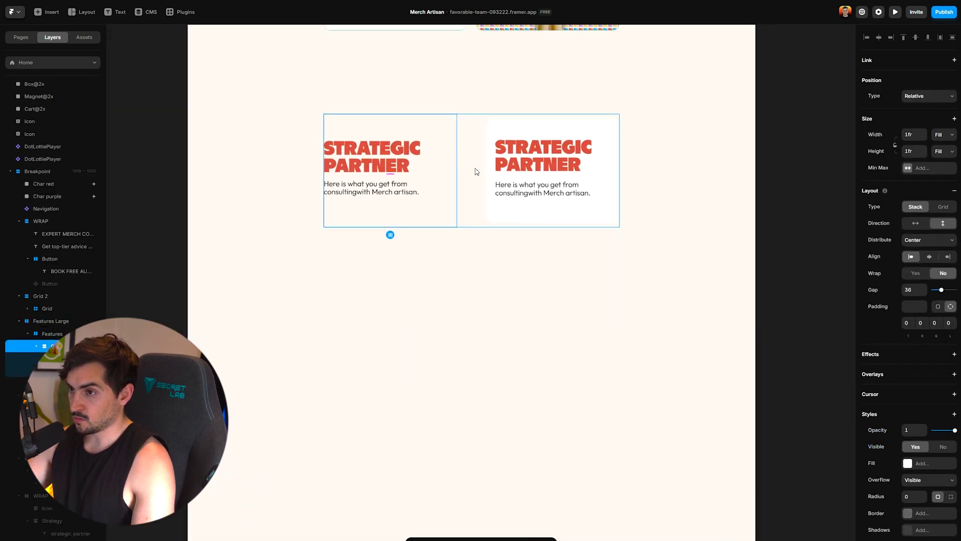
Widen the gap between the Features stack's two columns to about 243 and set its maximum width to 1250.
click(475, 173)
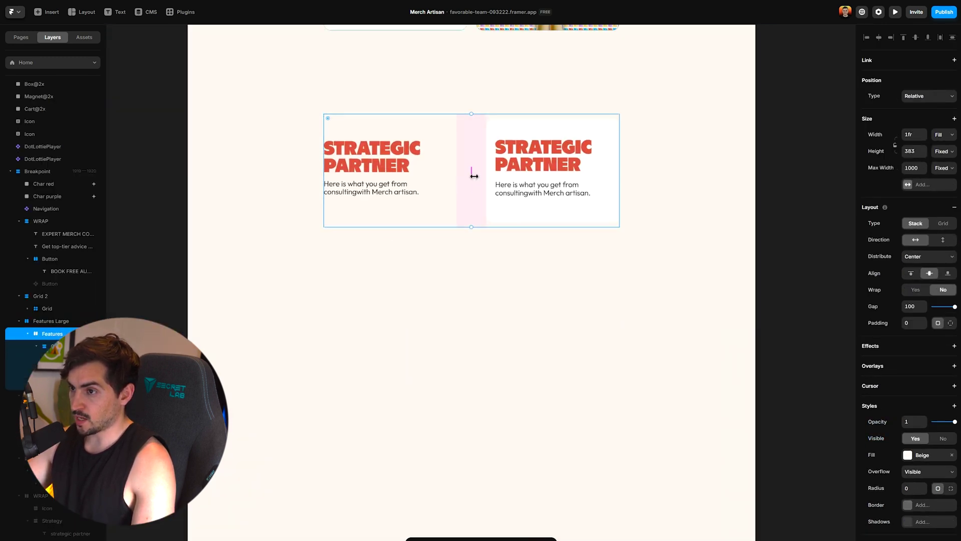
drag(473, 173, 515, 174)
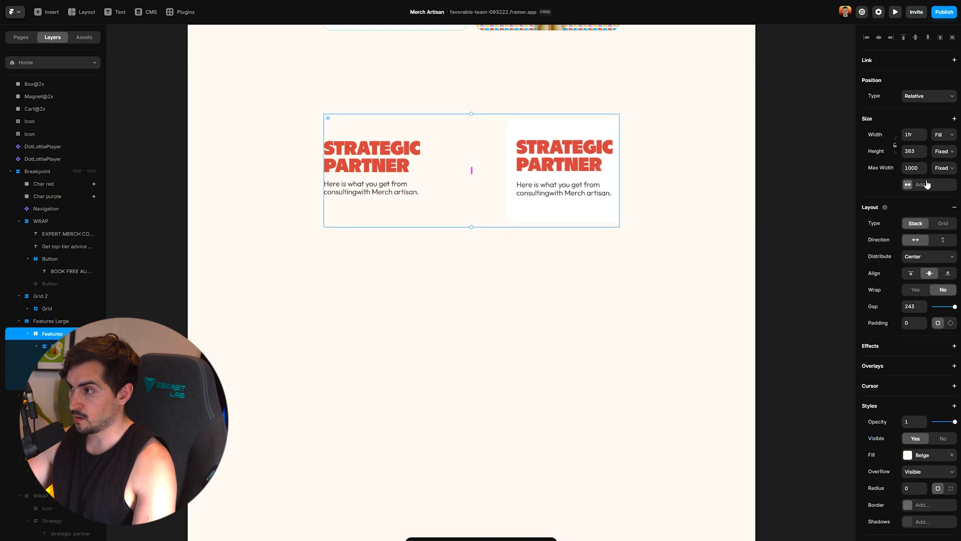
click(905, 172)
text(1250)
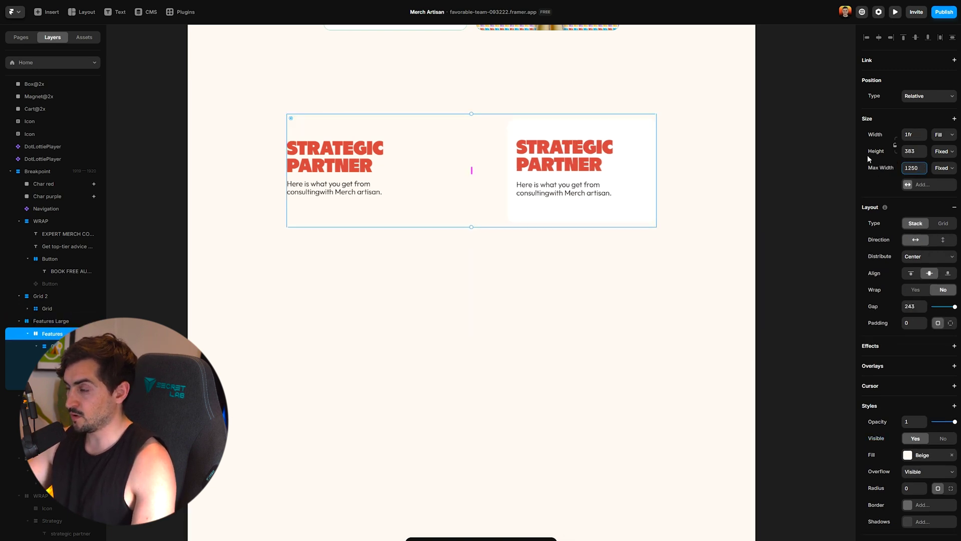
drag(706, 95, 655, 170)
scroll(605, 197, down, 3)
scroll(606, 196, up, 3)
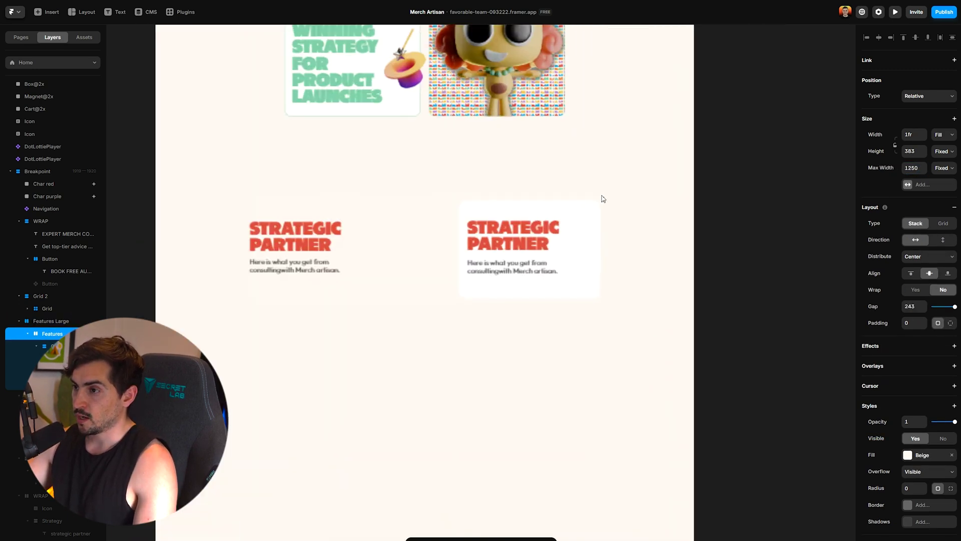
click(596, 217)
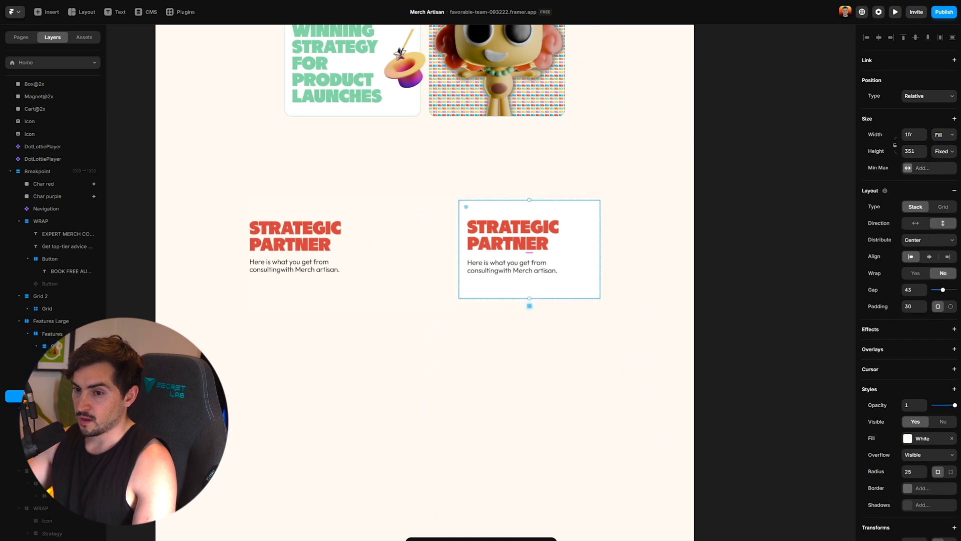
Duplicate the white card repeatedly to build a vertical column of five identical cards.
key(ctrl+d)
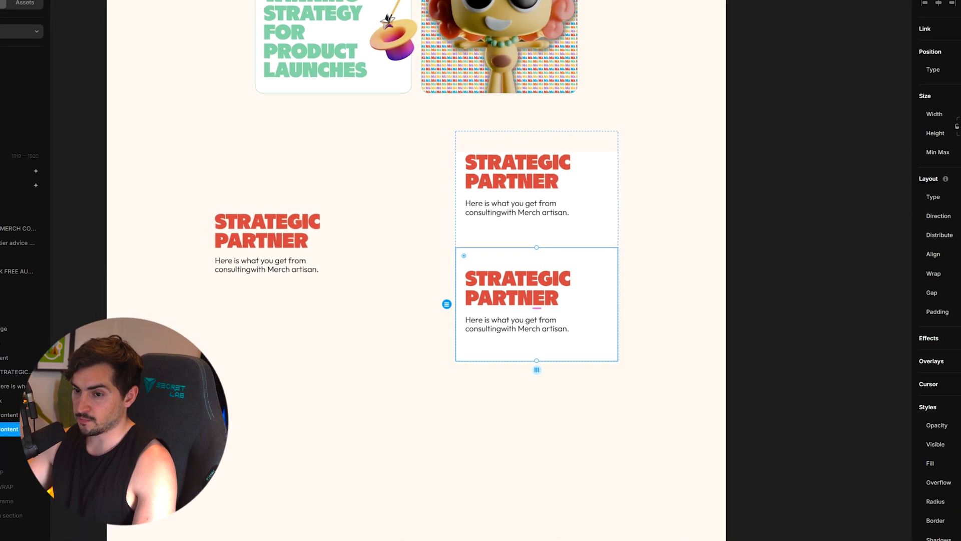
key(ctrl+d)
key(ctrl+d)
key(ctrl+d)
key(ctrl+d)
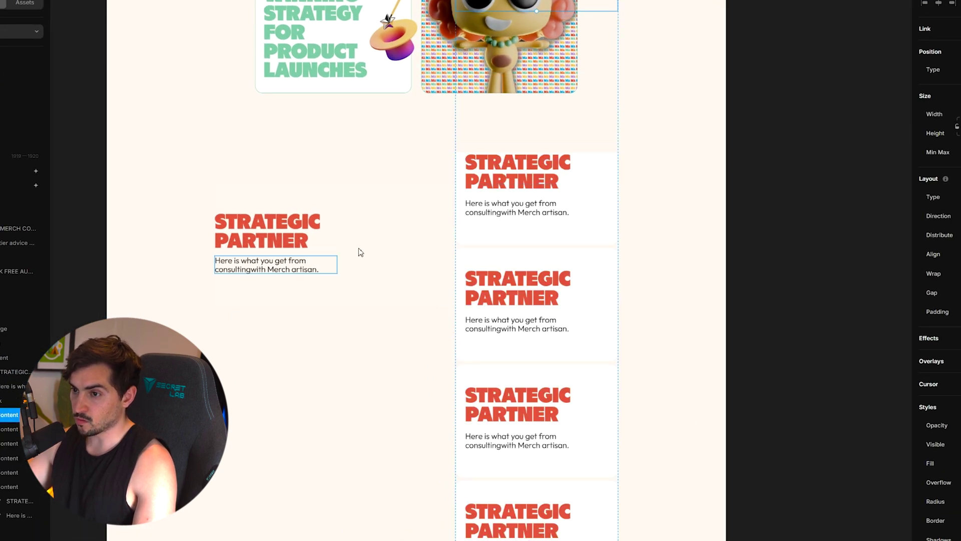
key(ctrl+d)
click(365, 239)
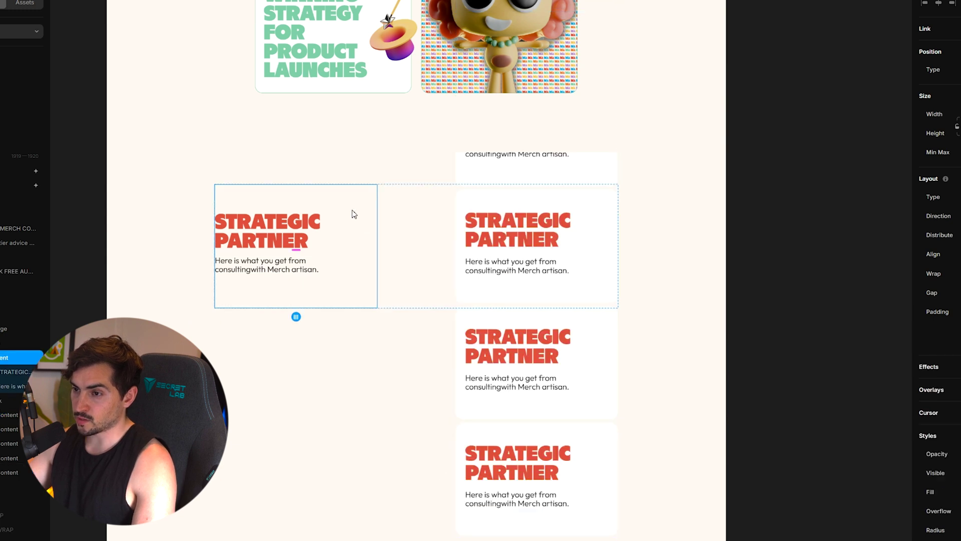
Increase the Features stack's height to 1885 so that it contains all five white cards.
click(653, 186)
scroll(632, 186, down, 3)
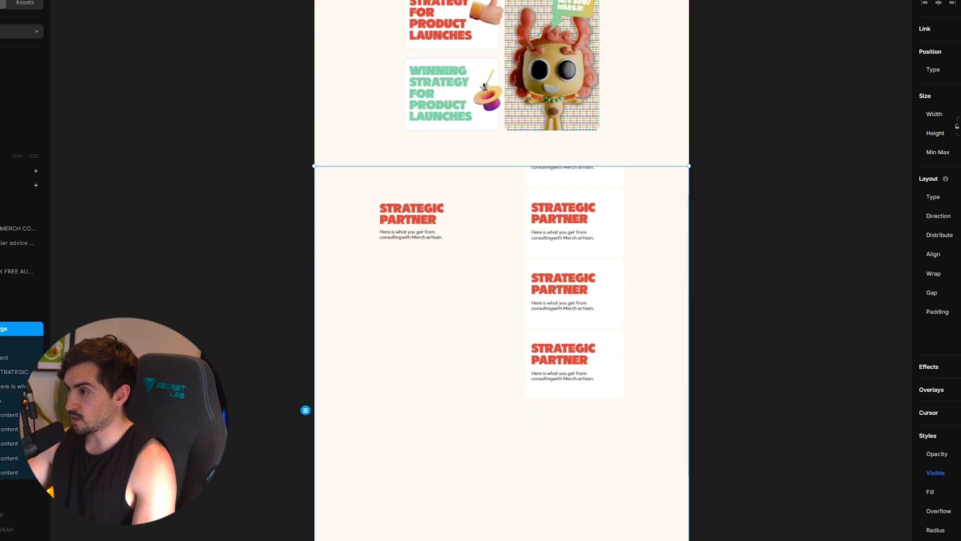
key(ctrl+z)
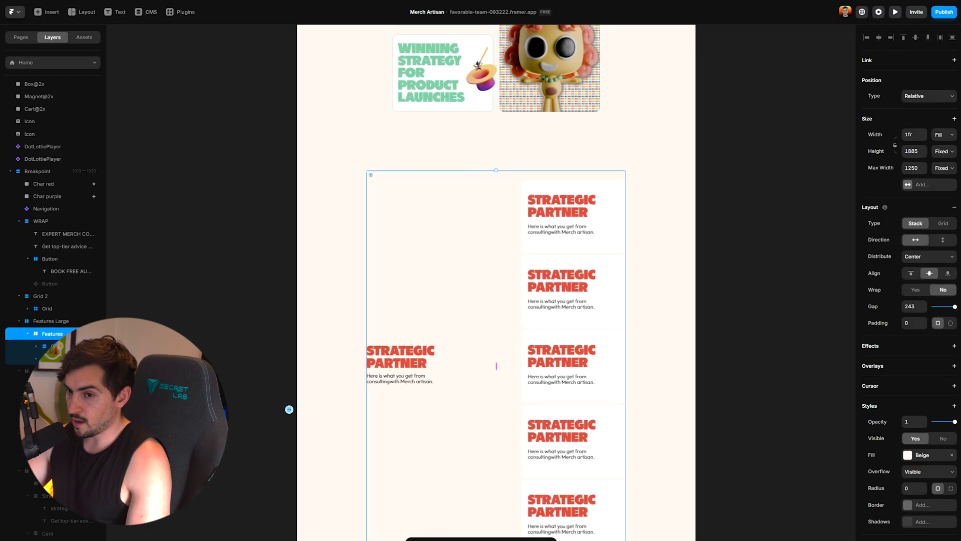
drag(601, 252, 596, 243)
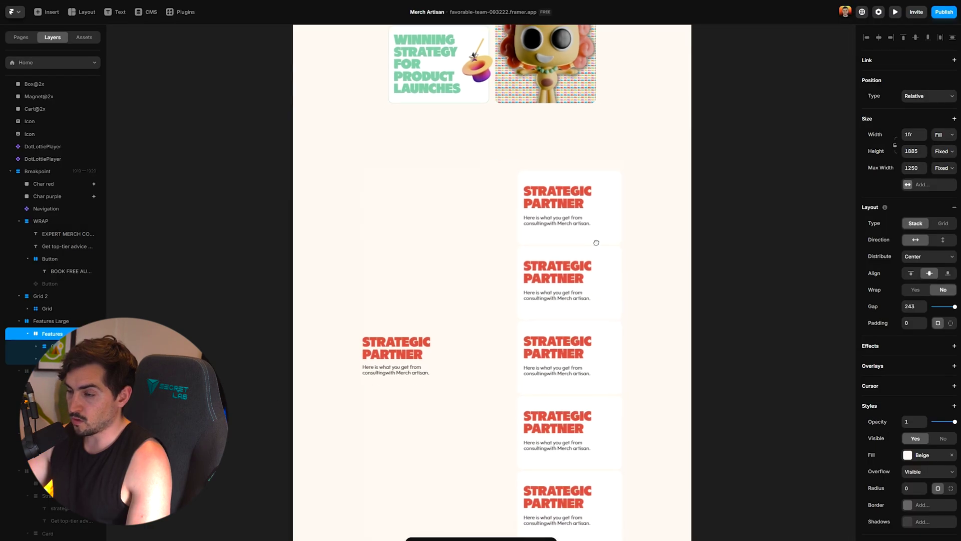
scroll(593, 221, down, 1)
scroll(588, 216, down, 3)
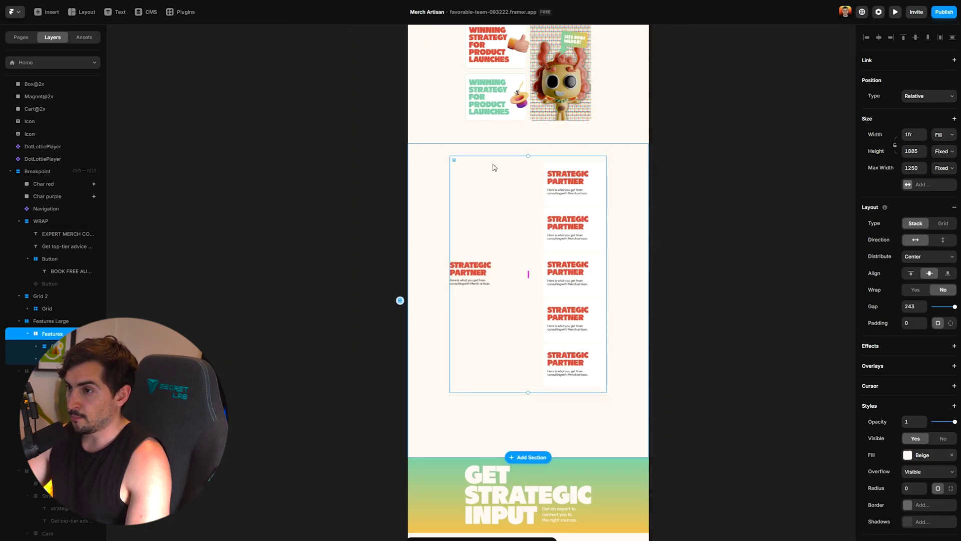
scroll(586, 195, up, 2)
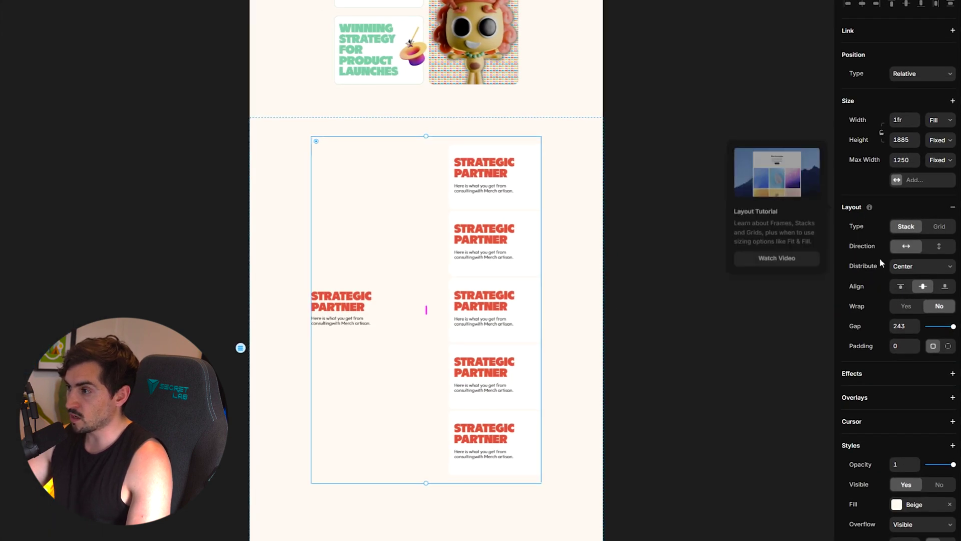
Align the Features stack's columns to the top and set the heading column's distribution to Start.
click(902, 287)
key(Return)
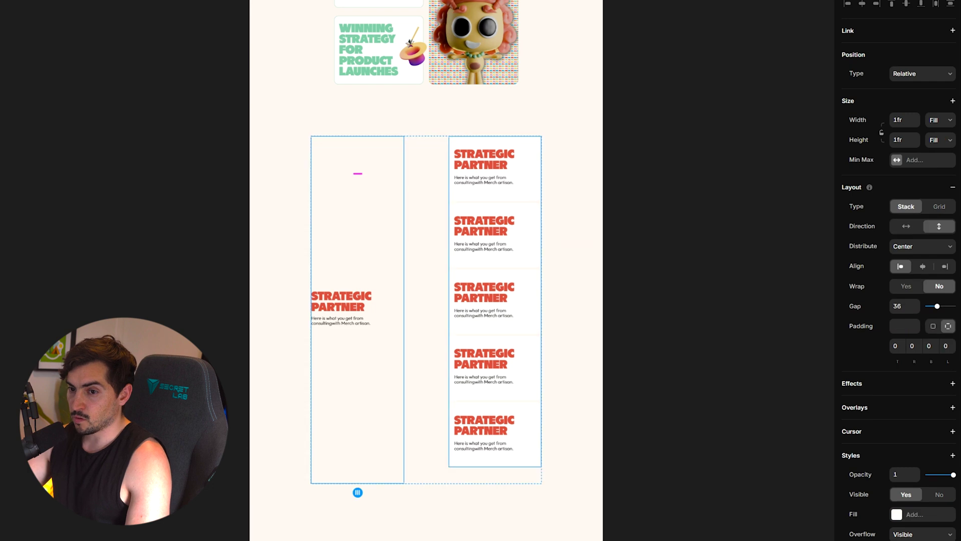
key(Tab)
click(931, 249)
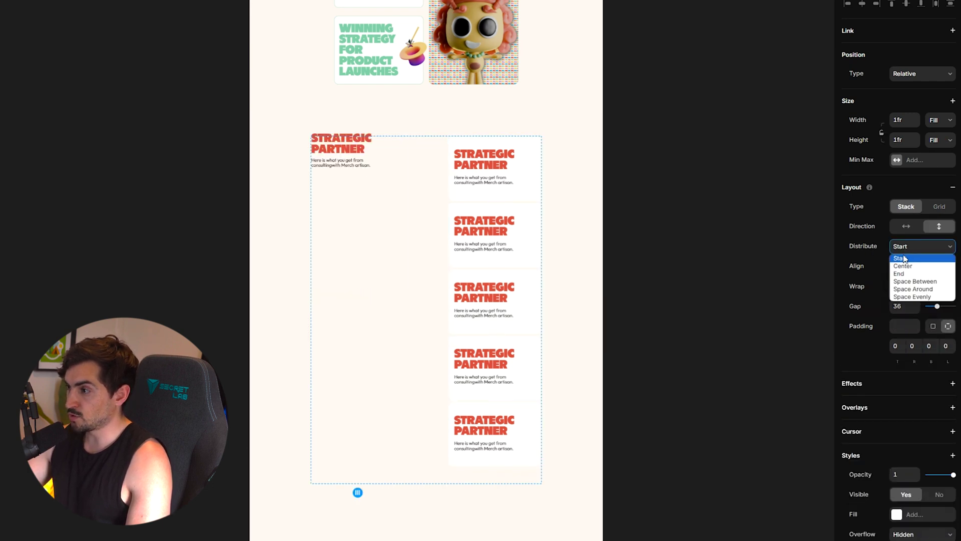
click(902, 266)
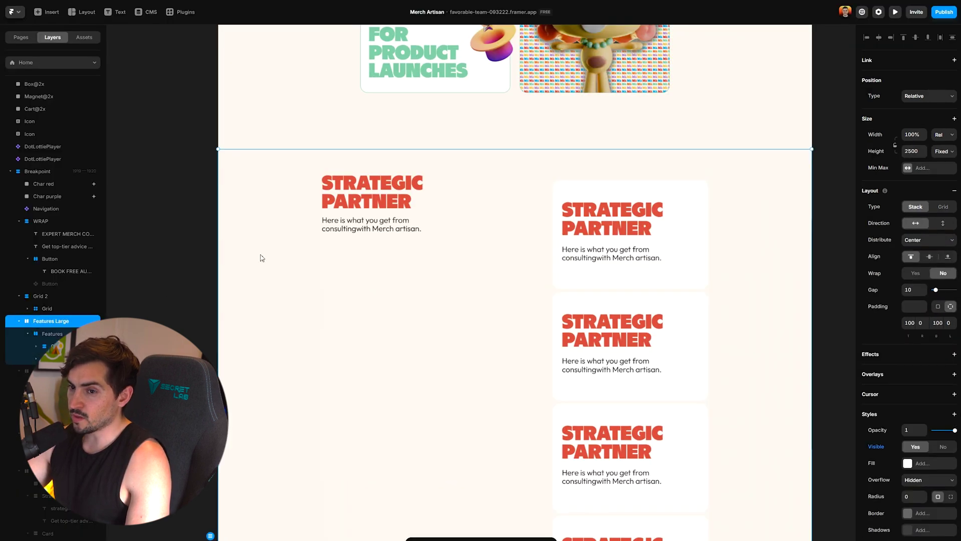
Change the position type of the Features heading and paragraph column to Sticky.
key(ctrl+z)
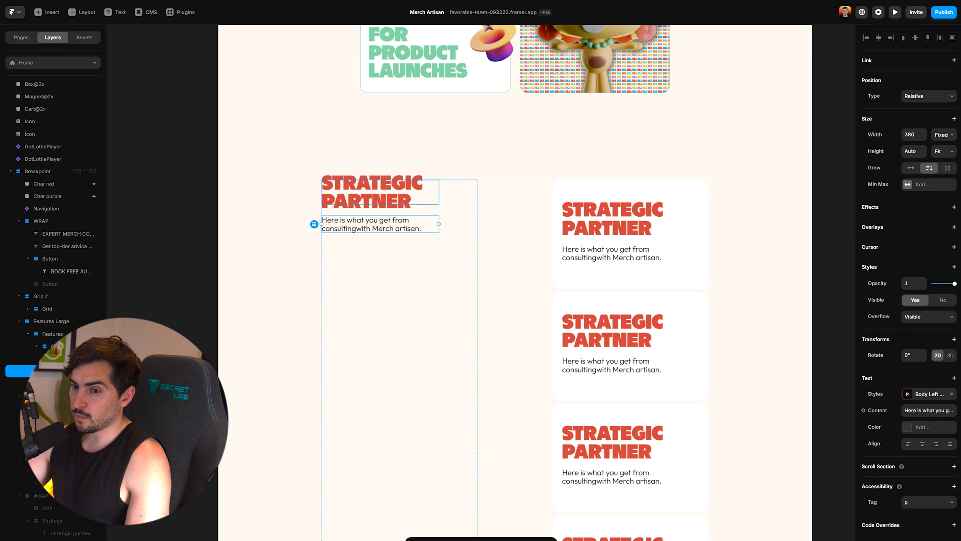
key(Escape)
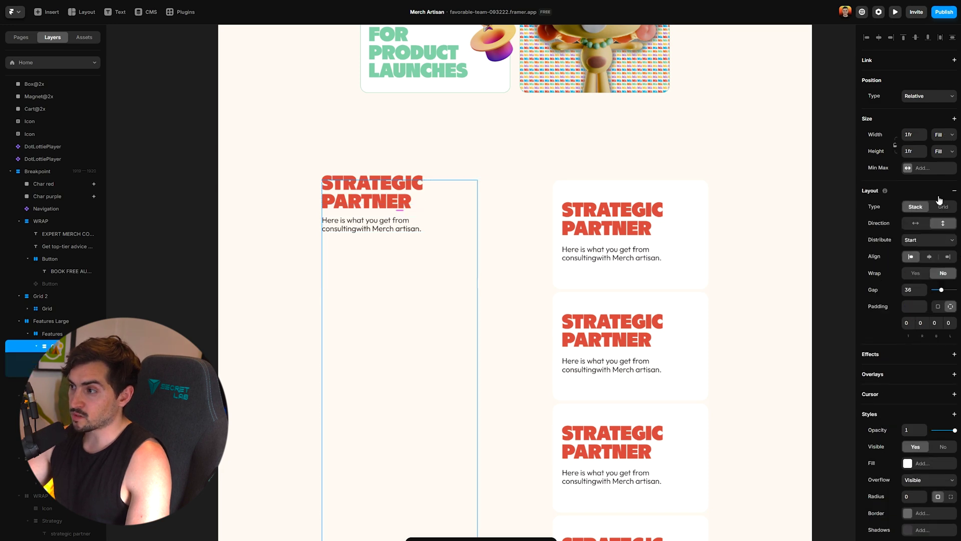
click(934, 94)
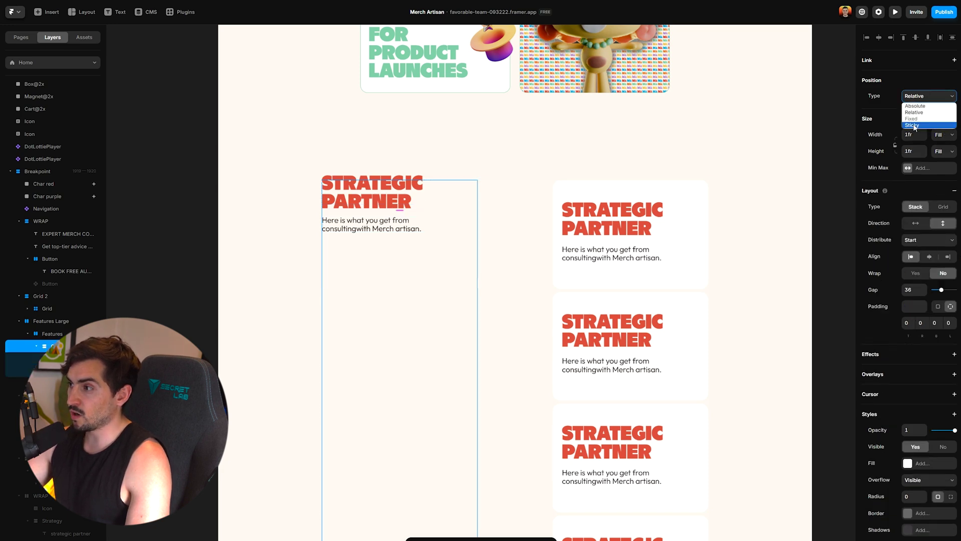
click(914, 125)
scroll(725, 156, down, 5)
scroll(725, 156, up, 5)
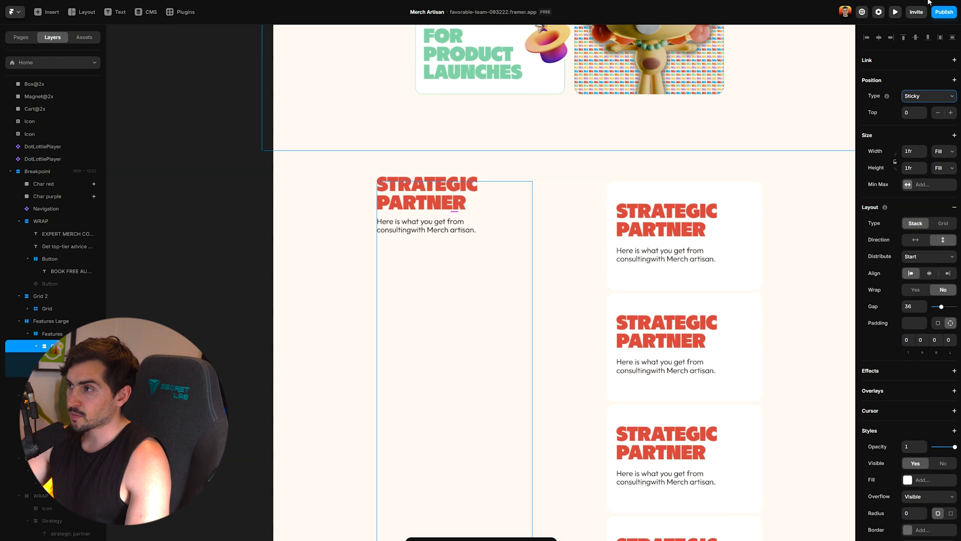
Preview the page down to the features section to check the sticky text column's scrolling, and return to the editor.
click(895, 12)
scroll(626, 199, down, 10)
scroll(666, 200, down, 10)
scroll(395, 140, down, 6)
scroll(395, 140, up, 3)
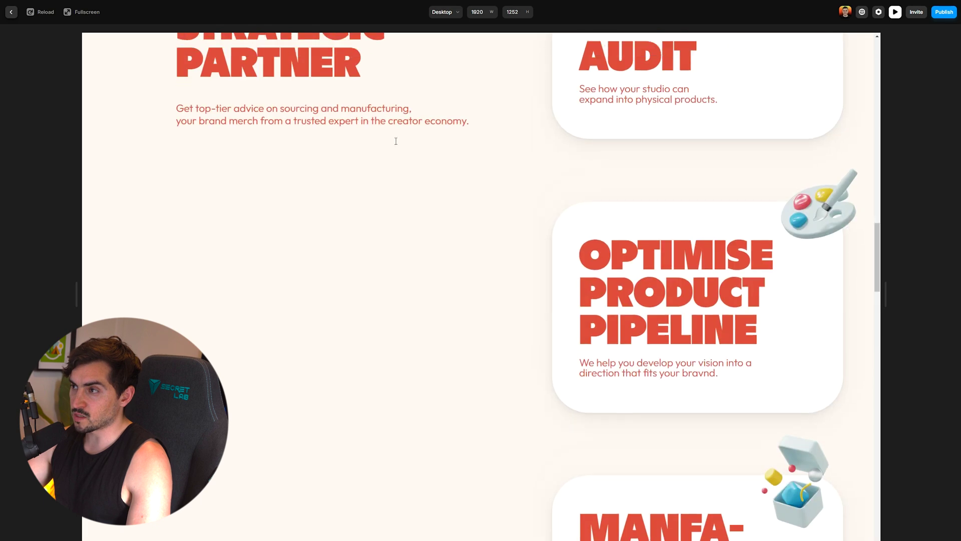
key(Escape)
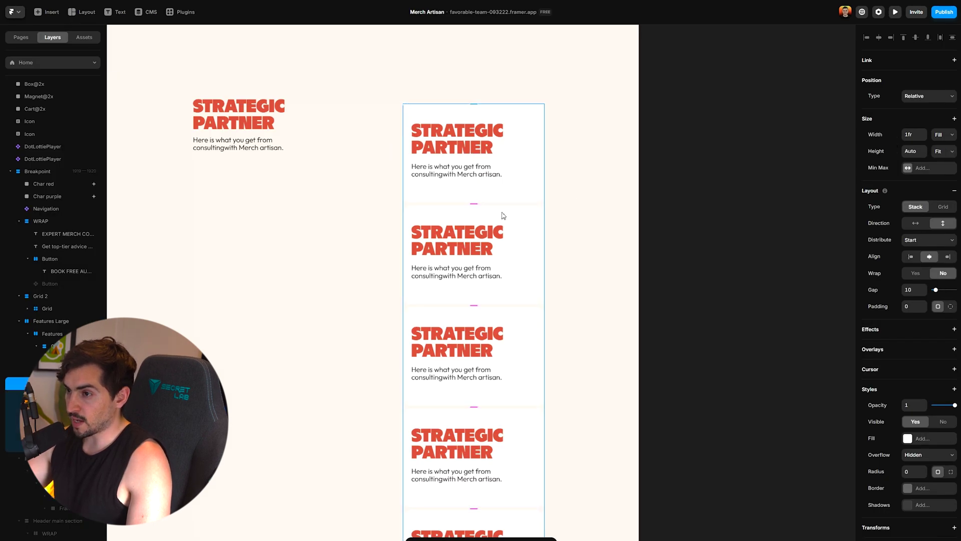
Widen the gap between the cards to about 108 and place the dart, paint, box, magnet and cart images one per card.
drag(475, 204, 476, 229)
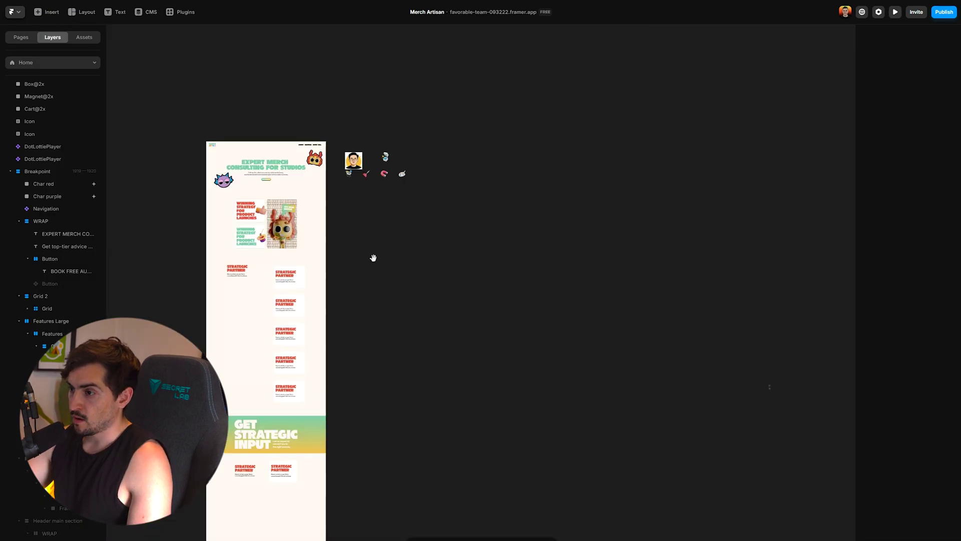
scroll(386, 182, up, 5)
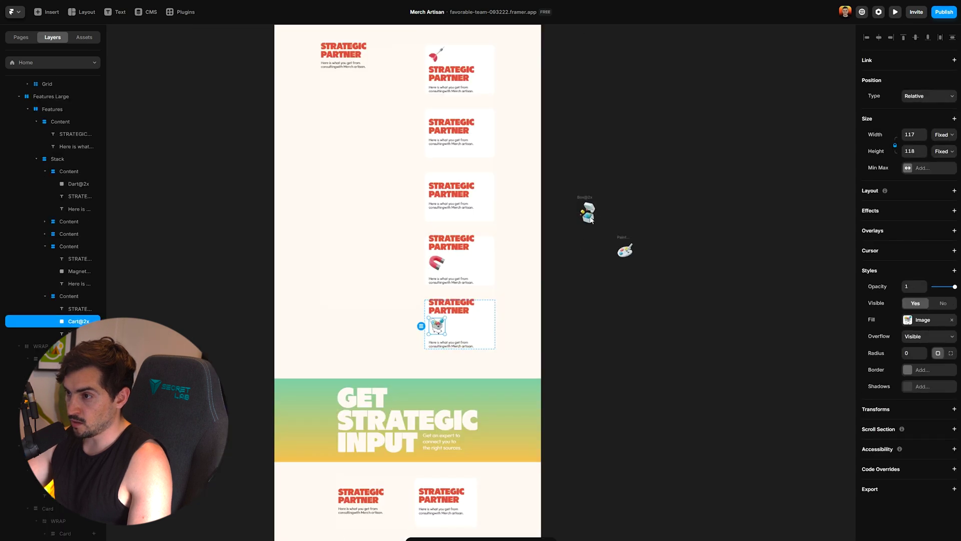
drag(583, 208, 439, 198)
mouse_move(625, 249)
mouse_down()
mouse_move(514, 154)
mouse_move(438, 136)
mouse_up()
scroll(471, 73, up, 3)
Set the position type of all five card images to Absolute.
click(408, 39)
shift+click(411, 191)
shift+click(412, 302)
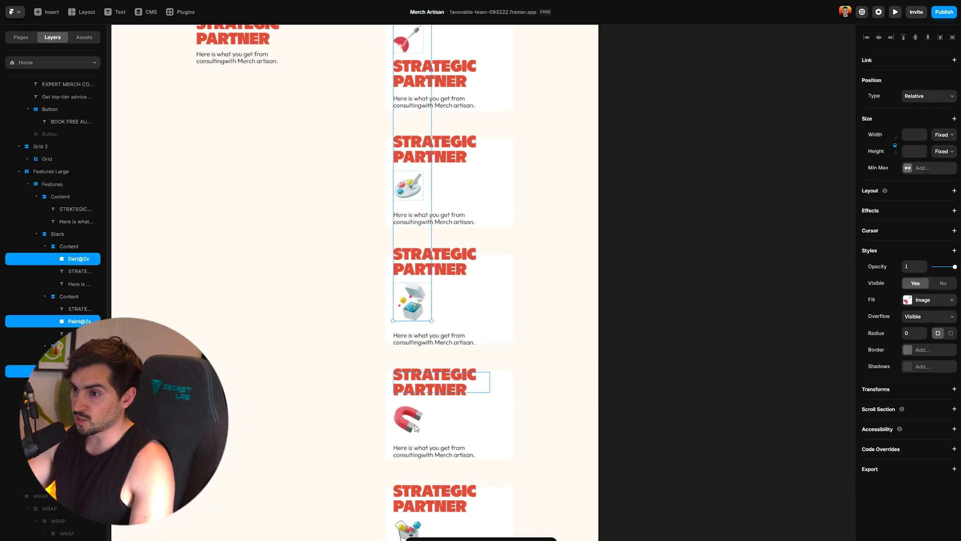
shift+click(415, 428)
scroll(419, 401, down, 2)
shift+click(388, 441)
click(910, 98)
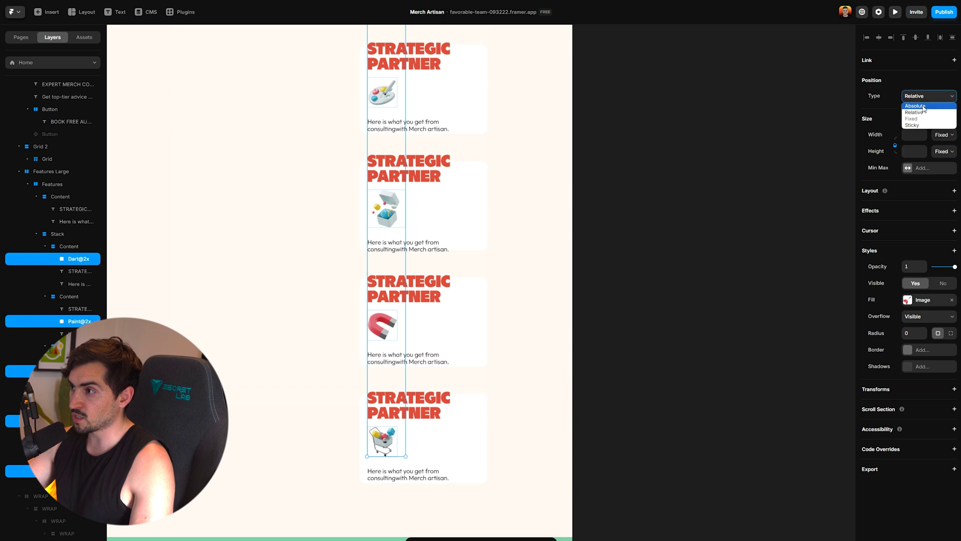
click(923, 106)
click(592, 217)
Enlarge the dart image to about 182 by 182 and place it over the first card's upper-right corner.
scroll(629, 283, up, 4)
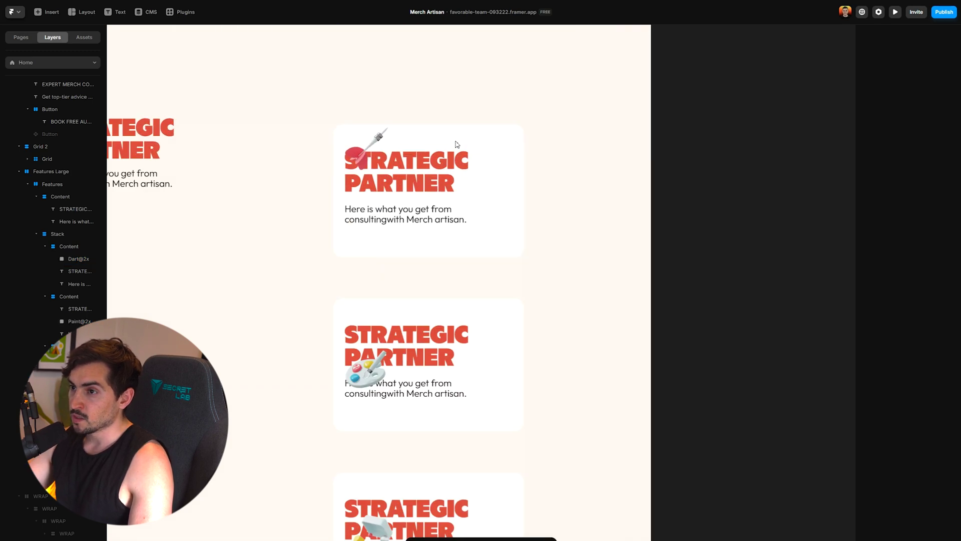
click(377, 152)
drag(378, 152, 533, 148)
key(Escape)
Set the overflow to Visible on the first card and on the stack that holds the cards.
click(728, 263)
click(513, 240)
click(922, 457)
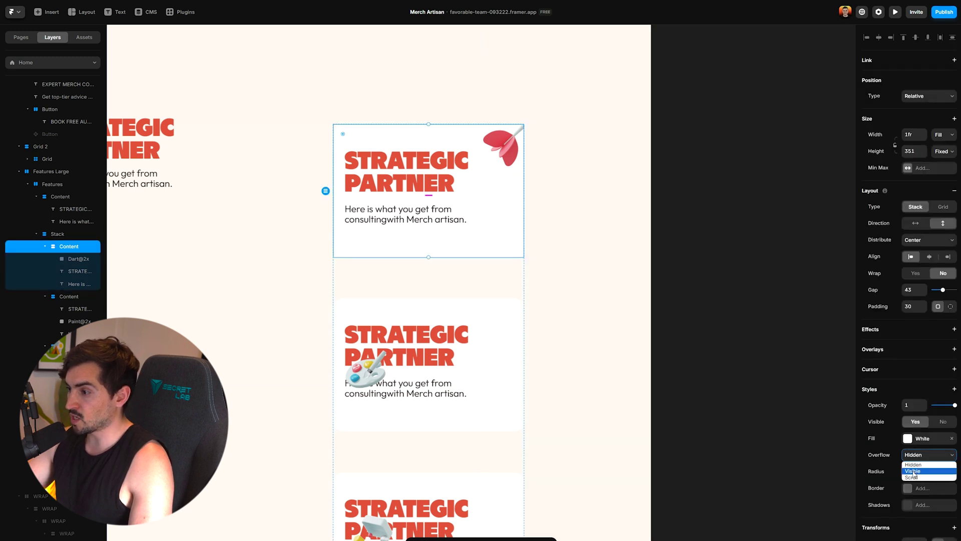
click(909, 471)
scroll(60, 280, up, 3)
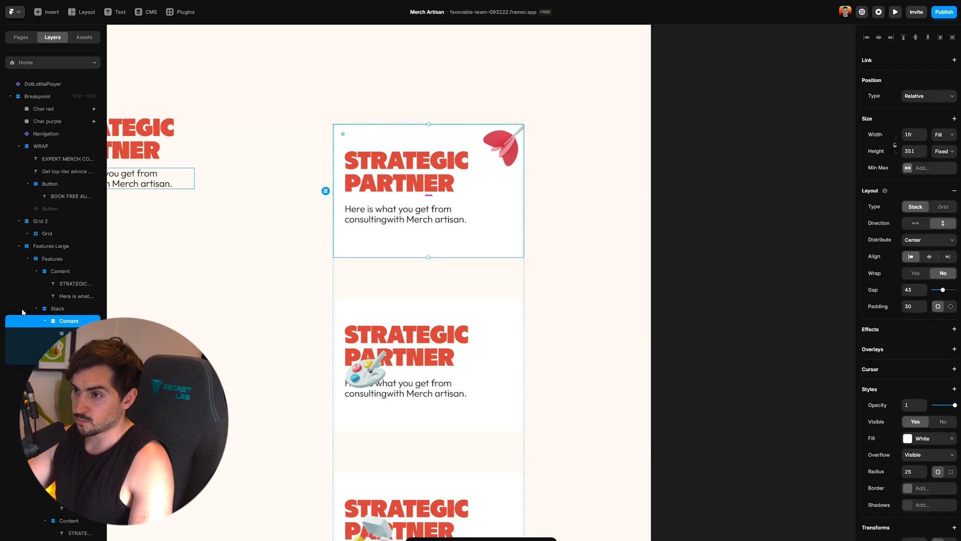
click(74, 310)
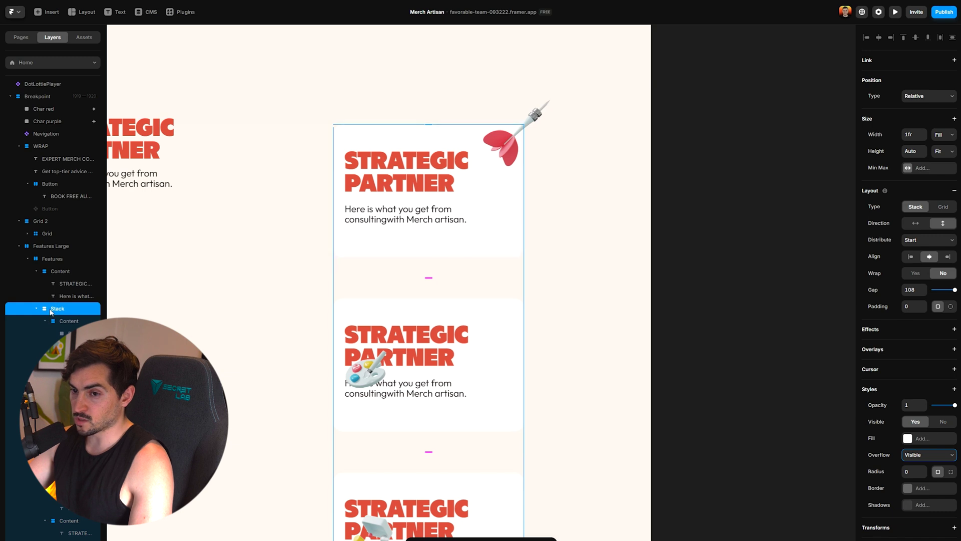
Adjust the dart's placement and enlarge the paint palette to about 216 by 215 over the second card's right edge.
click(493, 151)
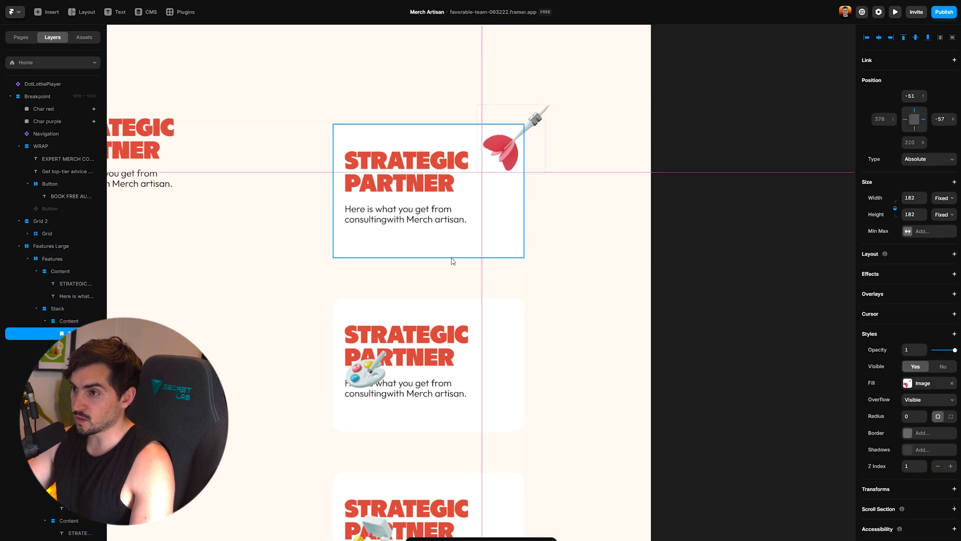
click(365, 380)
drag(391, 393, 428, 430)
drag(403, 370, 537, 343)
scroll(537, 343, down, 4)
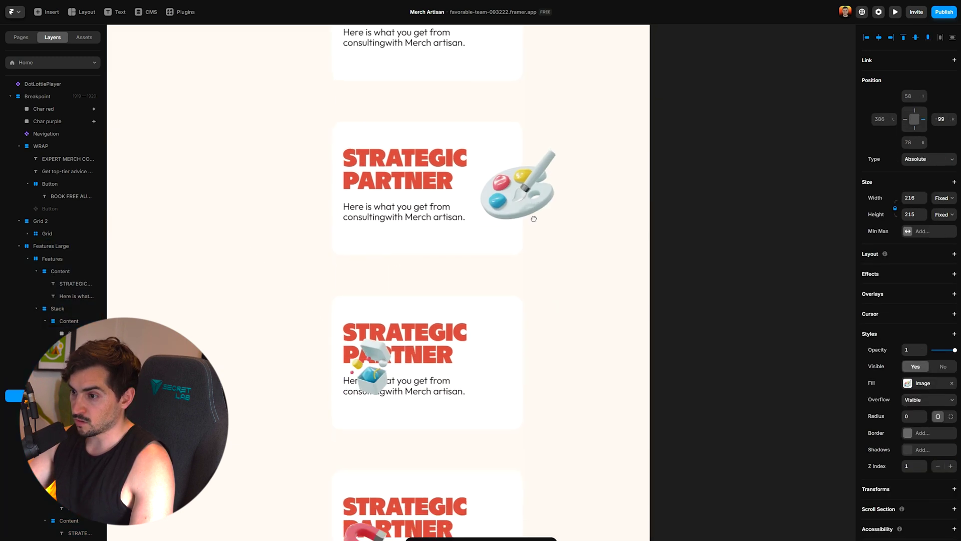
Enlarge the box image to about 227 by 227, rotate it 6°, and place it over the third card's right edge.
drag(376, 365, 536, 380)
drag(572, 332, 589, 321)
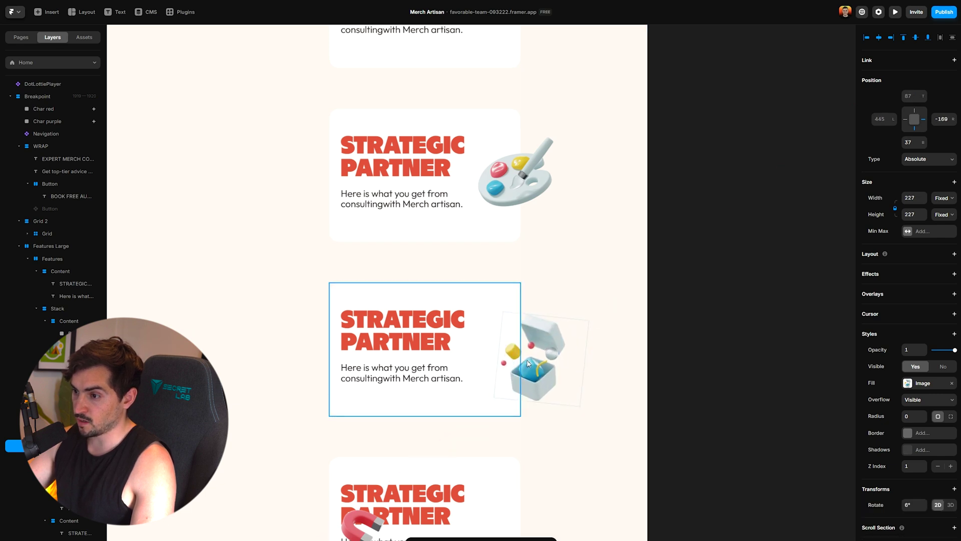
drag(546, 363, 515, 359)
scroll(586, 242, down, 3)
Enlarge the magnet and the cart, the cart to about 288 by 288, over the right edges of the fourth and fifth cards.
drag(350, 393, 564, 449)
drag(523, 411, 497, 395)
scroll(637, 255, down, 3)
drag(298, 376, 527, 302)
drag(477, 360, 466, 371)
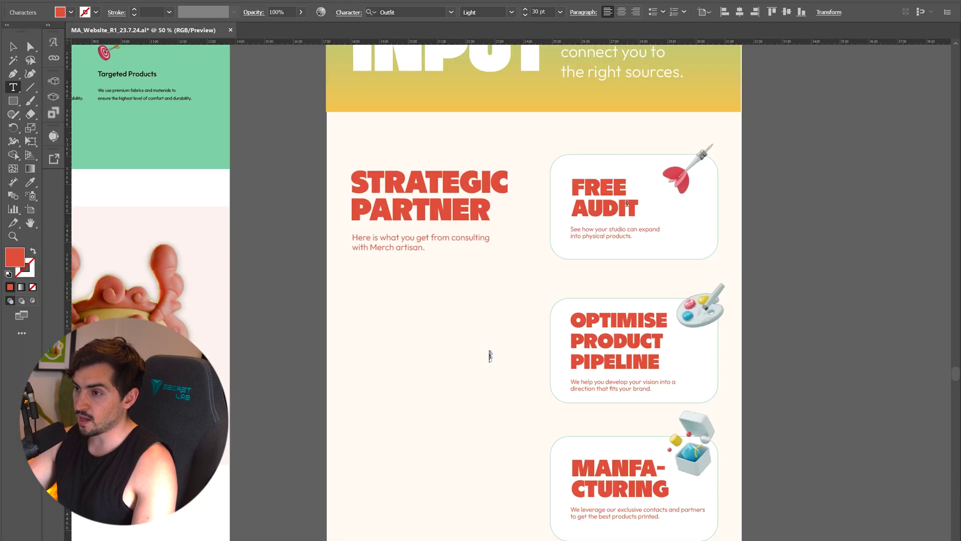
Switch to Illustrator and check the first card's heading text in the website mockup.
triple_click(607, 215)
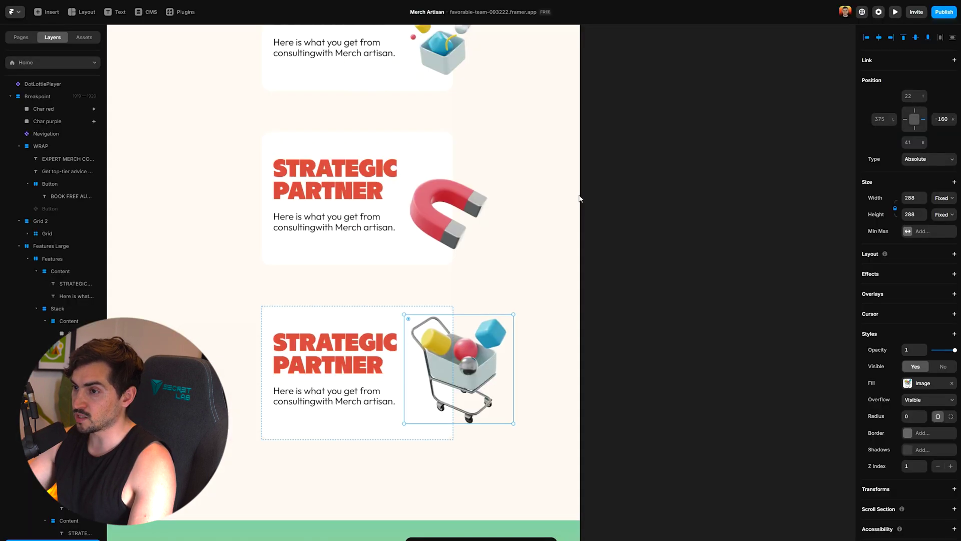
Return to Framer and add a solid border in the Green colour style to all five white cards.
scroll(457, 297, up, 5)
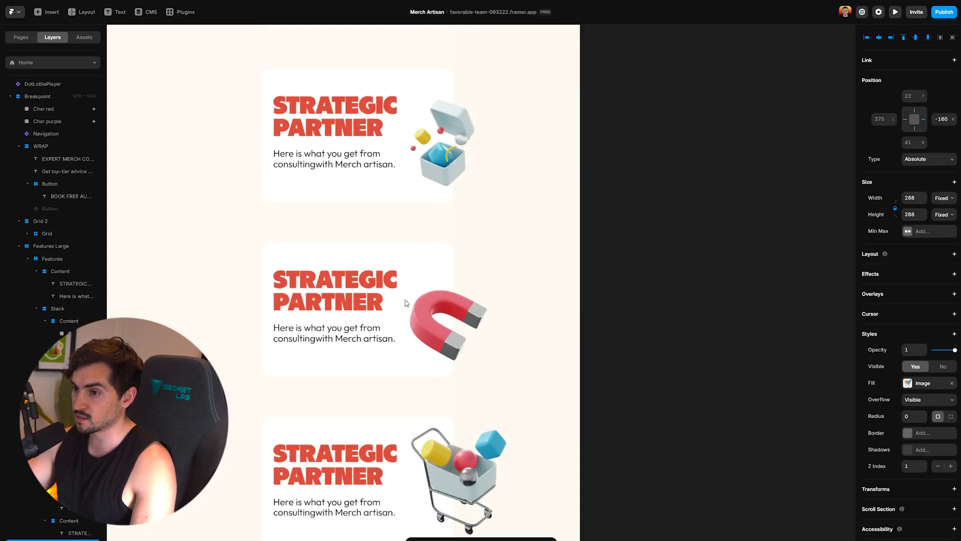
scroll(456, 297, up, 3)
shift+click(450, 321)
shift+click(418, 488)
scroll(481, 434, down, 4)
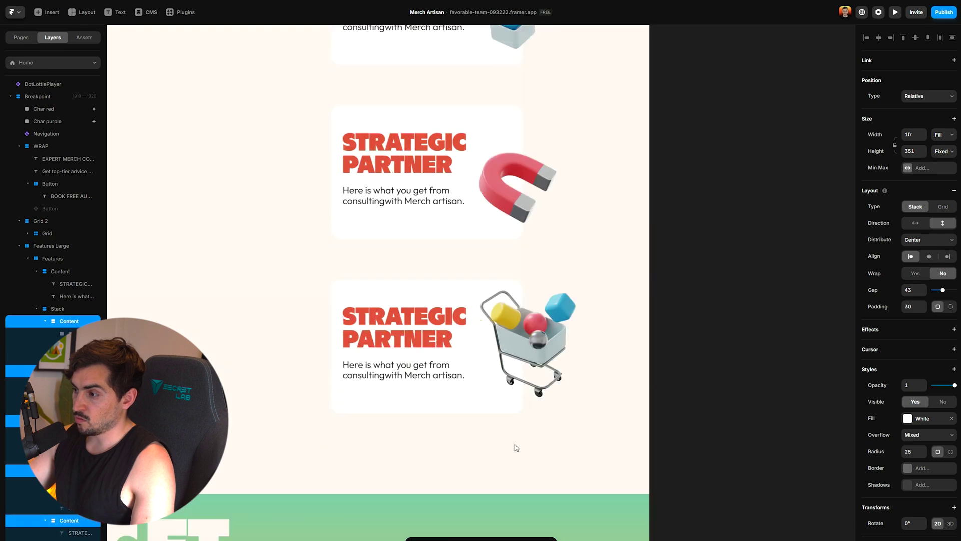
click(919, 467)
click(757, 494)
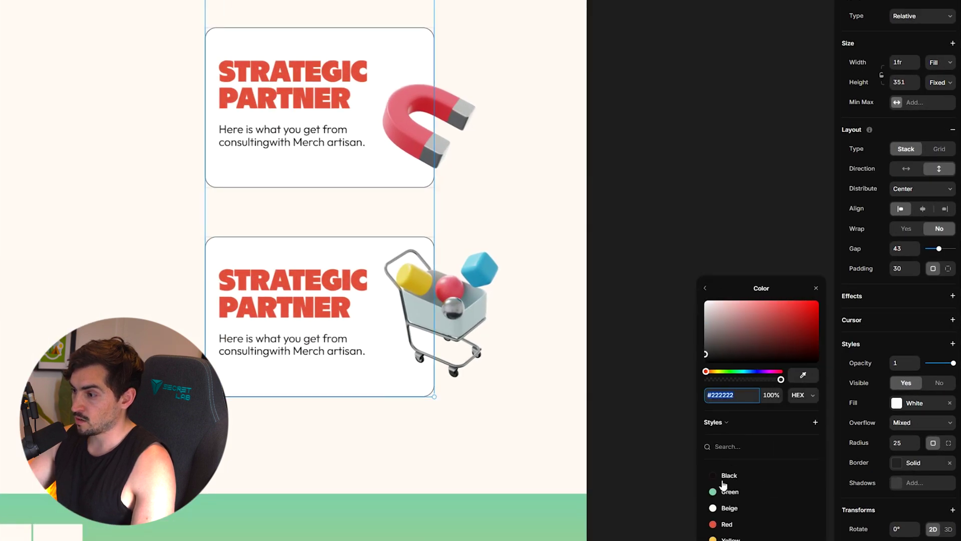
click(723, 490)
click(482, 181)
Replace the first white card's heading with "FREE AUDIT".
scroll(633, 44, down, 2)
scroll(621, 125, up, 6)
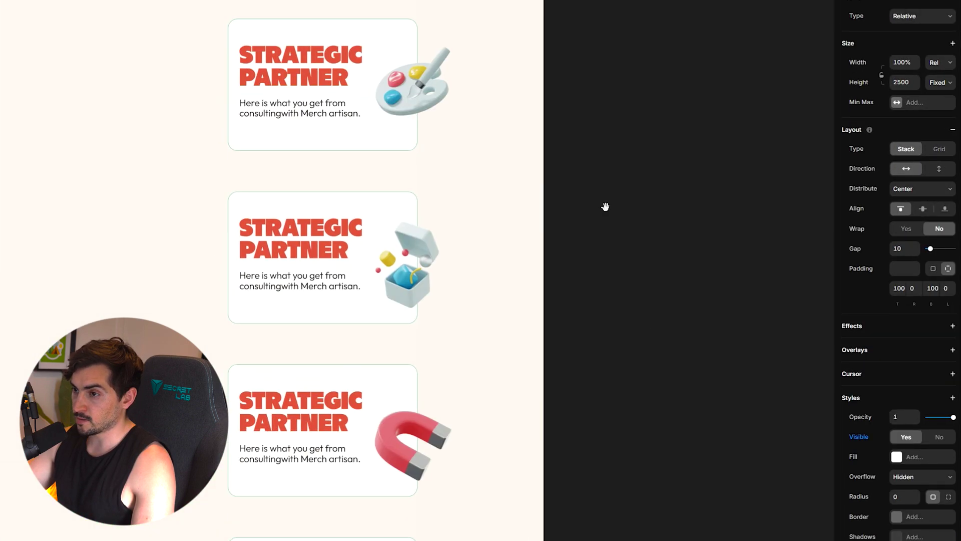
scroll(591, 198, down, 4)
click(511, 98)
key(shift+2)
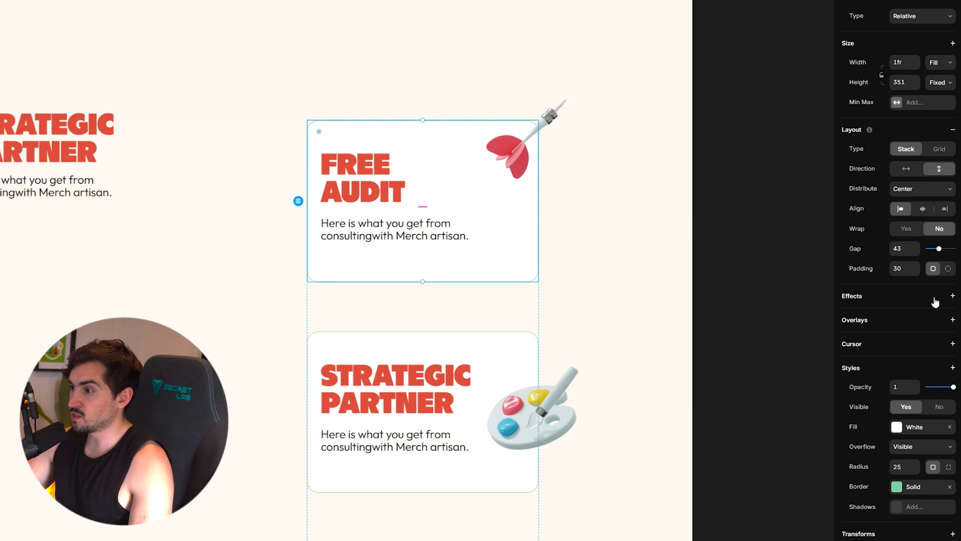
Give the "FREE AUDIT" card an Appear effect with the Slide In Bottom preset, triggered by Layer in View and starting at the viewport's top edge.
click(952, 296)
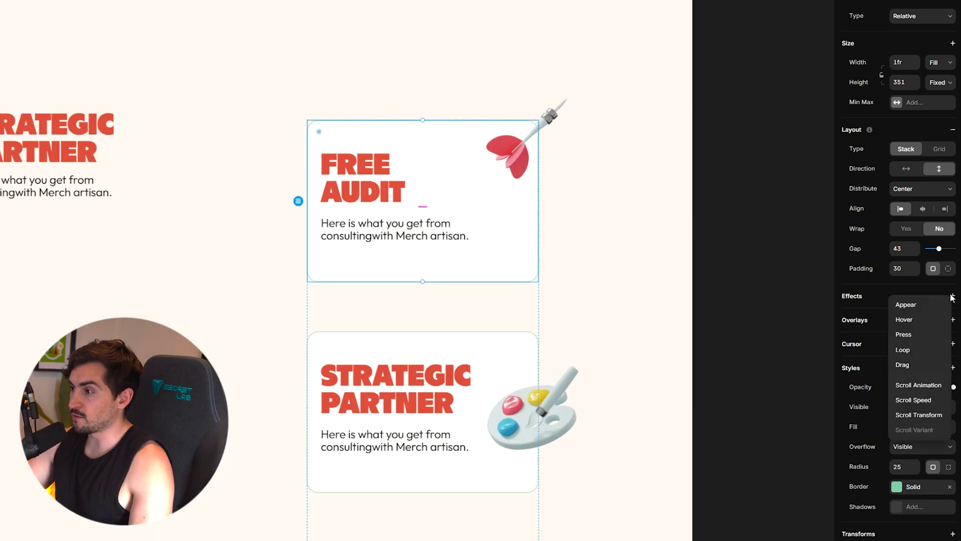
click(906, 304)
click(795, 362)
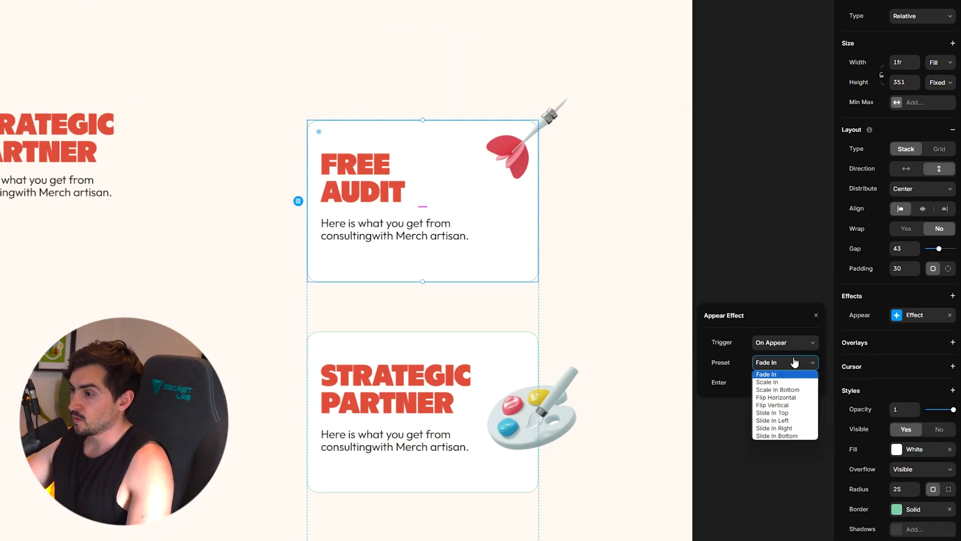
click(788, 435)
click(785, 342)
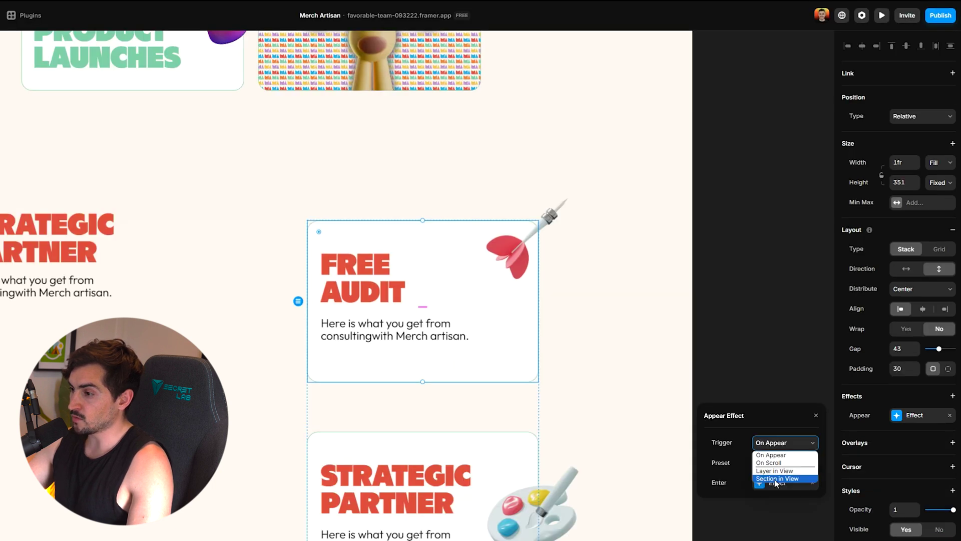
click(778, 471)
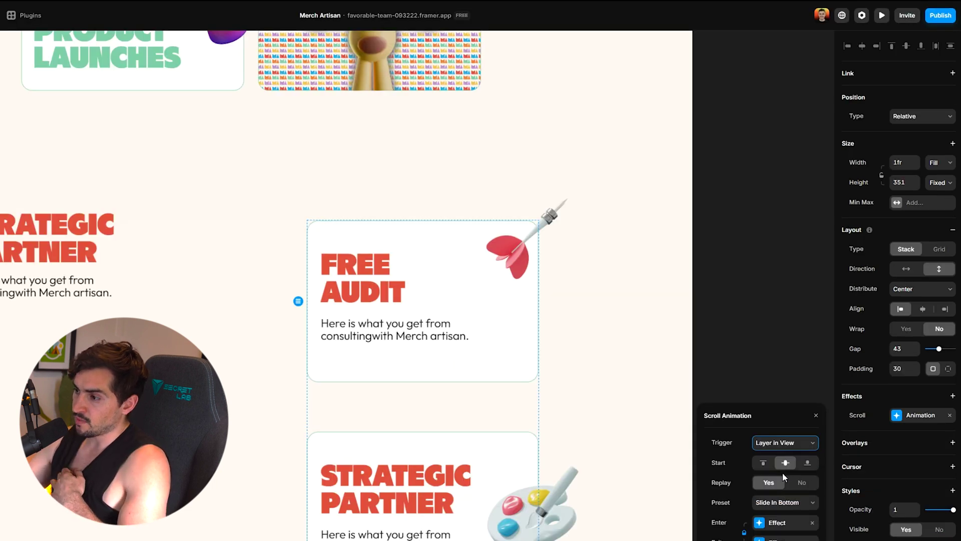
click(763, 463)
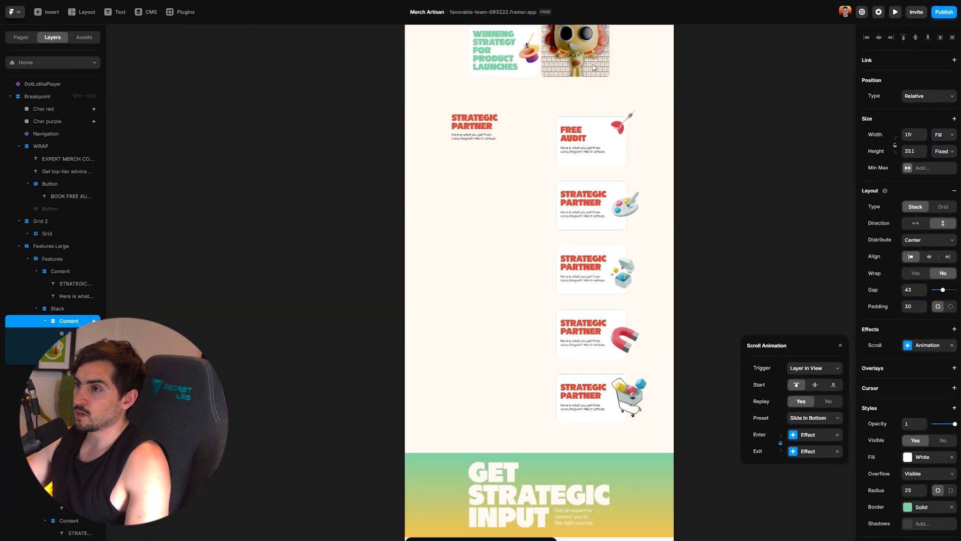
Preview the page and examine its sections down to the illustrated cards, closing the preview when done.
click(594, 66)
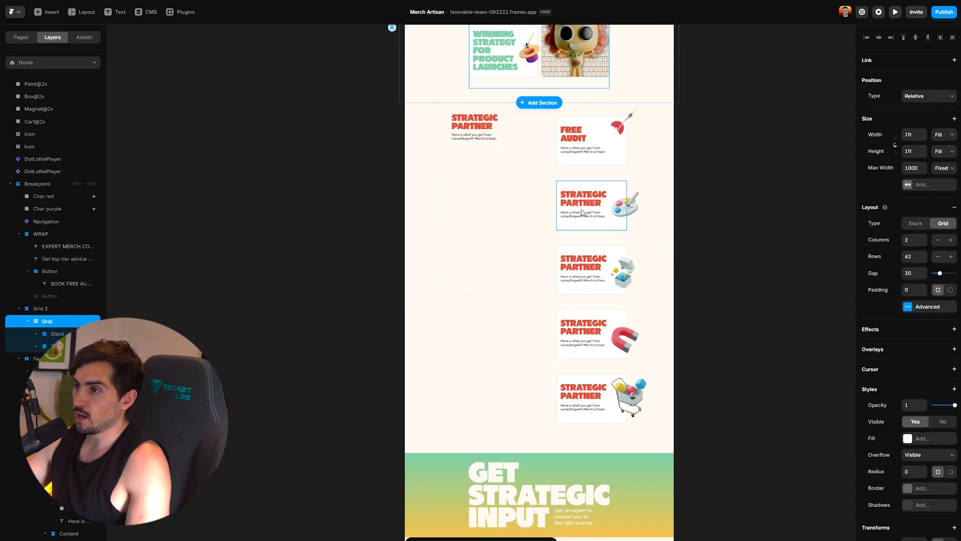
click(894, 13)
scroll(635, 140, down, 8)
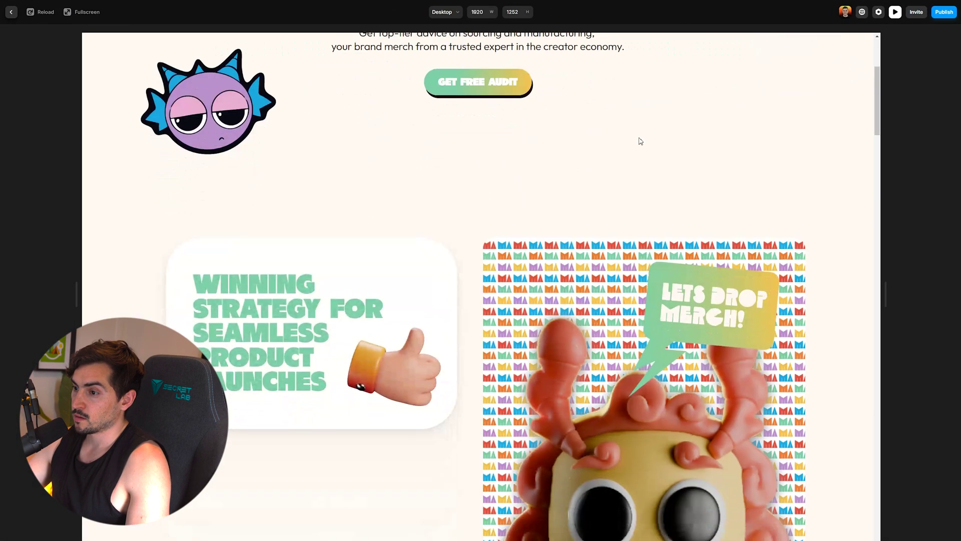
scroll(639, 140, down, 12)
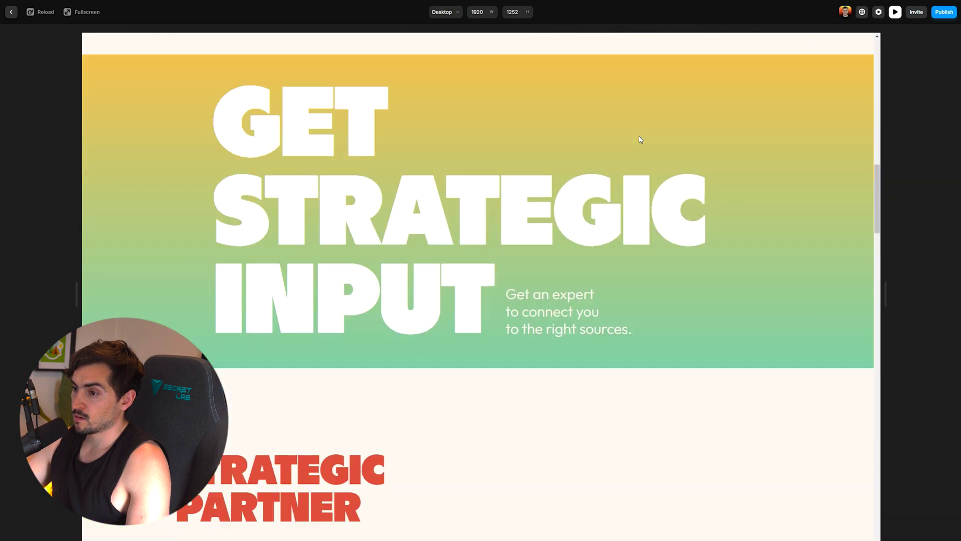
scroll(640, 136, down, 4)
scroll(766, 254, down, 3)
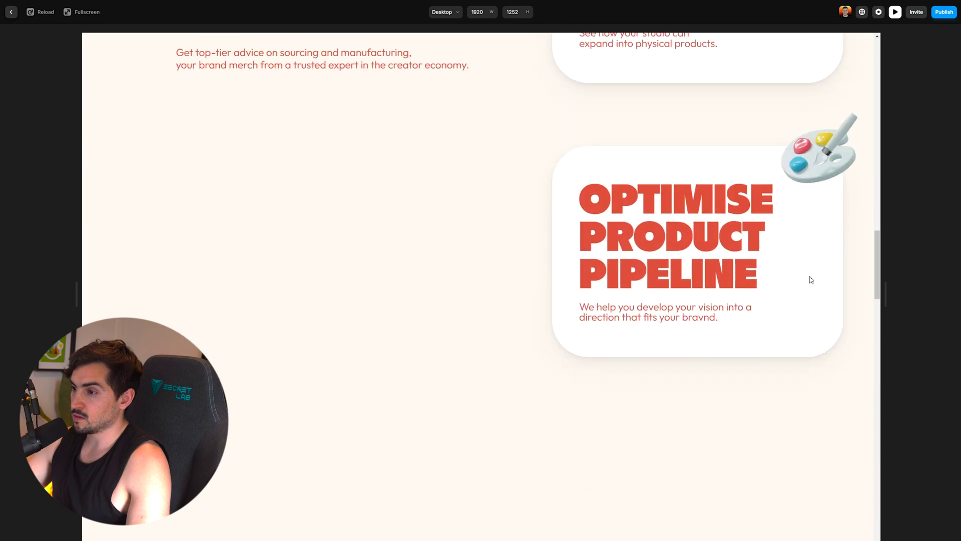
key(Escape)
Insert the prebuilt two-column image-and-text section beneath the features section and fill its image placeholder with the artist's portrait.
scroll(660, 179, down, 6)
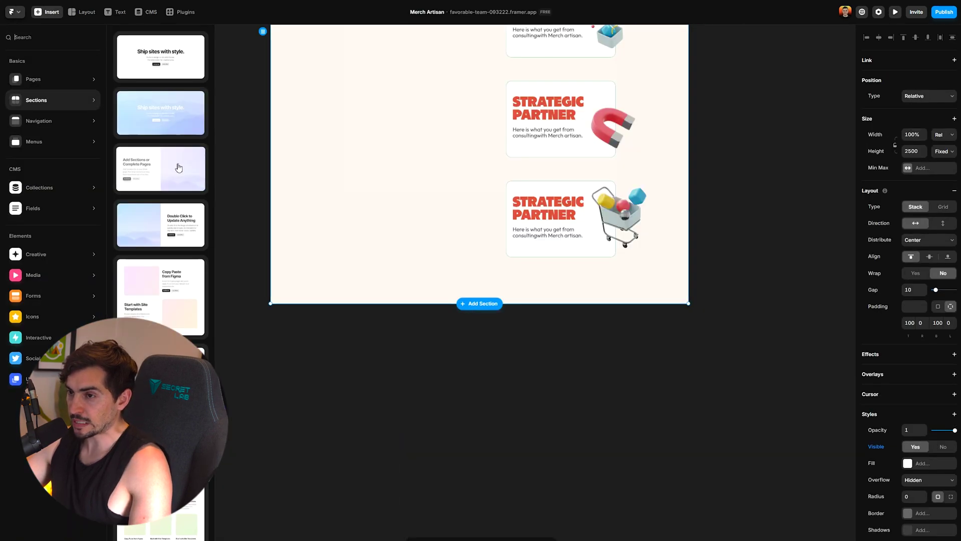
click(163, 217)
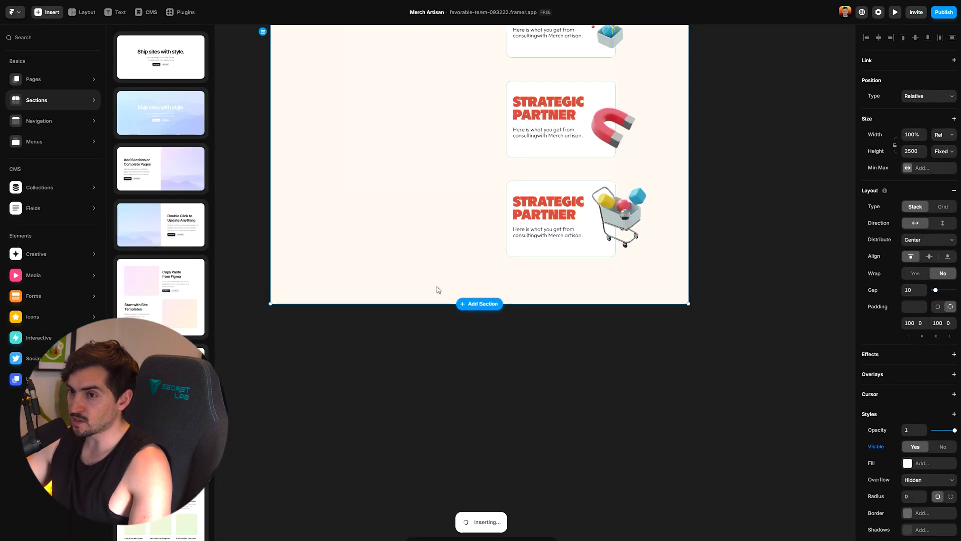
scroll(580, 321, down, 5)
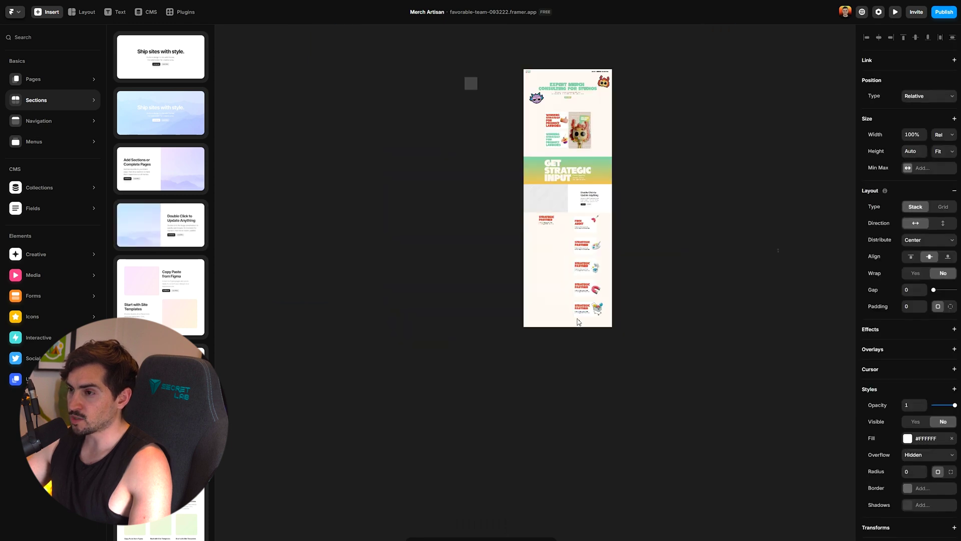
double_click(565, 206)
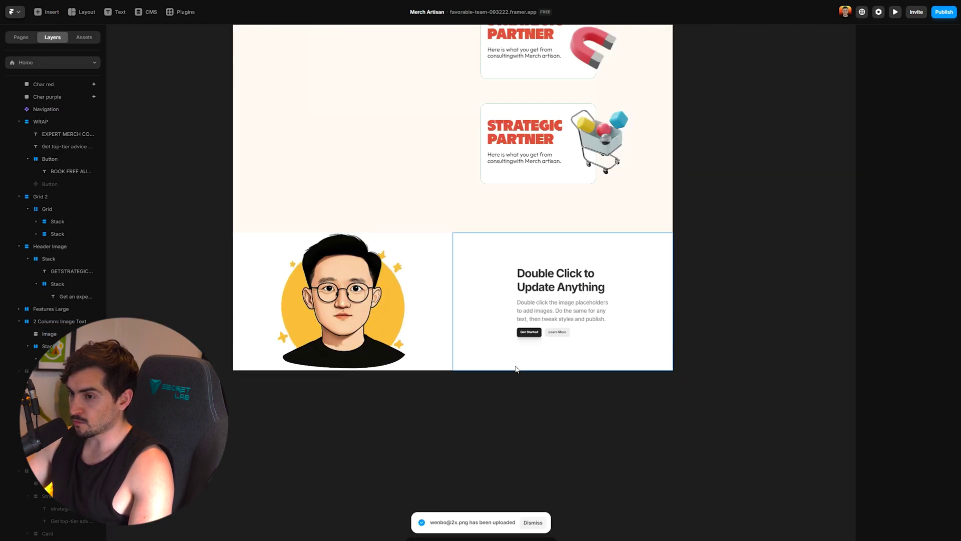
Replace the new section's placeholder heading with "CHIEF ARTIST" and its placeholder paragraph with the artist's biography.
click(429, 293)
ctrl+click(525, 278)
scroll(512, 245, up, 3)
click(35, 346)
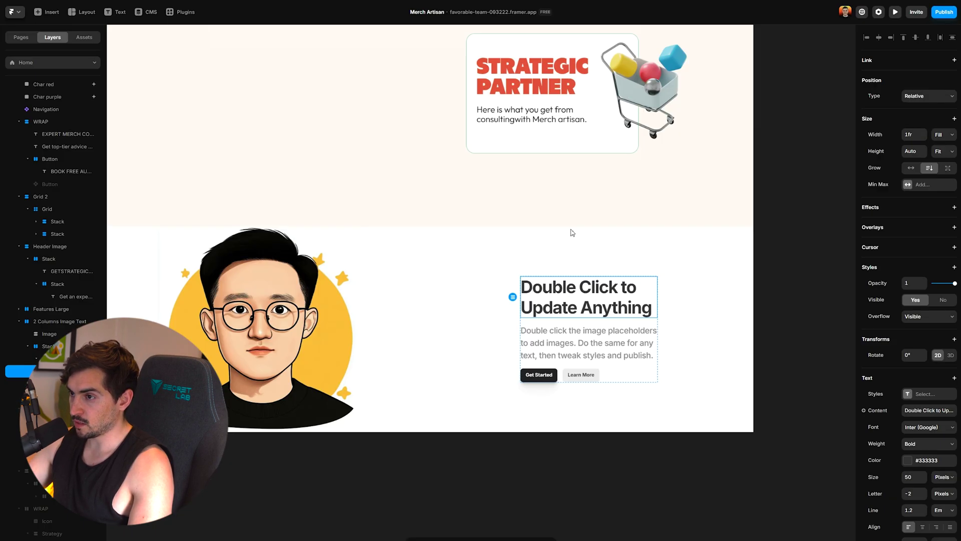
click(552, 349)
double_click(552, 349)
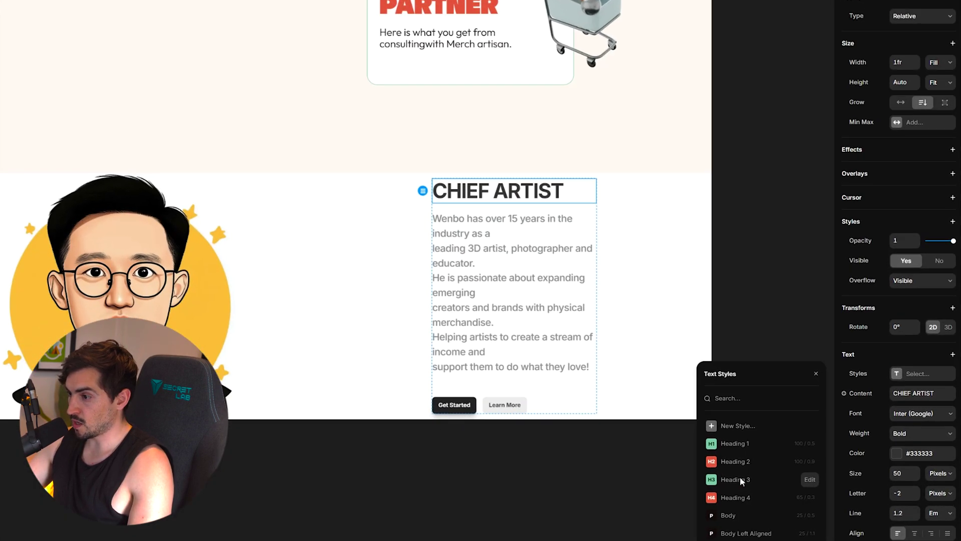
Apply Heading 3 to the "CHIEF ARTIST" heading and Body Left Aligned to the biography, and make the biography's width automatic.
click(742, 481)
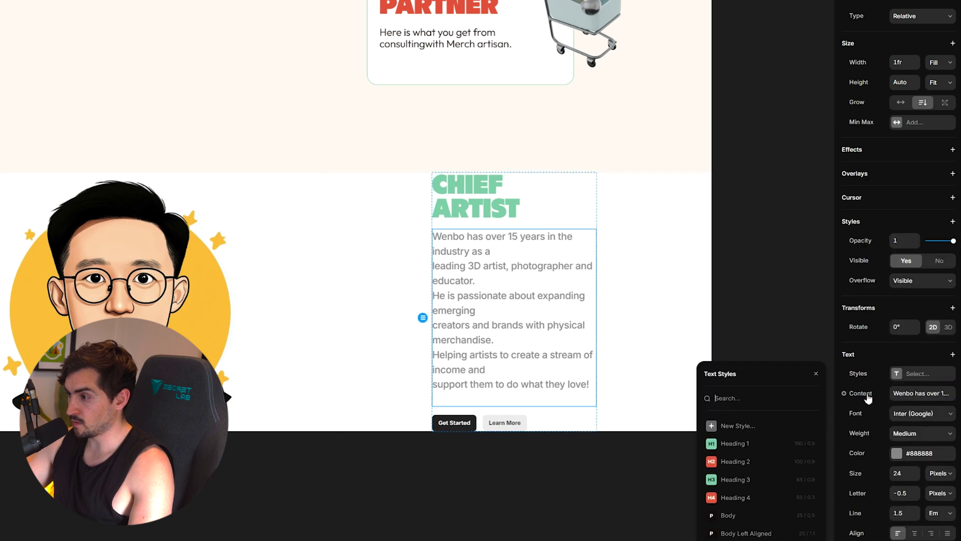
click(728, 516)
click(746, 533)
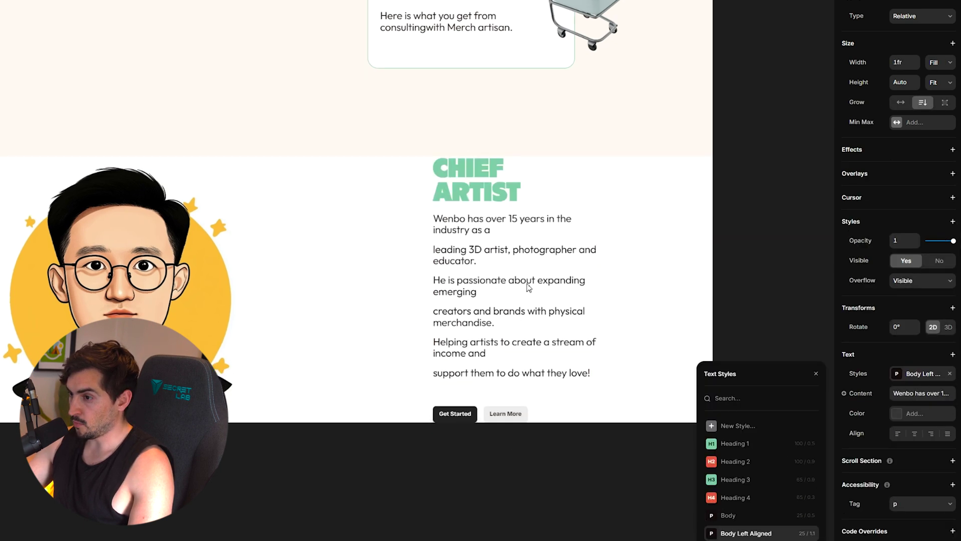
scroll(474, 224, down, 1)
click(900, 103)
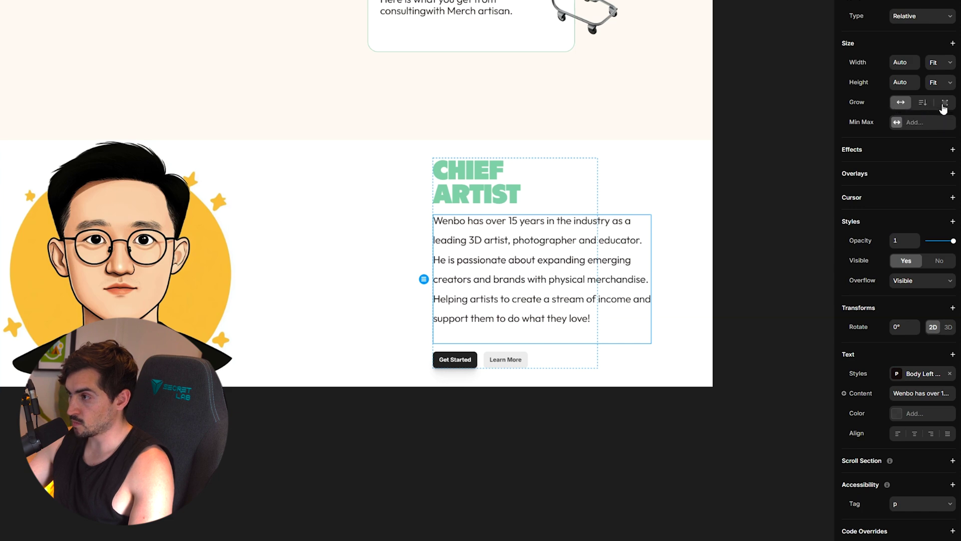
scroll(474, 250, up, 2)
Delete the "Get Started" and "Learn More" buttons below the artist's biography.
click(465, 405)
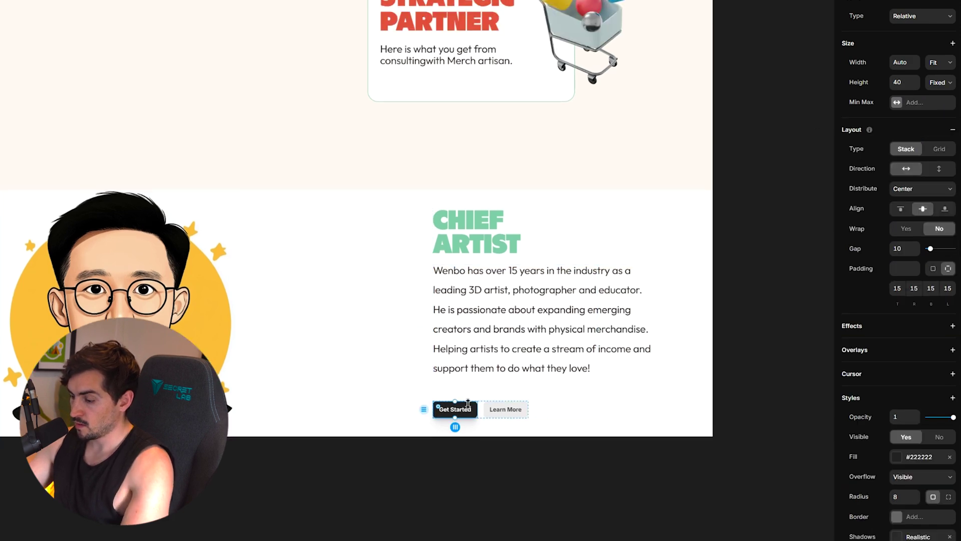
key(Delete)
click(472, 411)
key(Delete)
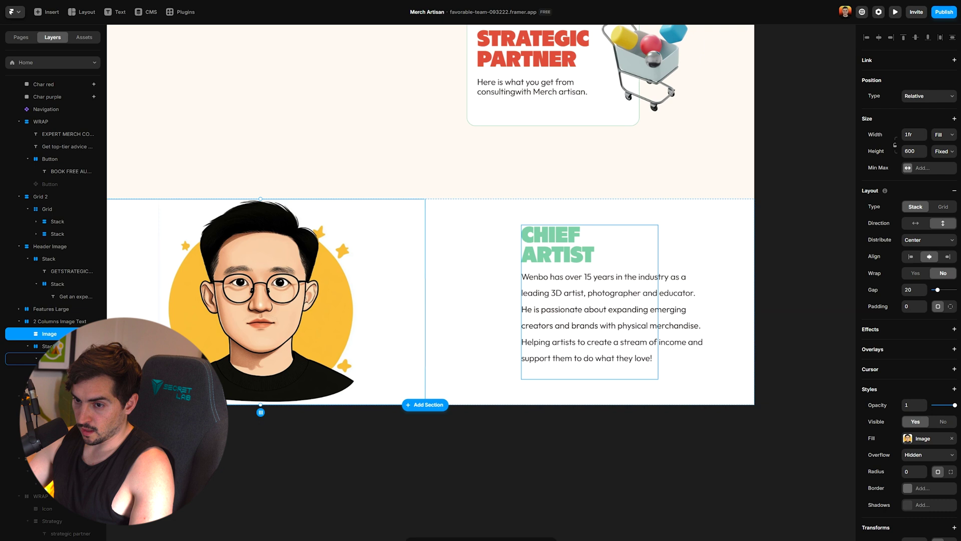
Regroup the artist section so the portrait has its own stack beside the stack holding the heading and biography.
drag(49, 333, 49, 351)
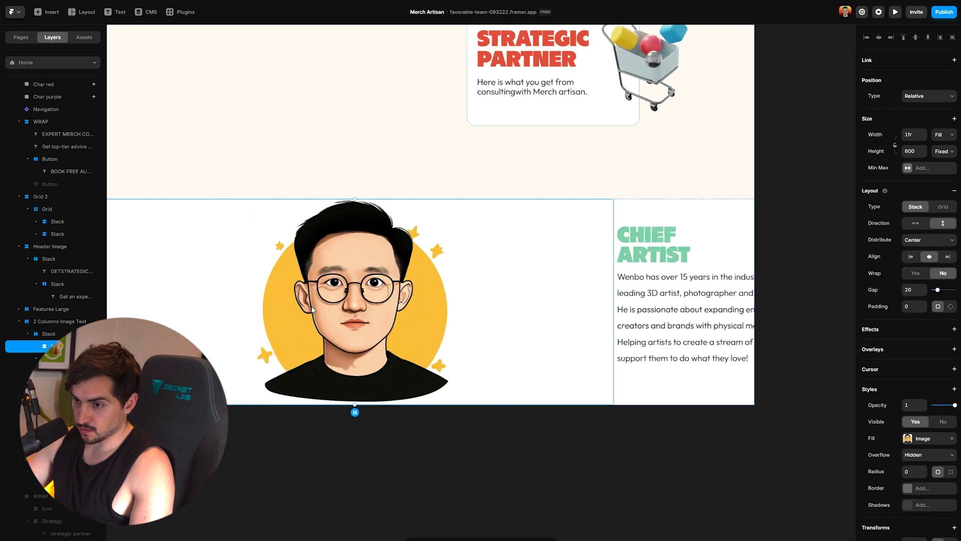
click(58, 335)
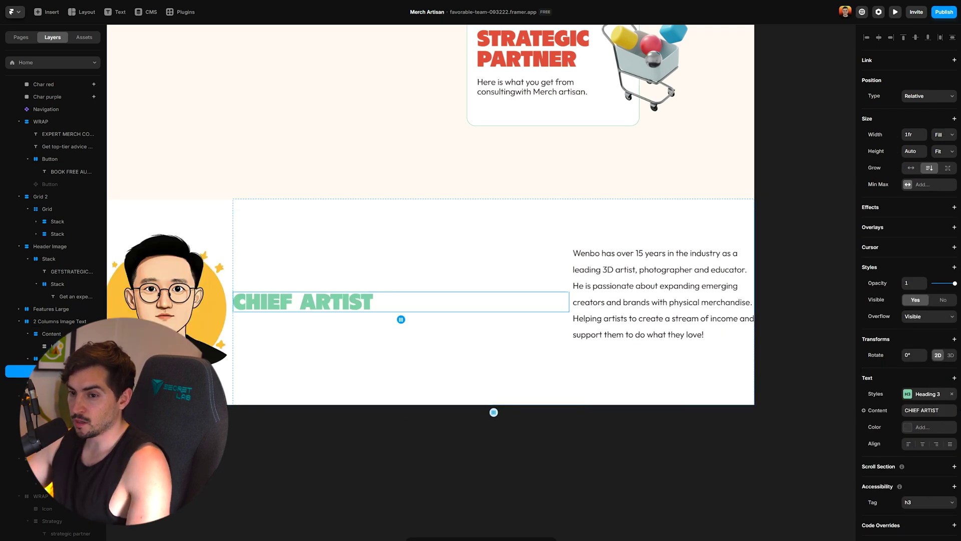
key(Escape)
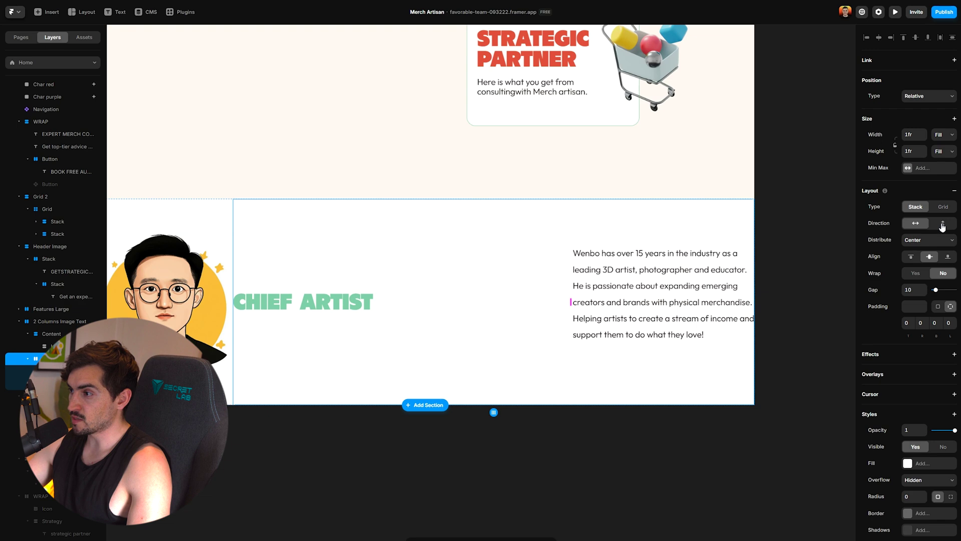
click(942, 225)
key(ctrl+z)
key(ctrl+z)
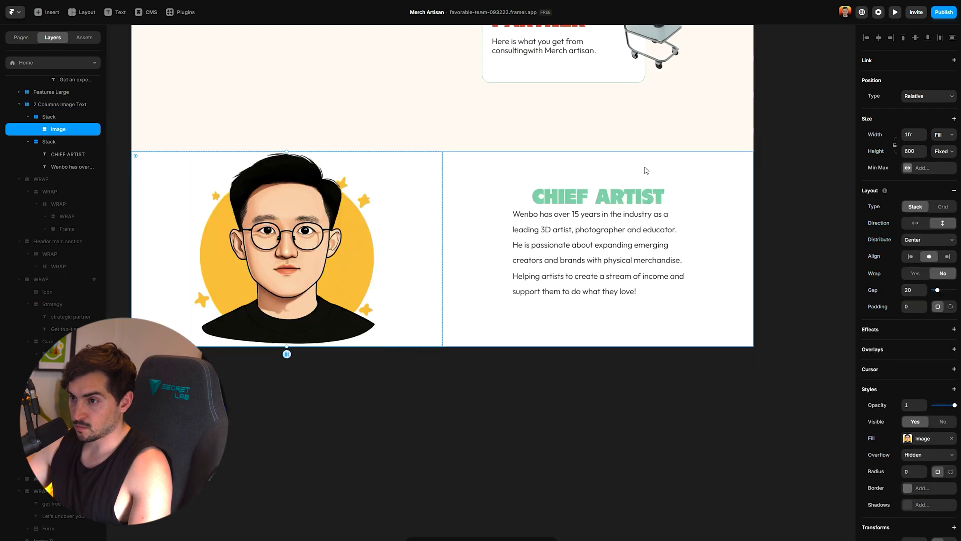
Set the height of the artist's portrait image to 300.
double_click(255, 191)
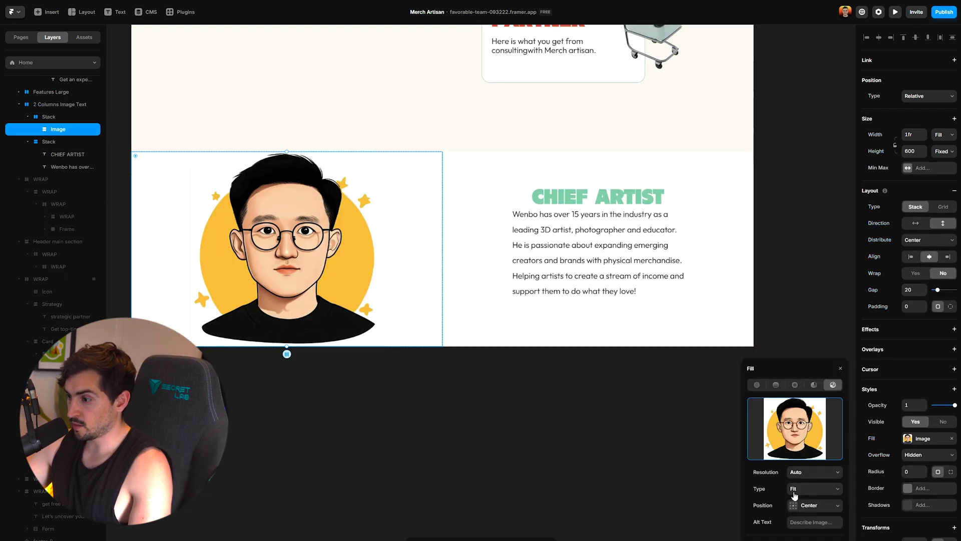
click(914, 152)
text(300)
key(Return)
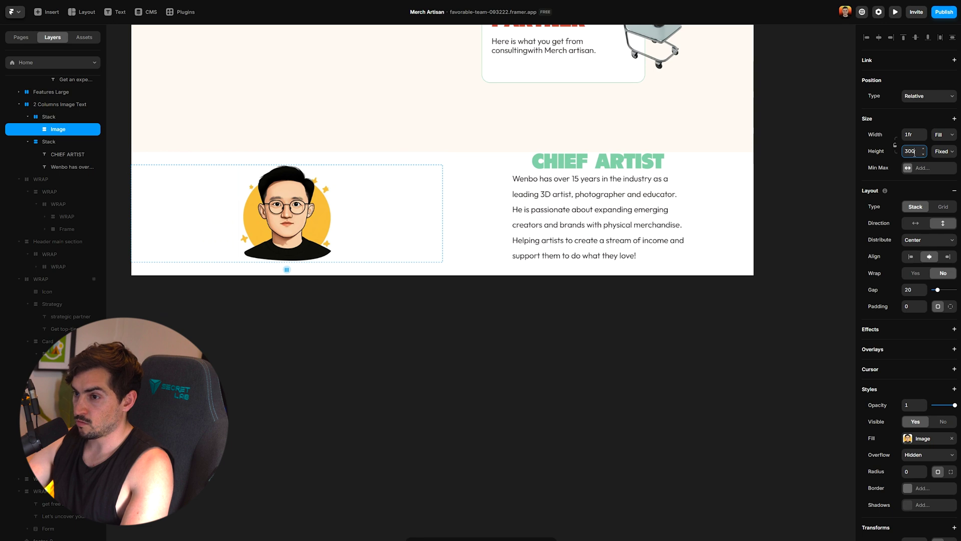
click(579, 322)
Move the "CHIEF ARTIST" heading out of its stack to the start of the section and set the section's direction to vertical.
drag(63, 154, 45, 129)
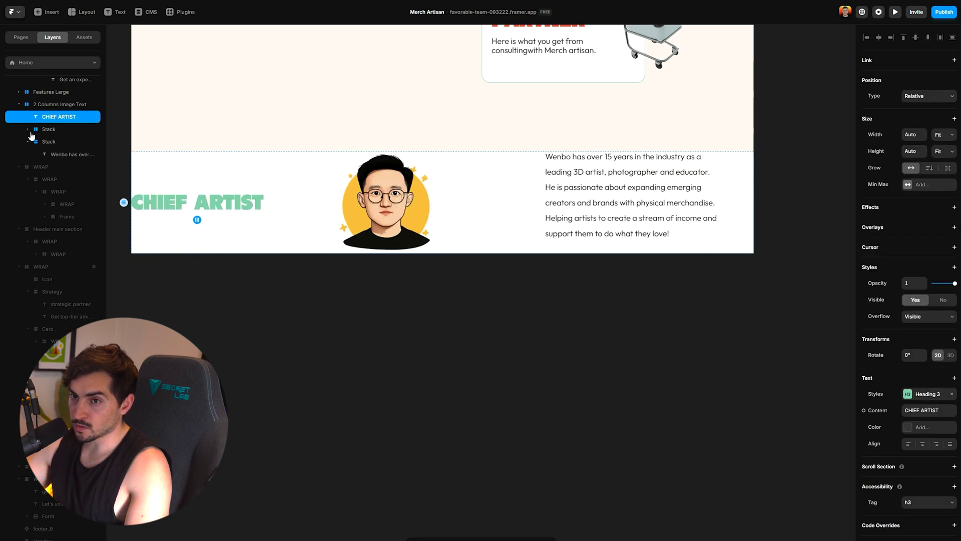
click(52, 104)
click(54, 212)
click(50, 225)
click(551, 242)
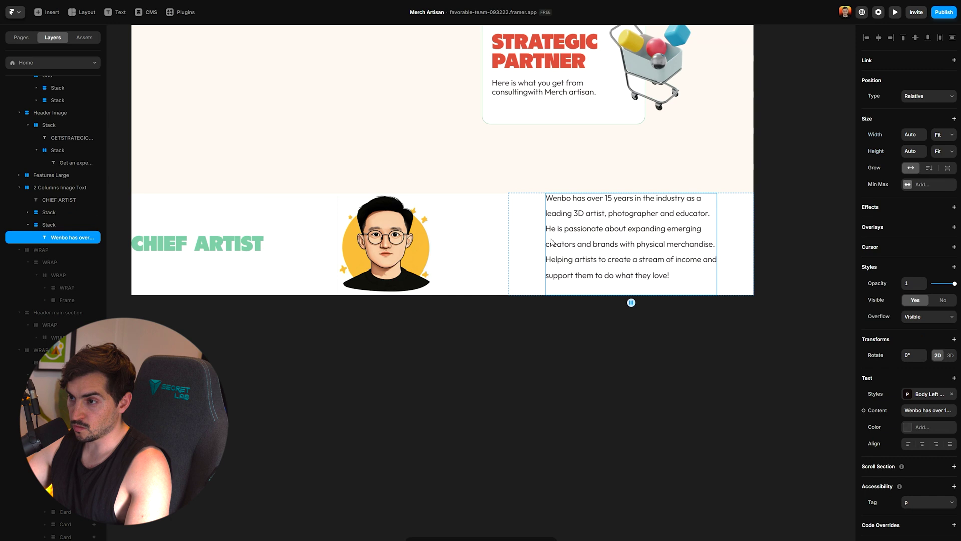
click(50, 214)
click(28, 225)
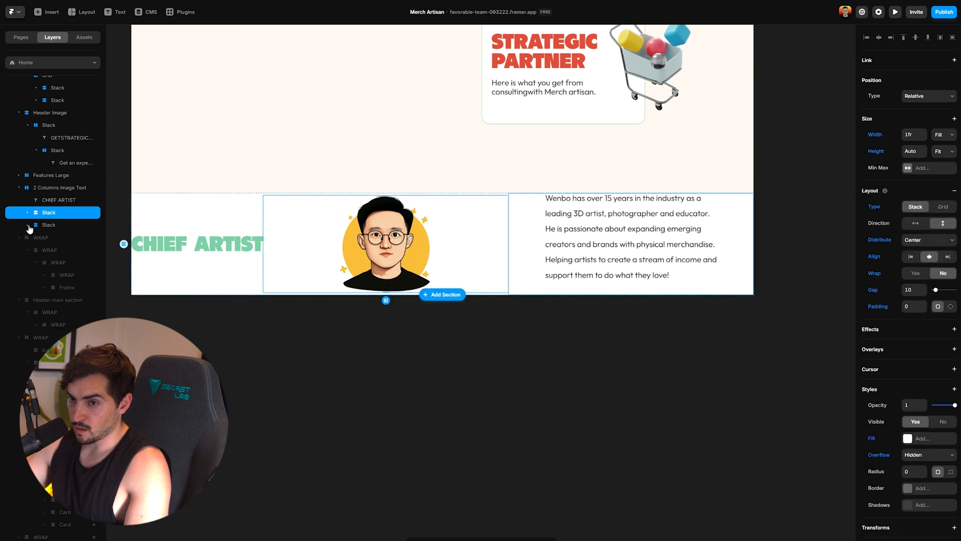
click(55, 187)
click(942, 223)
Place the portrait and the biography side by side in one horizontal stack and widen the gap between them.
click(626, 273)
click(27, 212)
click(56, 227)
click(27, 237)
drag(59, 250, 58, 222)
click(58, 237)
click(552, 279)
click(594, 273)
click(571, 267)
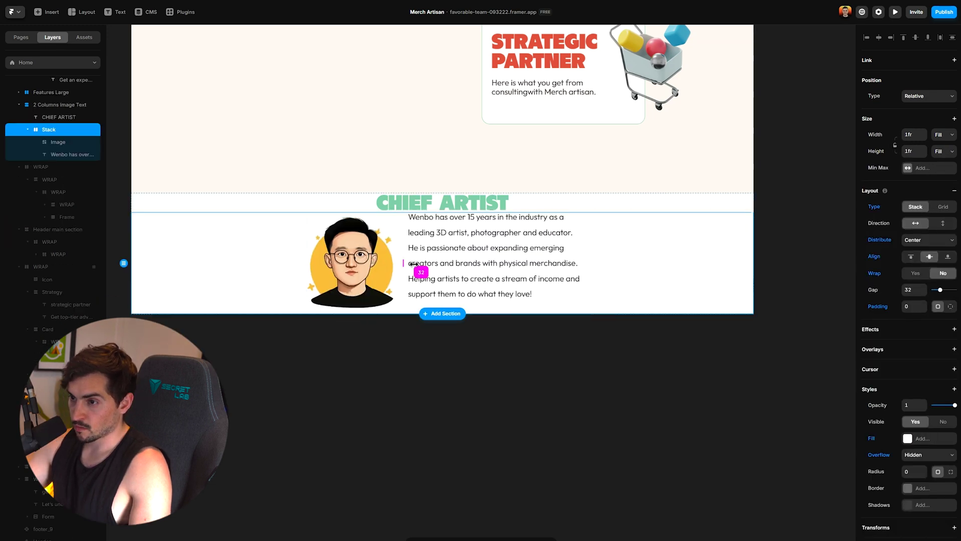
drag(407, 263, 422, 262)
Enlarge the white artist section to about 584 high and give it 35 padding with a gap of 0.
click(423, 208)
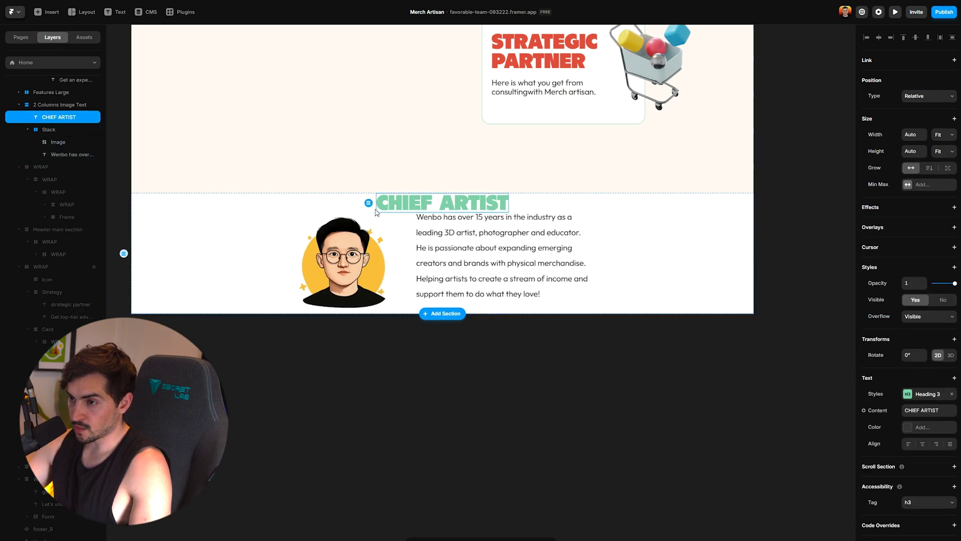
click(348, 203)
drag(444, 215, 444, 232)
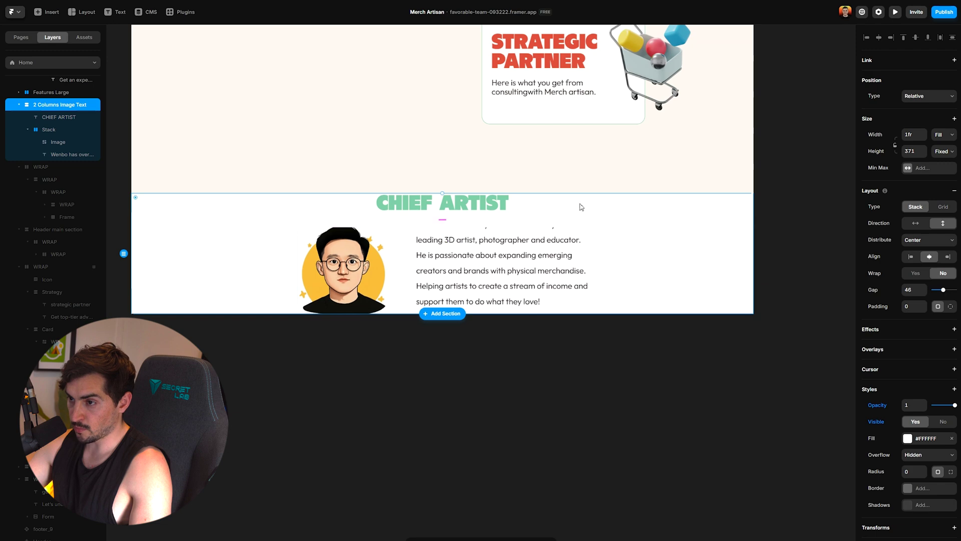
drag(498, 324, 498, 378)
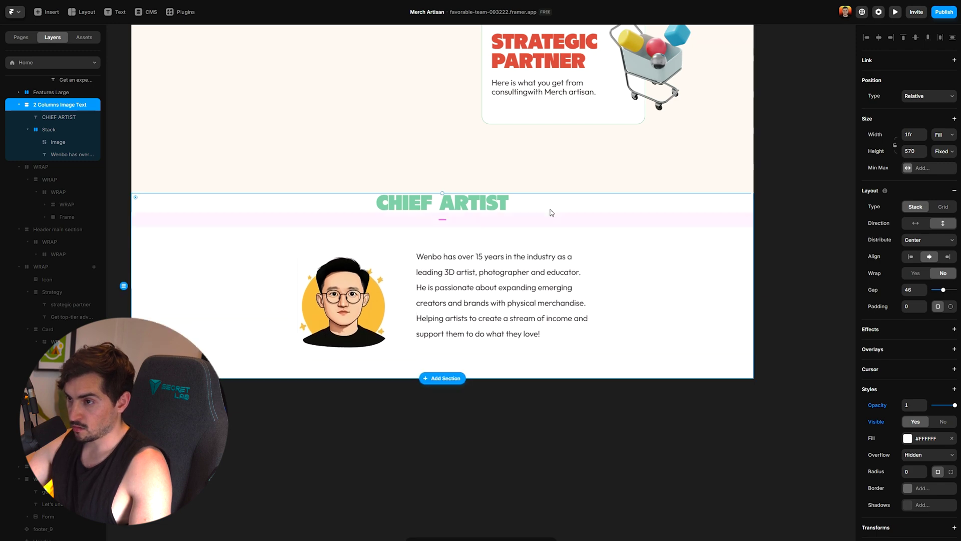
mouse_move(443, 193)
mouse_down()
mouse_move(446, 178)
mouse_move(444, 199)
mouse_up()
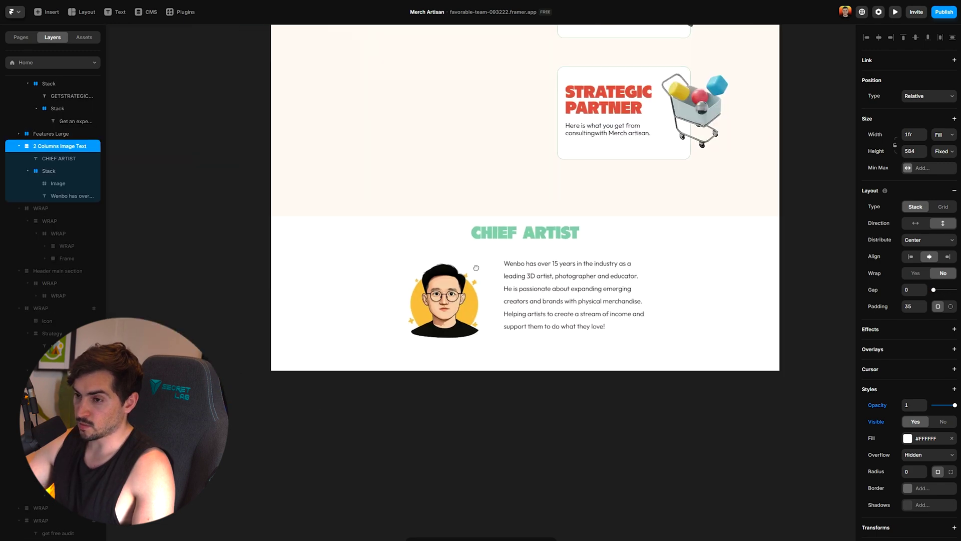
Switch to Illustrator and check the "CHIEF ARTIST" section and the "SCHEDULE FREE AUDIT" section below it in the website mockup.
key(alt+Tab)
scroll(770, 369, down, 3)
ctrl+click(770, 369)
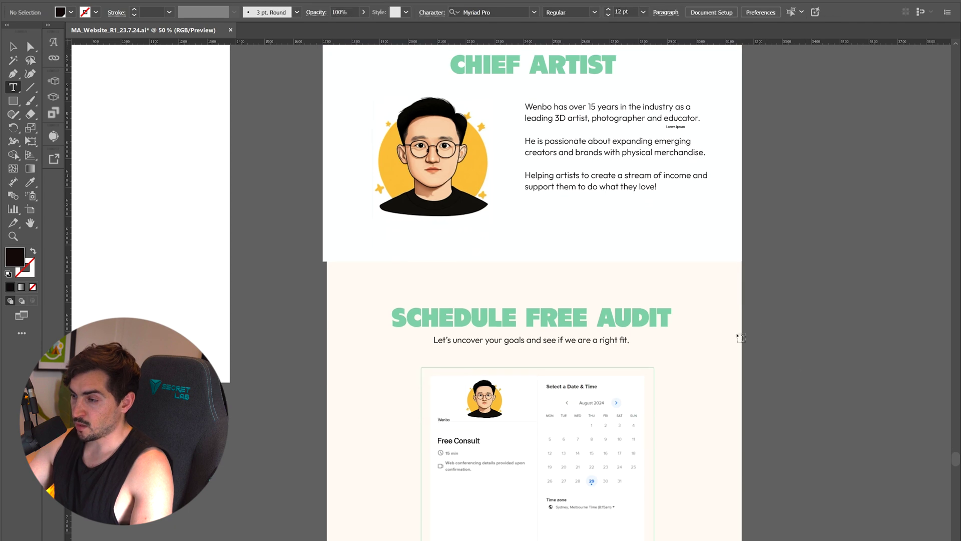
Examine the "SCHEDULE FREE AUDIT" booking section in the mockup and, back in Framer, the existing "GET FREE AUDIT" form.
scroll(506, 220, down, 3)
scroll(505, 221, right, 2)
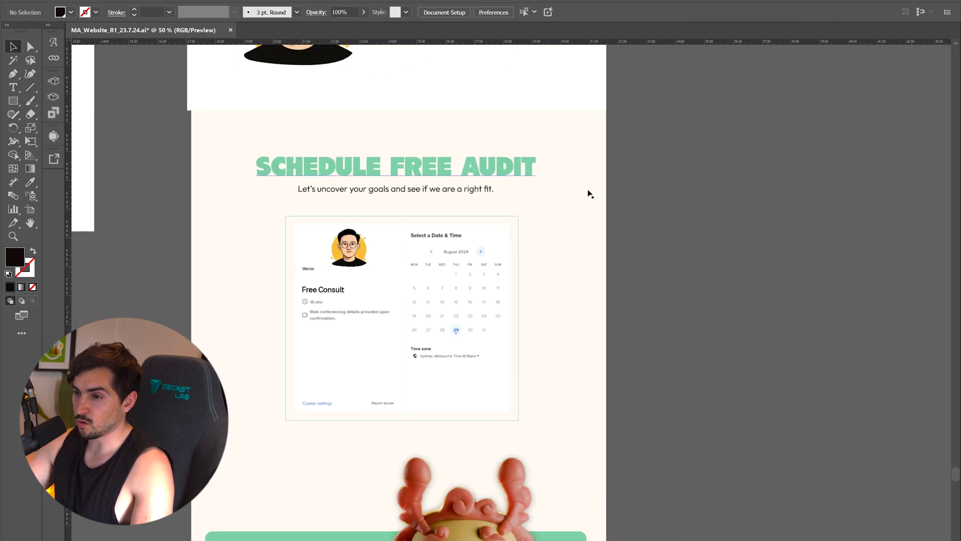
key(alt+Tab)
drag(393, 193, 358, 187)
scroll(612, 253, up, 5)
click(600, 328)
scroll(600, 328, up, 3)
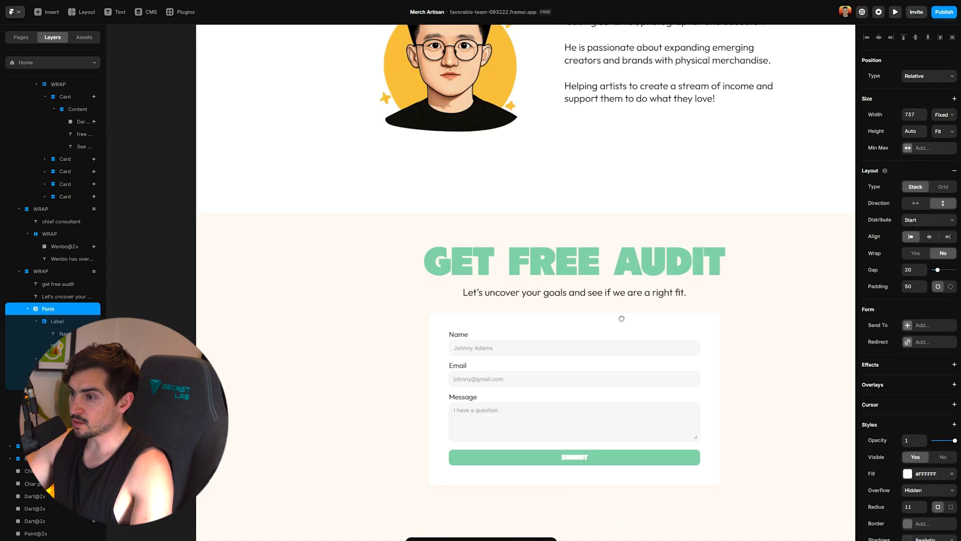
drag(665, 324, 545, 313)
click(679, 242)
scroll(680, 243, down, 5)
scroll(710, 271, left, 5)
Name the artist section Chief and add a centred hero section named BOOK below it.
click(428, 190)
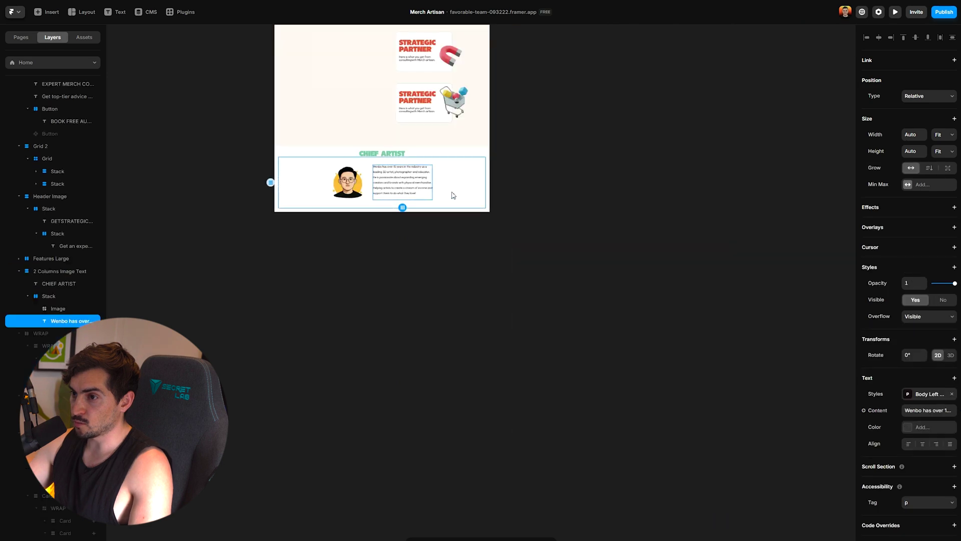
click(463, 138)
key(Tab)
key(Tab)
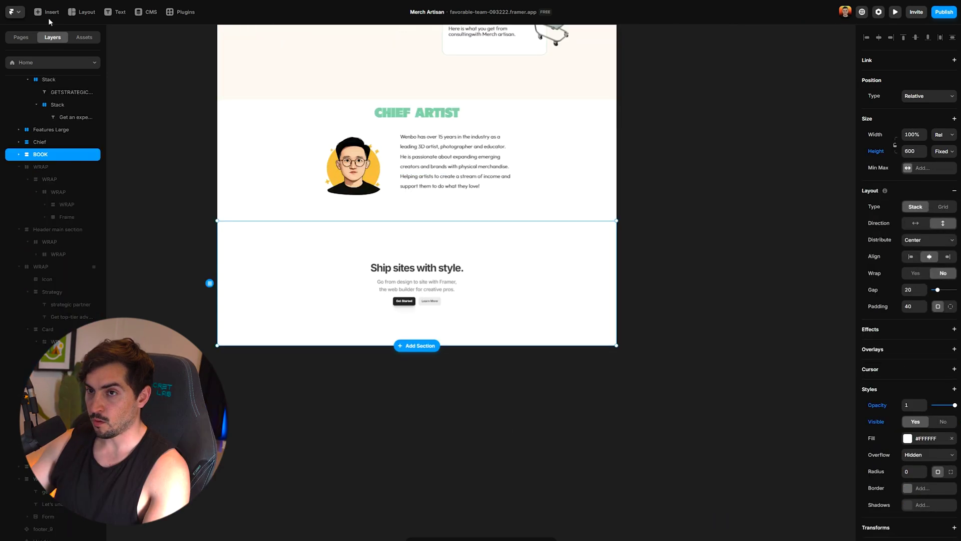
Insert a form below the tagline in the BOOK section and delete the section's button stack.
click(46, 12)
click(78, 36)
text(fo)
drag(52, 100, 415, 301)
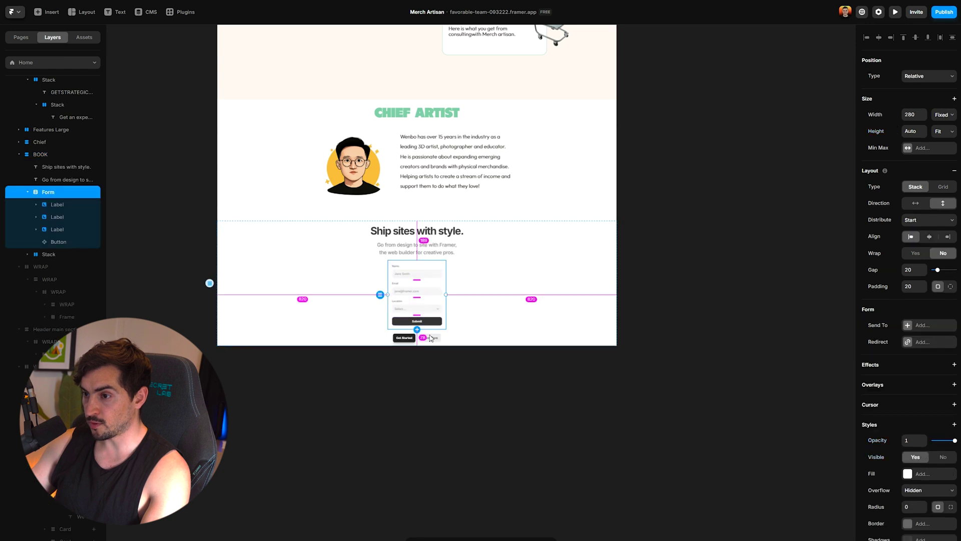
scroll(423, 301, up, 5)
click(428, 178)
click(439, 161)
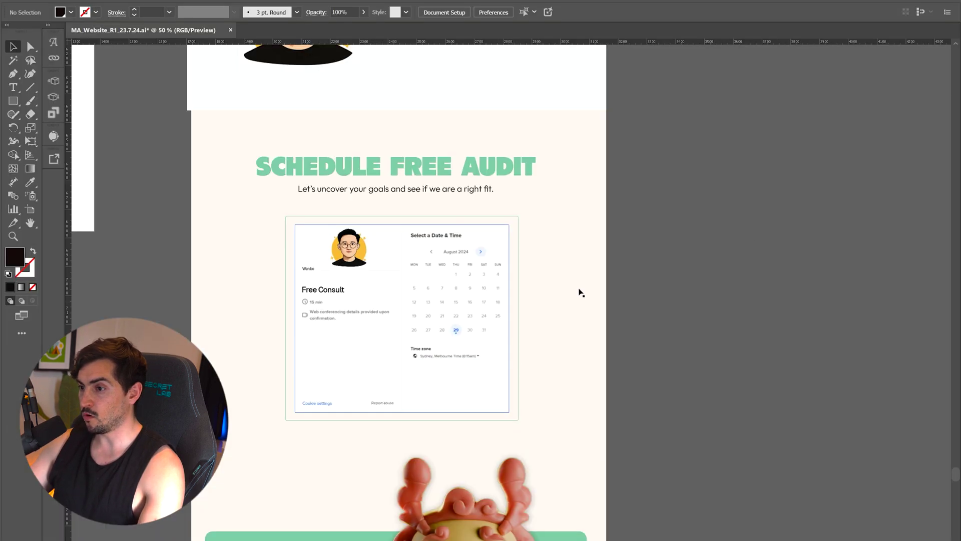
Compare the booking widget in the Illustrator mockup with the existing "GET FREE AUDIT" form in Framer.
scroll(416, 257, up, 3)
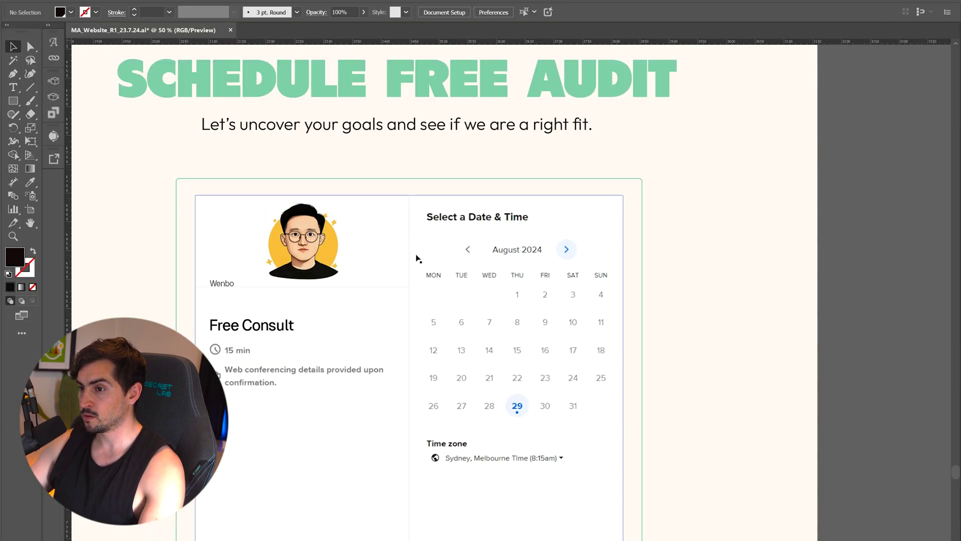
scroll(547, 250, down, 1)
scroll(436, 315, down, 1)
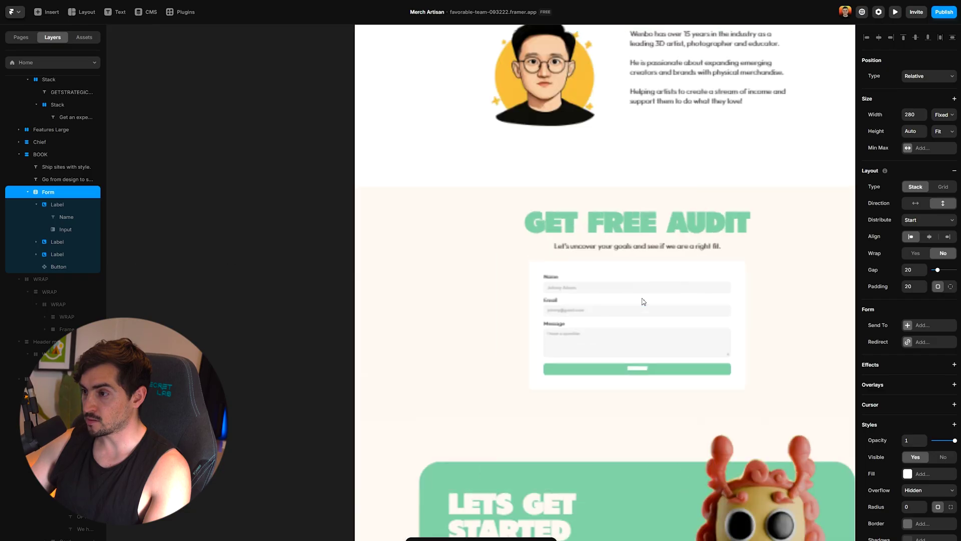
click(641, 300)
scroll(528, 267, up, 3)
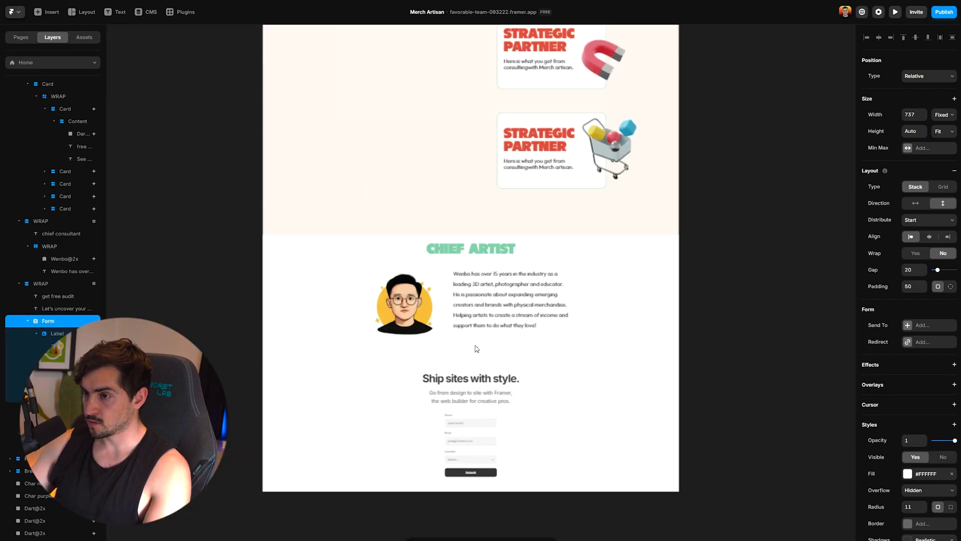
Give the new form in the BOOK section the White fill and make it wider.
click(480, 270)
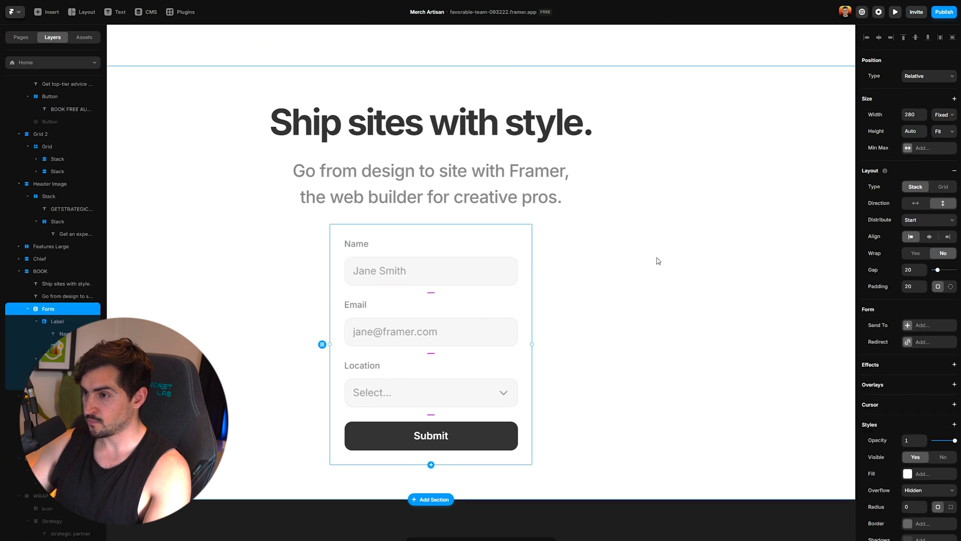
click(908, 475)
click(771, 540)
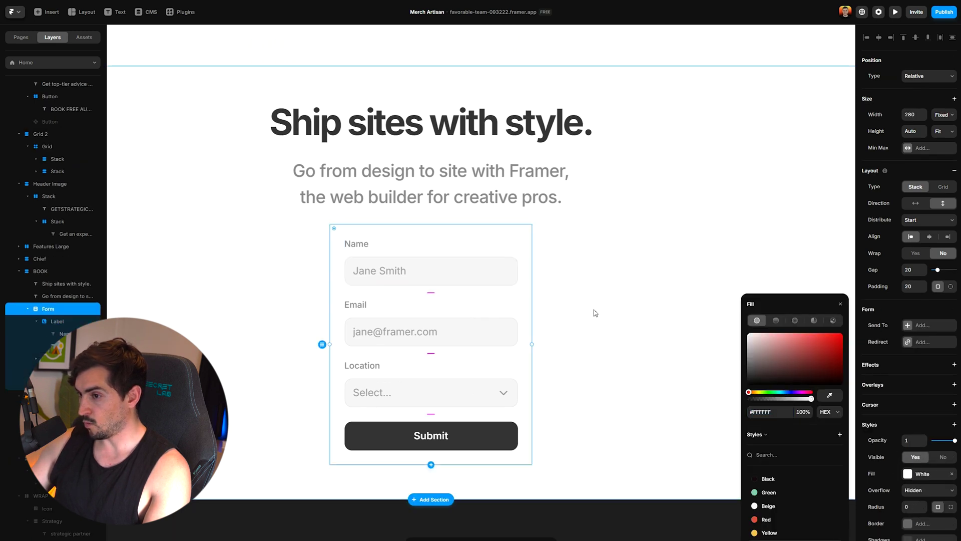
drag(531, 344, 632, 351)
Set the form's Name label to Outfit Light, size 14, in the Black color style.
double_click(321, 244)
click(915, 359)
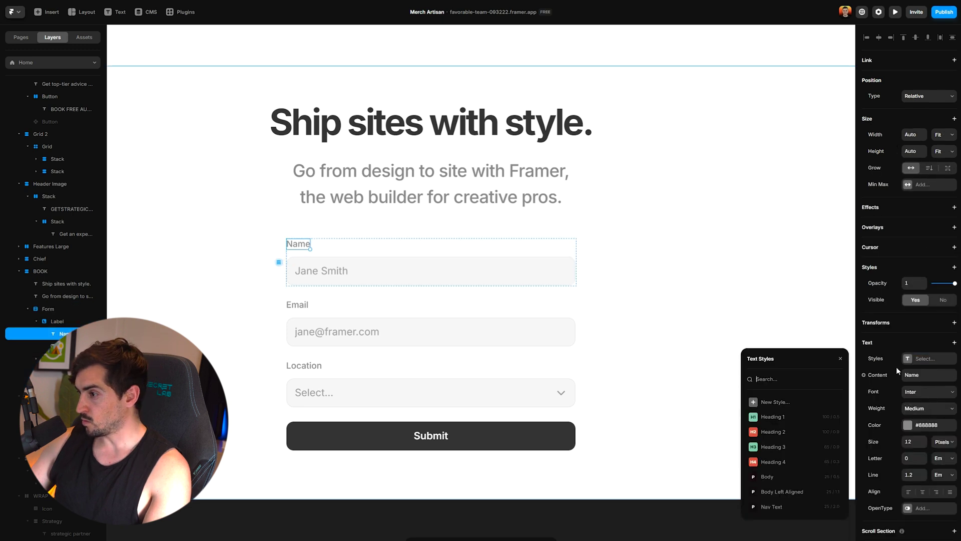
click(773, 477)
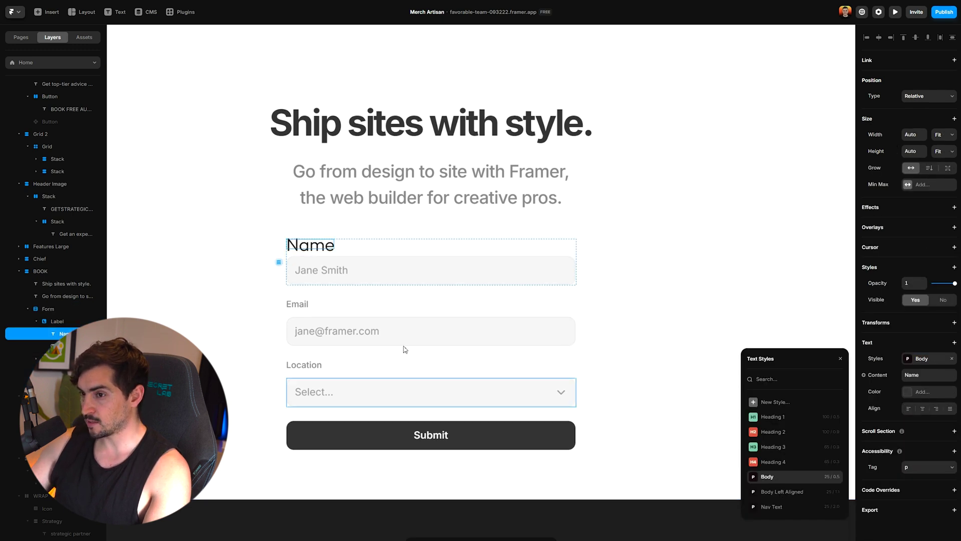
click(911, 441)
text(14)
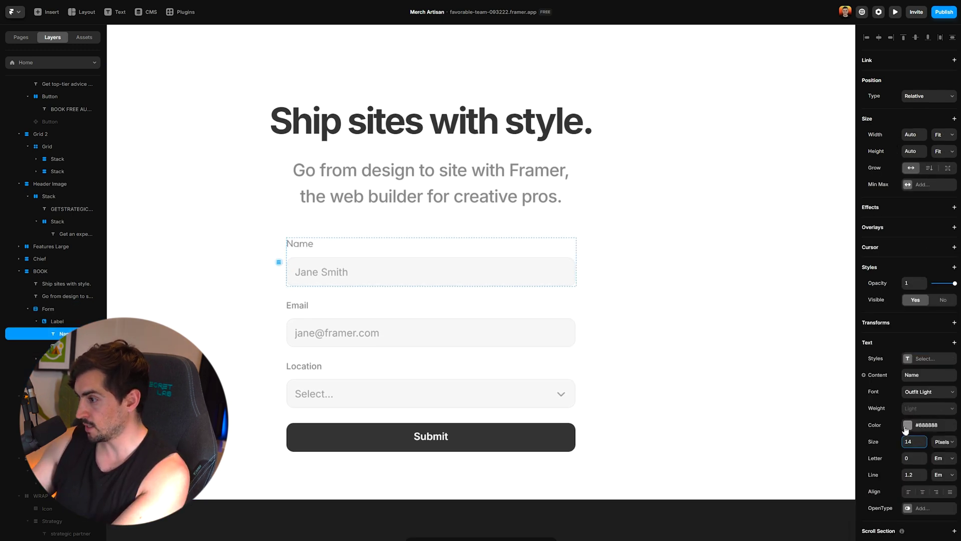
click(907, 425)
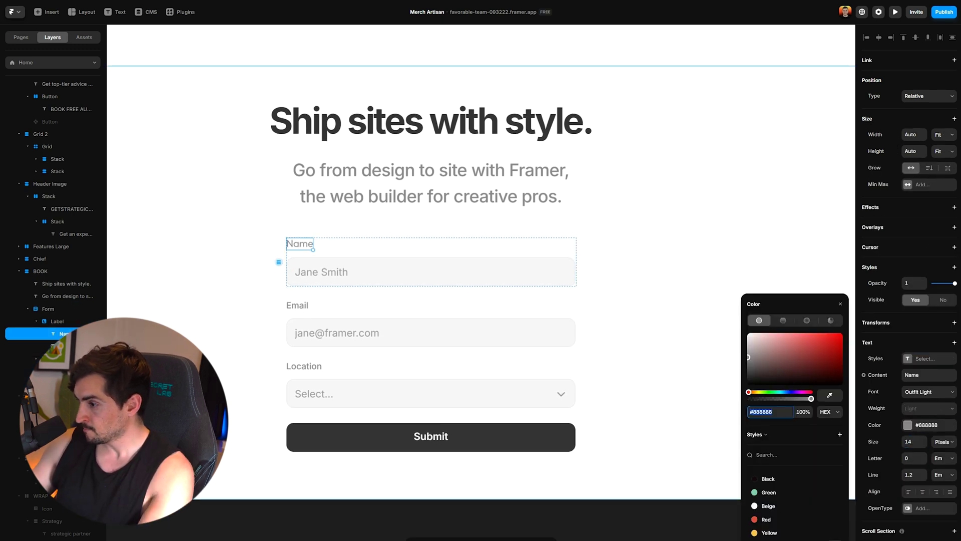
click(768, 479)
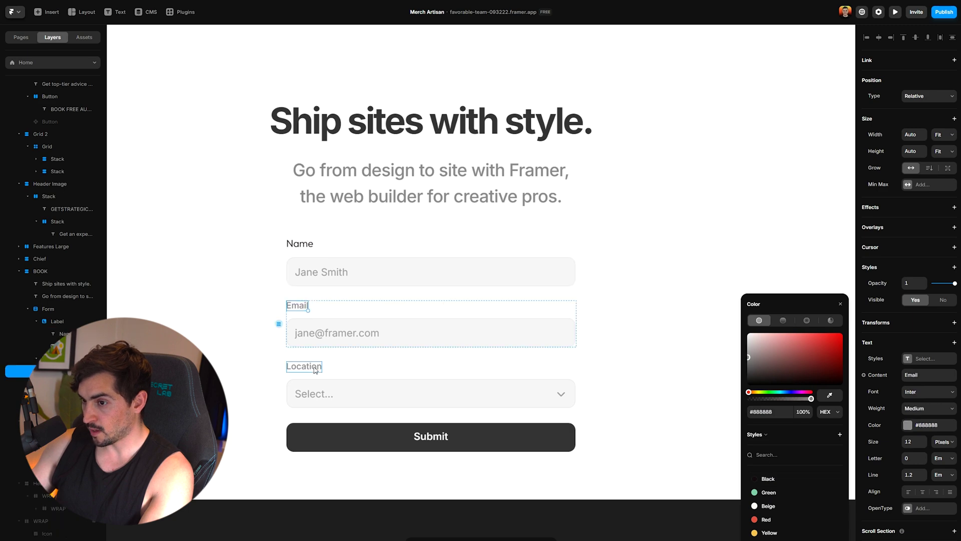
Copy the Name label's style and paste it onto the Email and Location labels.
right_click(295, 244)
mouse_move(340, 368)
click(404, 417)
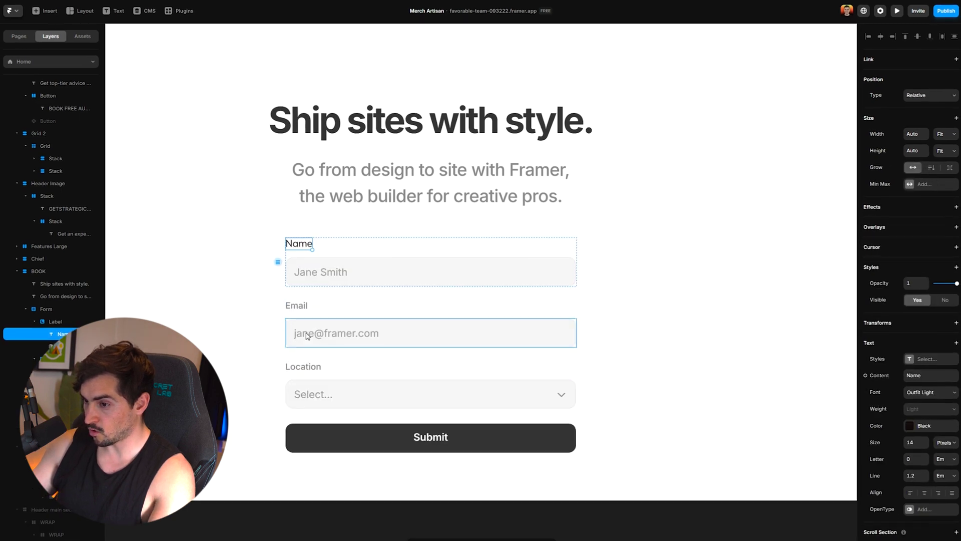
click(268, 313)
shift+click(278, 381)
right_click(279, 381)
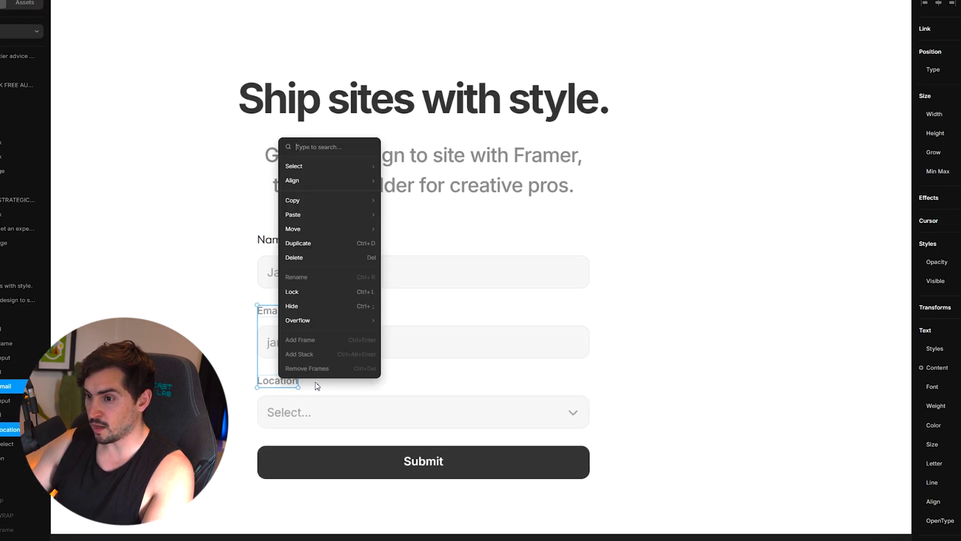
mouse_move(330, 213)
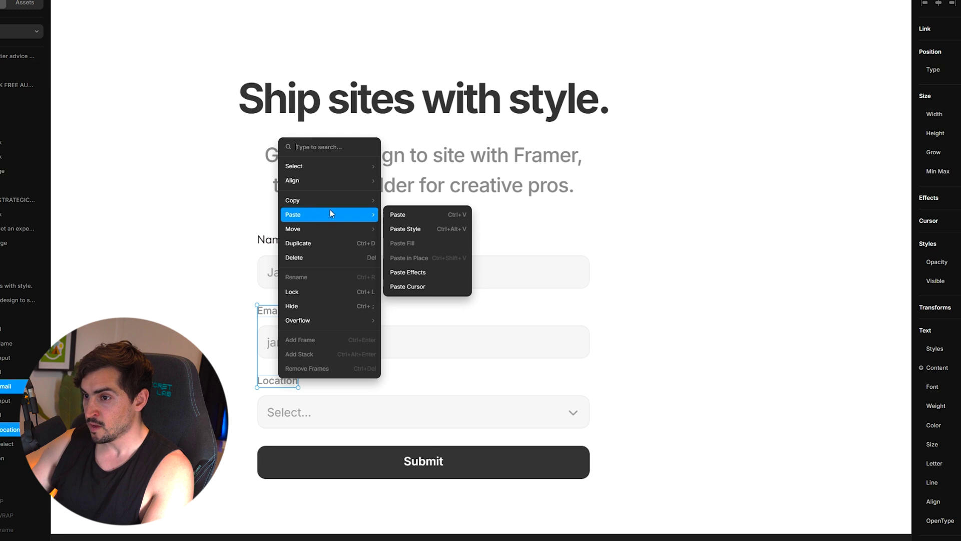
click(406, 229)
Set the Name input's placeholder color to Black and adjust the color of its entered text.
scroll(288, 307, down, 3)
click(337, 265)
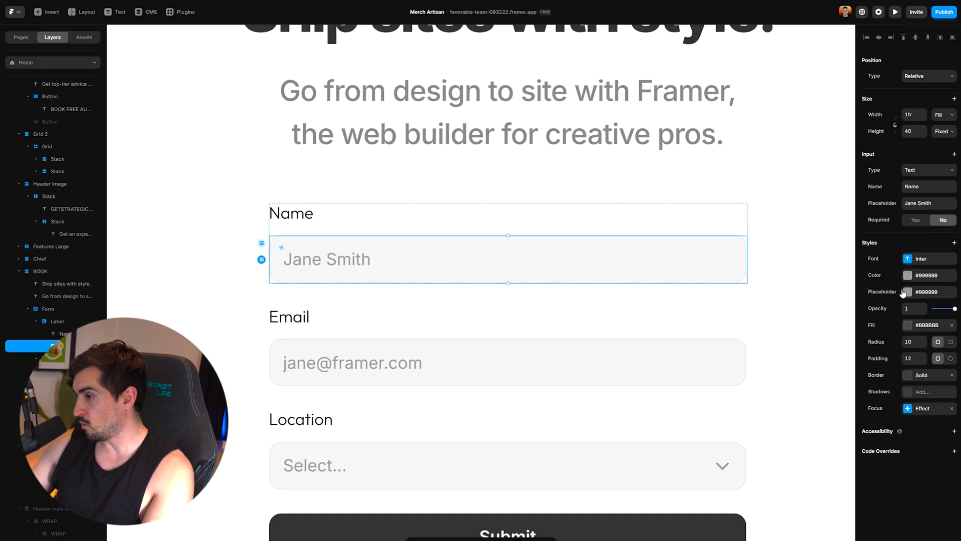
click(906, 292)
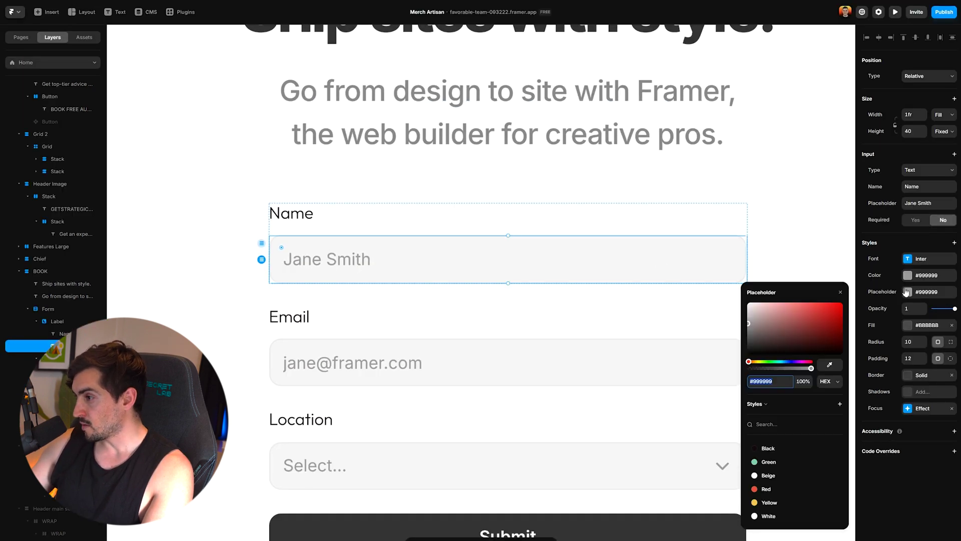
click(770, 475)
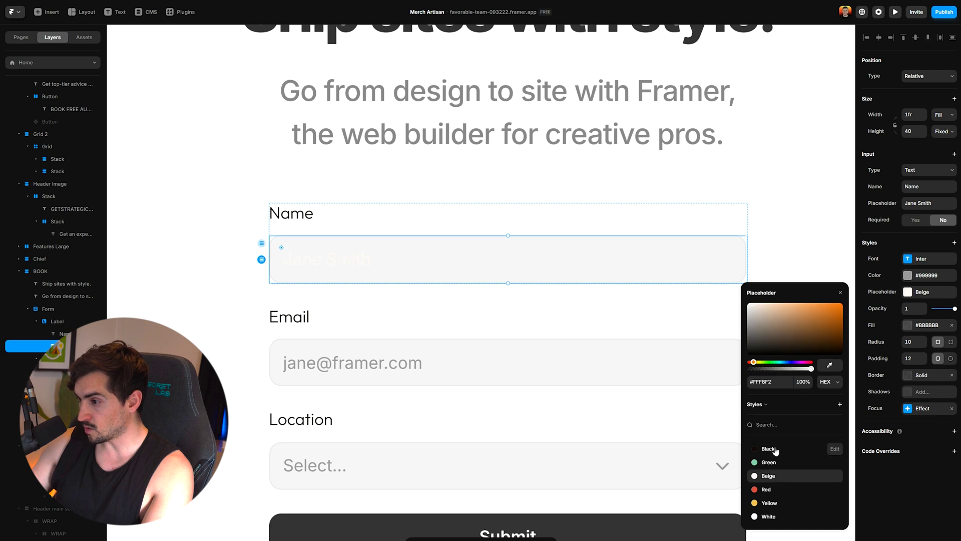
click(770, 462)
click(769, 448)
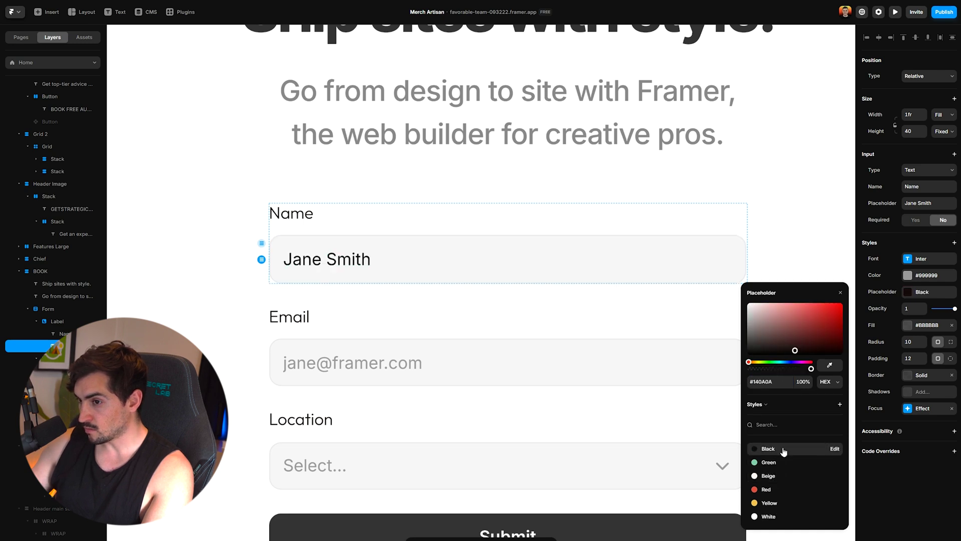
click(906, 275)
click(747, 298)
drag(745, 298, 744, 292)
click(774, 230)
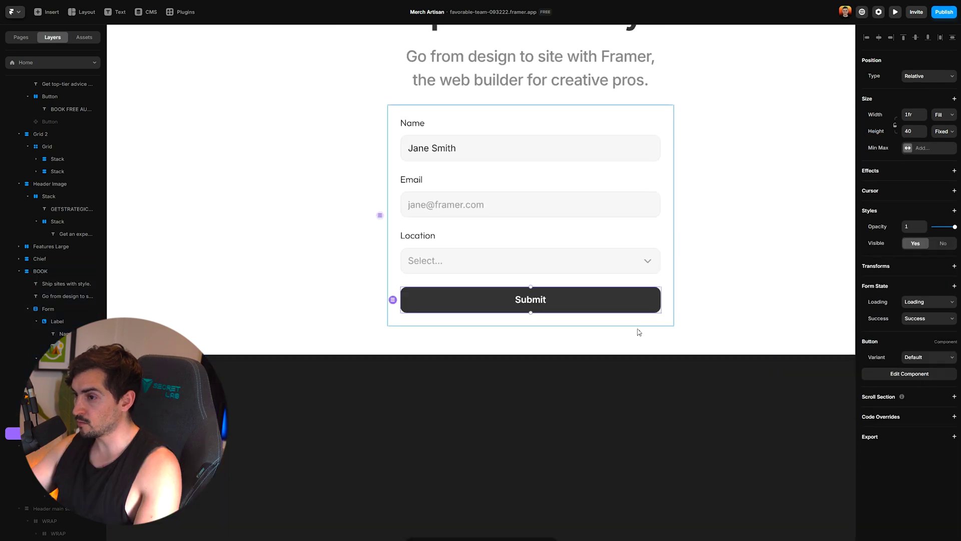
Open the Submit button's component for editing and fill its primary default variant with Green.
click(891, 372)
click(359, 253)
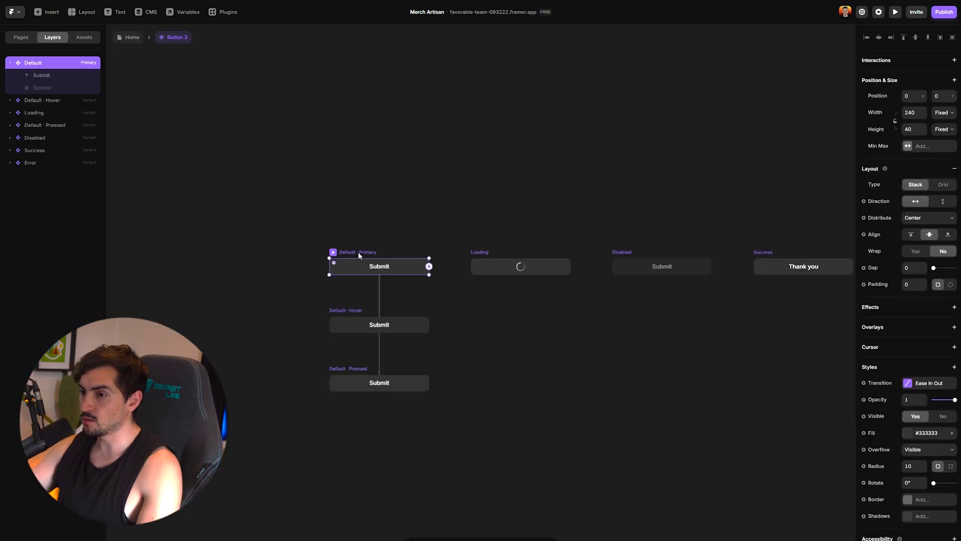
click(907, 433)
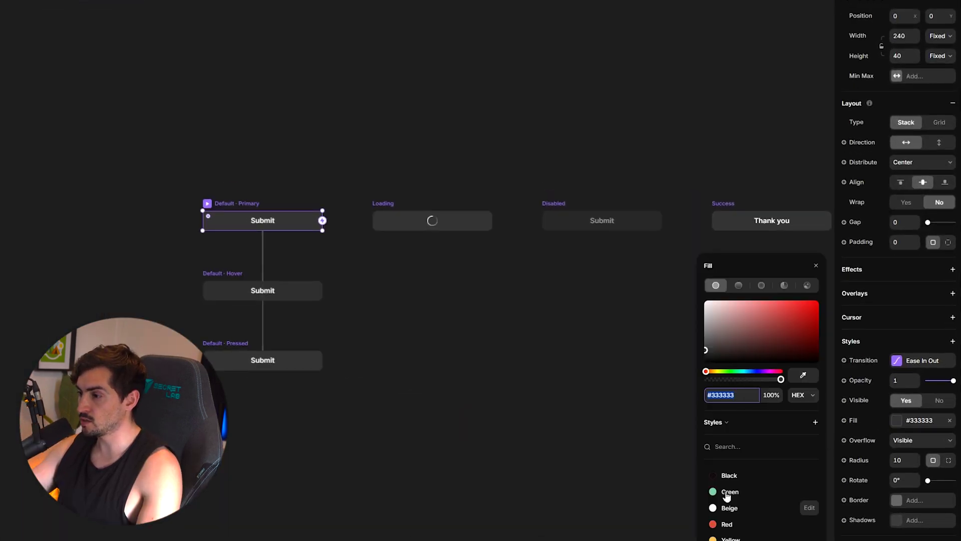
click(727, 491)
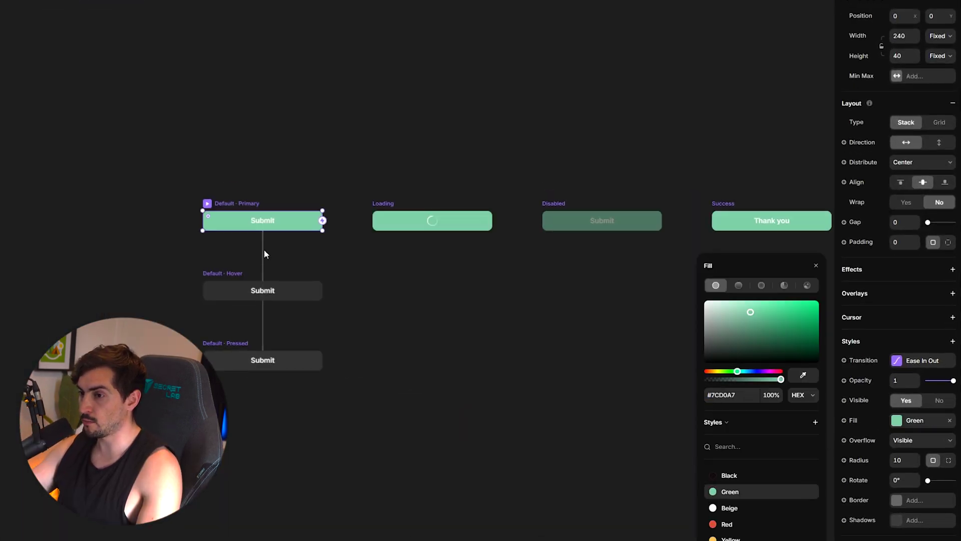
Try a solid Red border on the Submit button's Default · Hover variant and undo it.
click(264, 253)
click(294, 294)
click(894, 456)
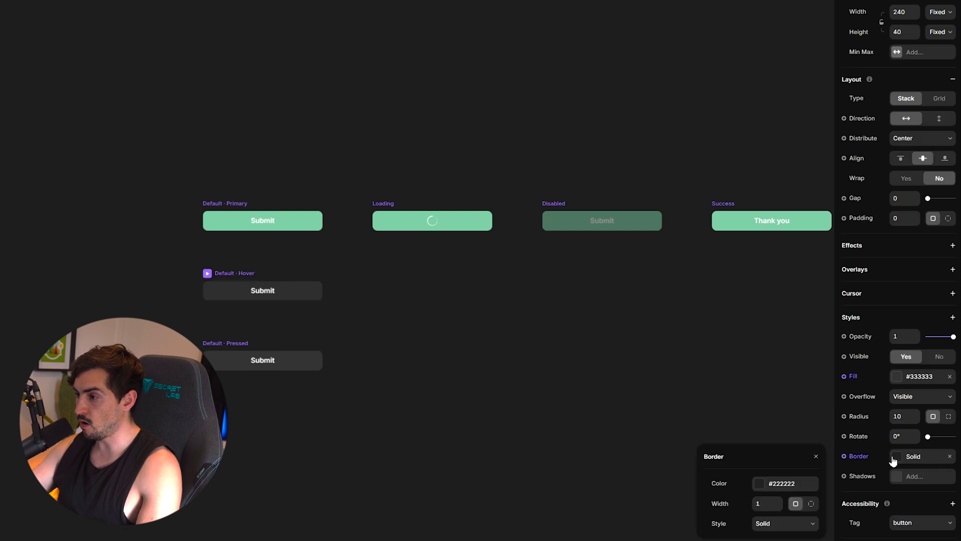
click(771, 483)
click(736, 524)
scroll(236, 317, up, 5)
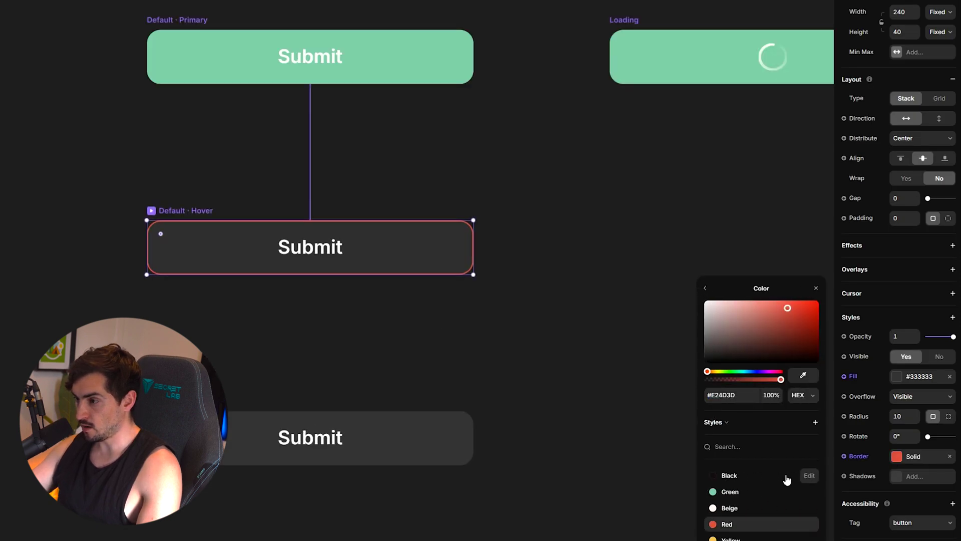
key(ctrl+z)
key(ctrl+z)
Fill the Submit button's Default · Hover variant with a linear gradient from Yellow to Red.
click(896, 376)
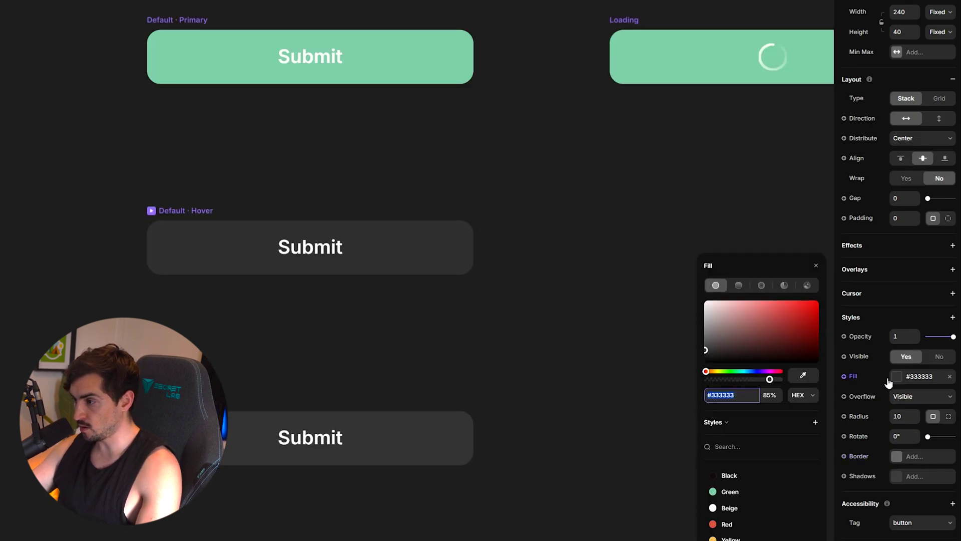
click(727, 535)
click(738, 278)
click(817, 302)
click(727, 535)
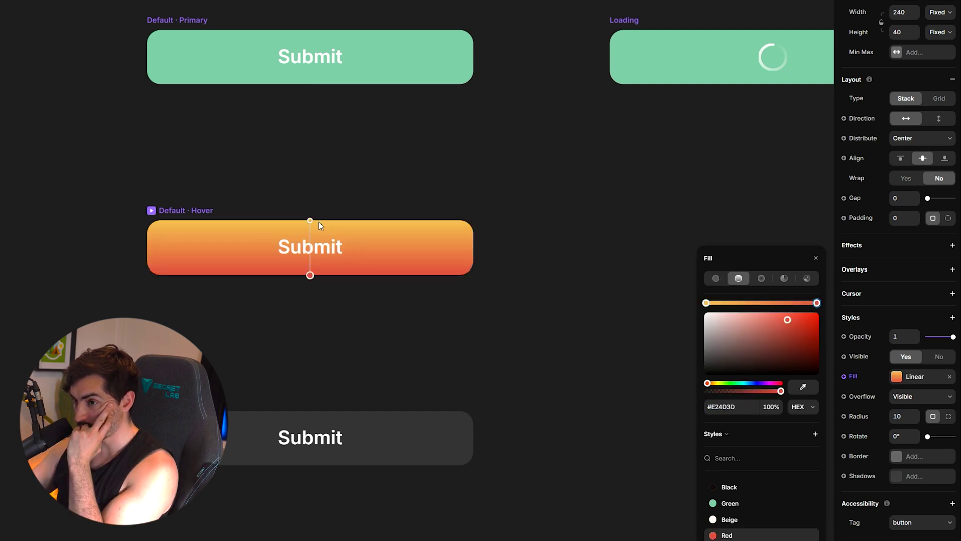
Make the hover variant's Submit text Black and run its gradient horizontally from Yellow to Green.
double_click(315, 245)
click(897, 430)
click(715, 475)
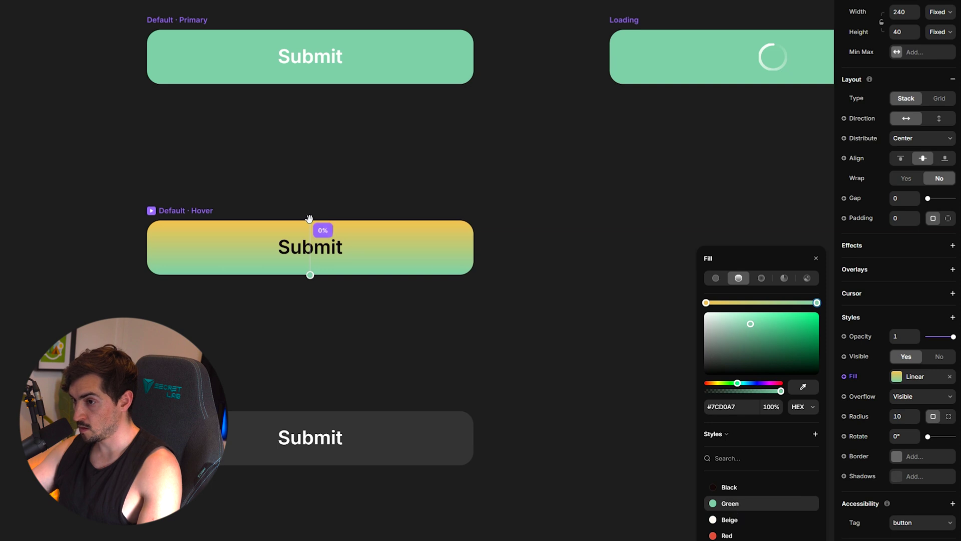
drag(309, 219, 200, 240)
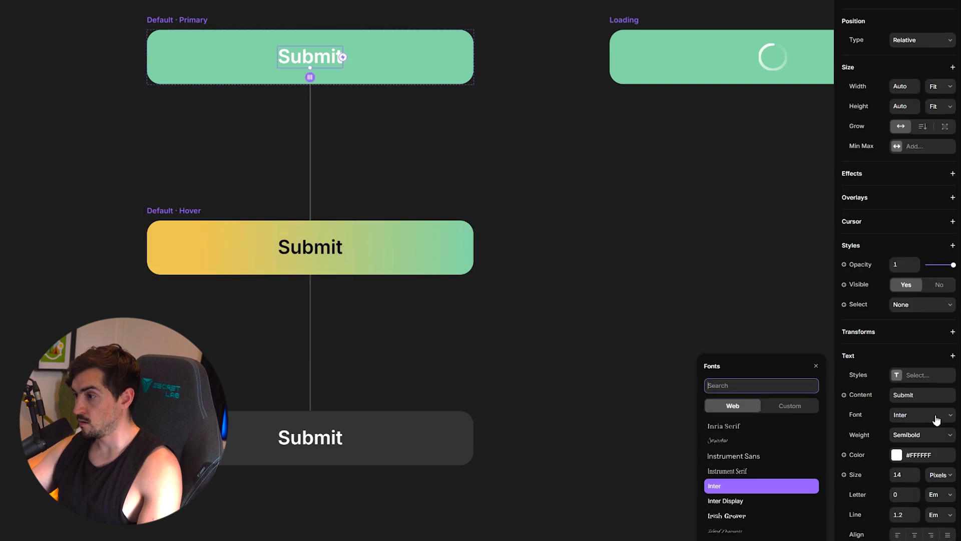
Set the primary variant's Submit text to the custom font Outfit Light at size 16.
click(779, 407)
click(736, 443)
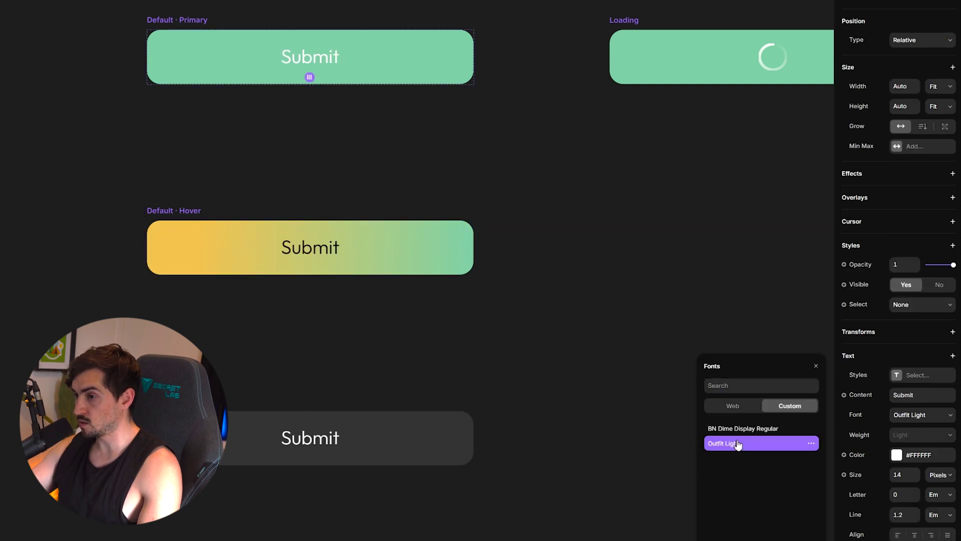
click(912, 420)
click(914, 421)
click(906, 476)
text(16)
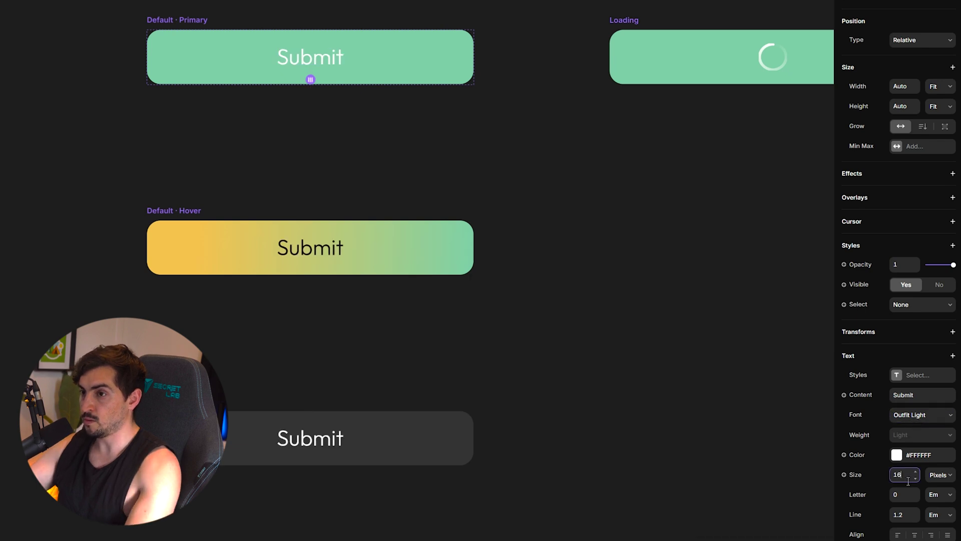
Adjust the green fill shade of the Submit button's Success variant.
scroll(635, 388, down, 3)
click(519, 224)
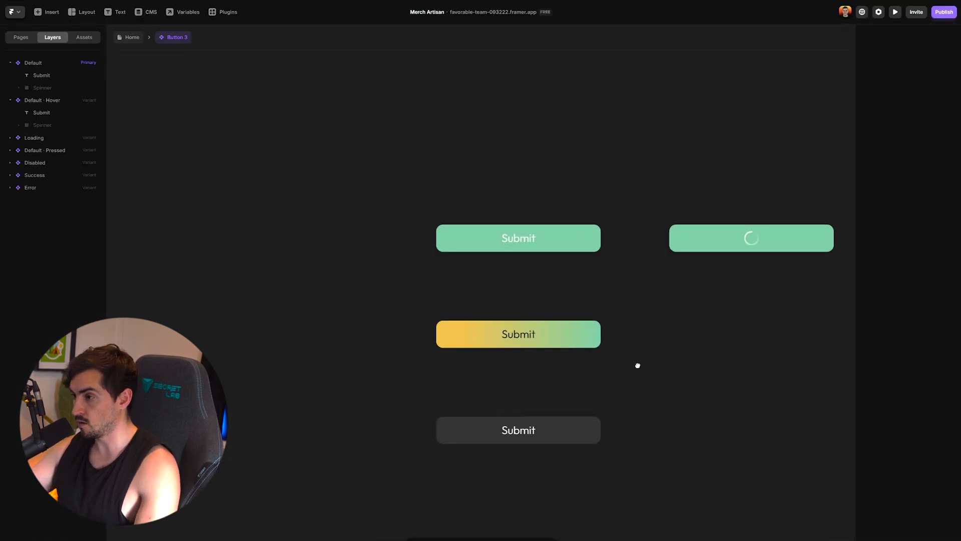
drag(714, 151, 528, 141)
scroll(600, 207, down, 2)
scroll(516, 241, right, 3)
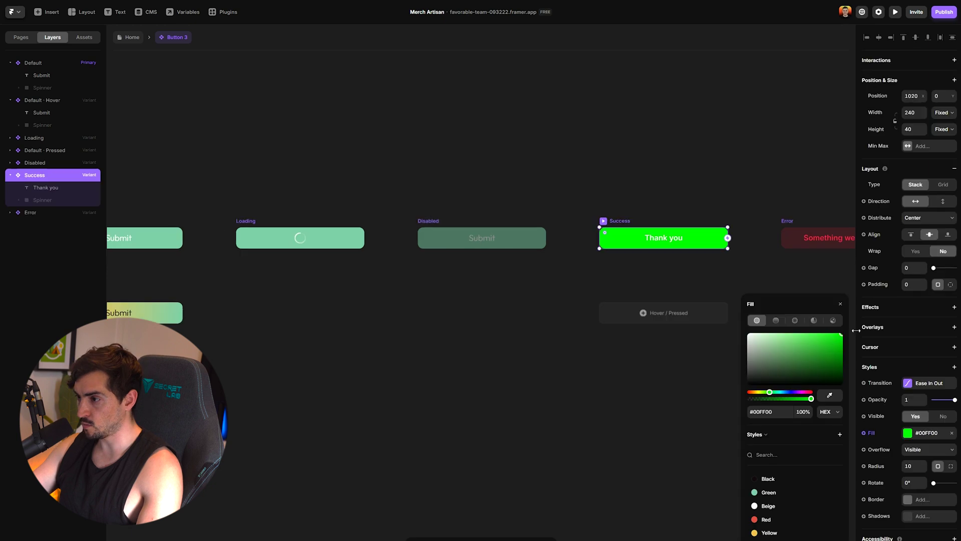
click(694, 145)
scroll(695, 145, down, 3)
click(668, 202)
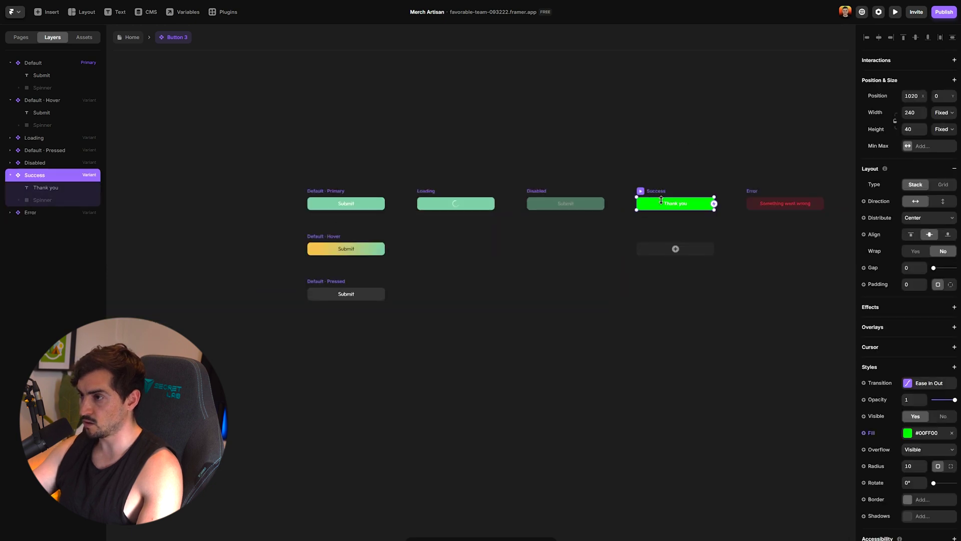
click(908, 433)
drag(835, 339, 833, 346)
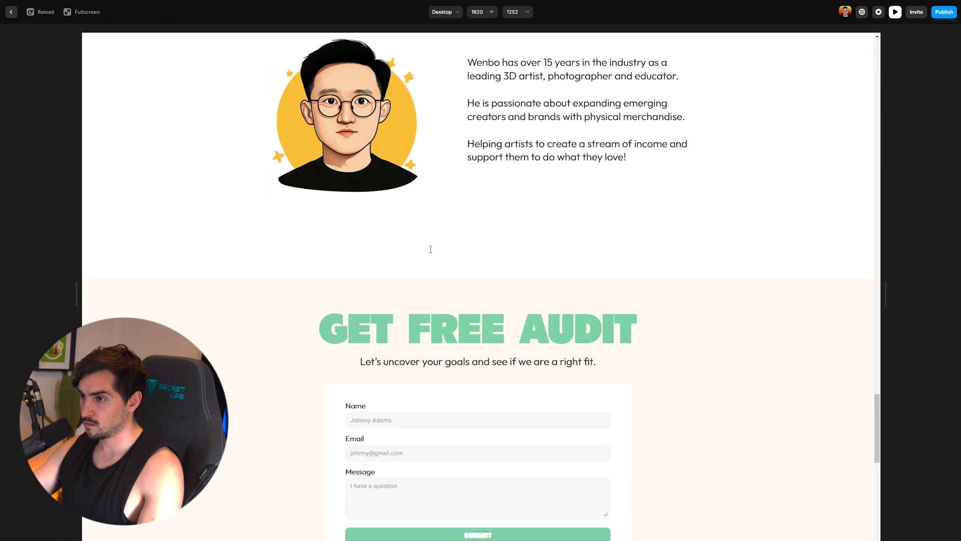
Preview the home page and check the GET FREE AUDIT contact form section.
scroll(451, 350, down, 2)
scroll(450, 350, up, 2)
scroll(474, 537, down, 3)
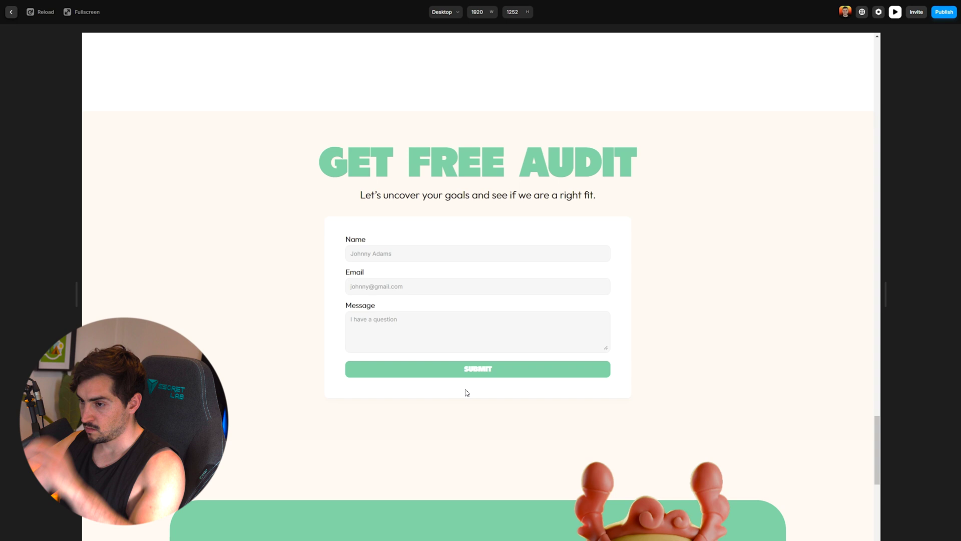
scroll(474, 380, up, 1)
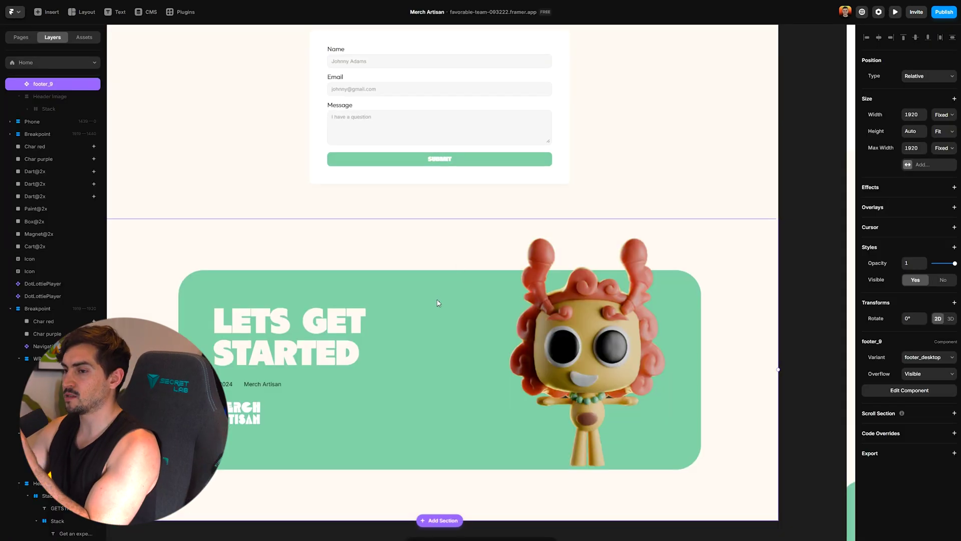
Open the footer_9 component for editing and select the green Stack inside footer_desktop.
double_click(437, 303)
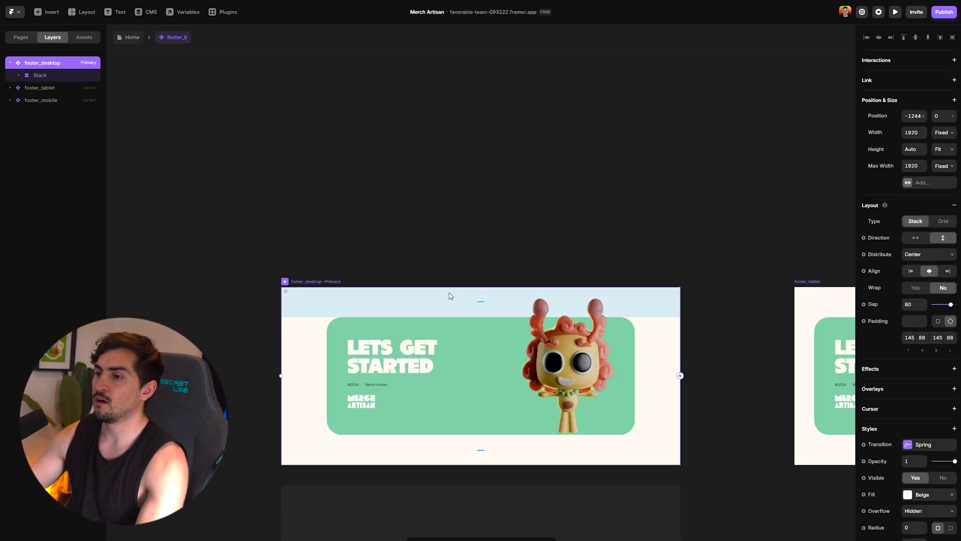
click(548, 228)
drag(489, 341, 435, 247)
ctrl+click(435, 247)
click(437, 224)
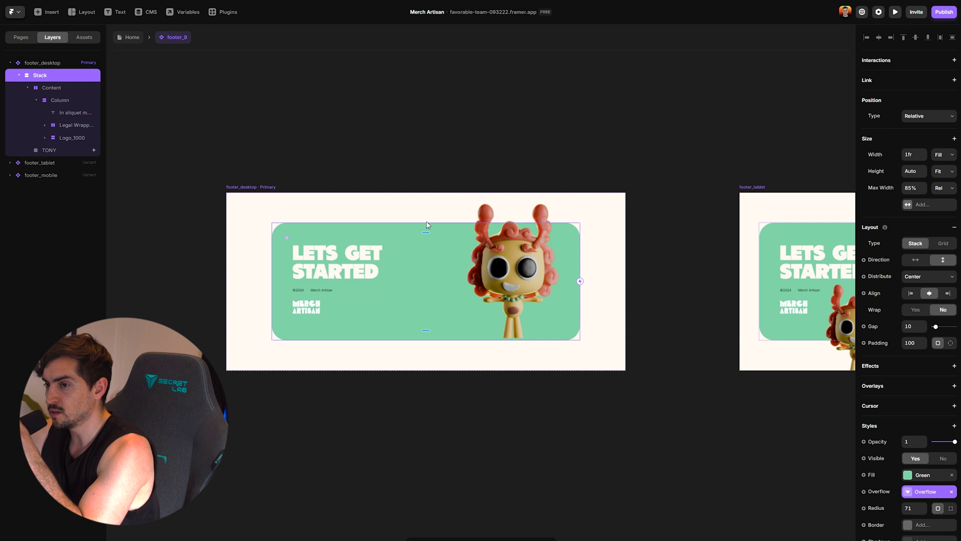
Examine the layout of the Stack, Content and Column layers in the desktop footer.
click(46, 86)
click(60, 100)
click(62, 89)
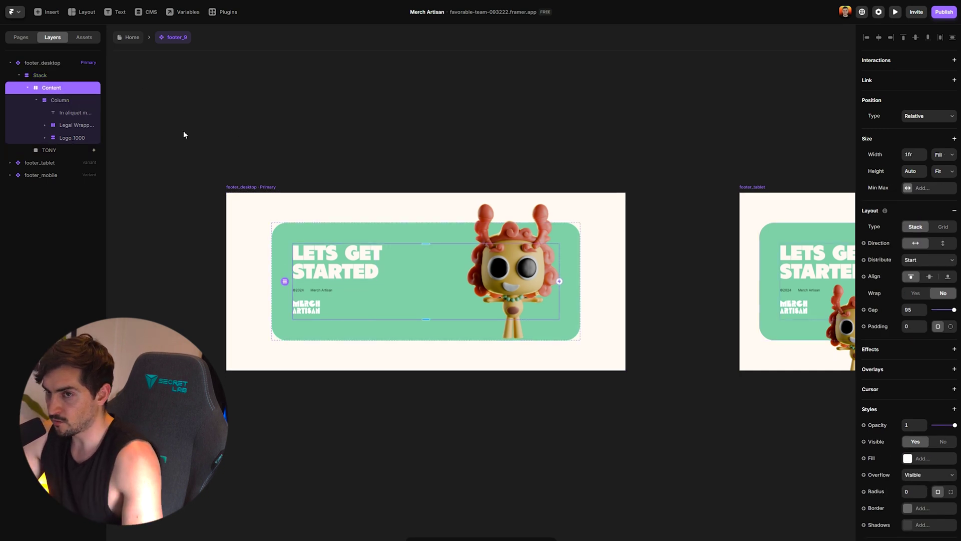
scroll(411, 193, up, 3)
click(54, 76)
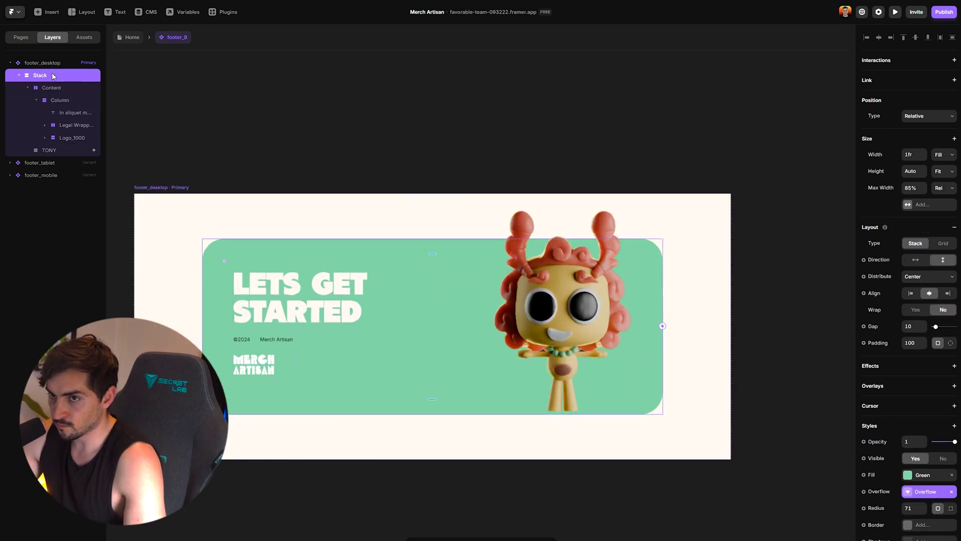
scroll(350, 220, up, 2)
click(64, 101)
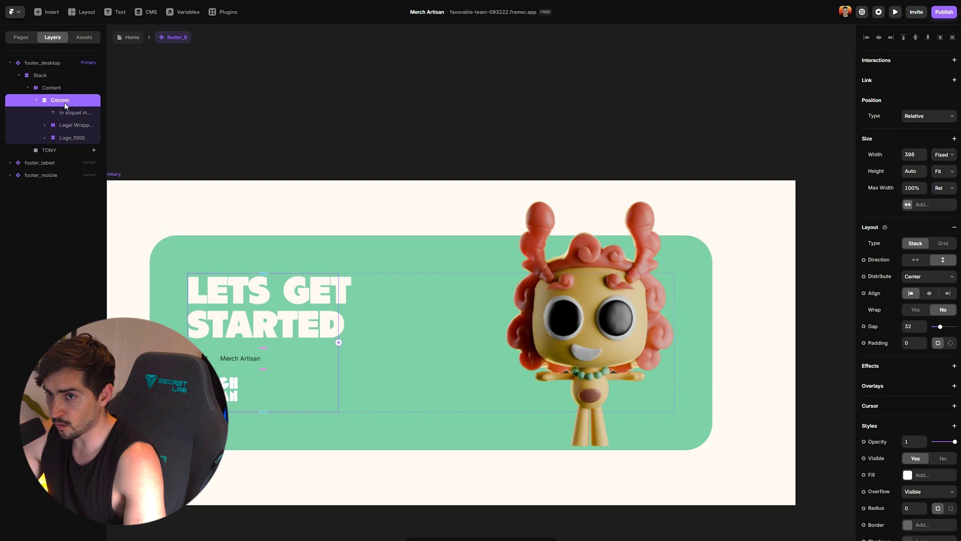
scroll(259, 236, up, 3)
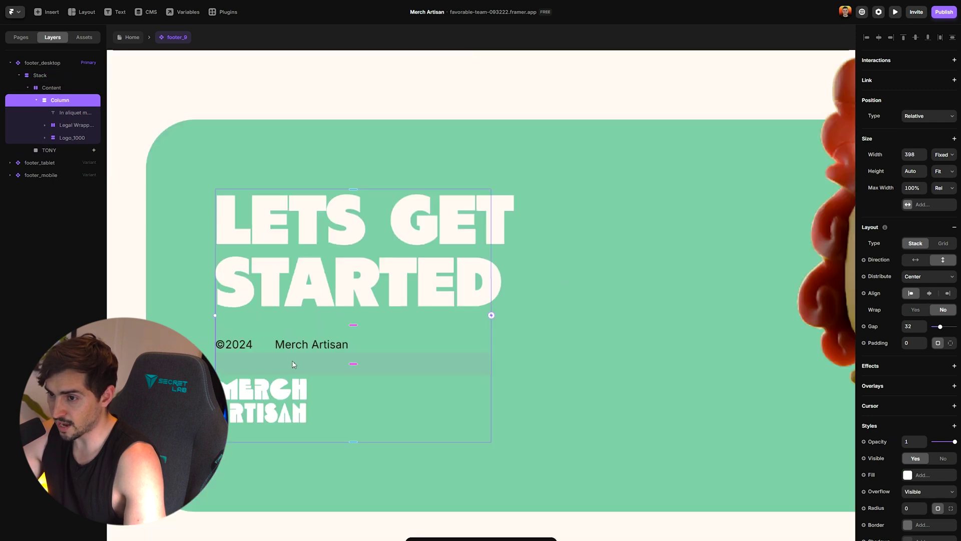
scroll(254, 402, up, 3)
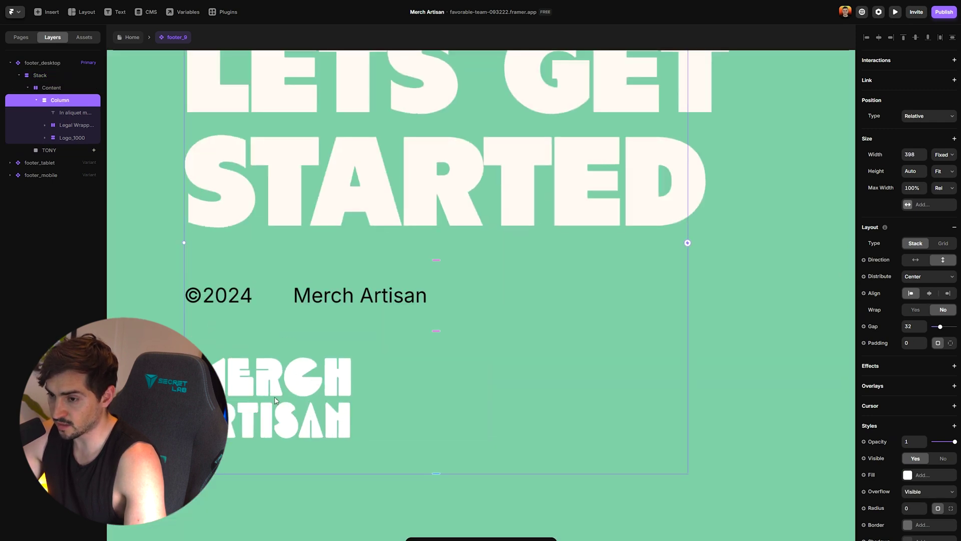
Expand and inspect the legal wrapper and logo layers in the footer column, and reselect the green Stack.
click(54, 135)
click(68, 125)
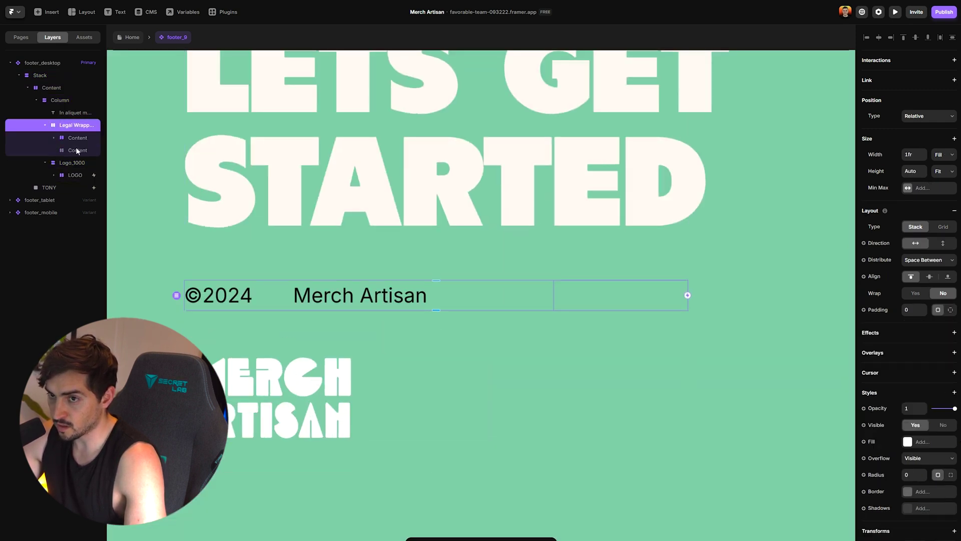
click(79, 178)
scroll(333, 228, down, 4)
drag(579, 189, 406, 198)
click(353, 321)
click(351, 361)
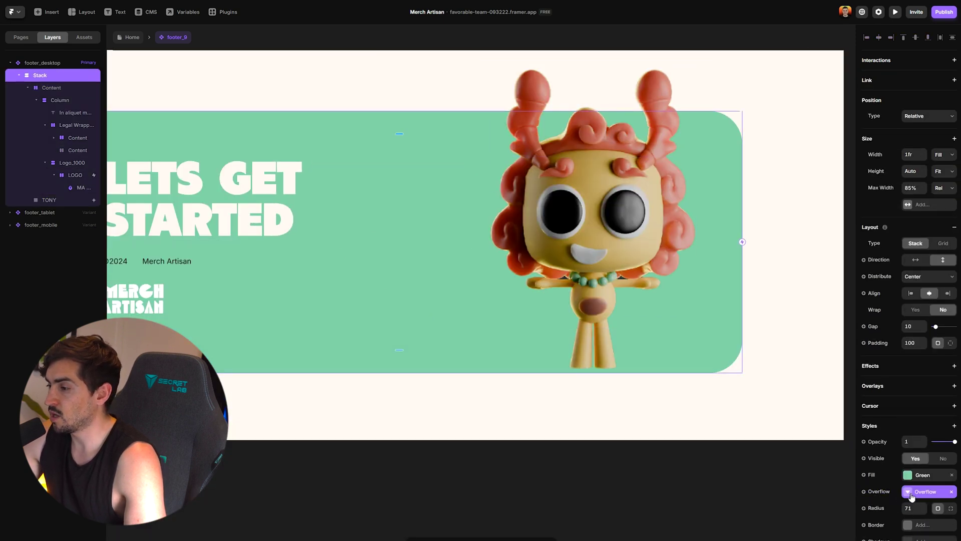
Select the TONY character image in the desktop footer and inspect its scroll animation settings.
click(659, 265)
click(405, 370)
click(572, 278)
drag(702, 83, 694, 112)
key(Escape)
scroll(716, 181, down, 3)
Preview the footer component on its own and return to editing it.
click(896, 11)
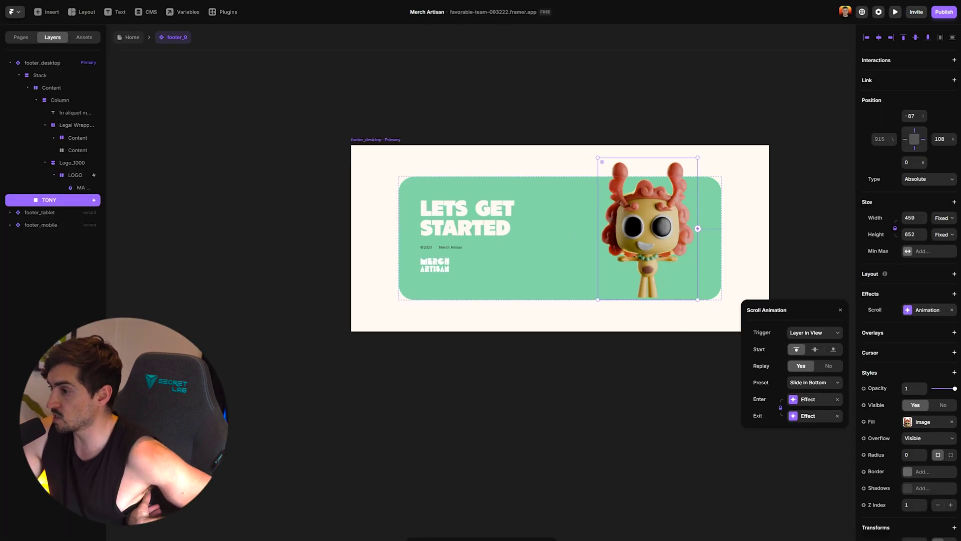
click(897, 13)
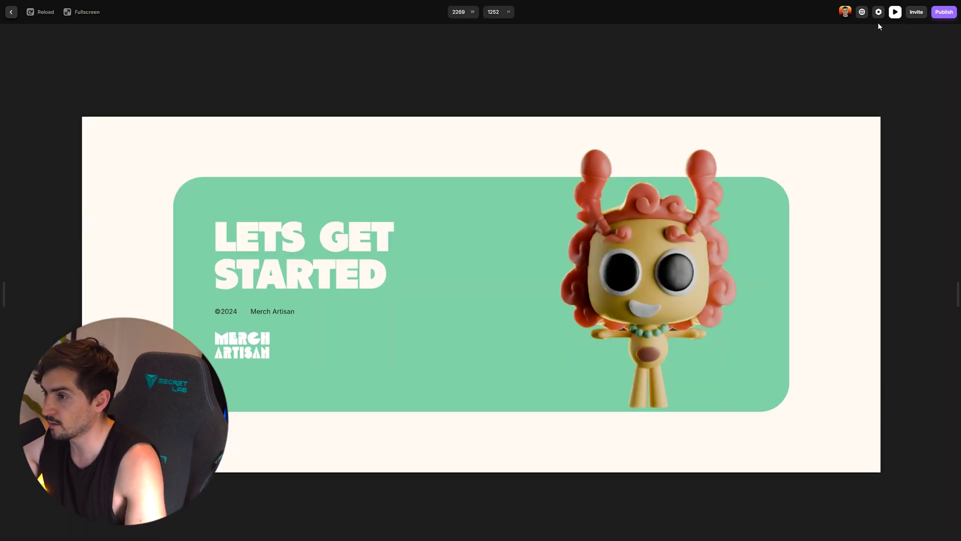
key(Escape)
scroll(572, 244, up, 3)
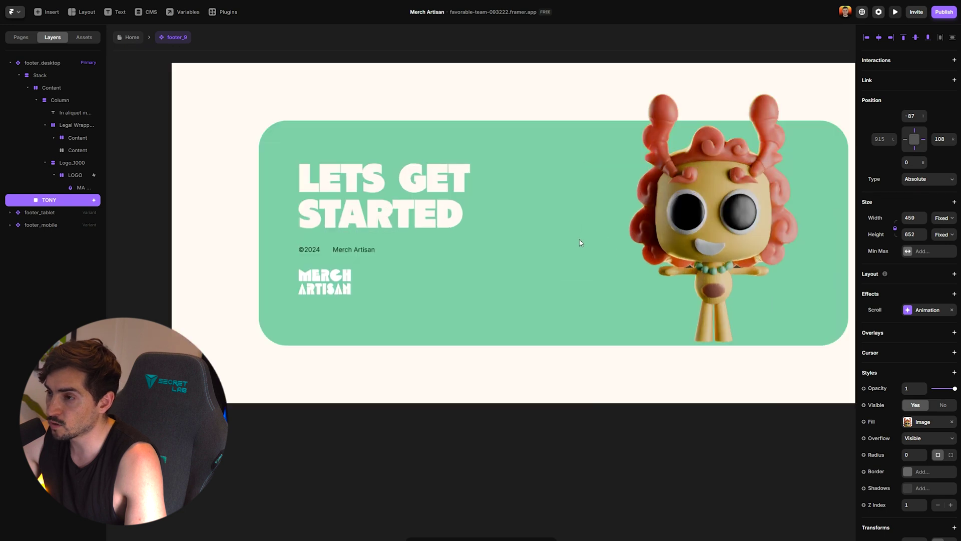
click(570, 136)
drag(596, 127, 512, 174)
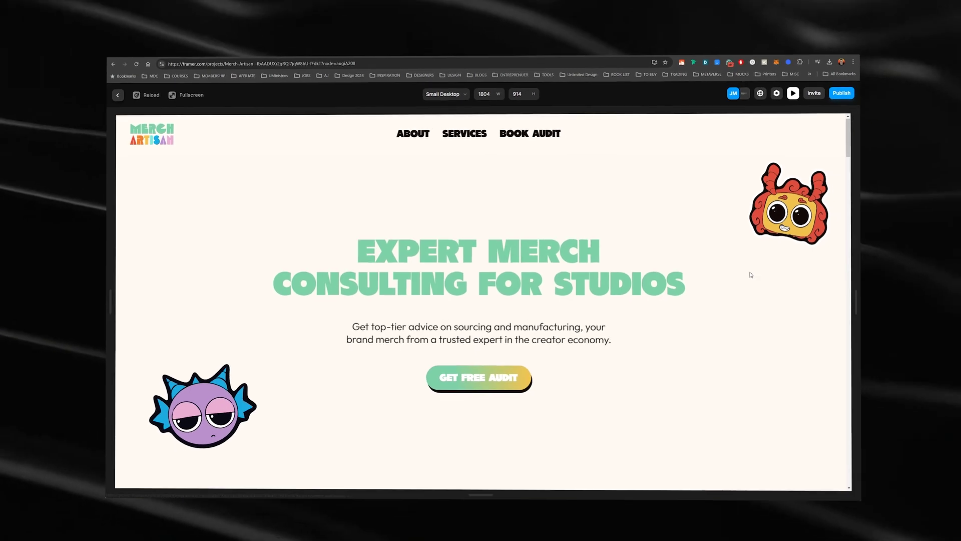
Review the Small Desktop preview of the home page from the hero section down to the LETS GET STARTED footer.
scroll(788, 303, down, 4)
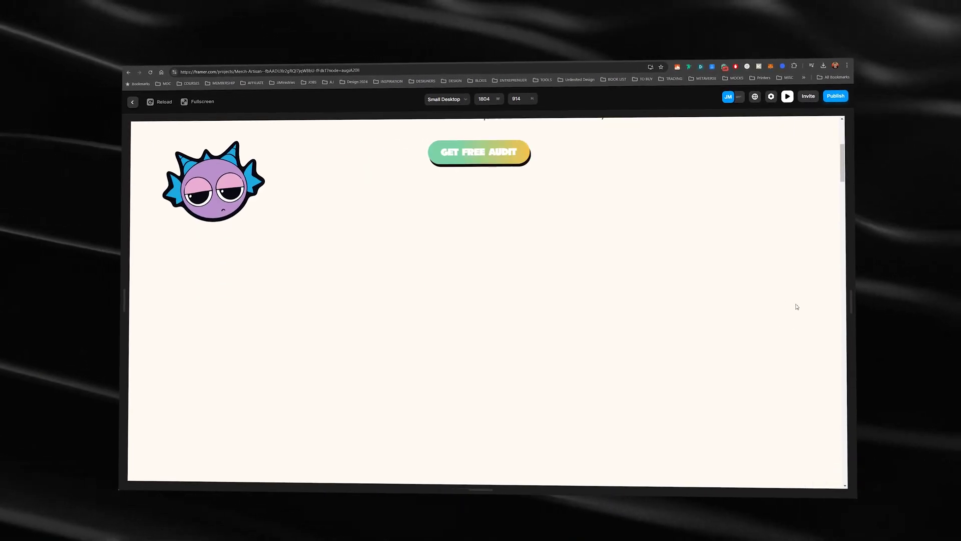
scroll(796, 307, down, 10)
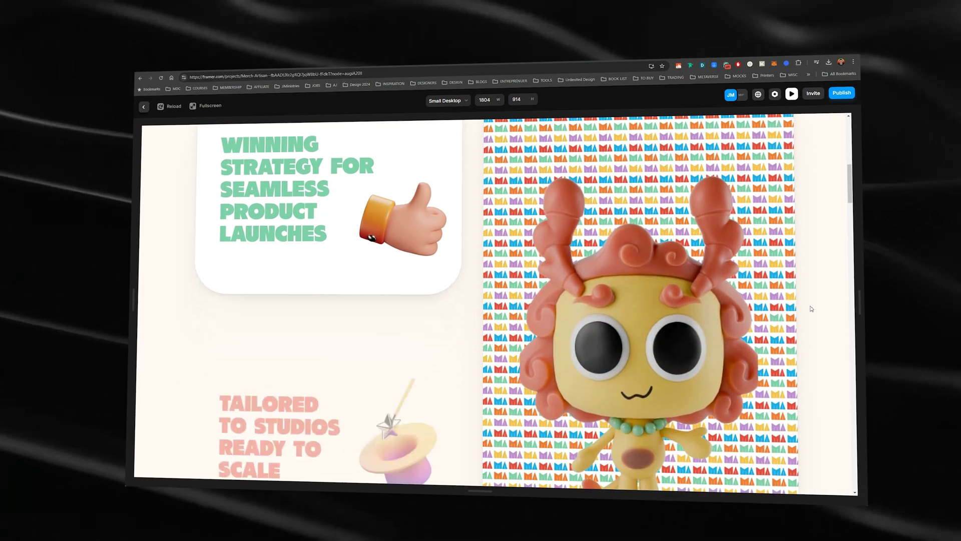
scroll(811, 309, down, 10)
scroll(823, 307, down, 10)
scroll(827, 308, down, 6)
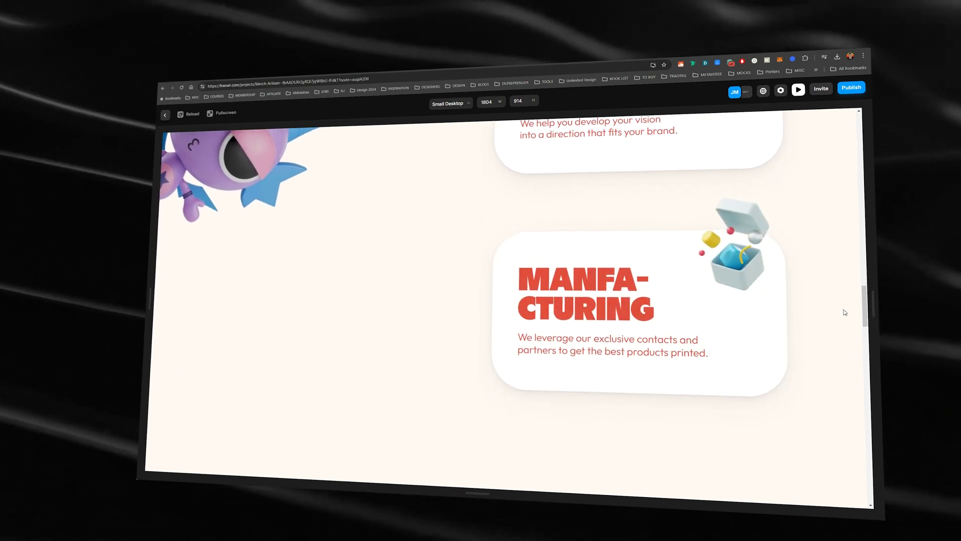
scroll(840, 311, down, 8)
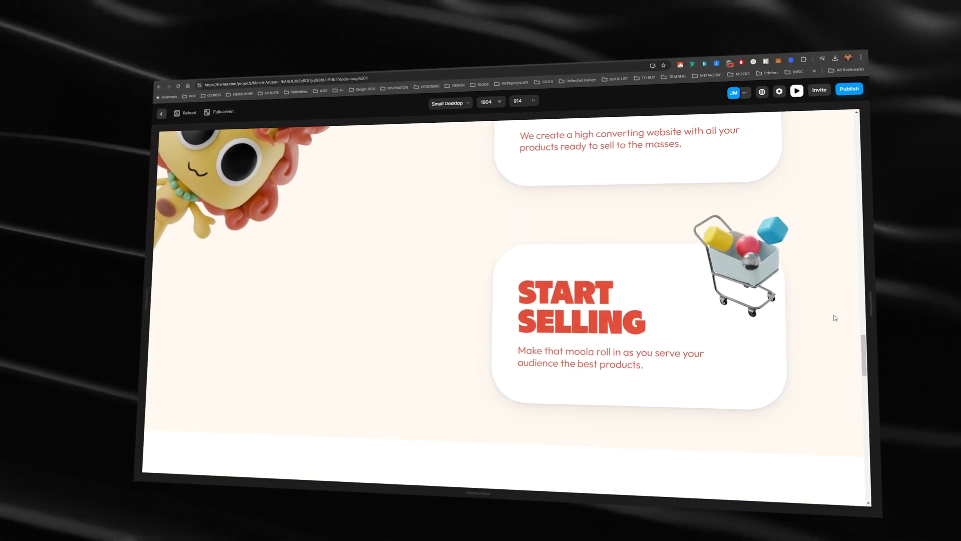
scroll(835, 318, down, 8)
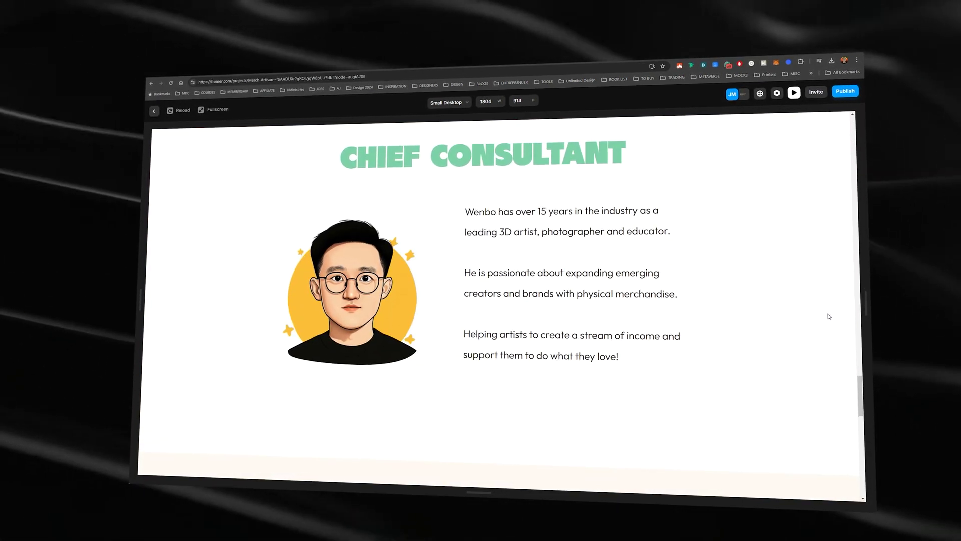
scroll(734, 307, down, 6)
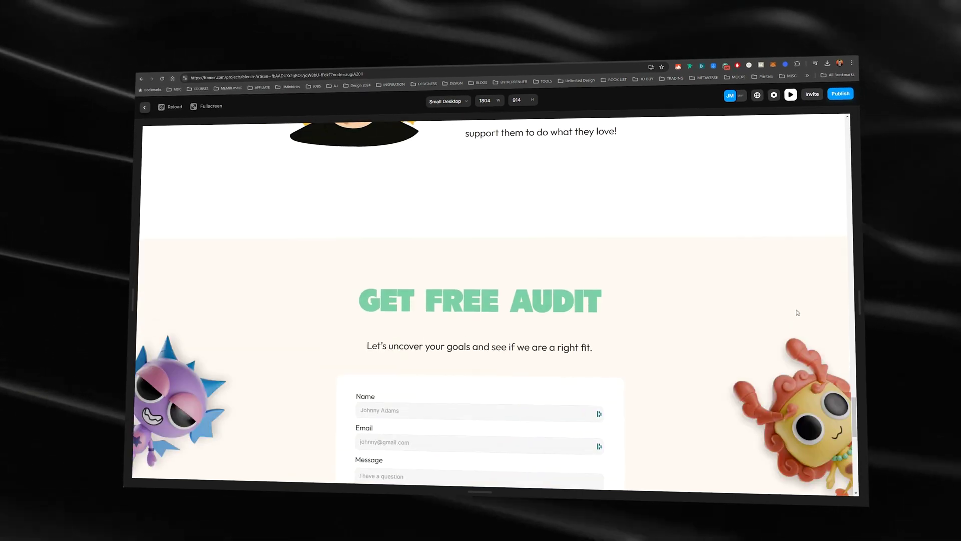
scroll(792, 308, down, 6)
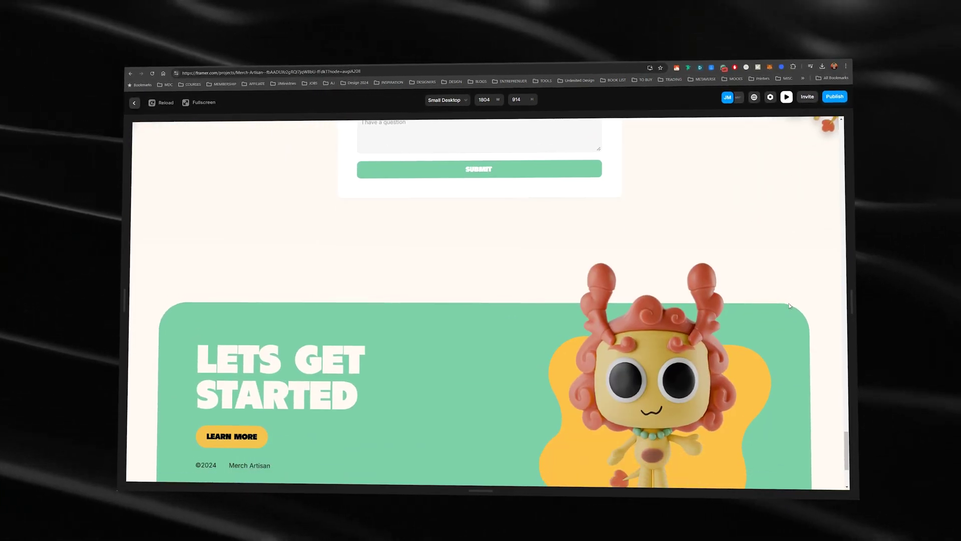